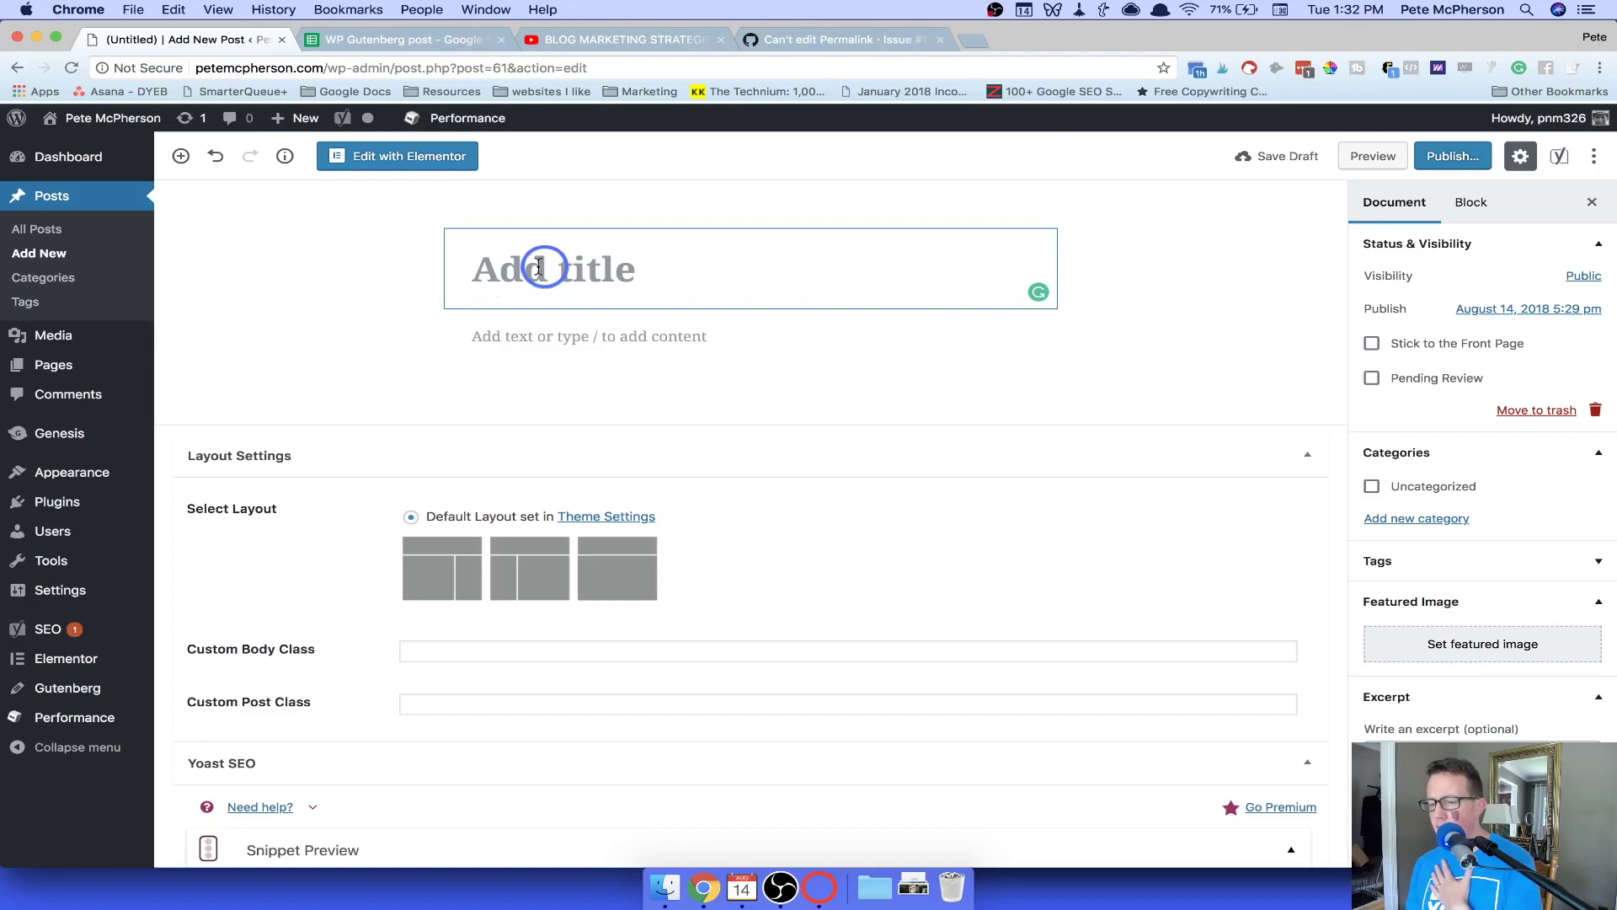
Start a new blank post and title it 'This is an amazing post.'.
left_click(54, 256)
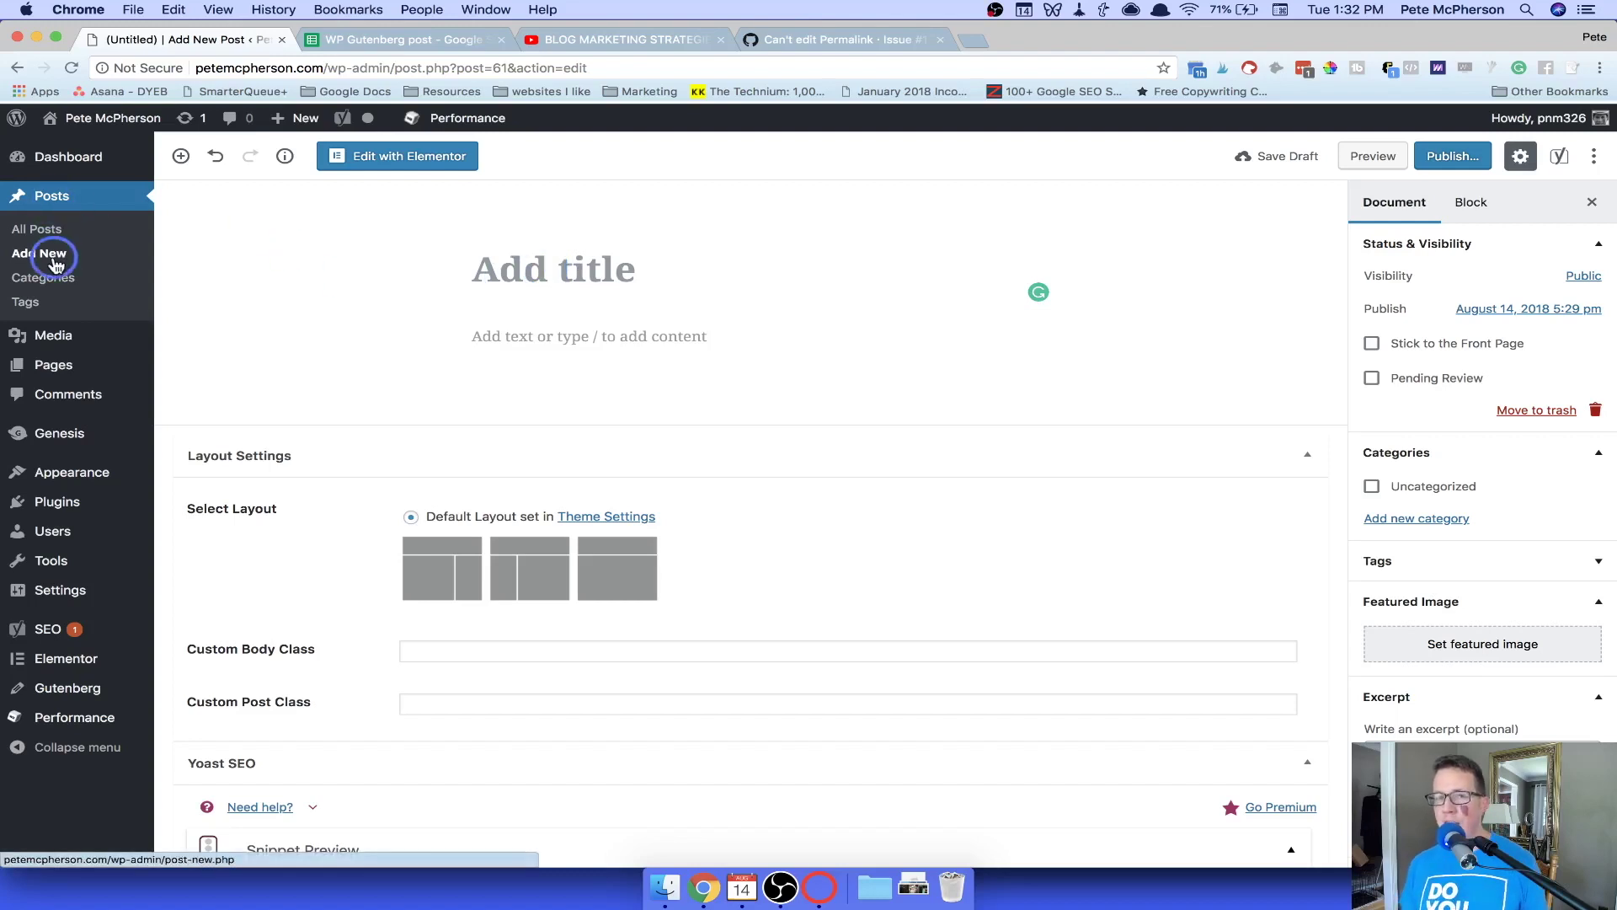
left_click(536, 260)
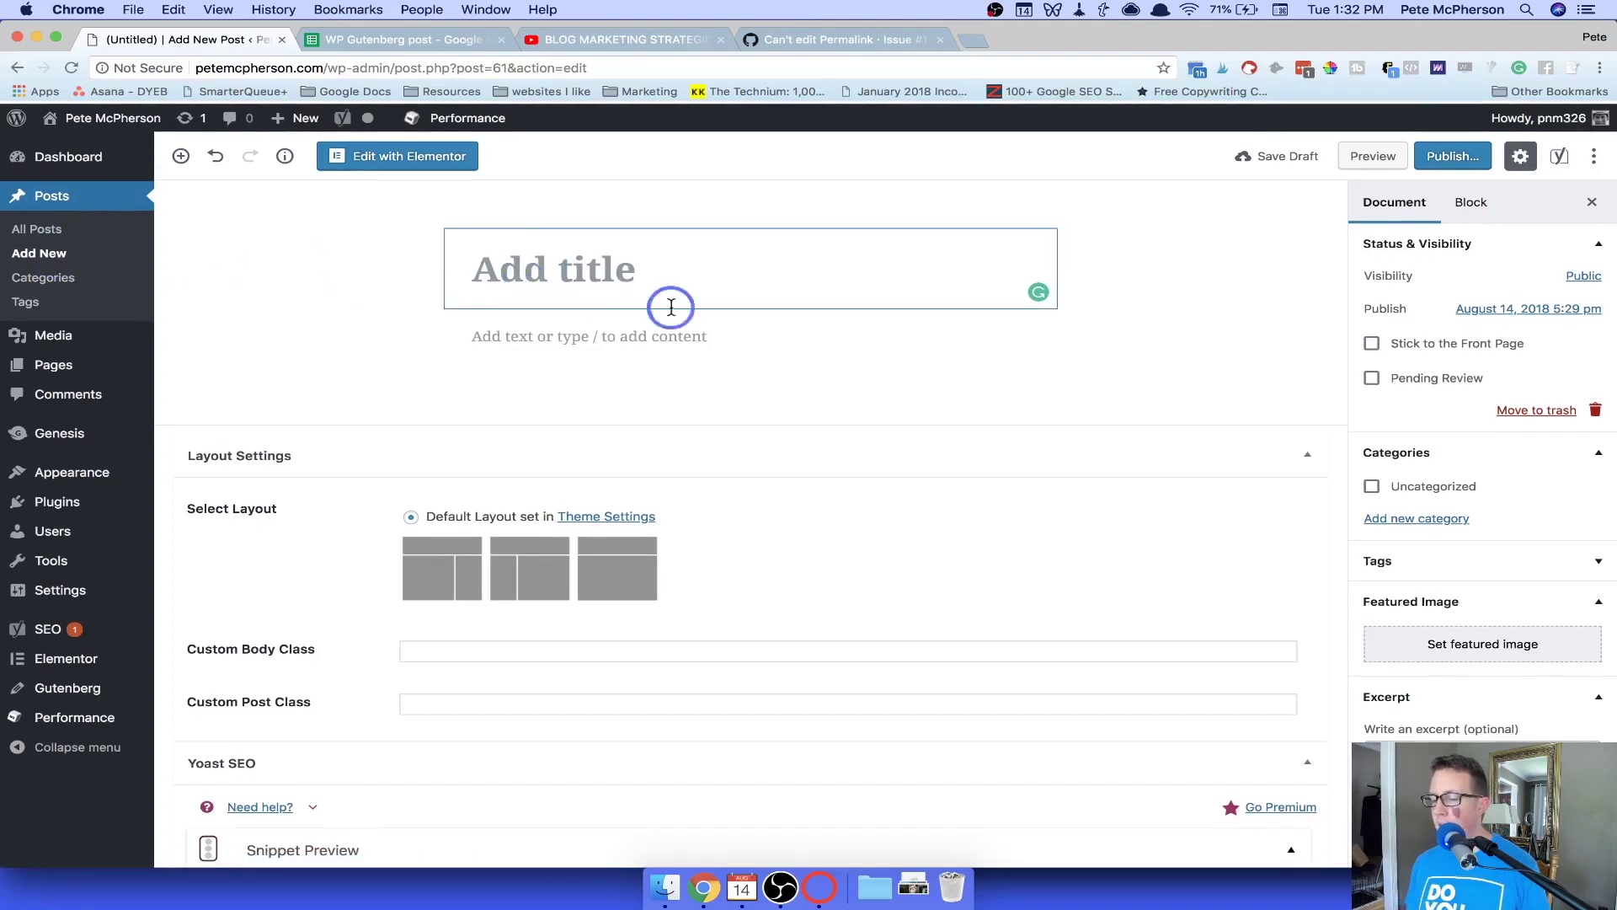
left_click(527, 335)
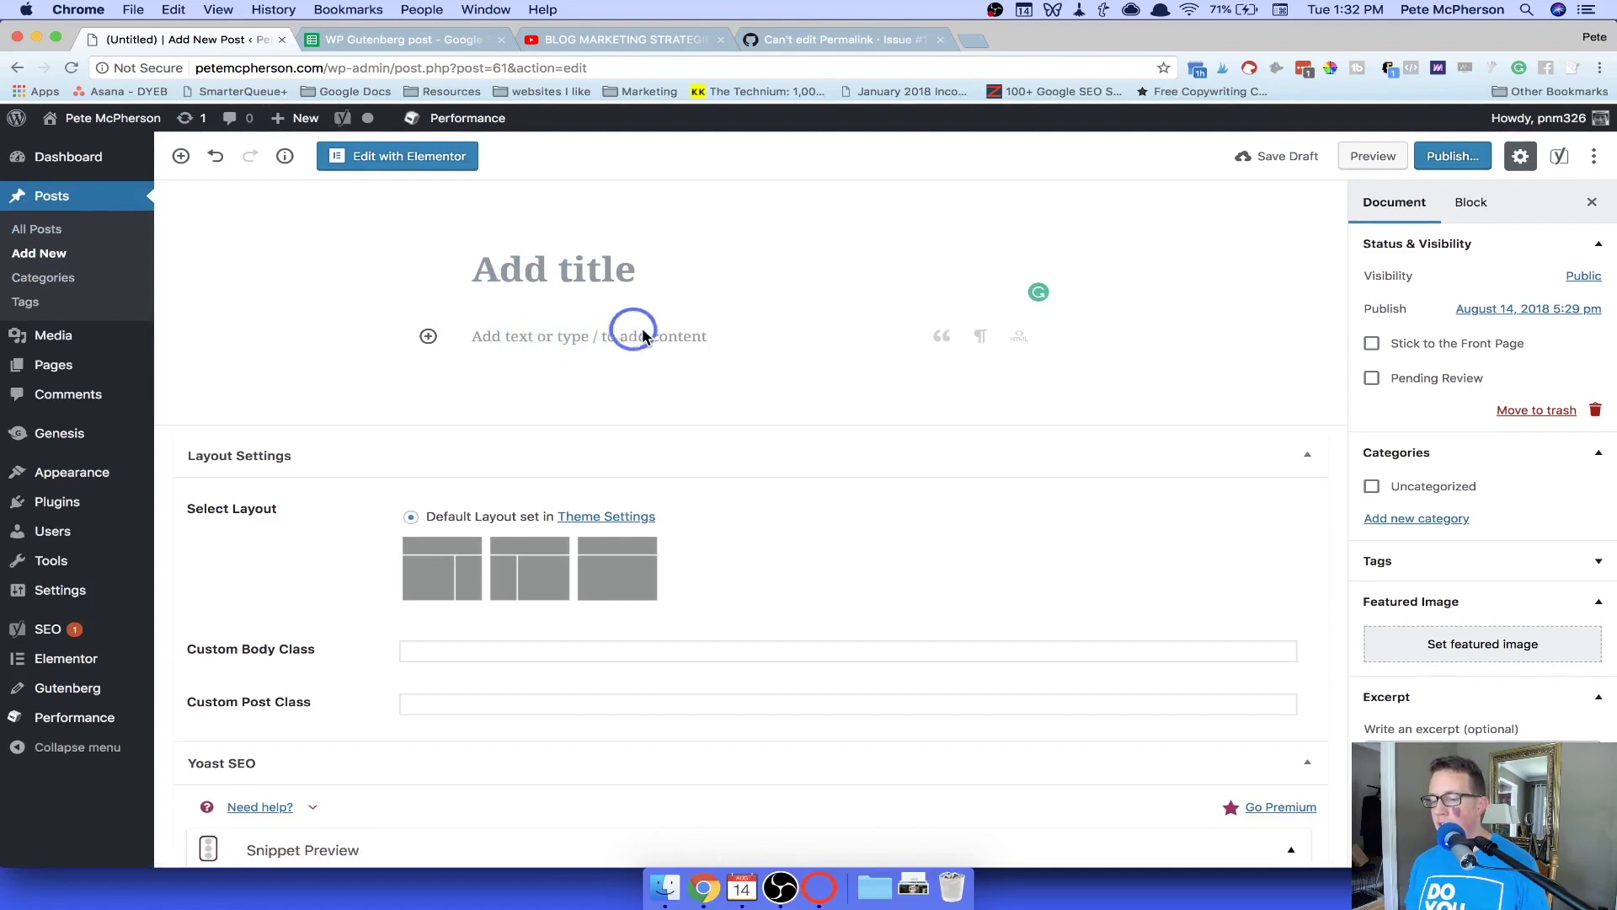
left_click(517, 286)
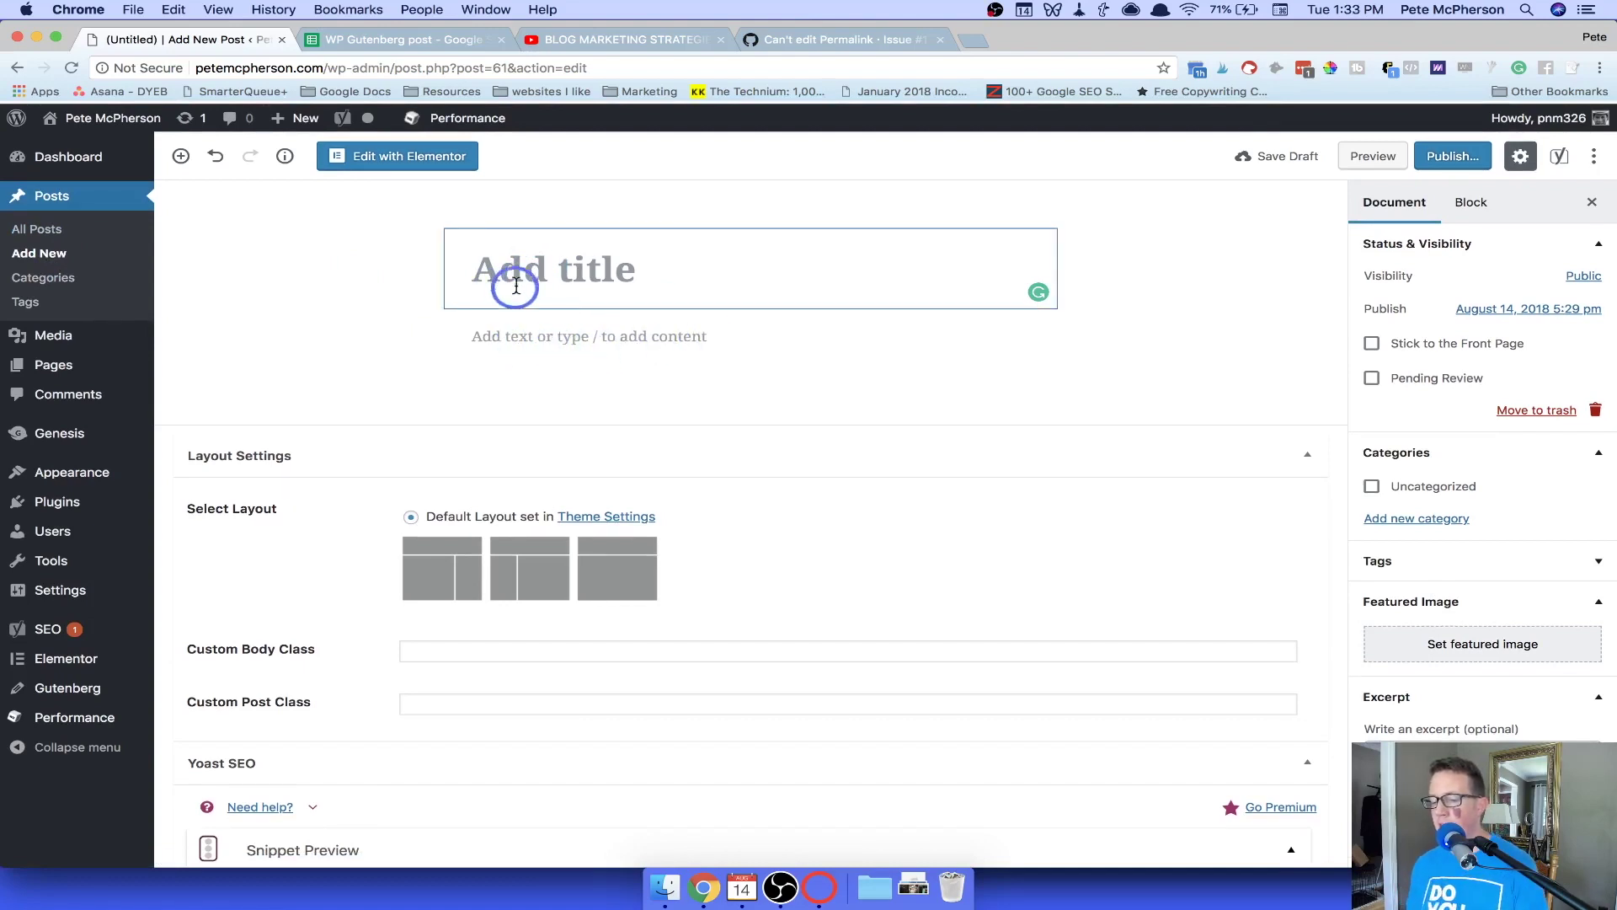
left_click(514, 276)
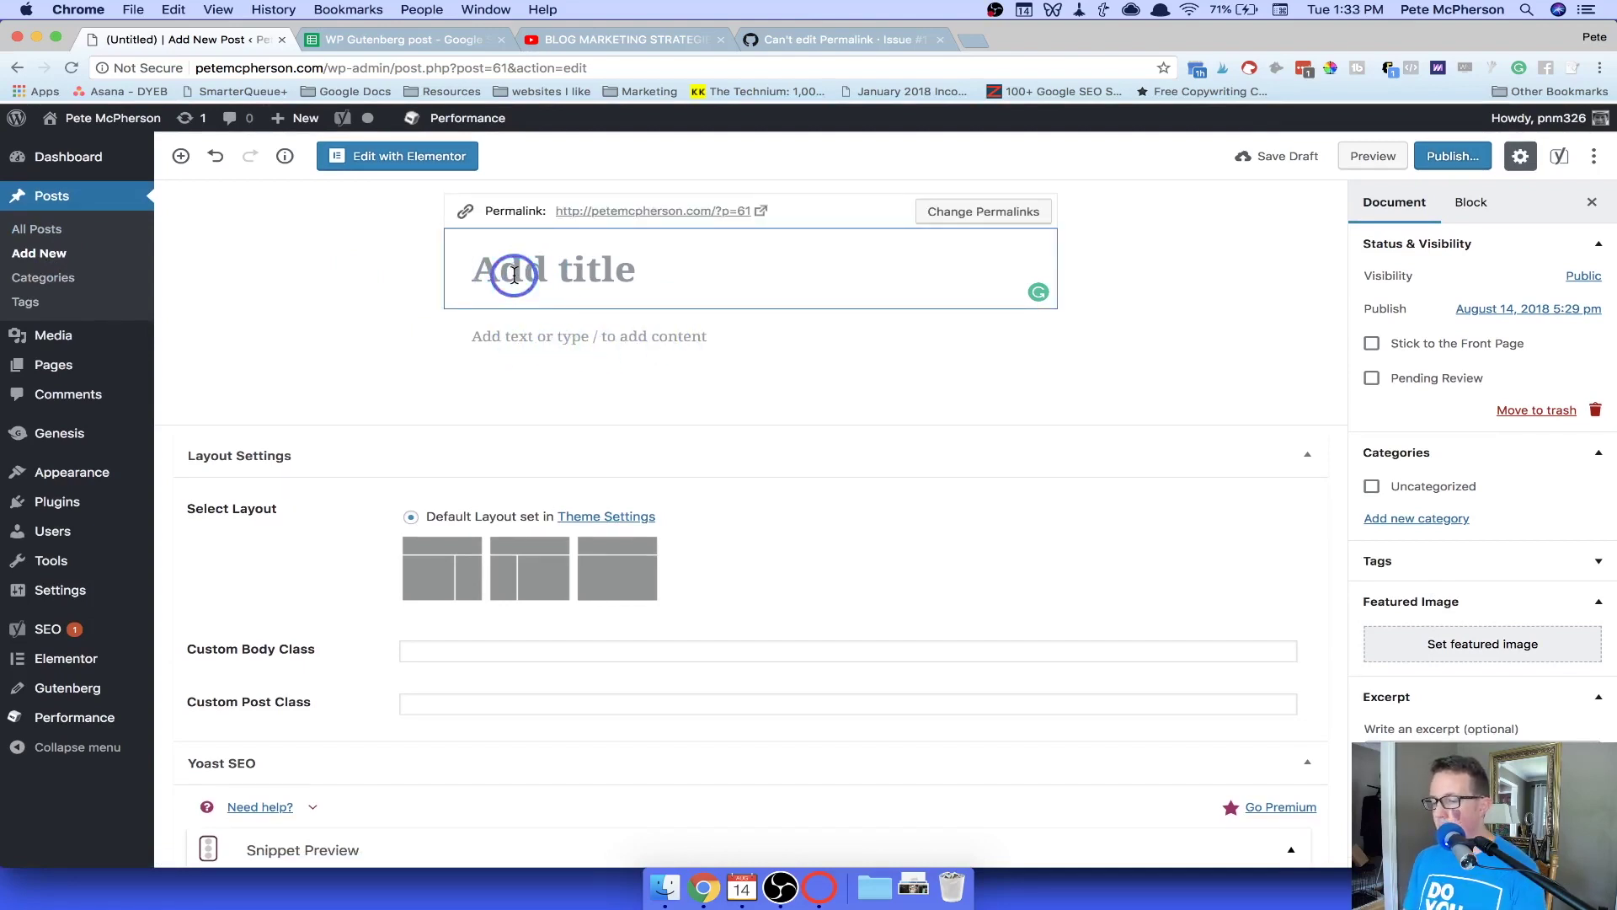
type("This is an amazing p")
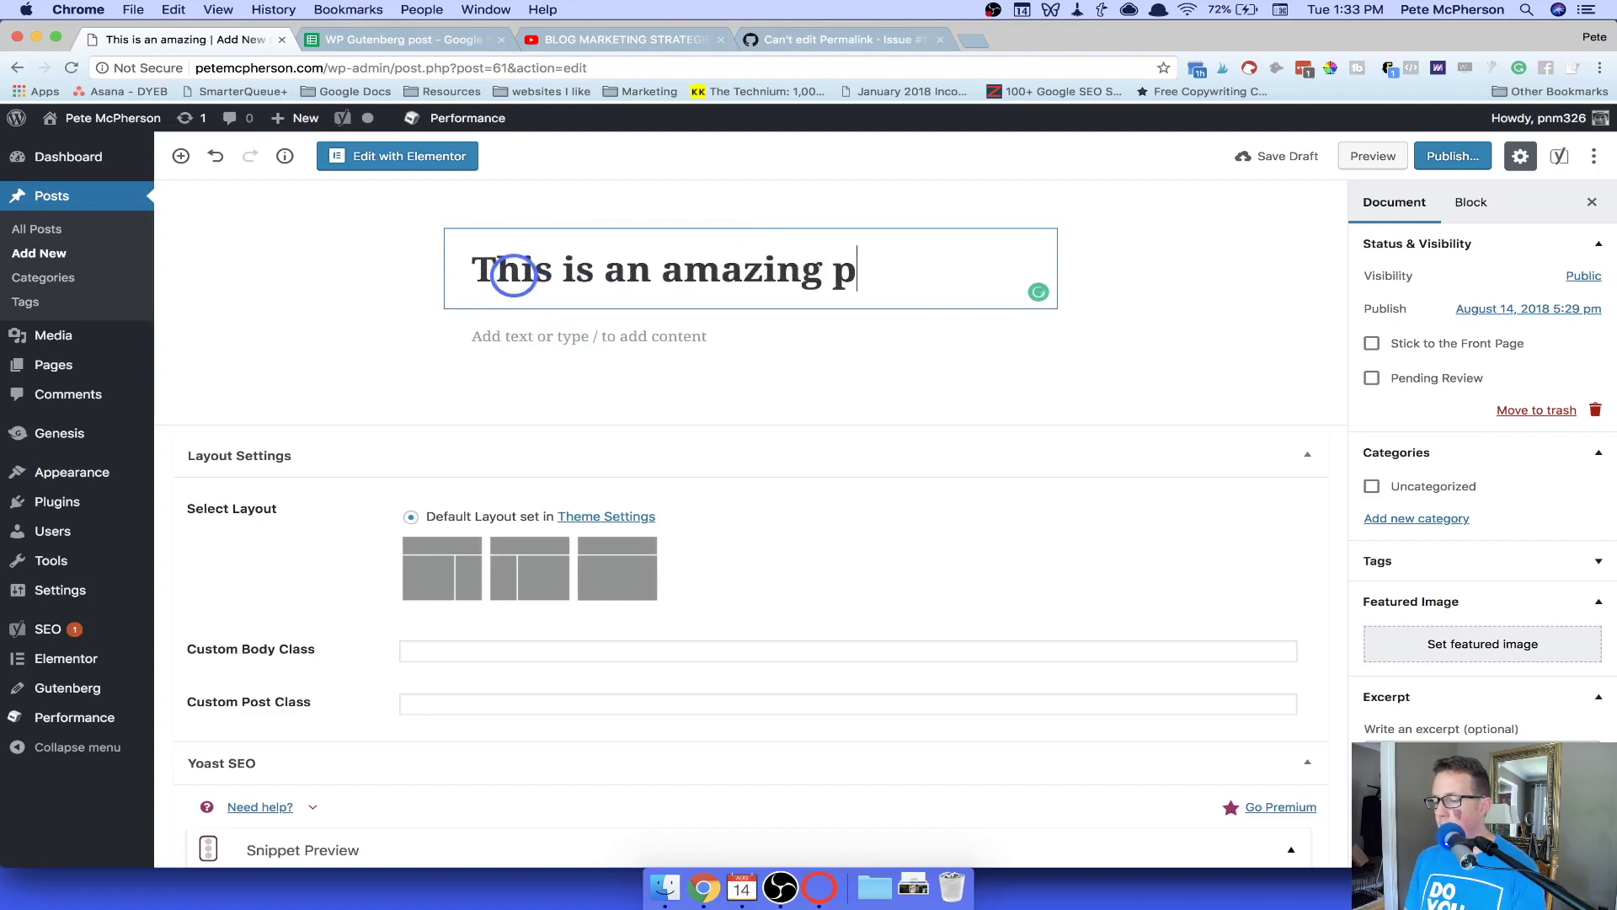
type("ost.")
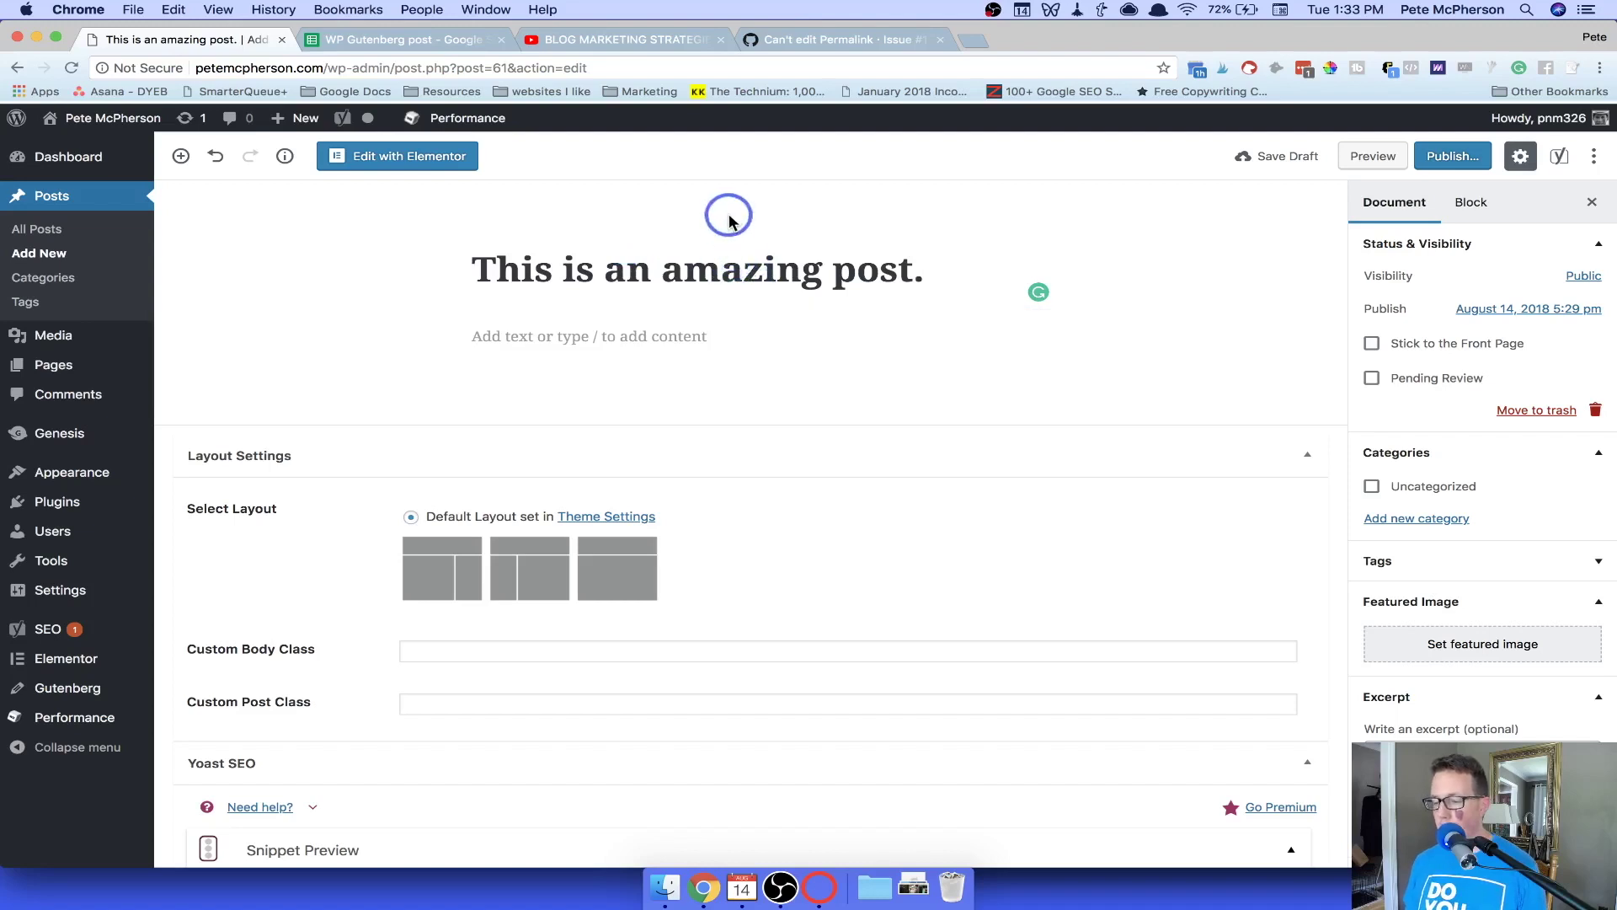
left_click(717, 271)
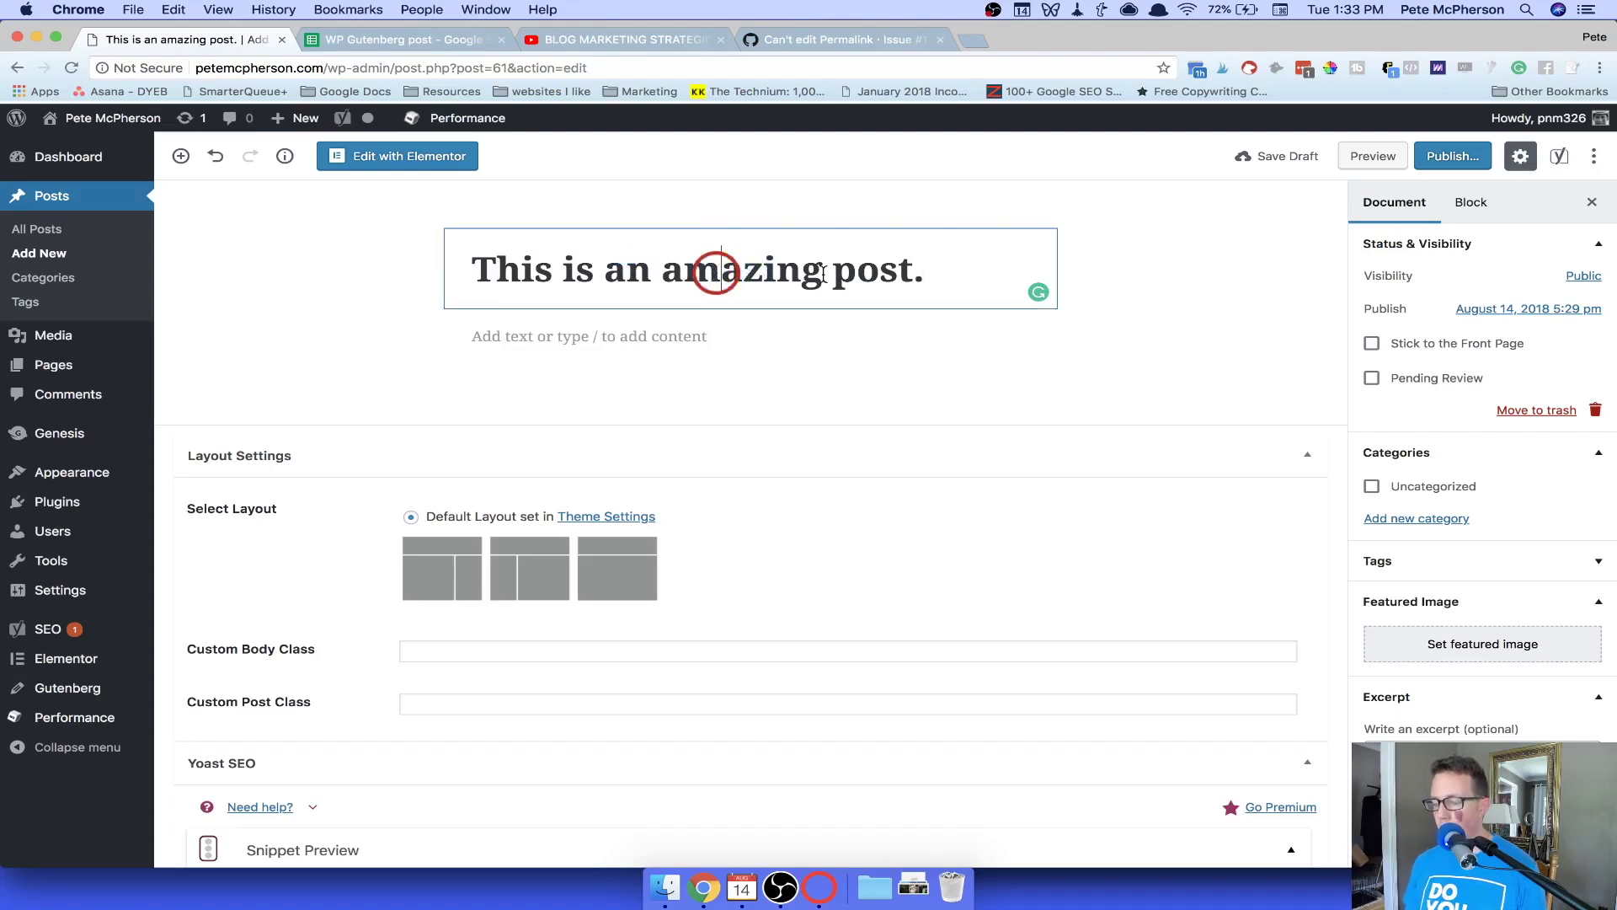
left_click(708, 220)
left_click(708, 260)
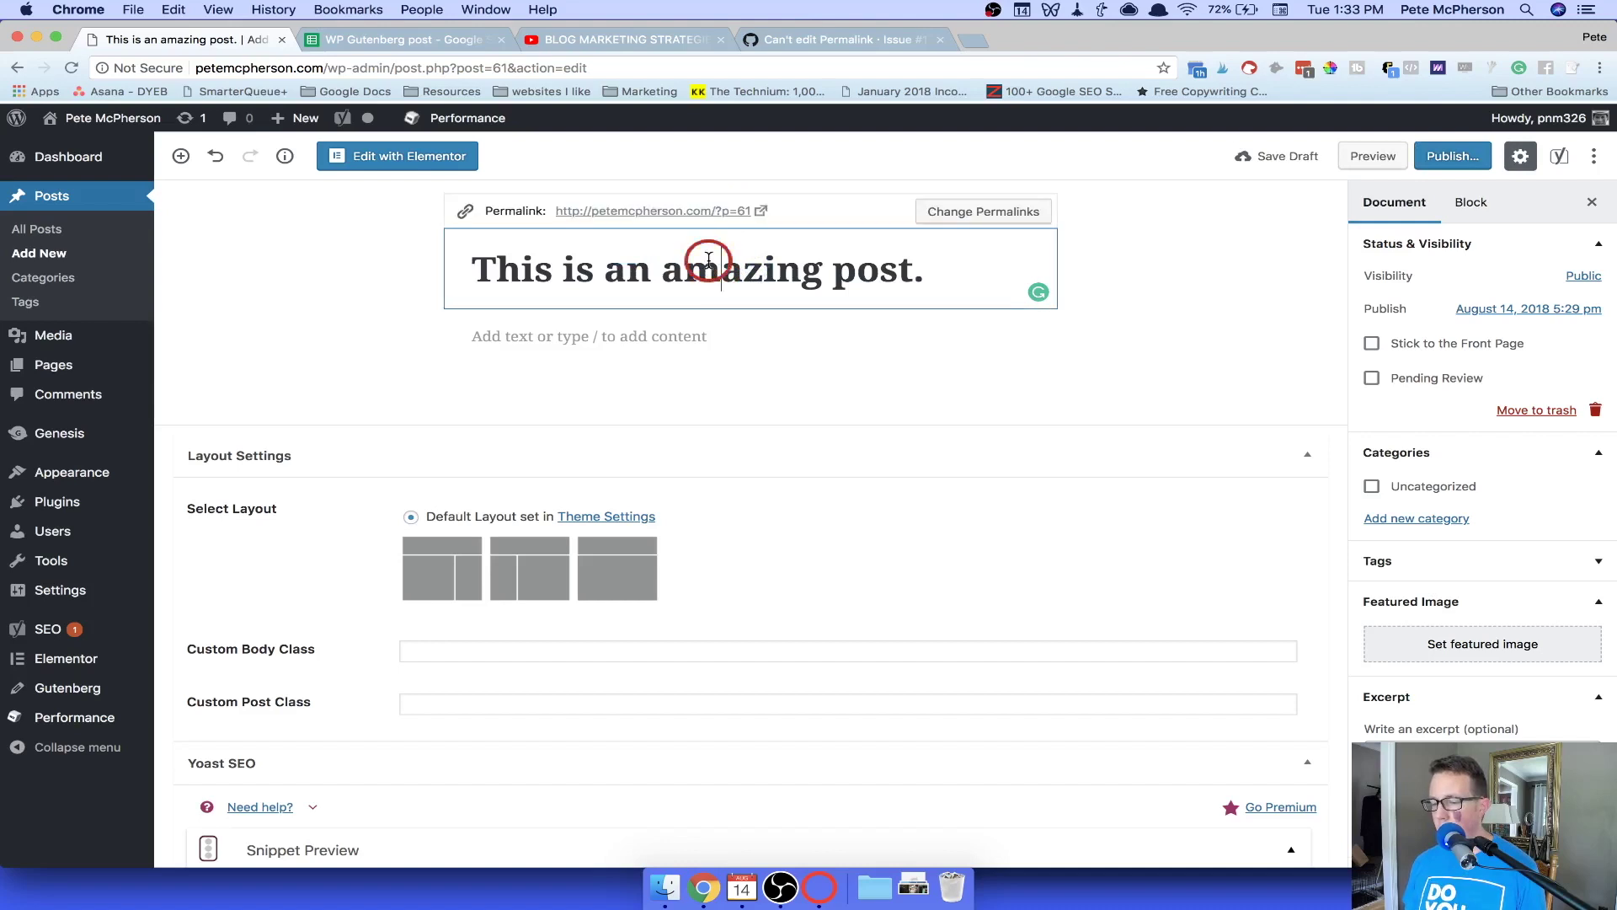
left_click(587, 210)
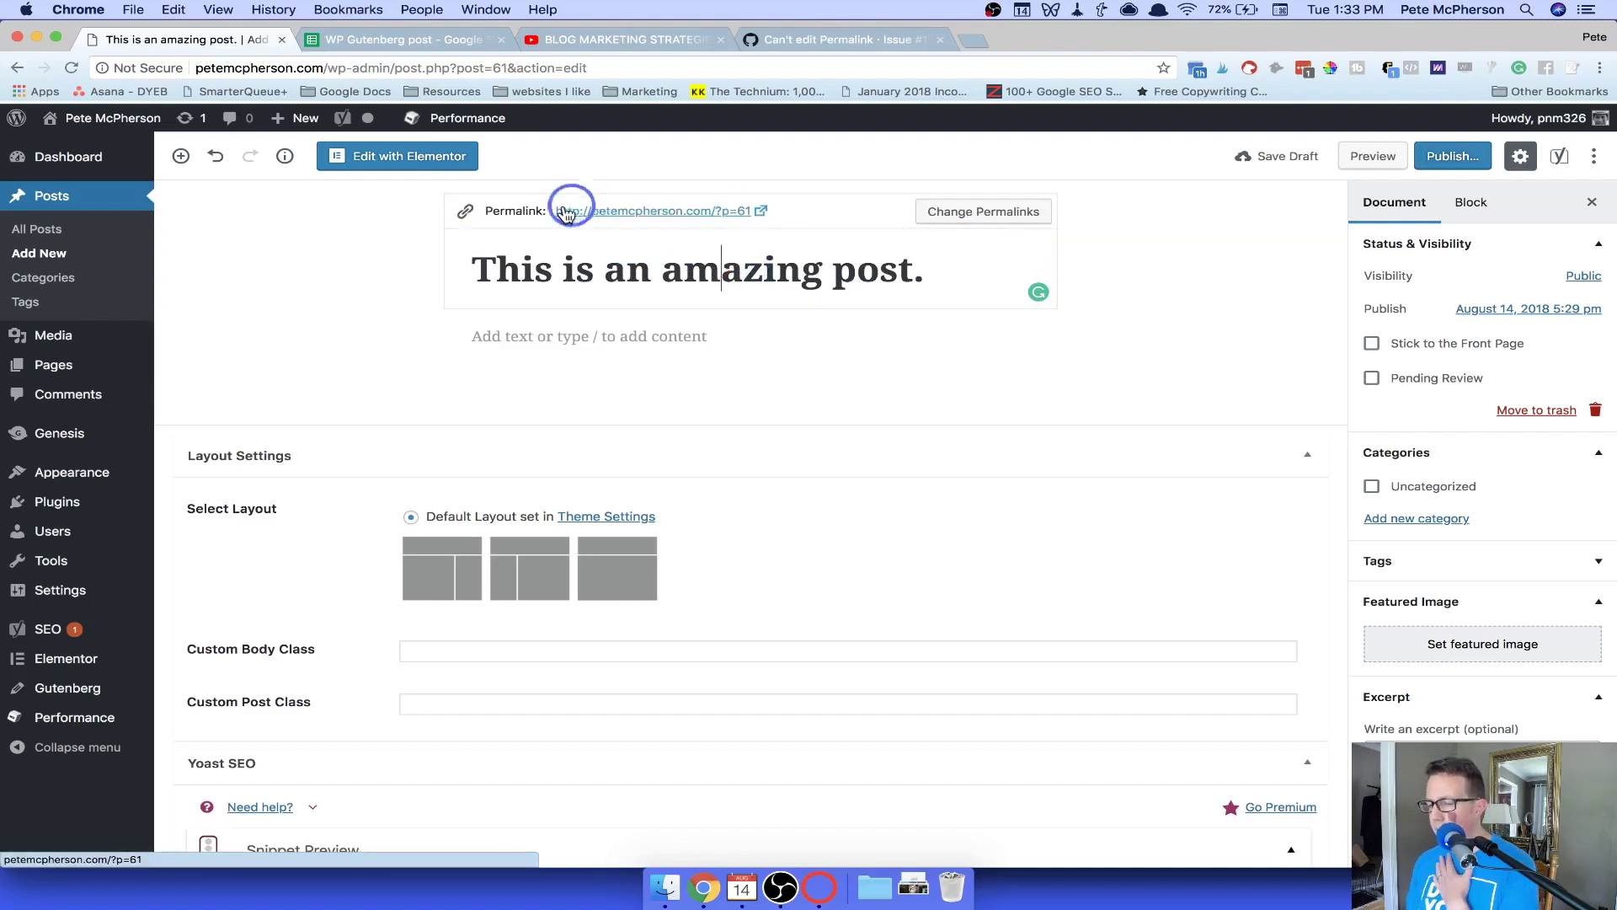
left_click(465, 214)
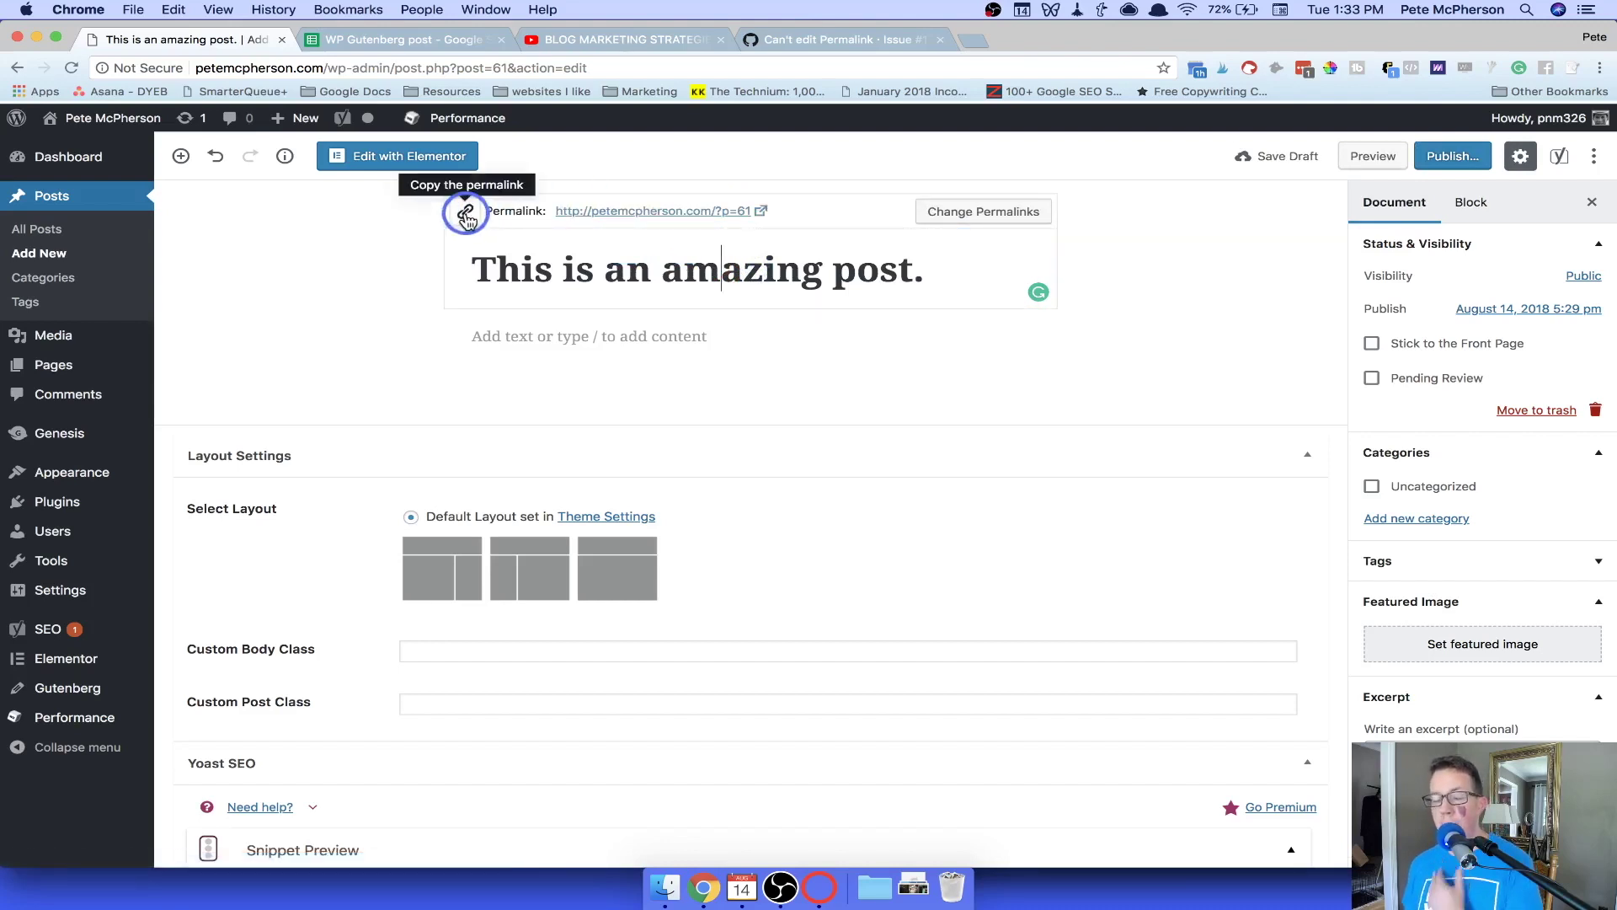
right_click(574, 209)
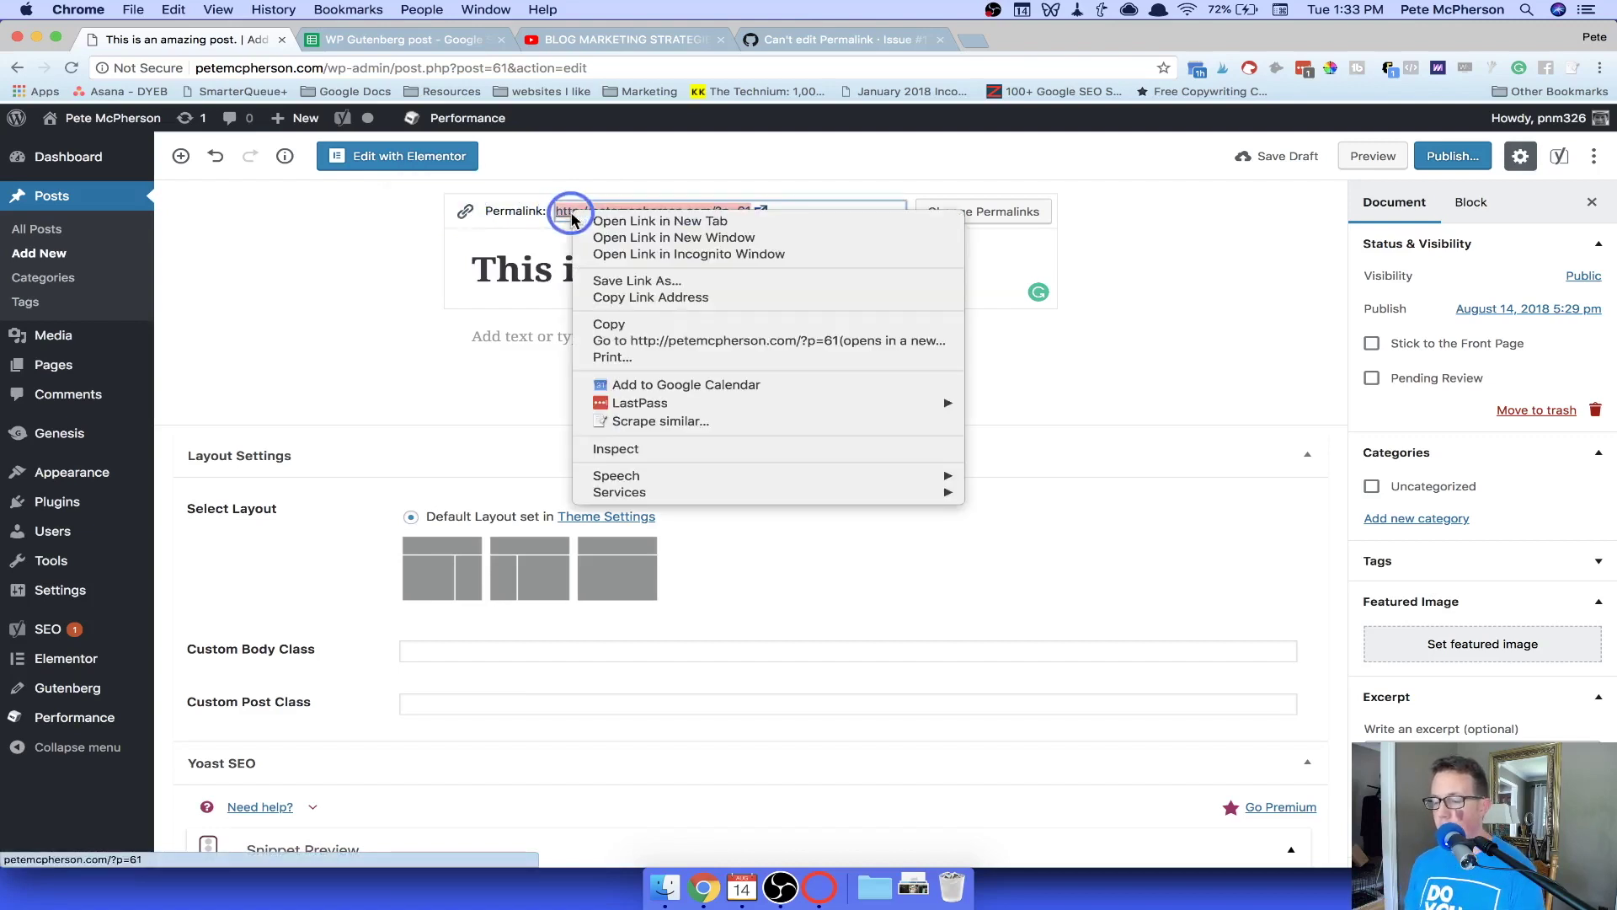
left_click(466, 215)
left_click(464, 218)
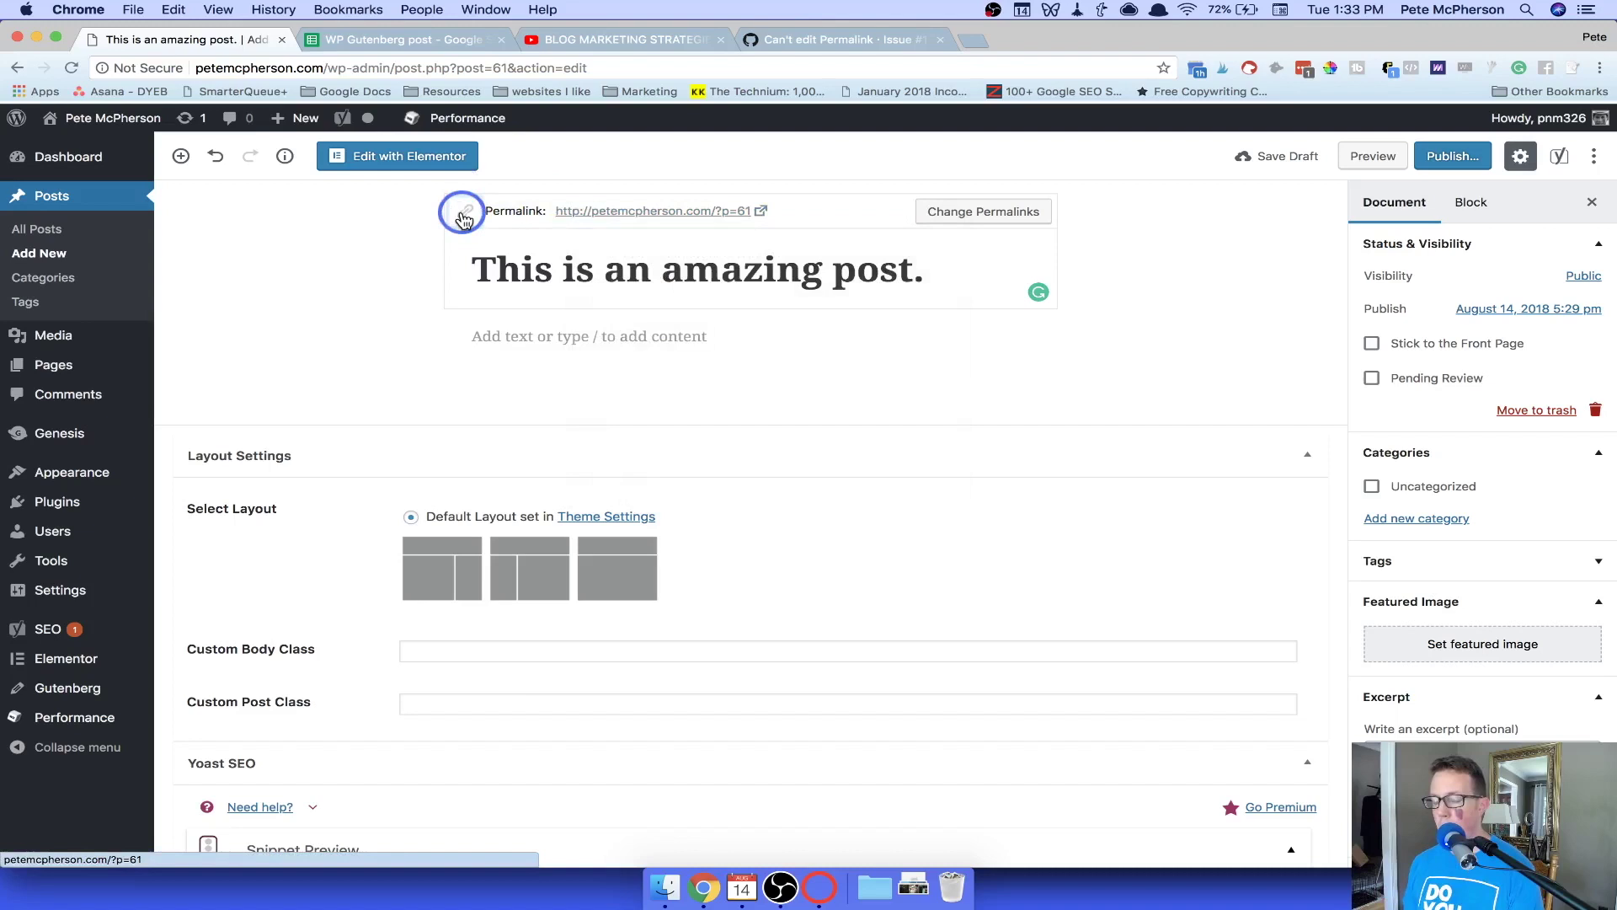
left_click(469, 216)
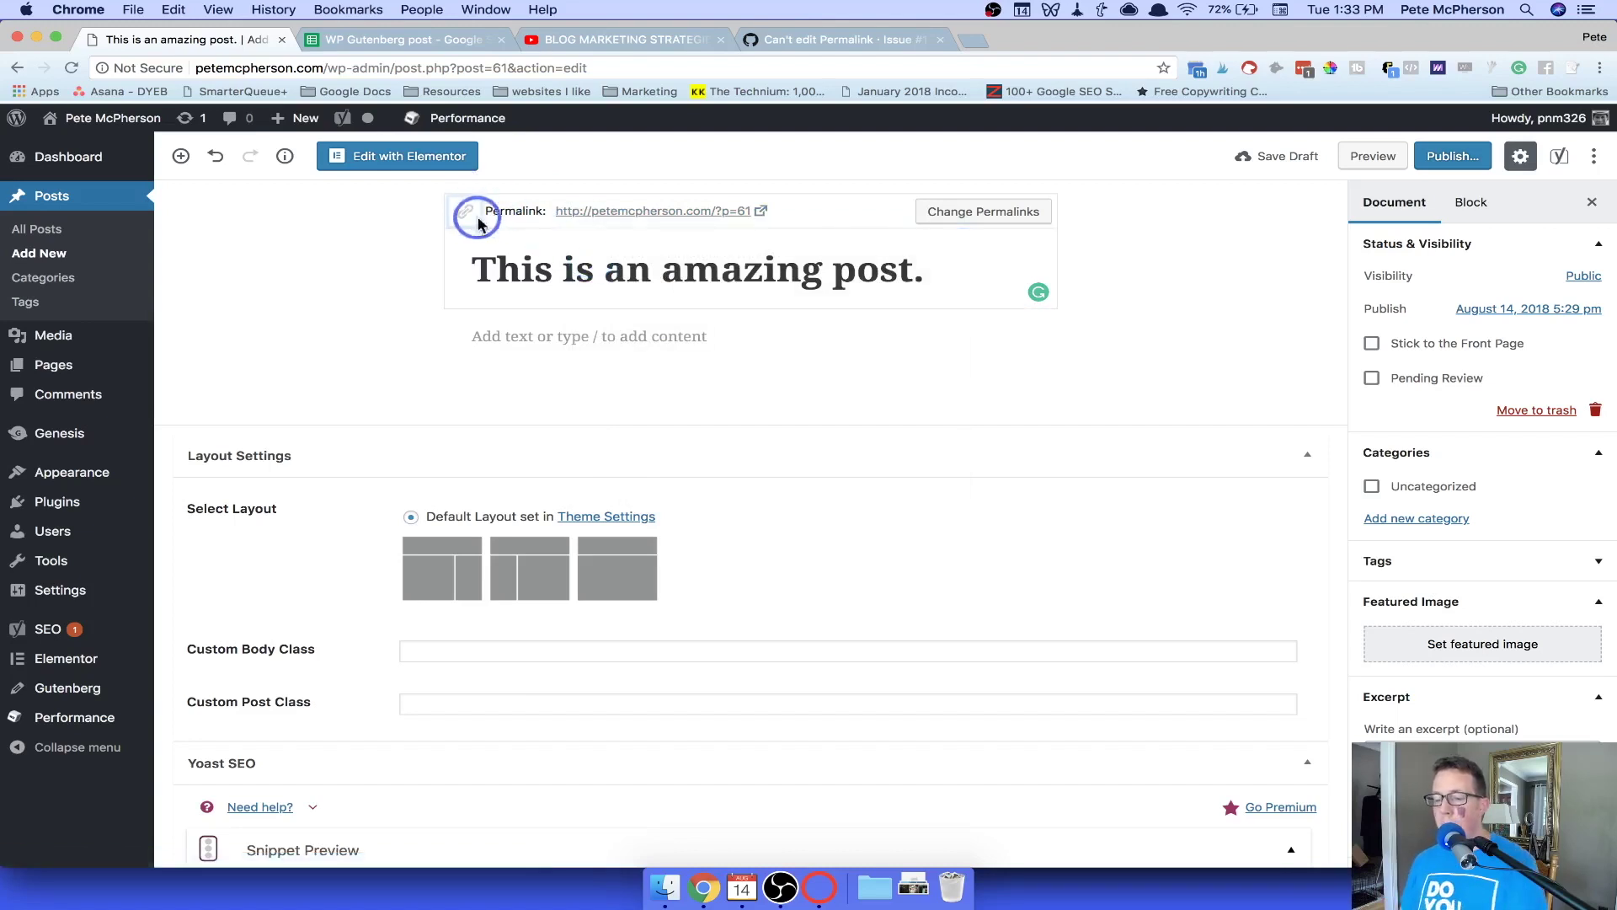
left_click(464, 212)
left_click(497, 221)
left_click(485, 219)
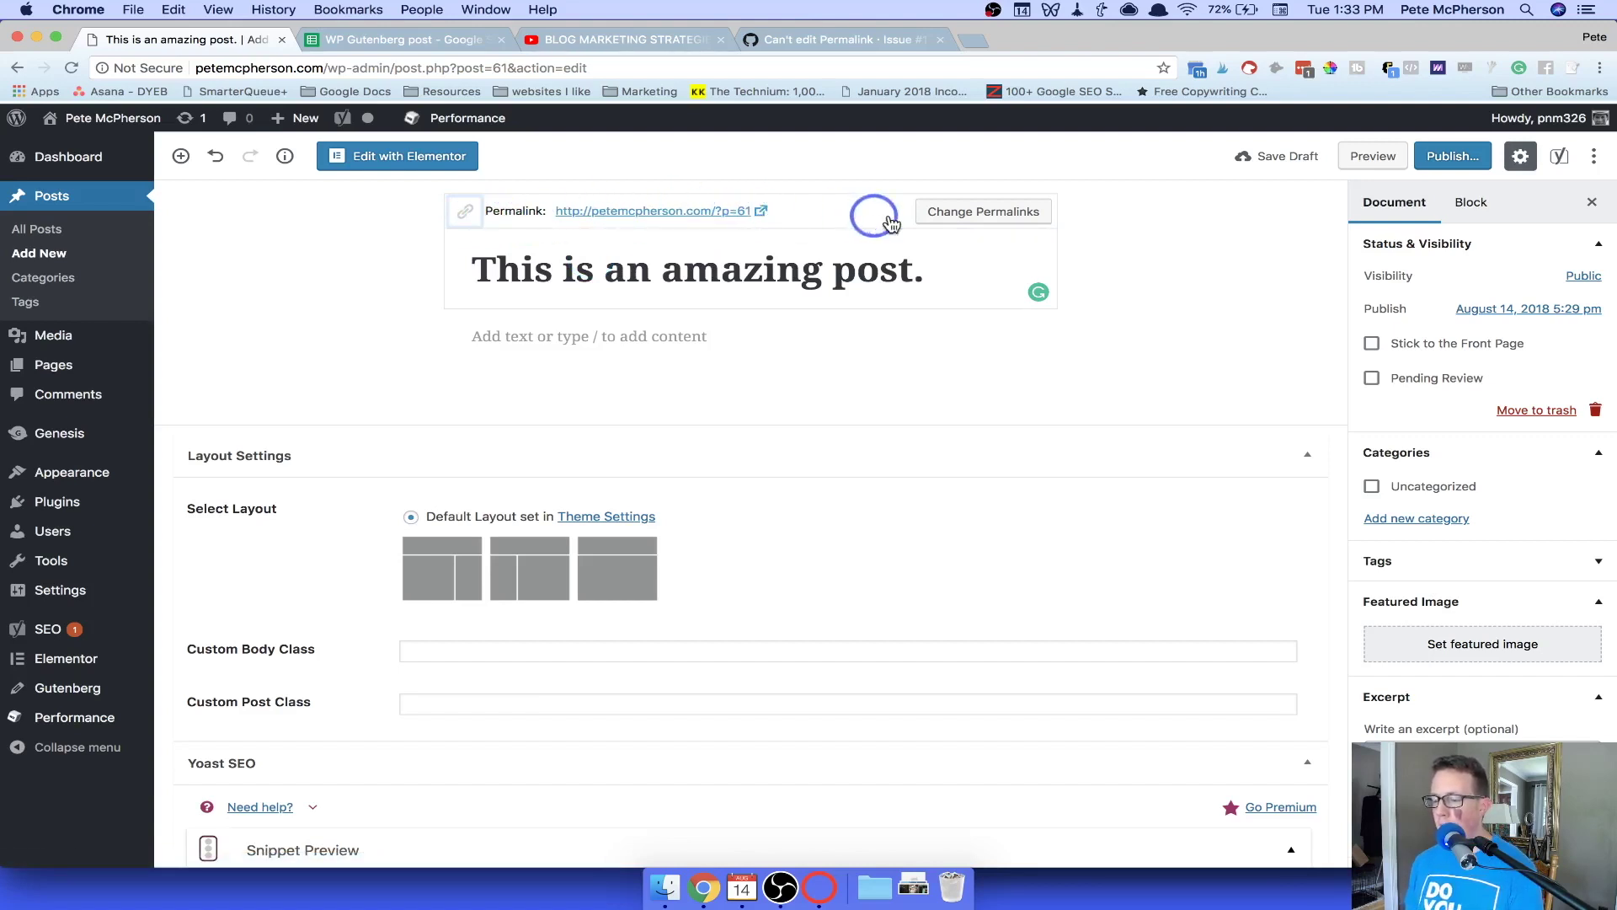
left_click(962, 215)
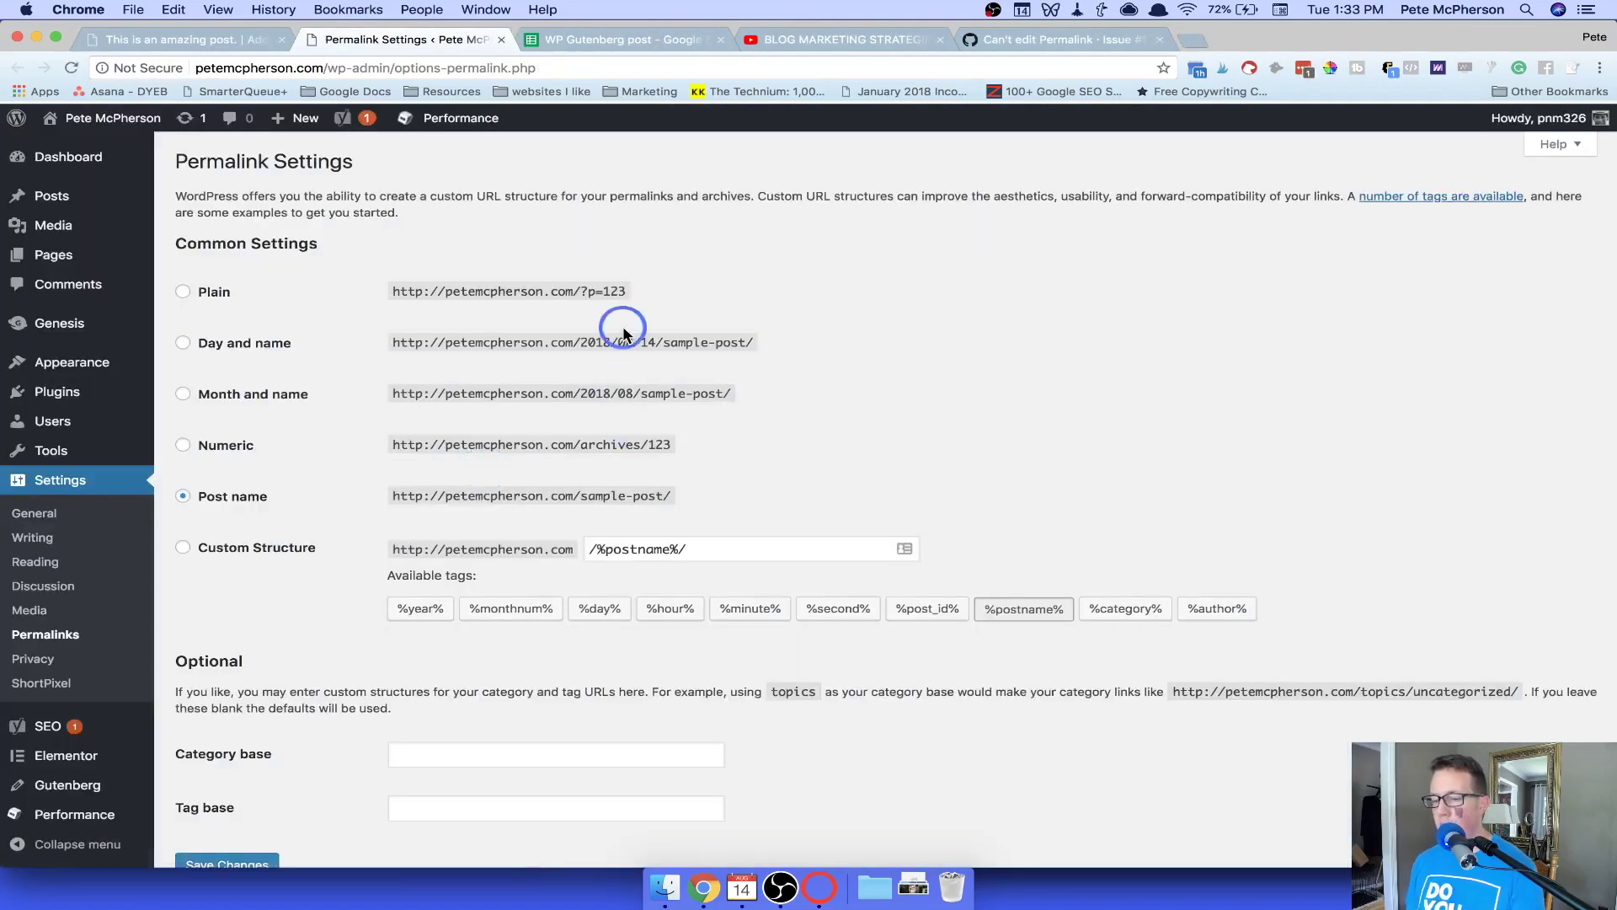
scroll(623, 333, "down", 2)
scroll(623, 332, "up", 2)
key("super+w")
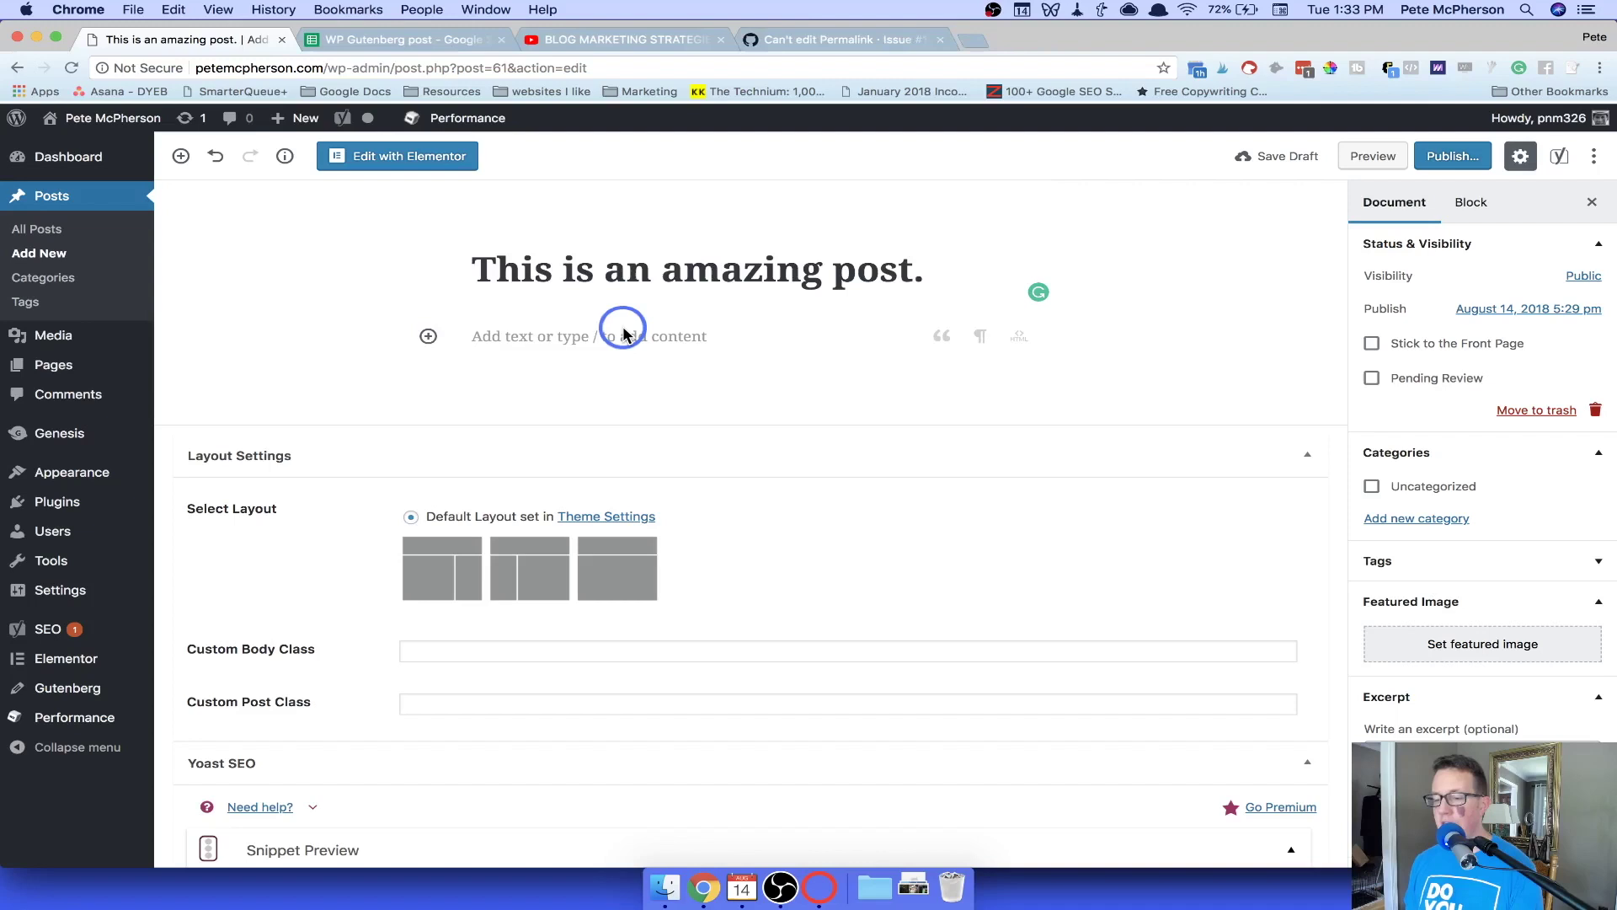
Write 'WordPress gutenbern isn't that hard.' and 'See, I told you so!' as two paragraphs, leaving an empty block below.
left_click(687, 270)
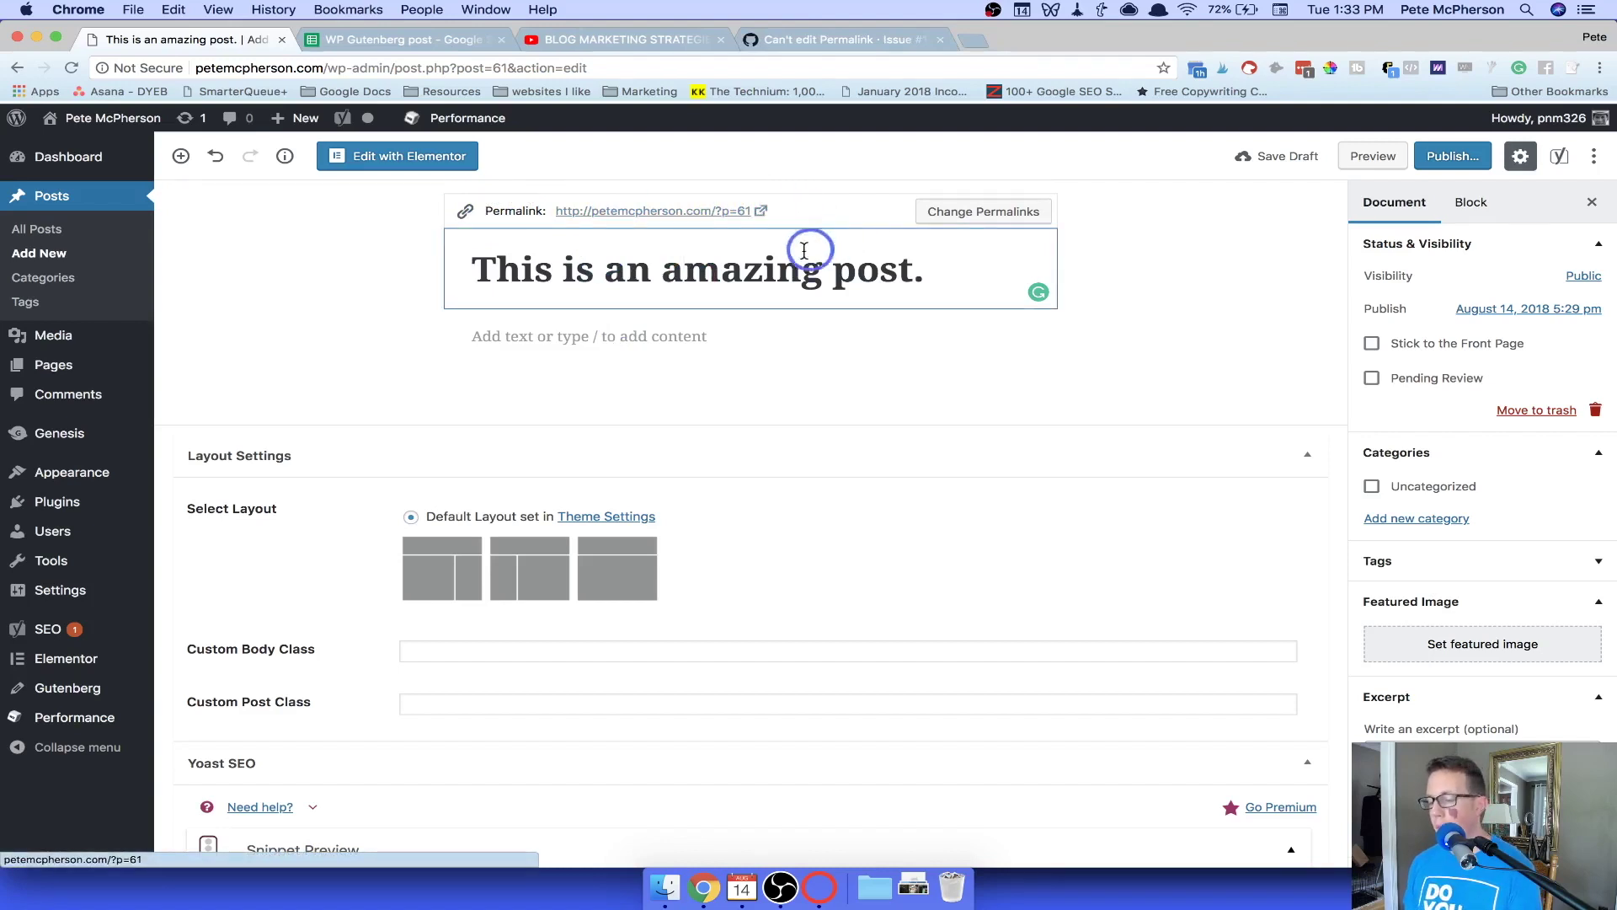
left_click(689, 281)
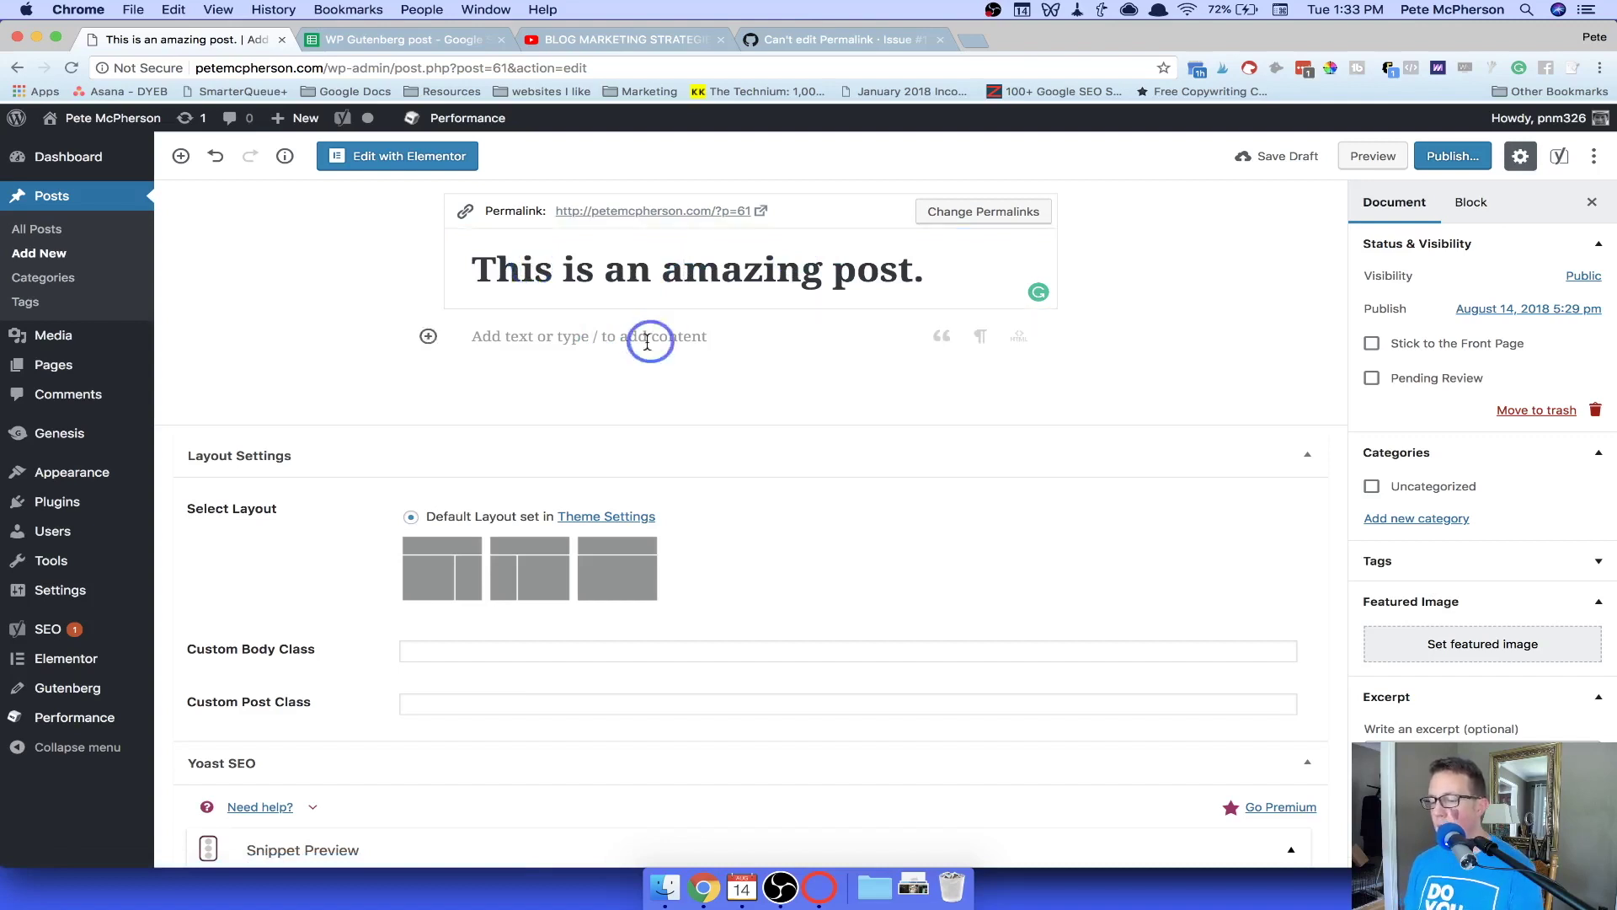
left_click(547, 339)
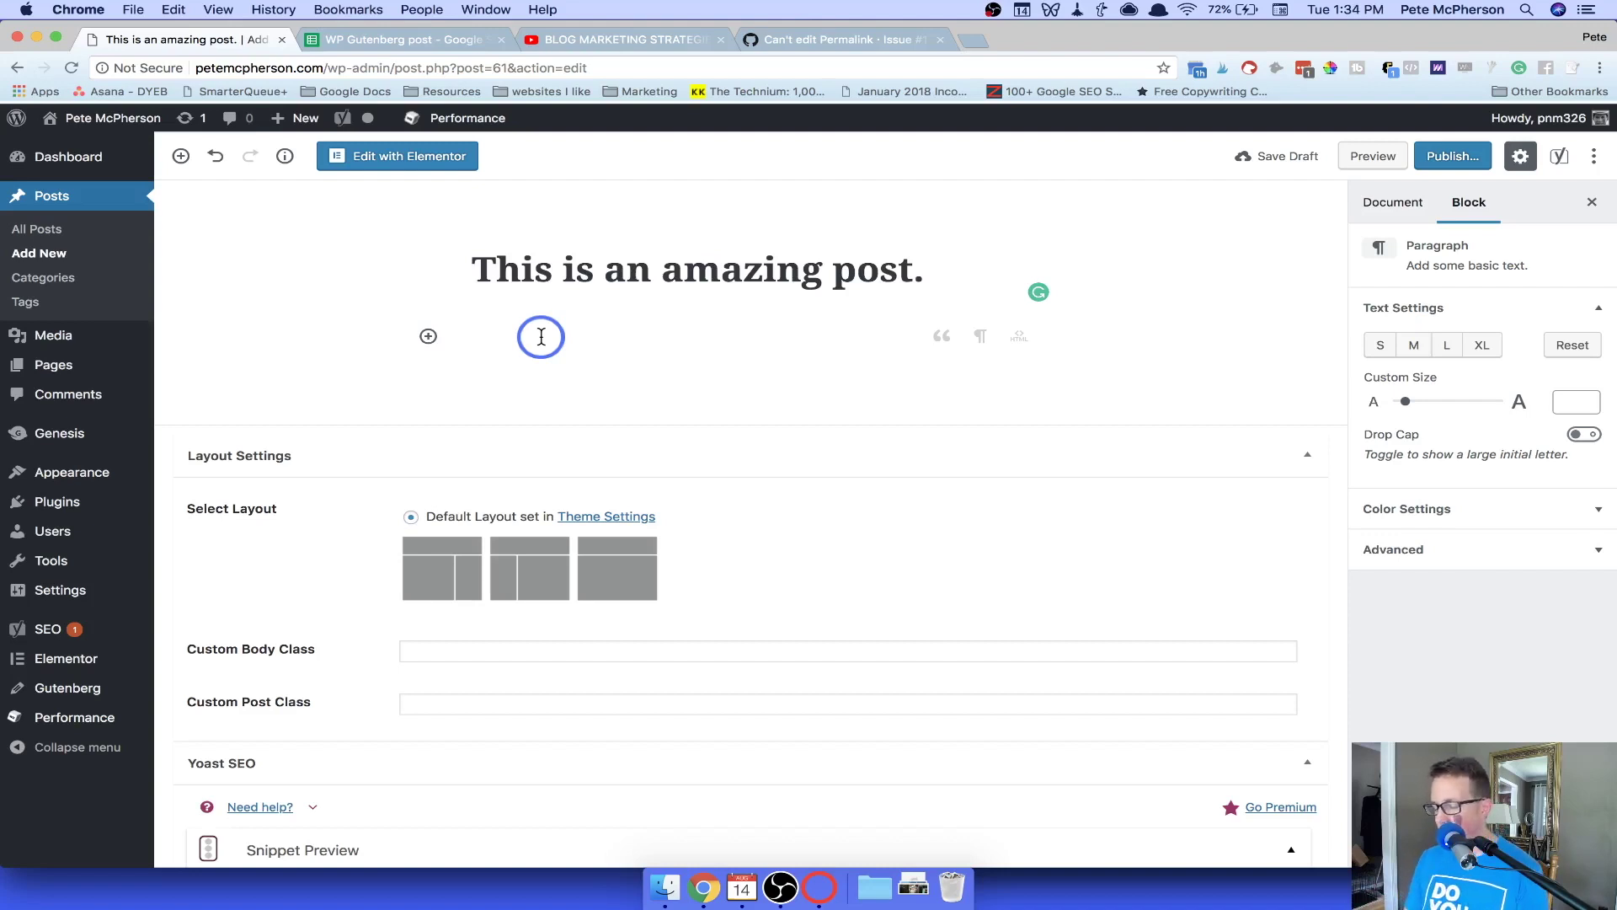
type("Wordp")
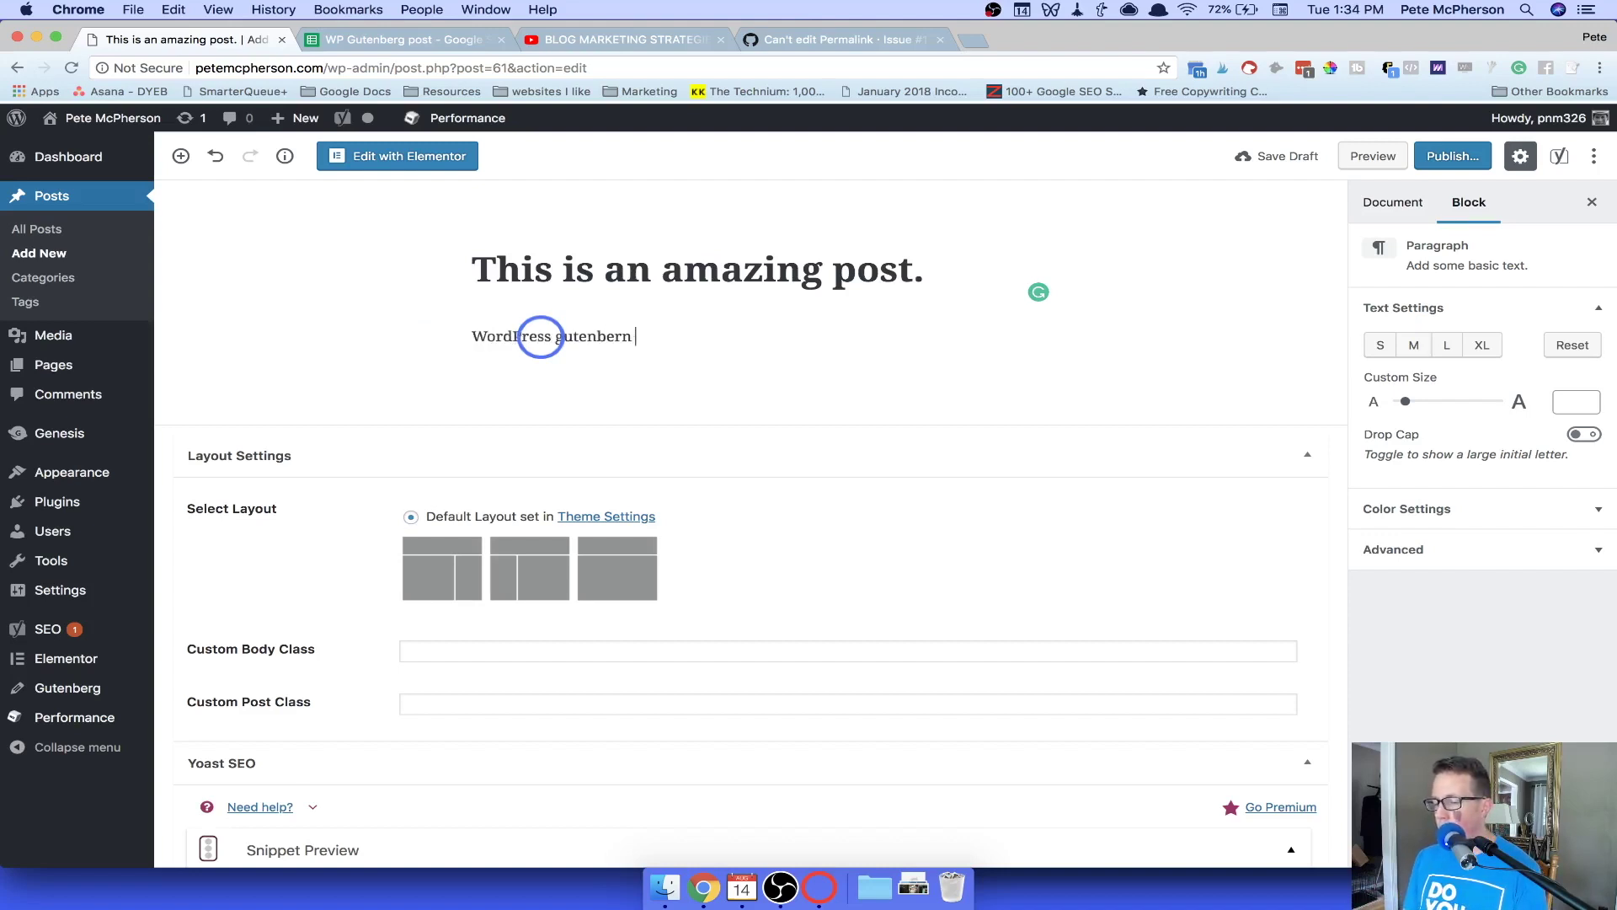
type("ard.")
key("Return")
type("See, I told you so")
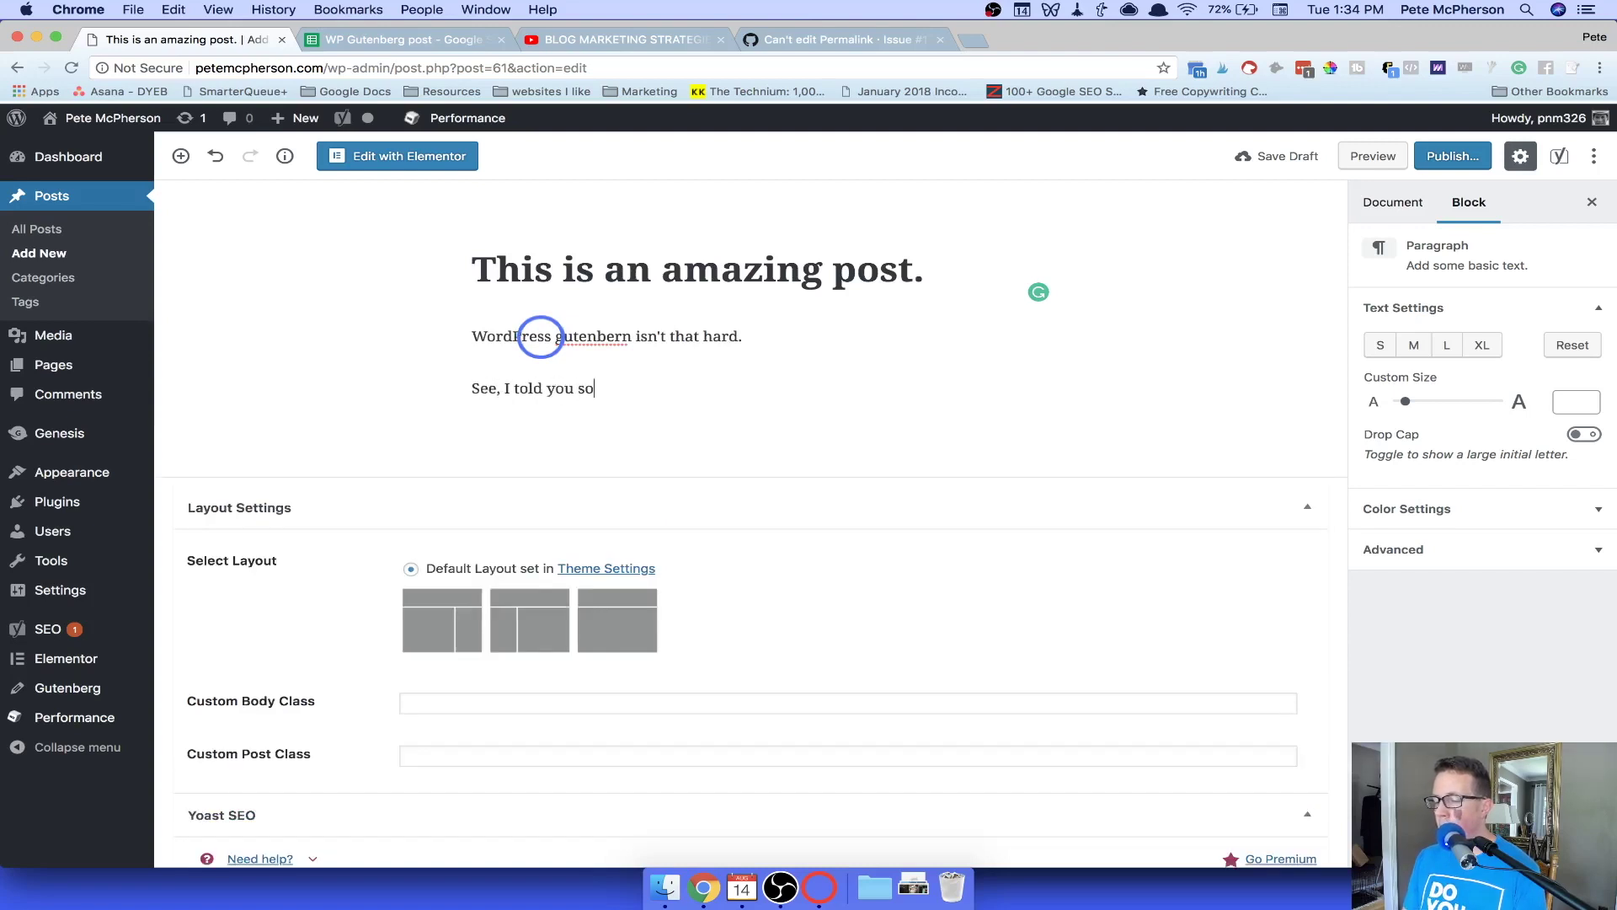
type("!")
key("Return")
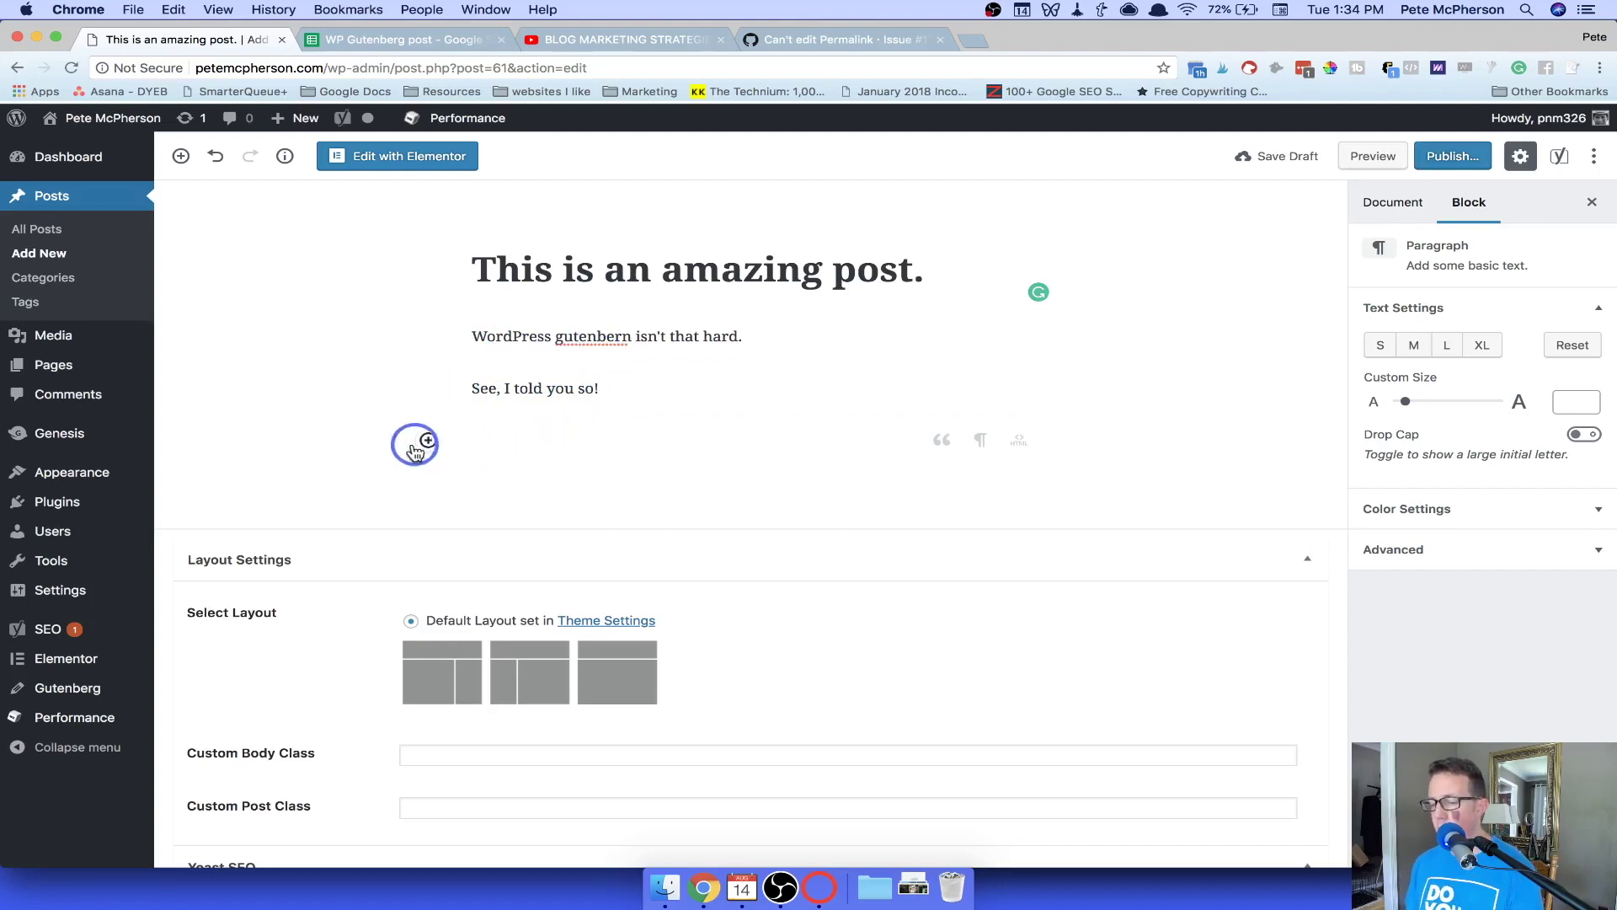
Add a Paragraph block to the post from the block inserter list.
left_click(181, 156)
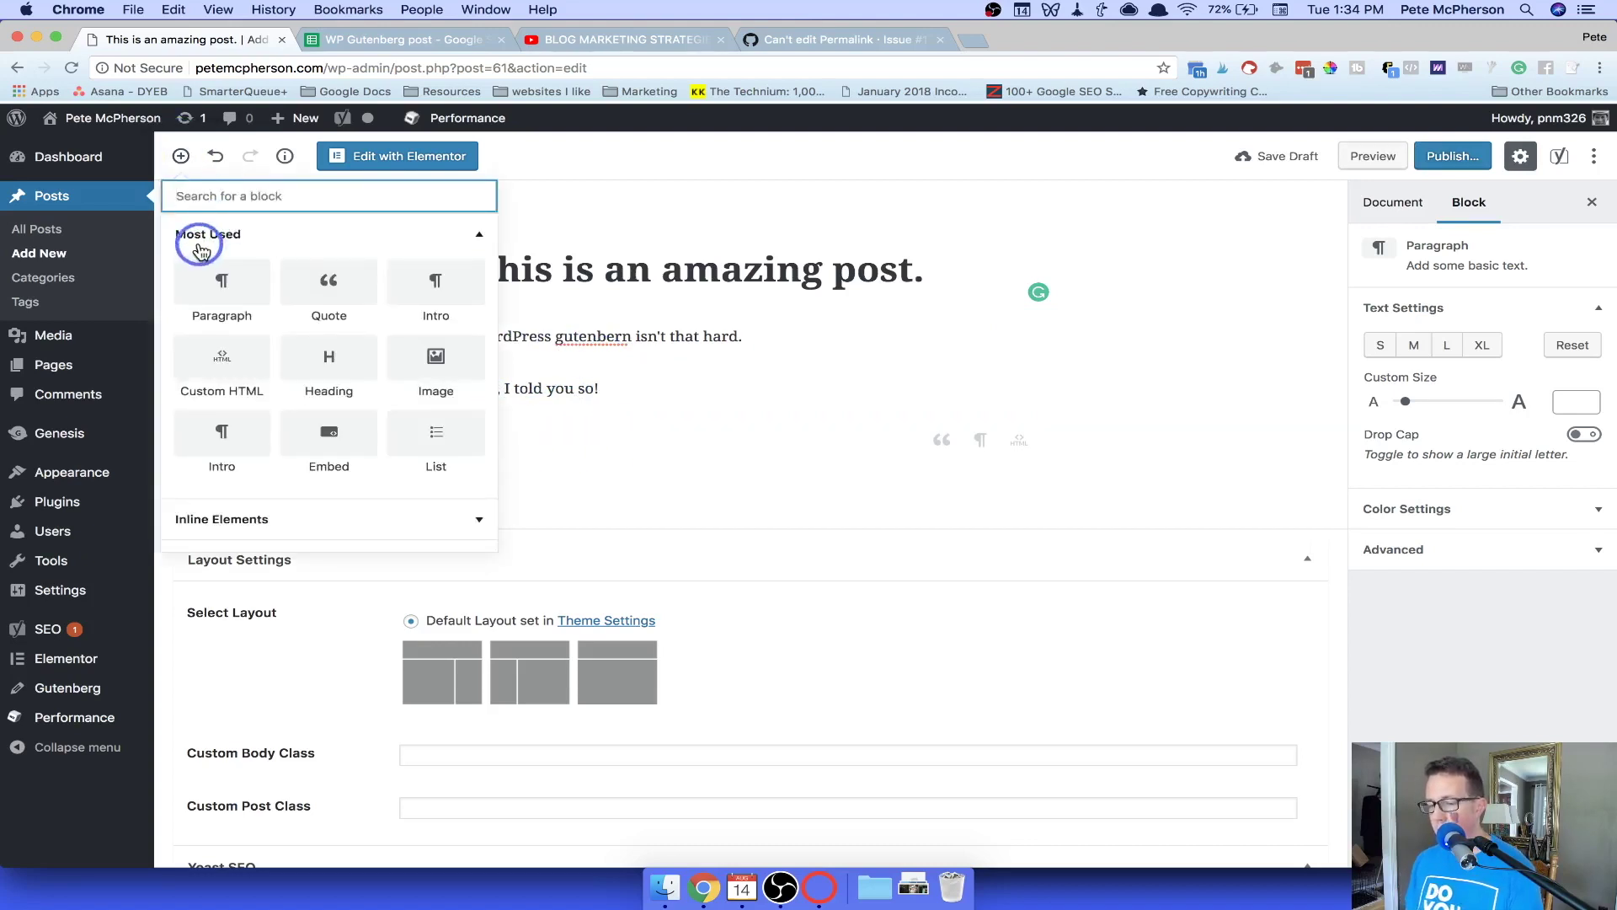
scroll(223, 245, "down", 1)
scroll(220, 253, "down", 3)
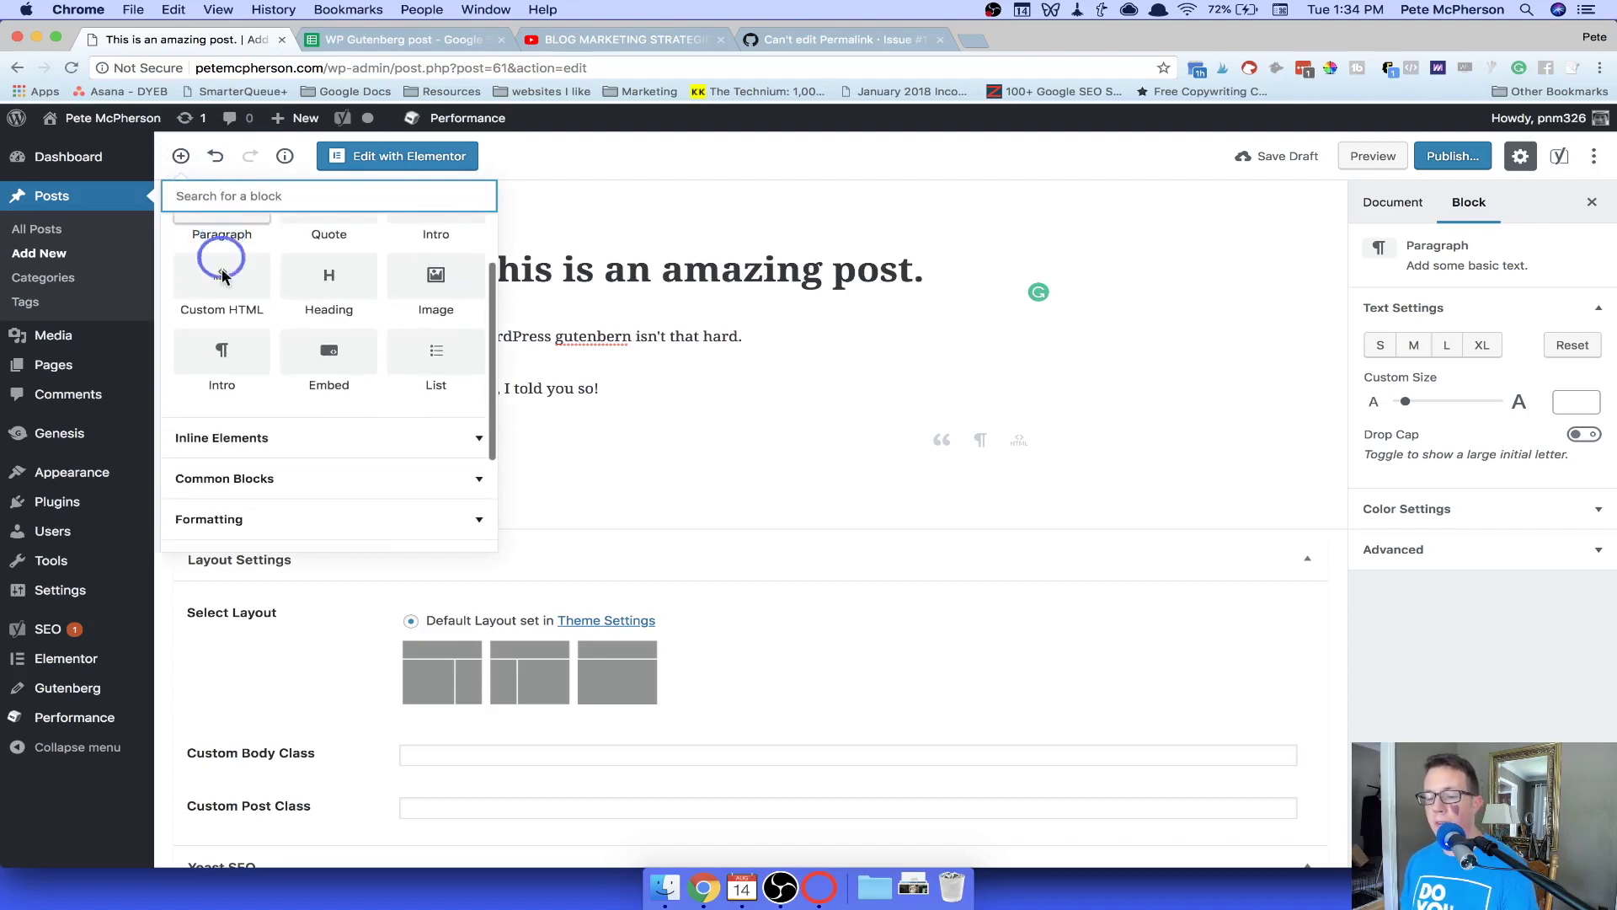
scroll(247, 429, "down", 2)
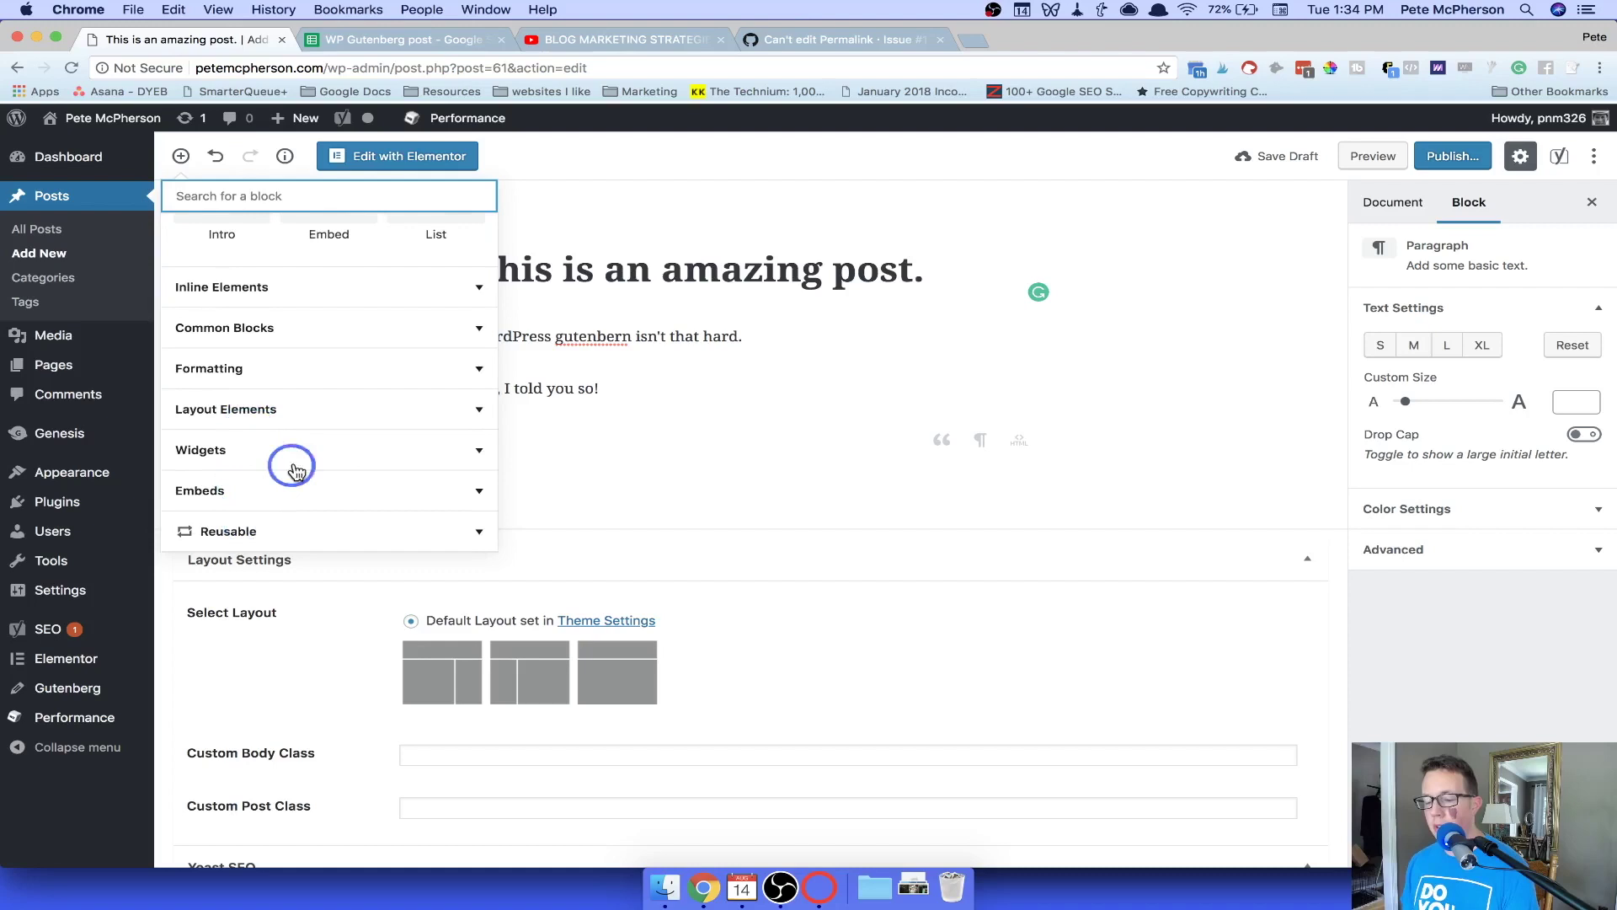
scroll(257, 445, "up", 5)
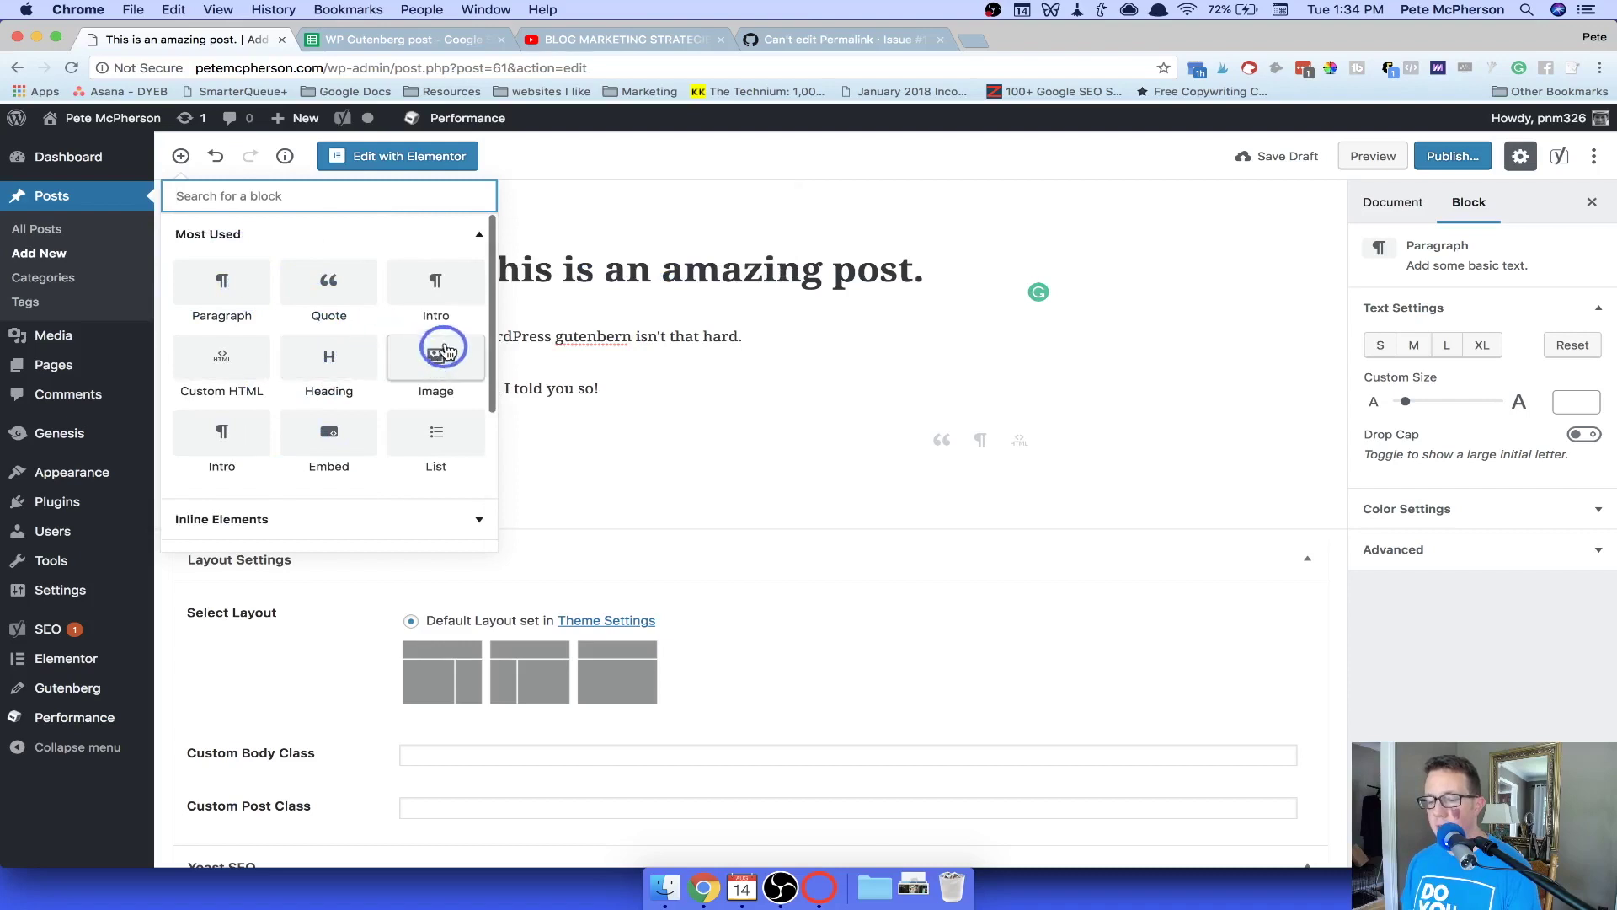
mouse_move(438, 296)
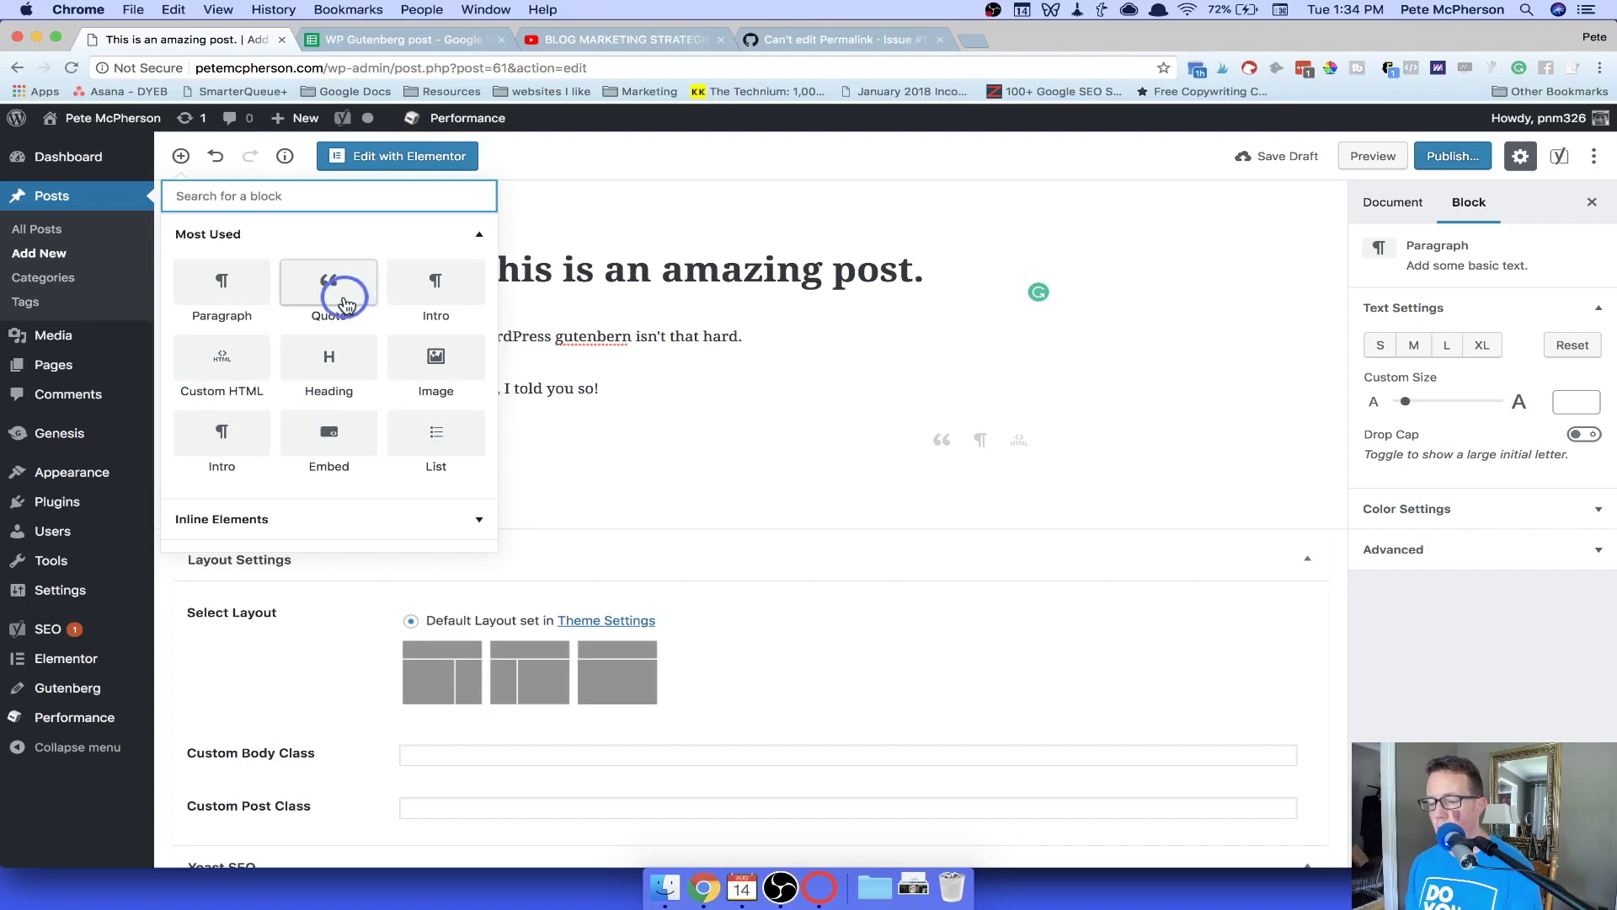
left_click(232, 286)
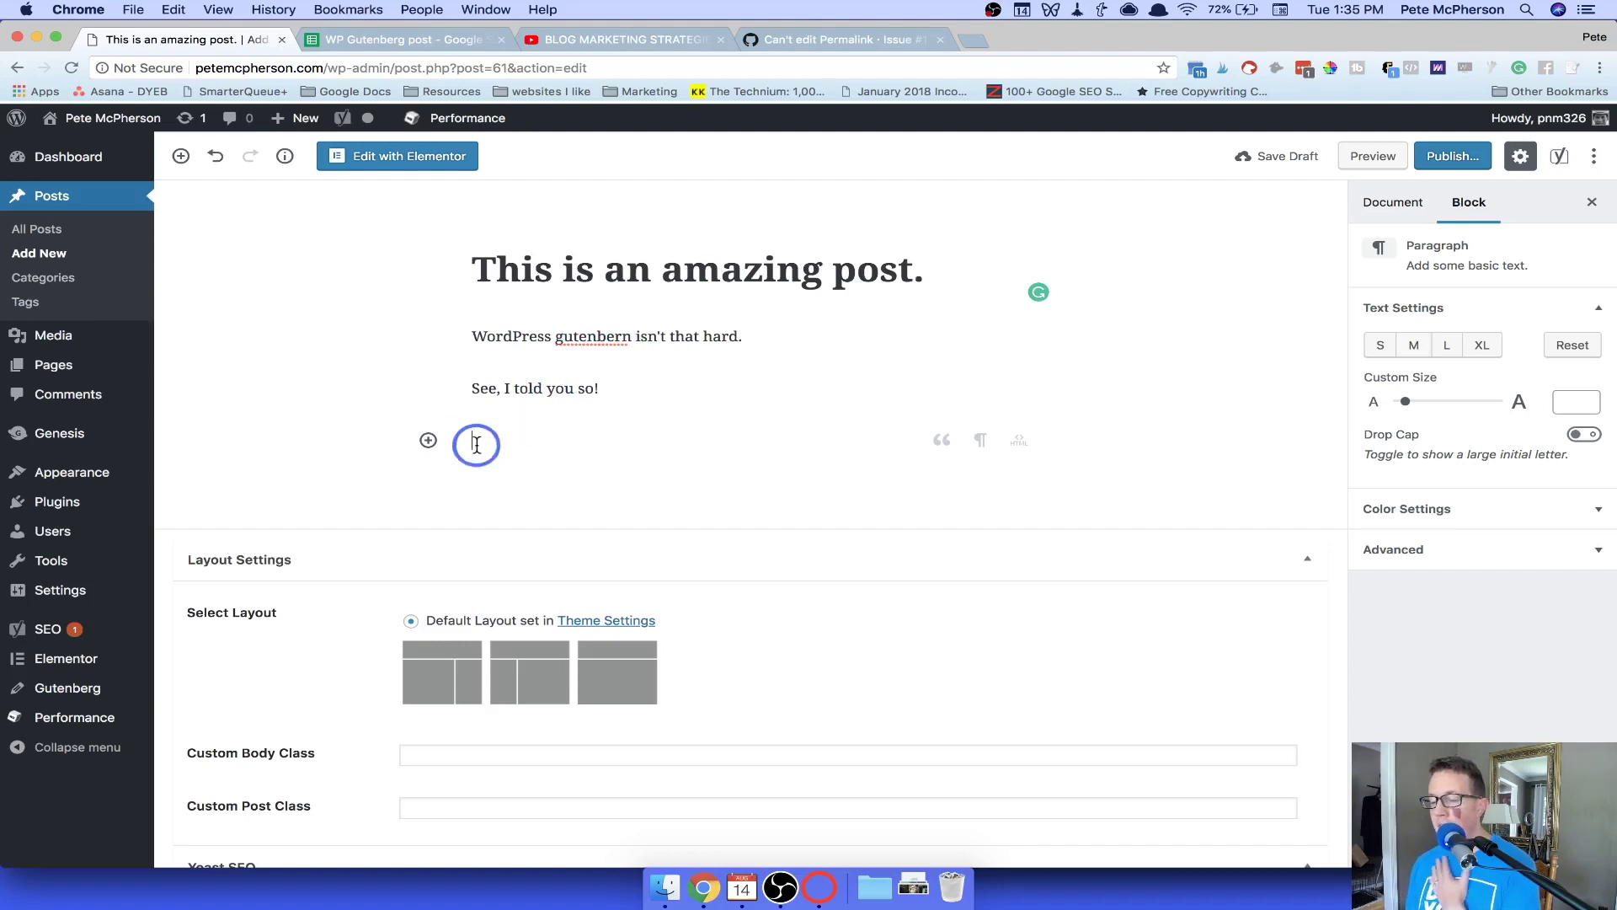
Insert an Image block with kiddos.jpg chosen from the Media Library.
left_click(429, 440)
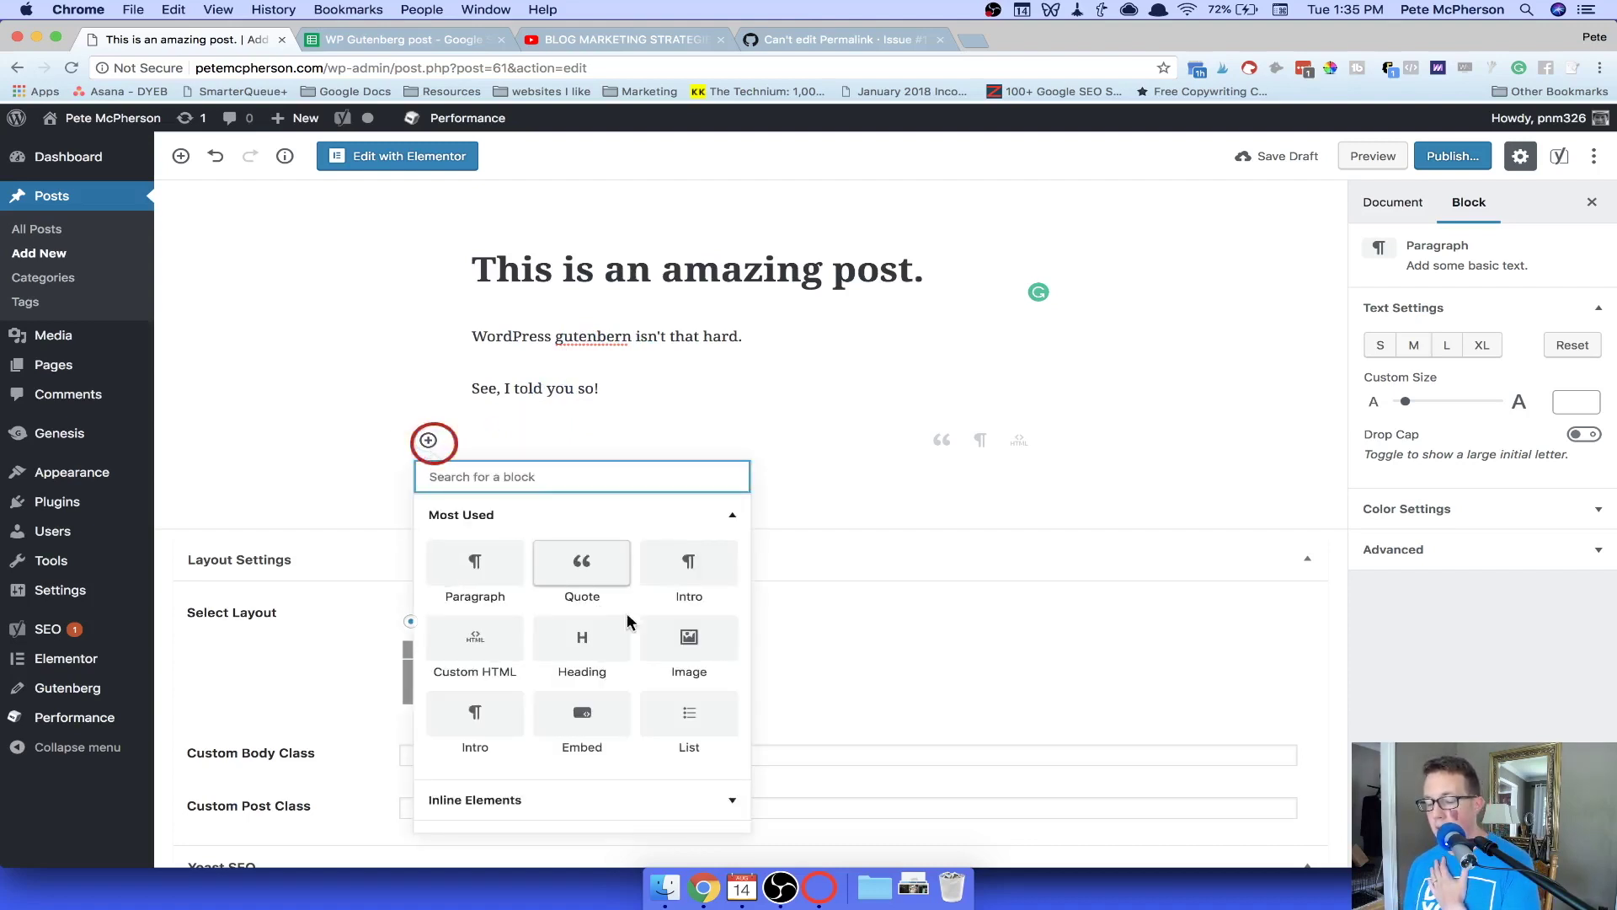
left_click(687, 638)
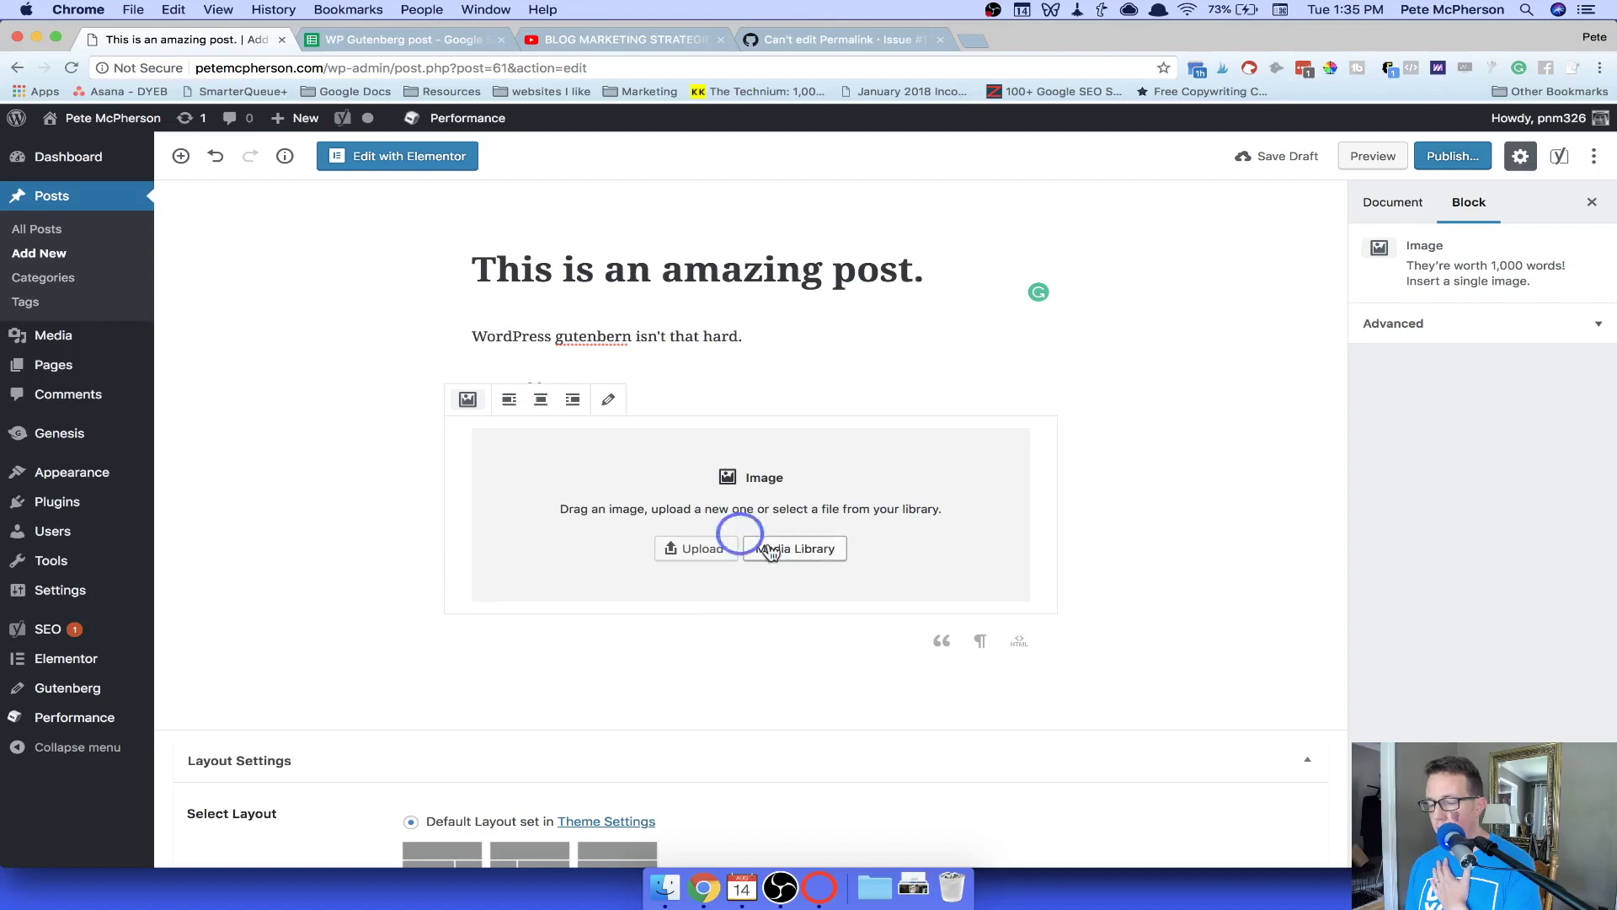
left_click(807, 551)
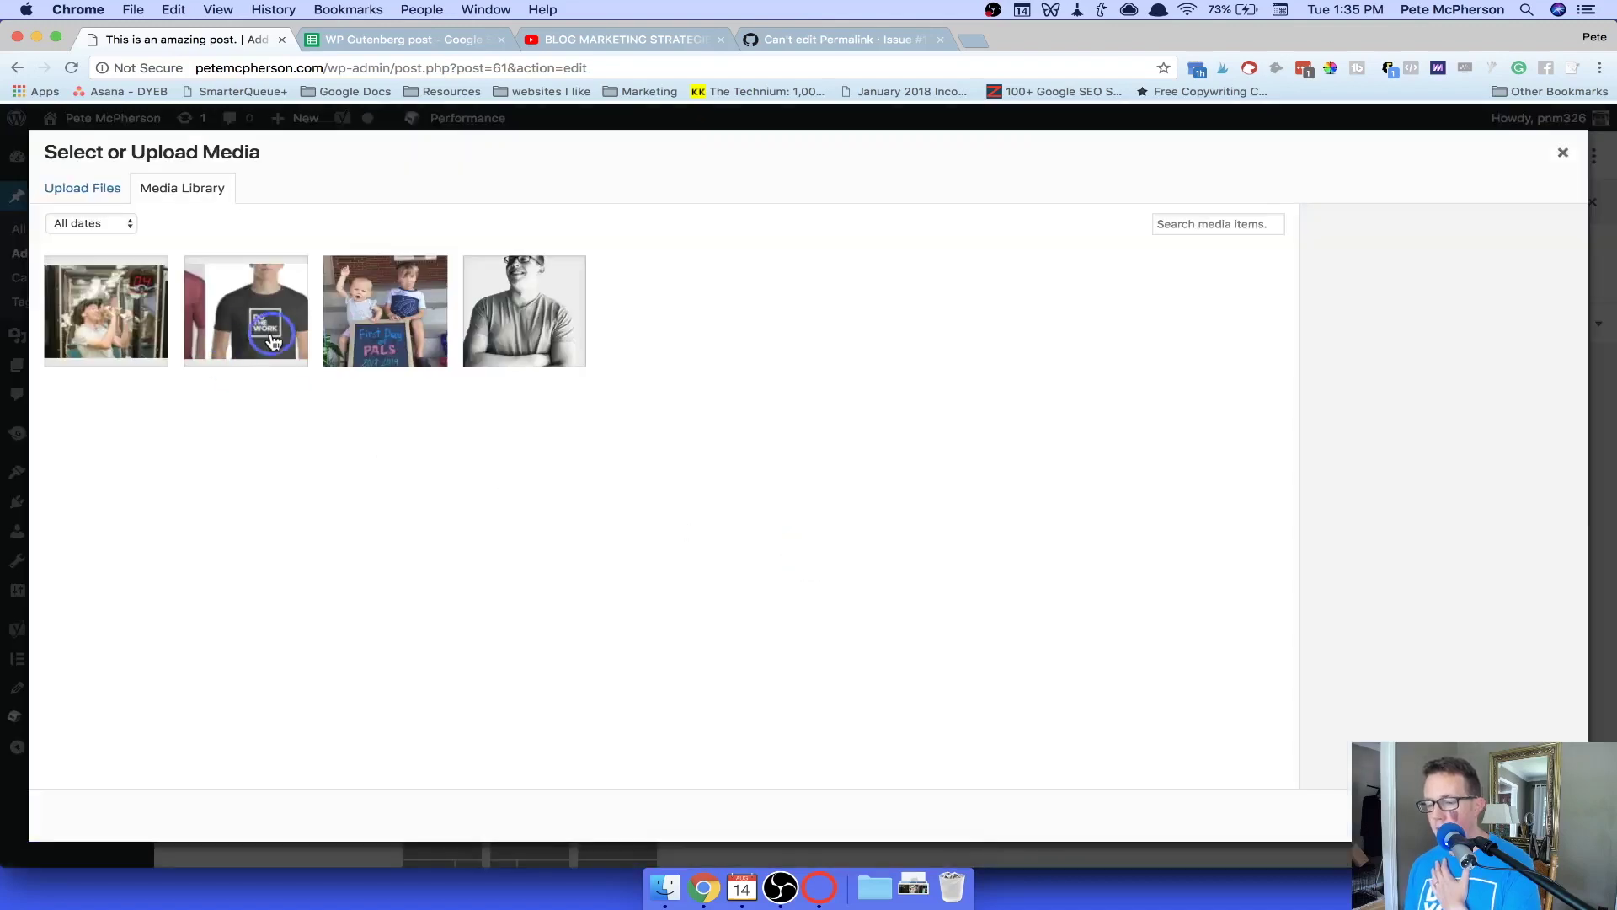
left_click(518, 328)
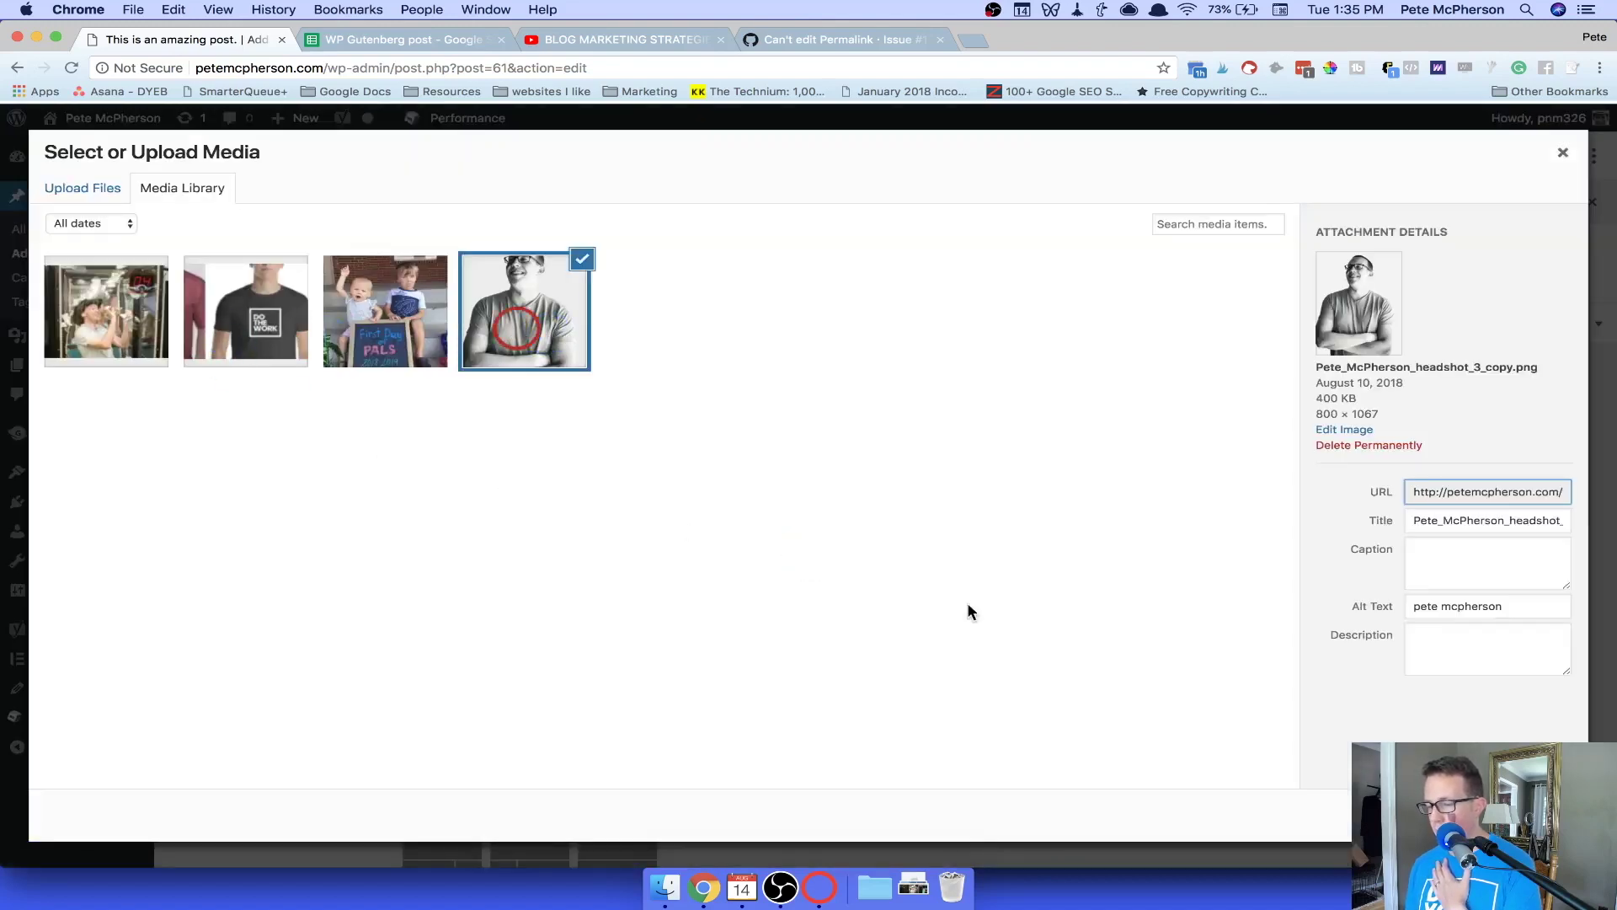
left_click(436, 322)
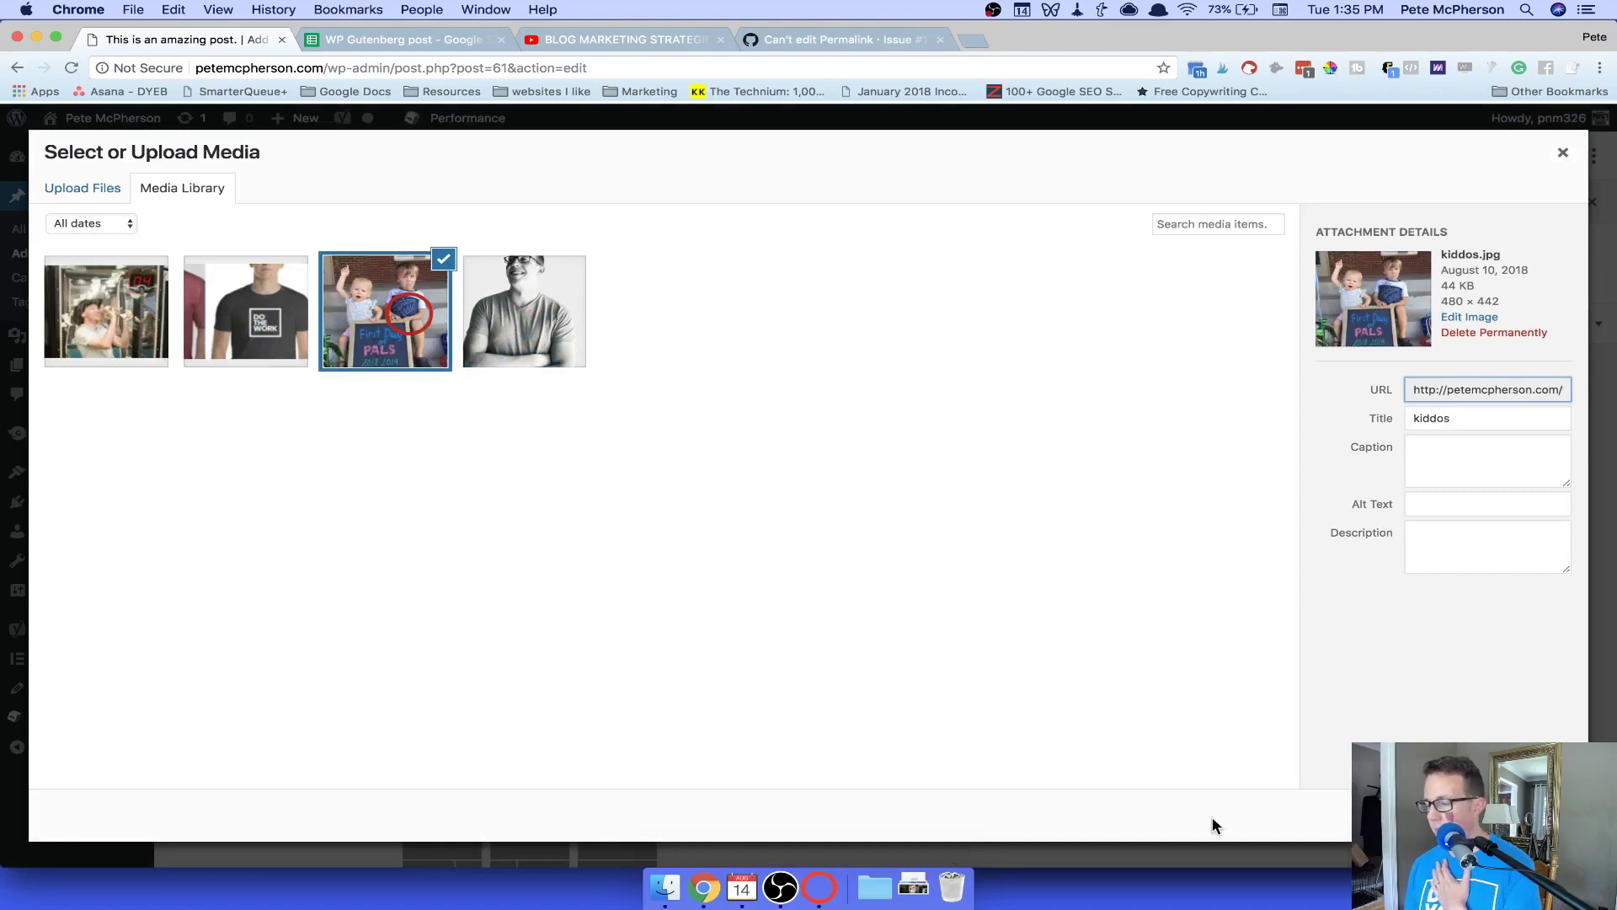
left_click(1541, 814)
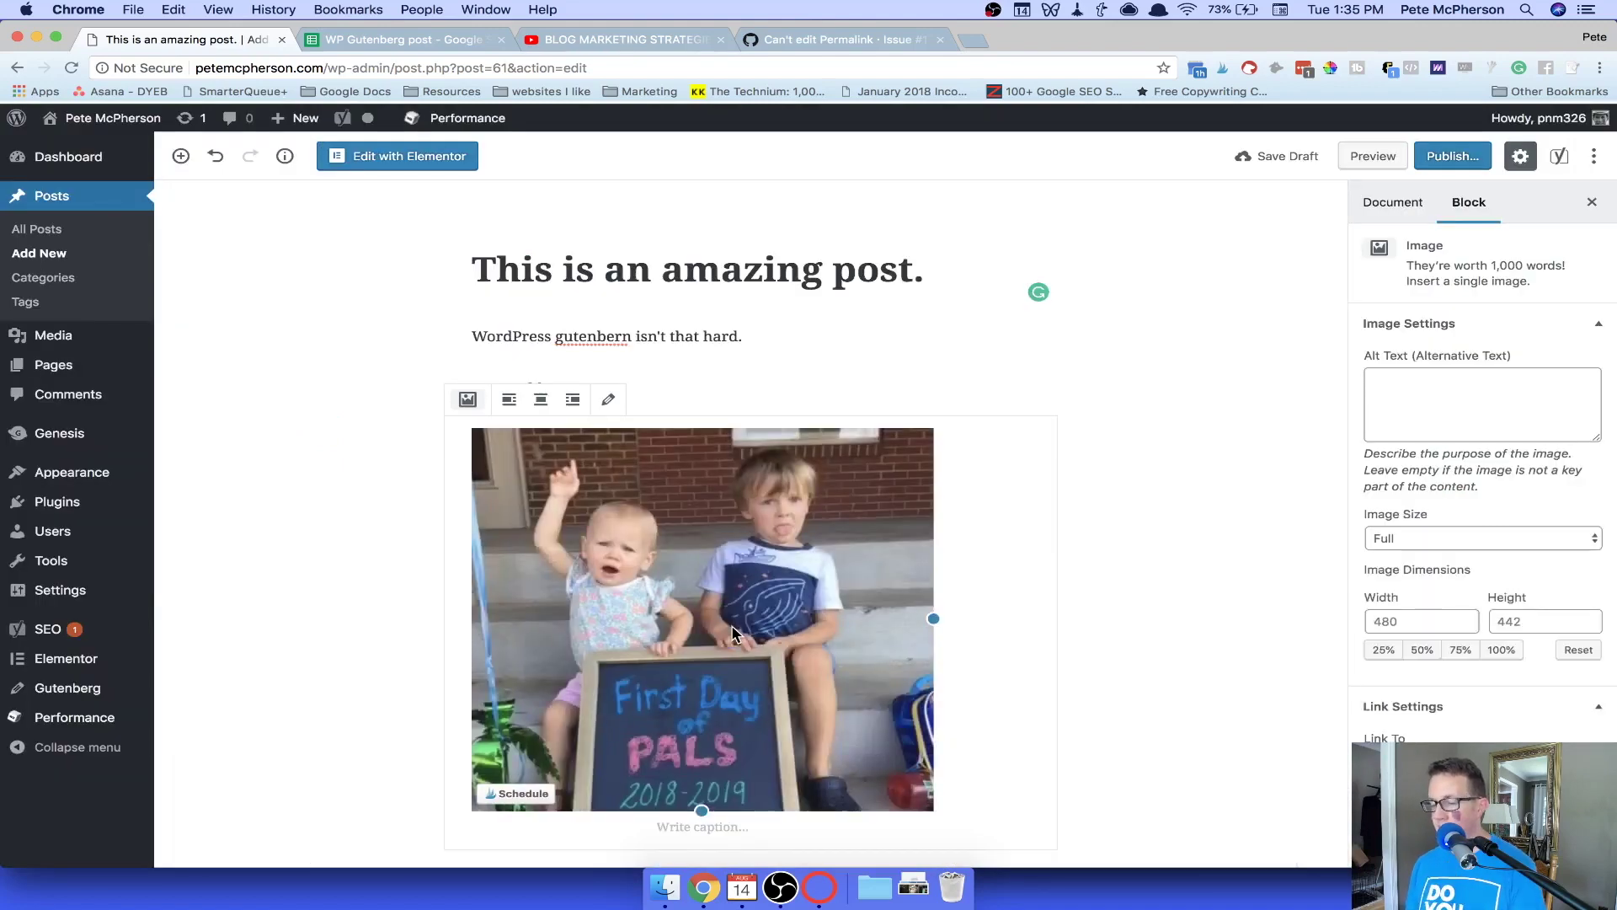
Keep the image at Full size, 100% (480 × 442), with its link set to None.
scroll(581, 600, "down", 1)
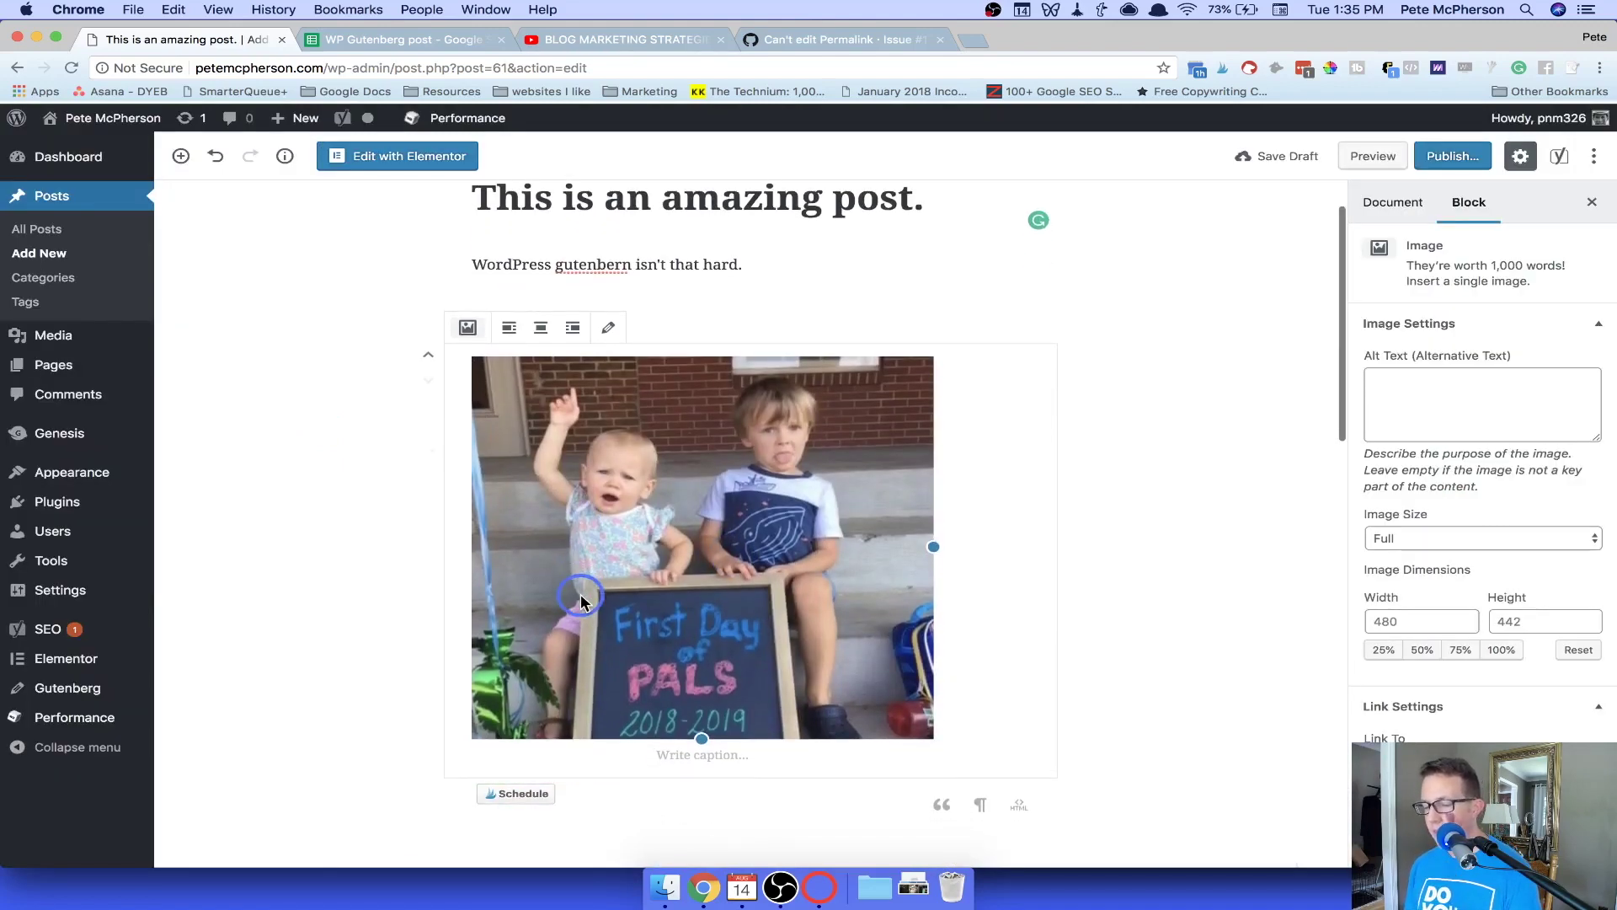
scroll(581, 600, "down", 1)
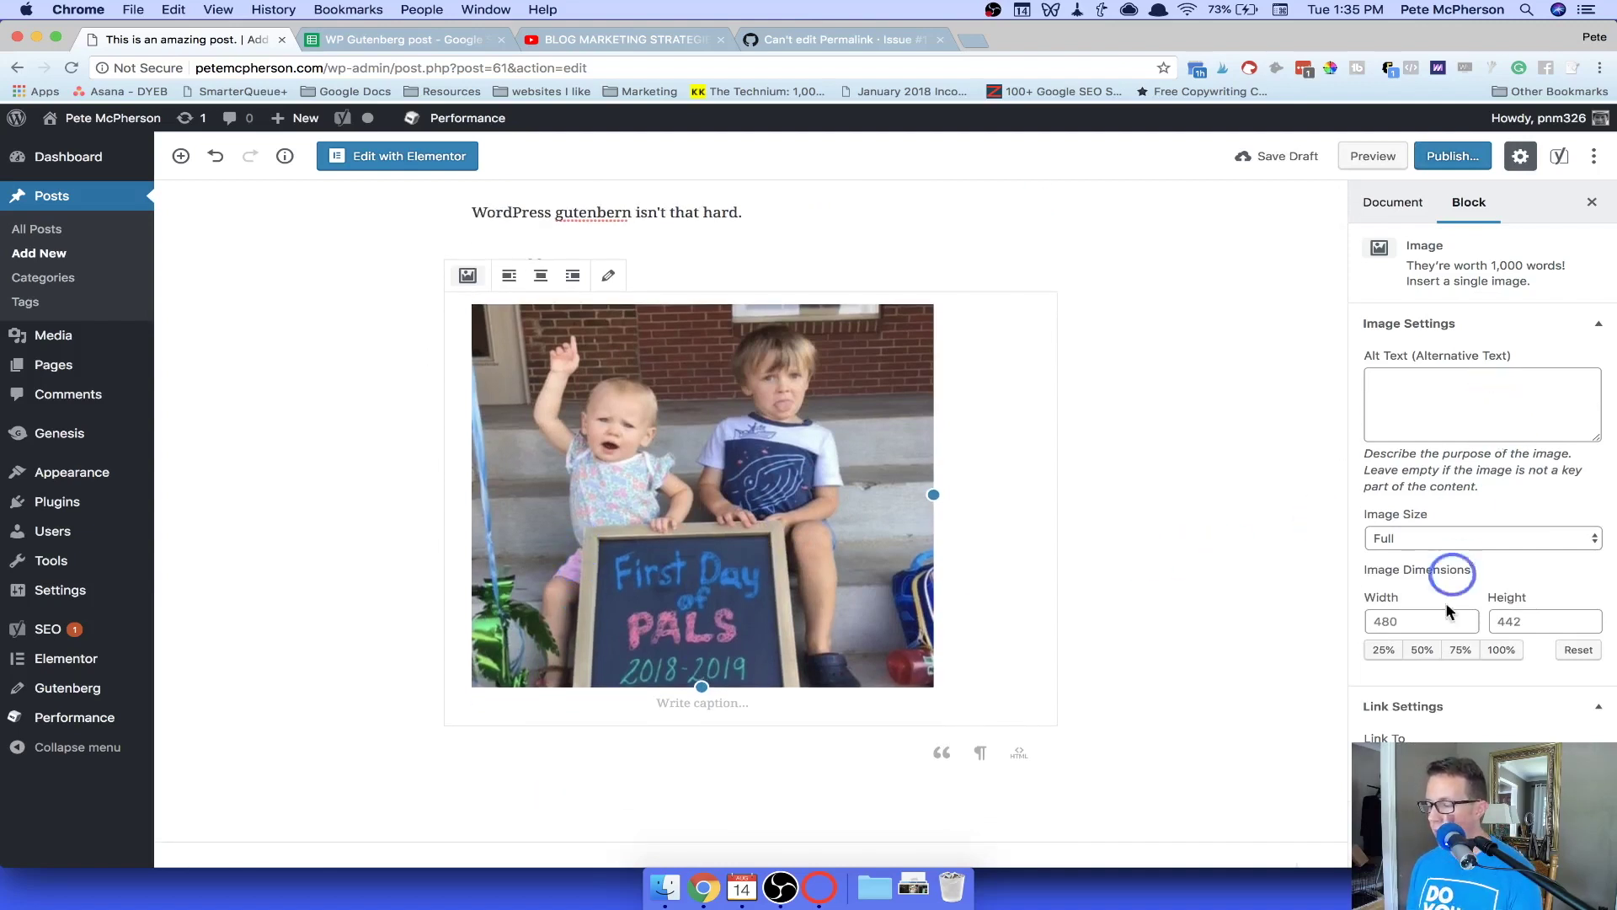
left_click(608, 277)
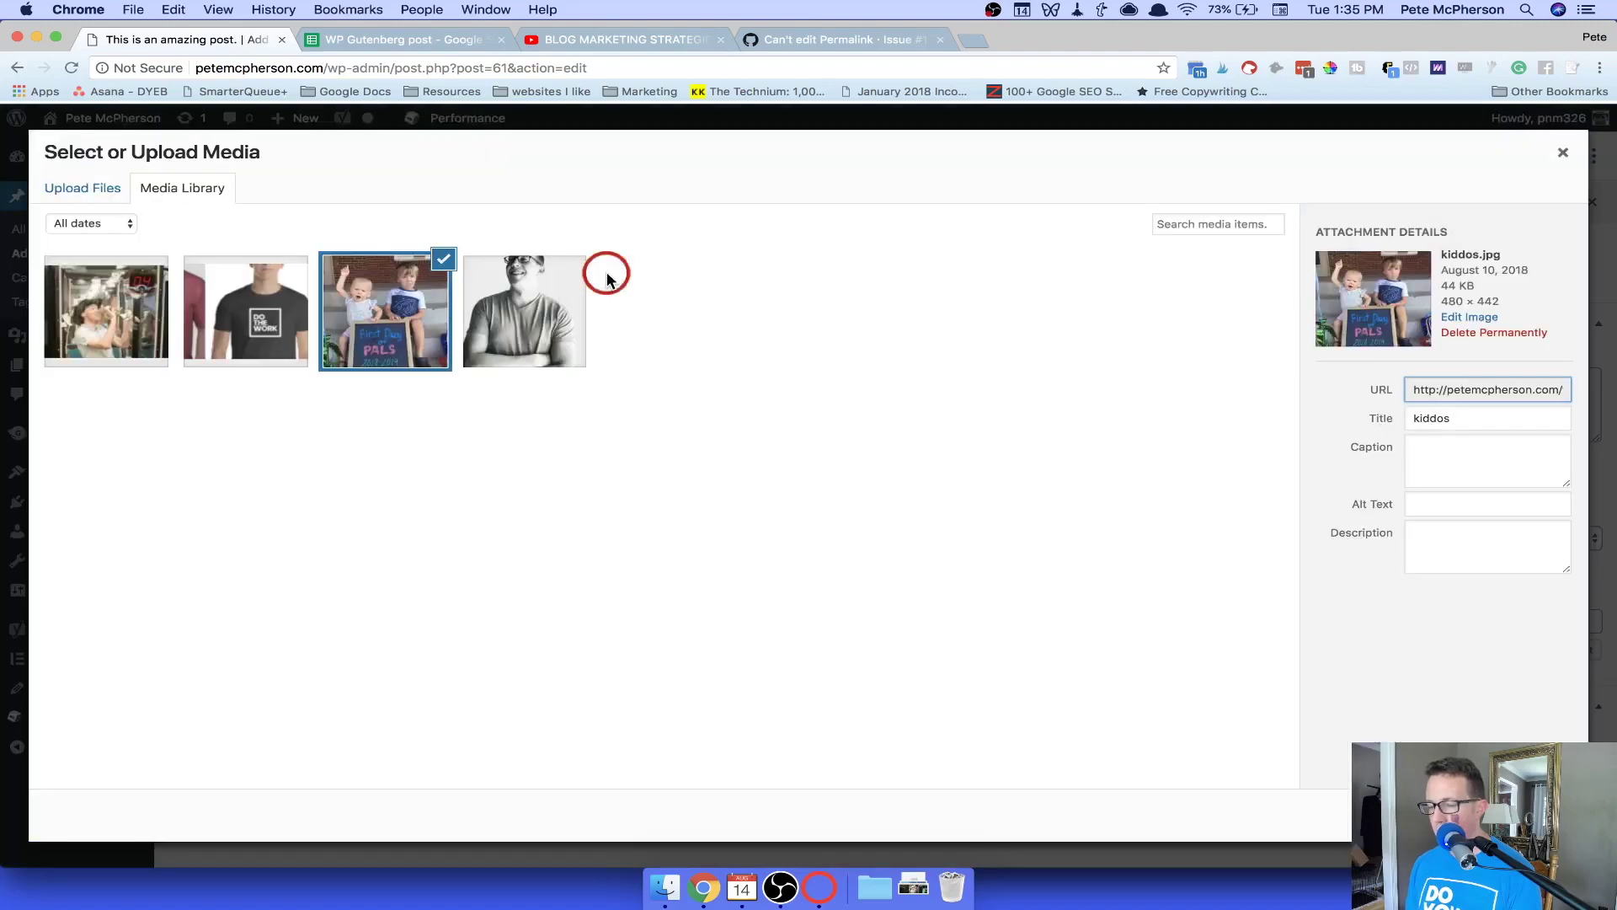
left_click(1563, 156)
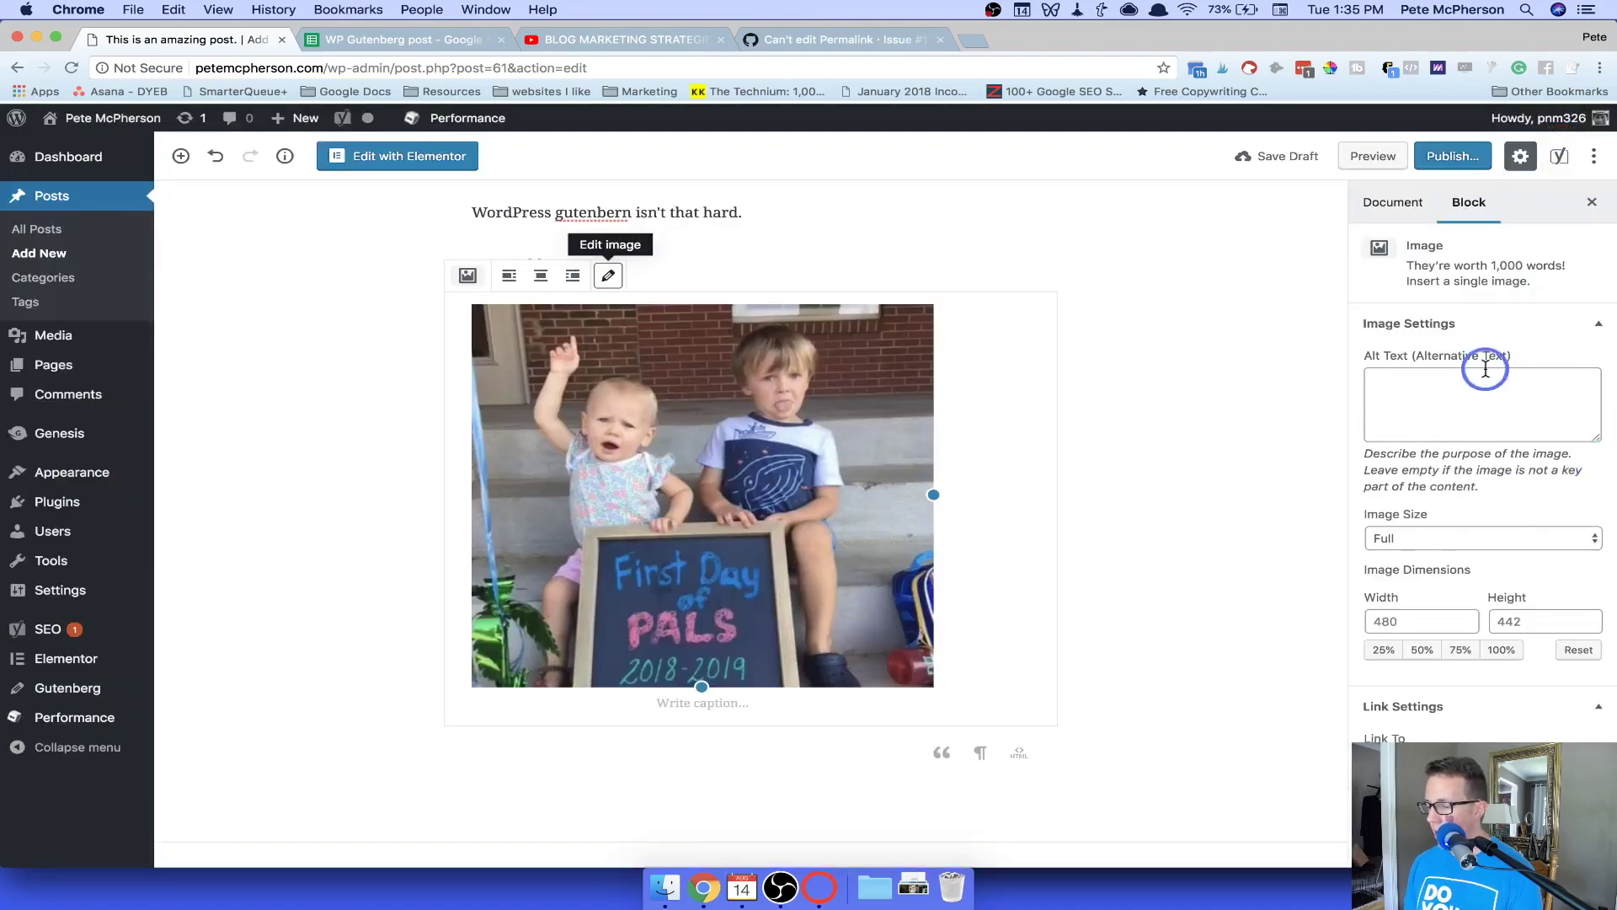
scroll(1485, 368, "down", 1)
left_click(1441, 509)
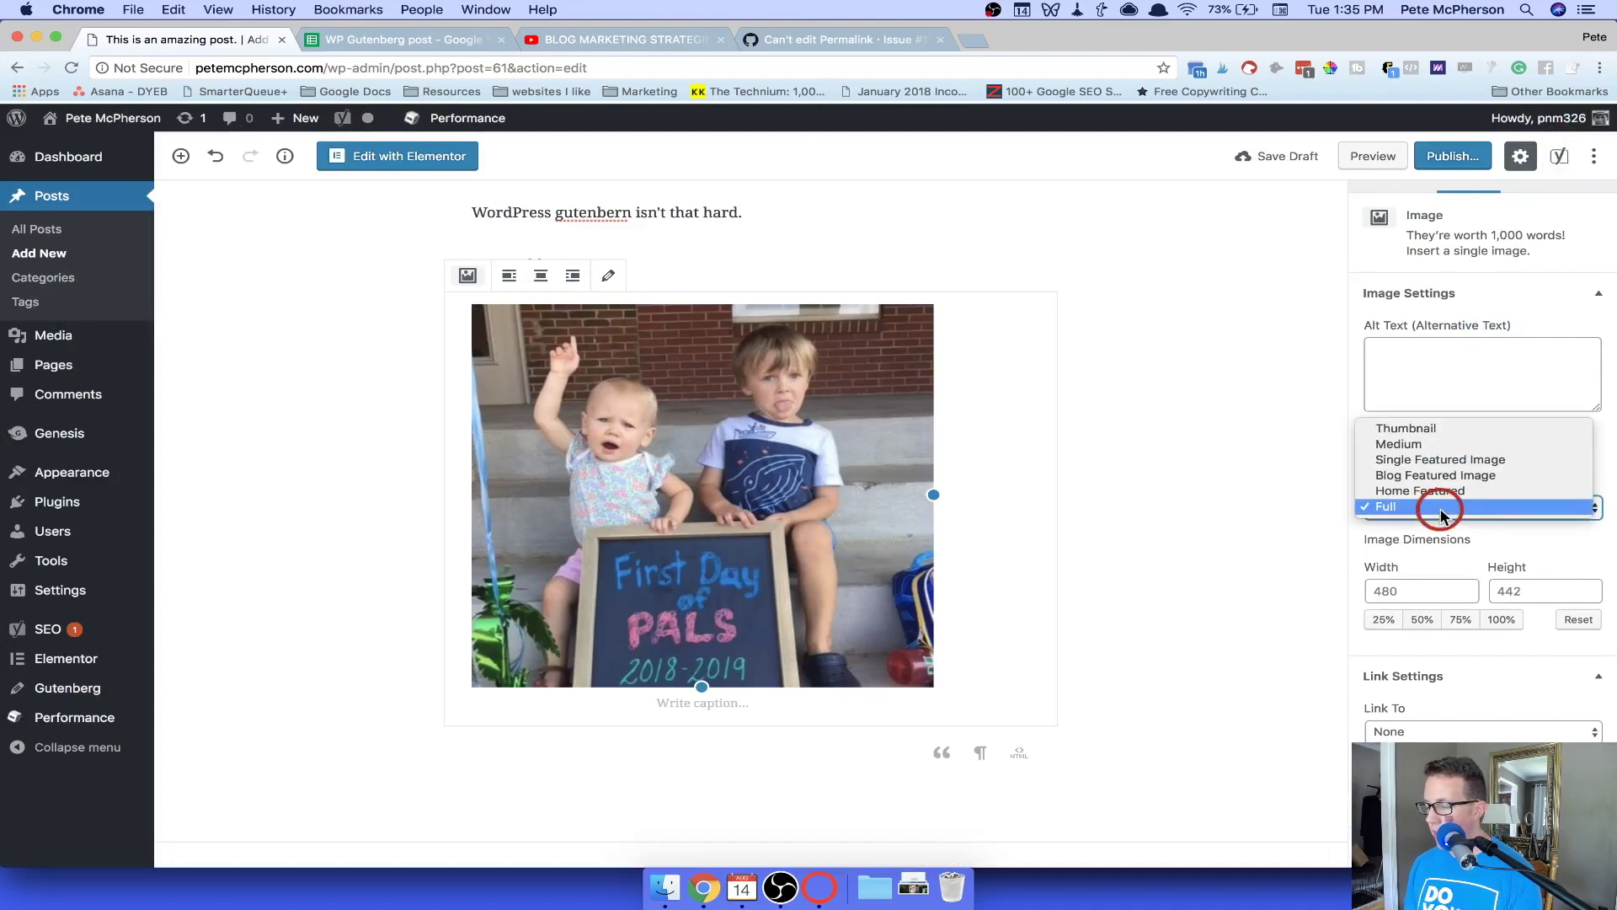
left_click(1441, 509)
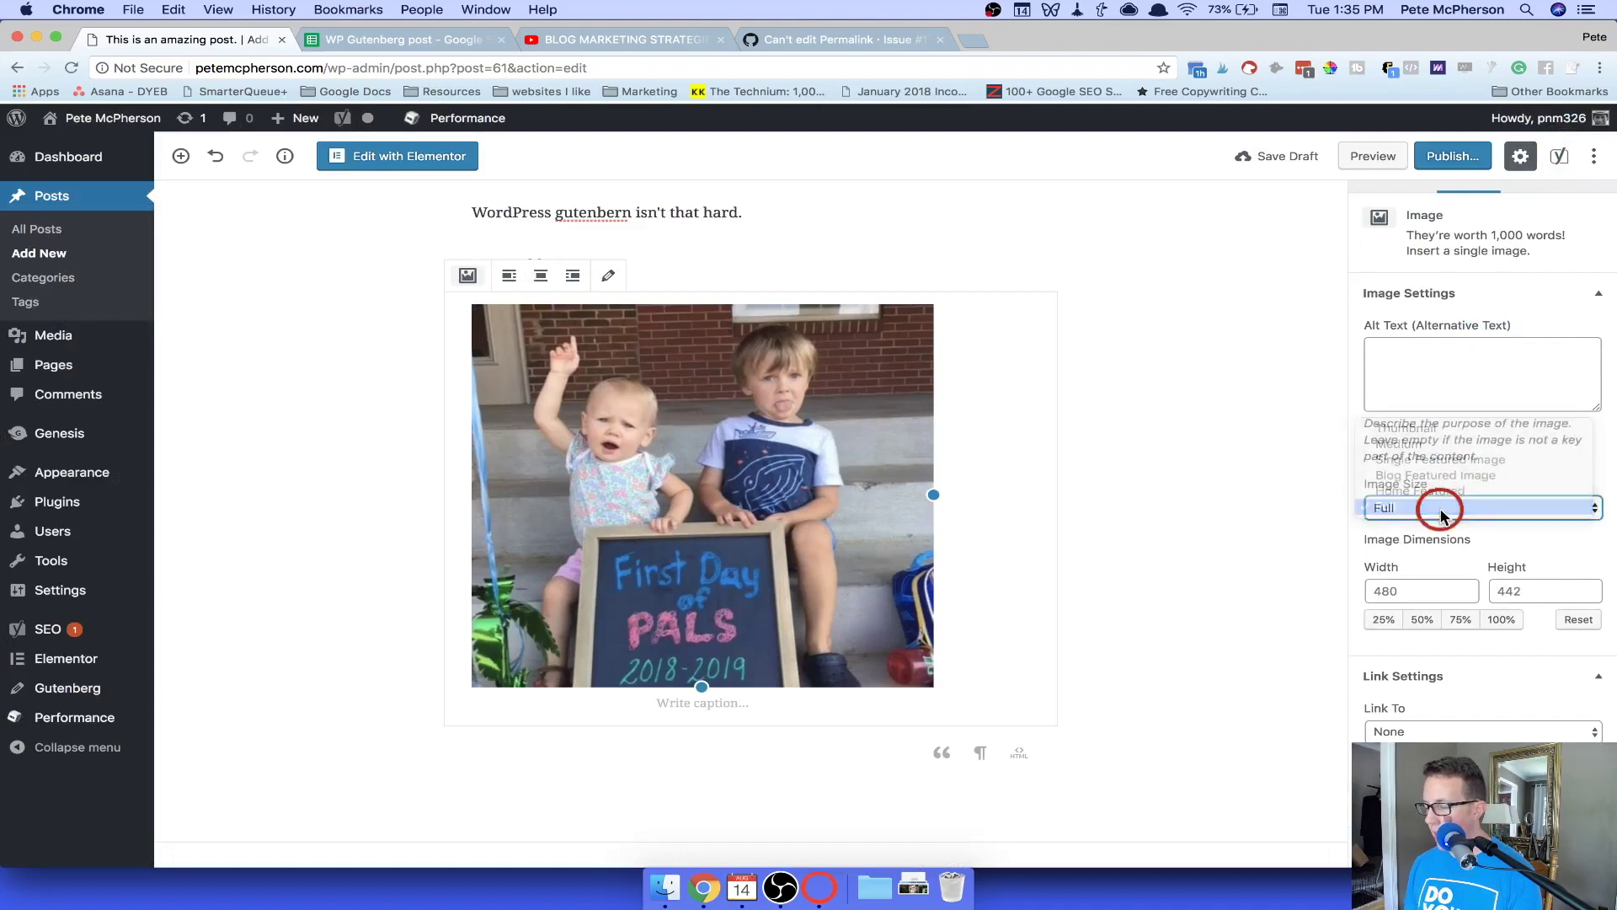
left_click(1501, 620)
left_click(1460, 620)
left_click(1421, 620)
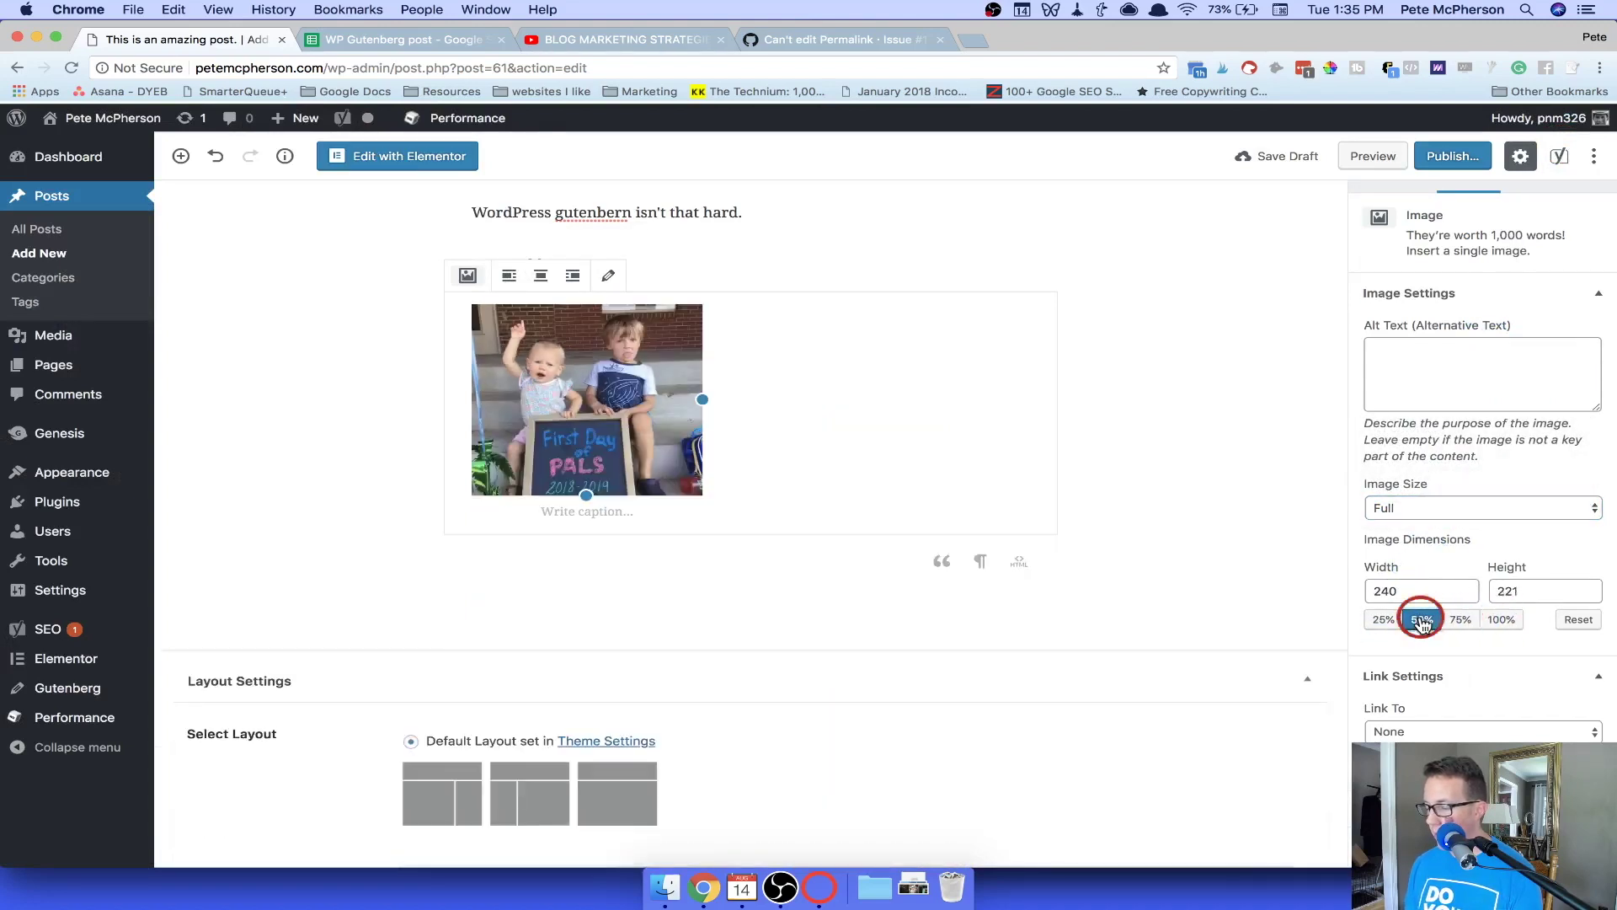
left_click(1501, 620)
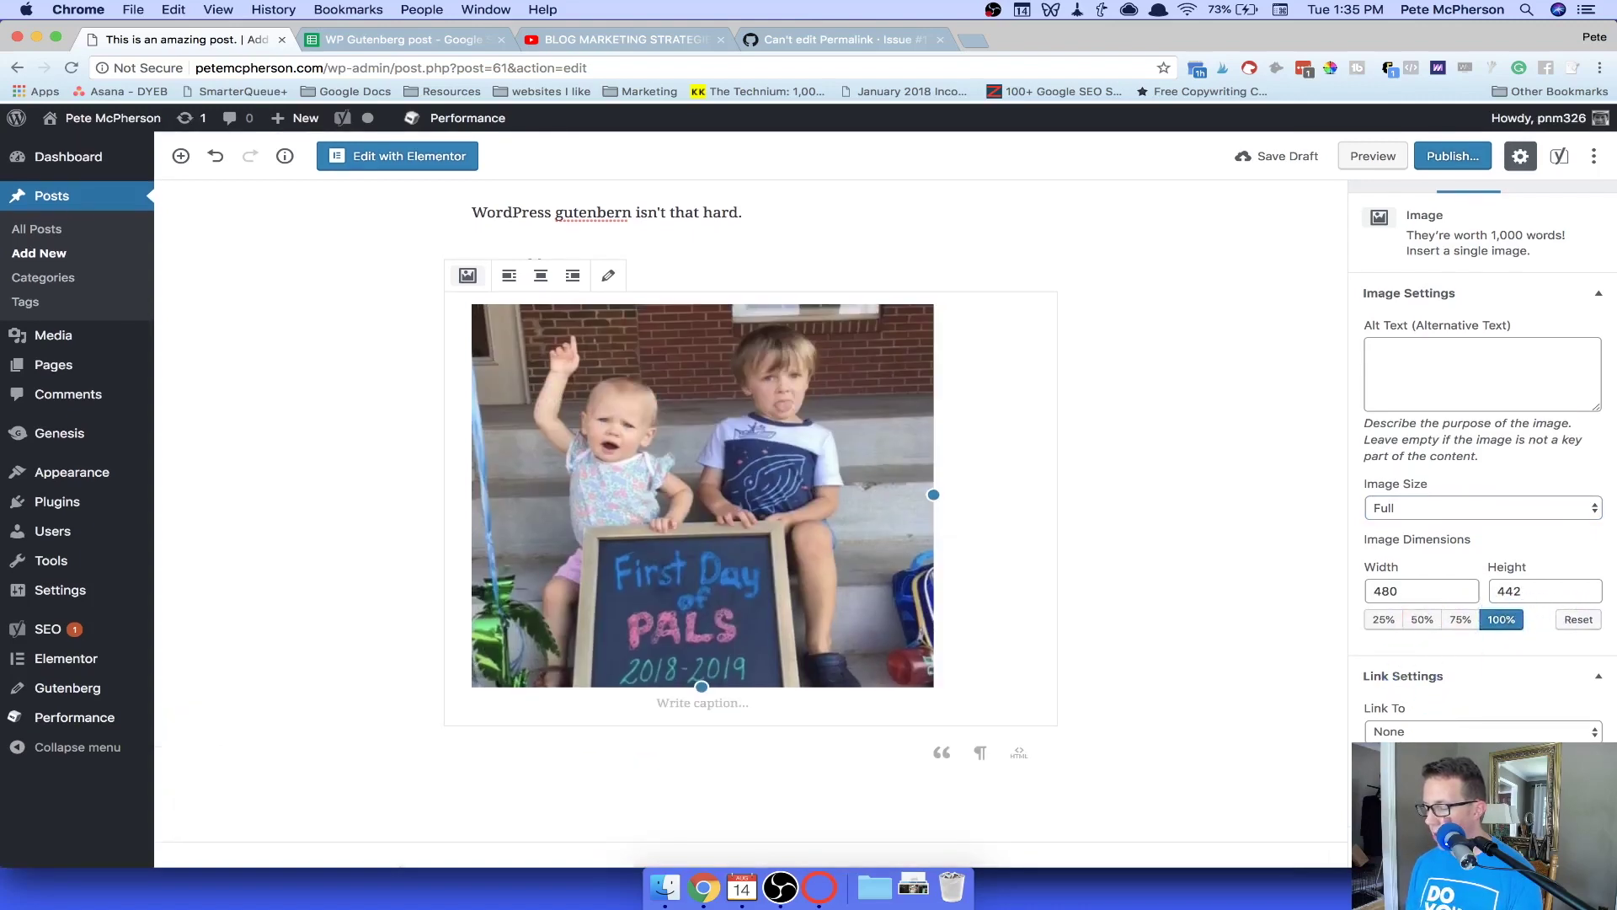
left_click(1462, 732)
left_click(1460, 732)
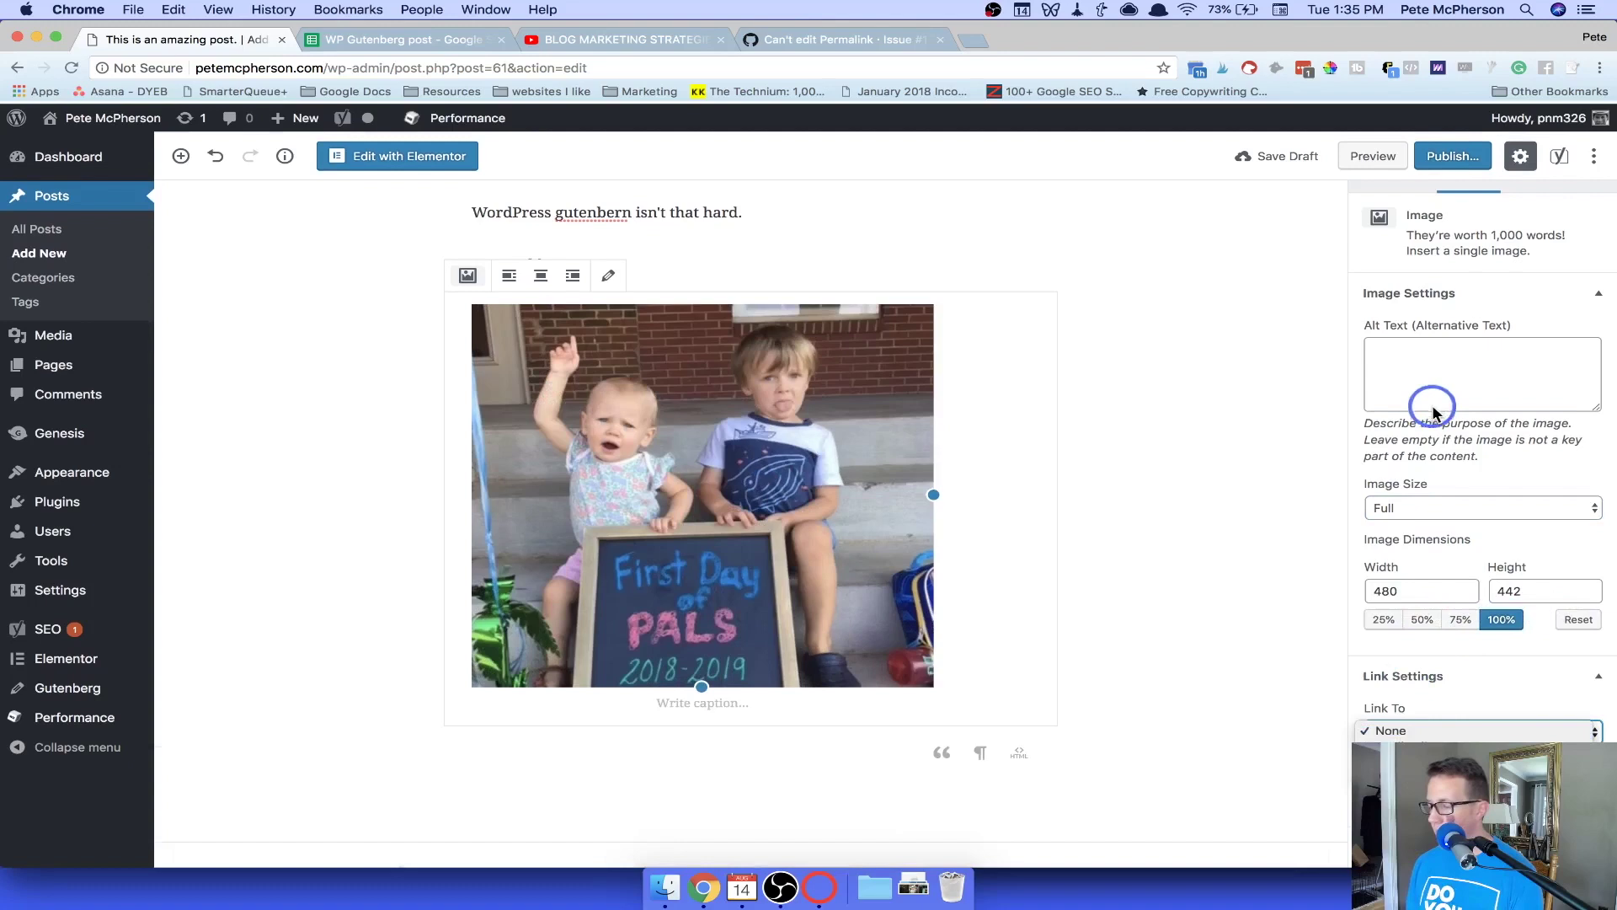
Give the image alt text 'petes kids' and align it left.
left_click(1418, 365)
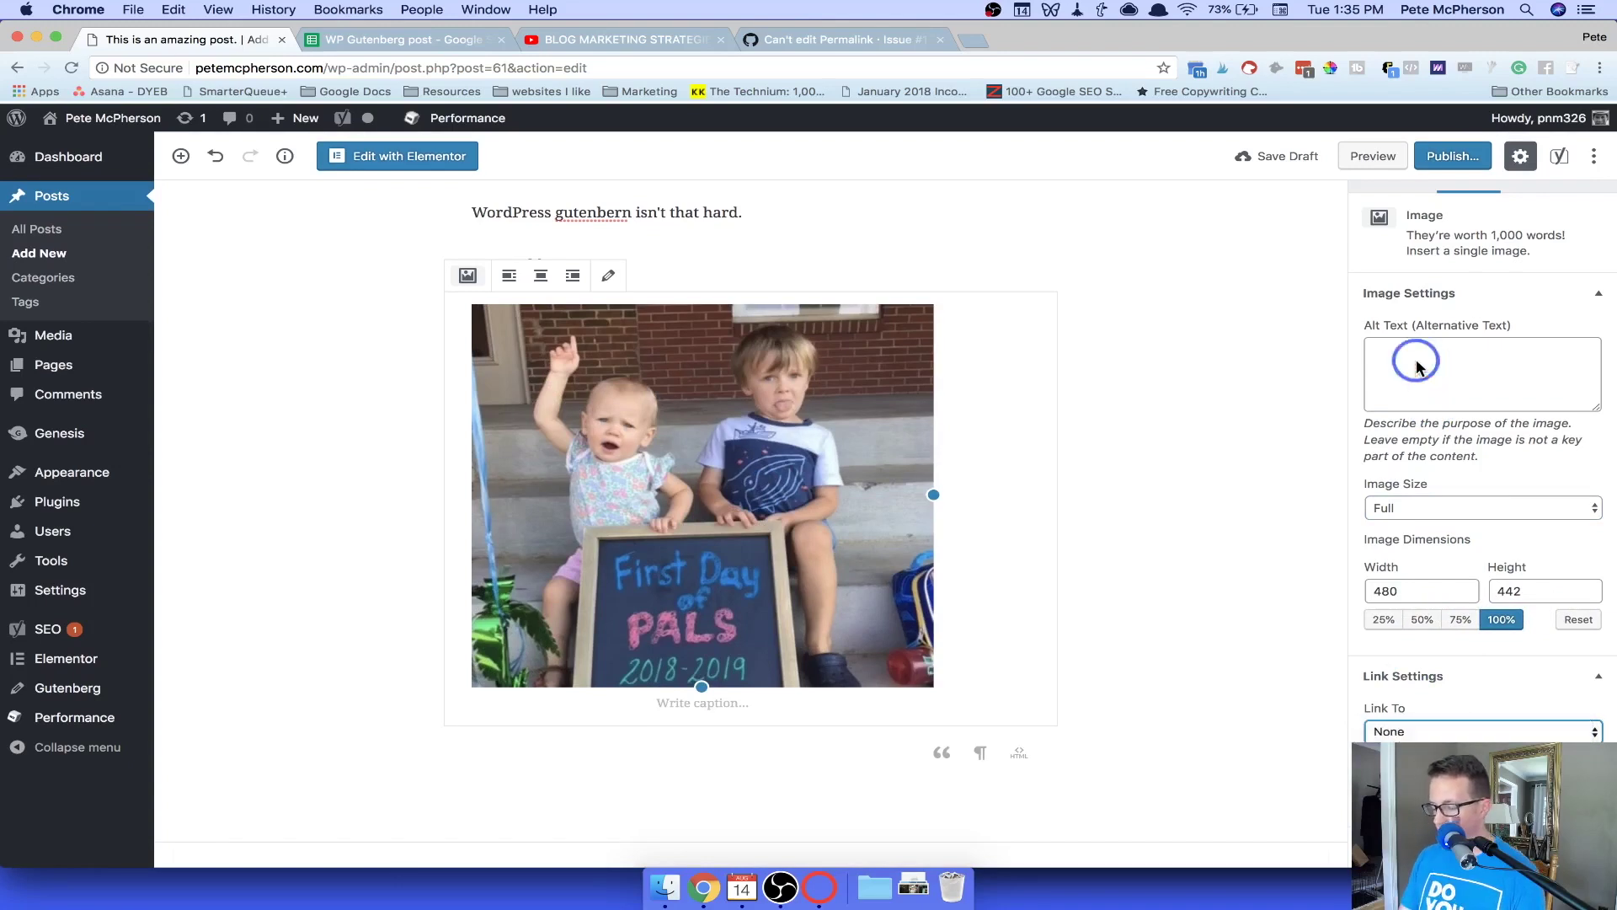
left_click(1430, 362)
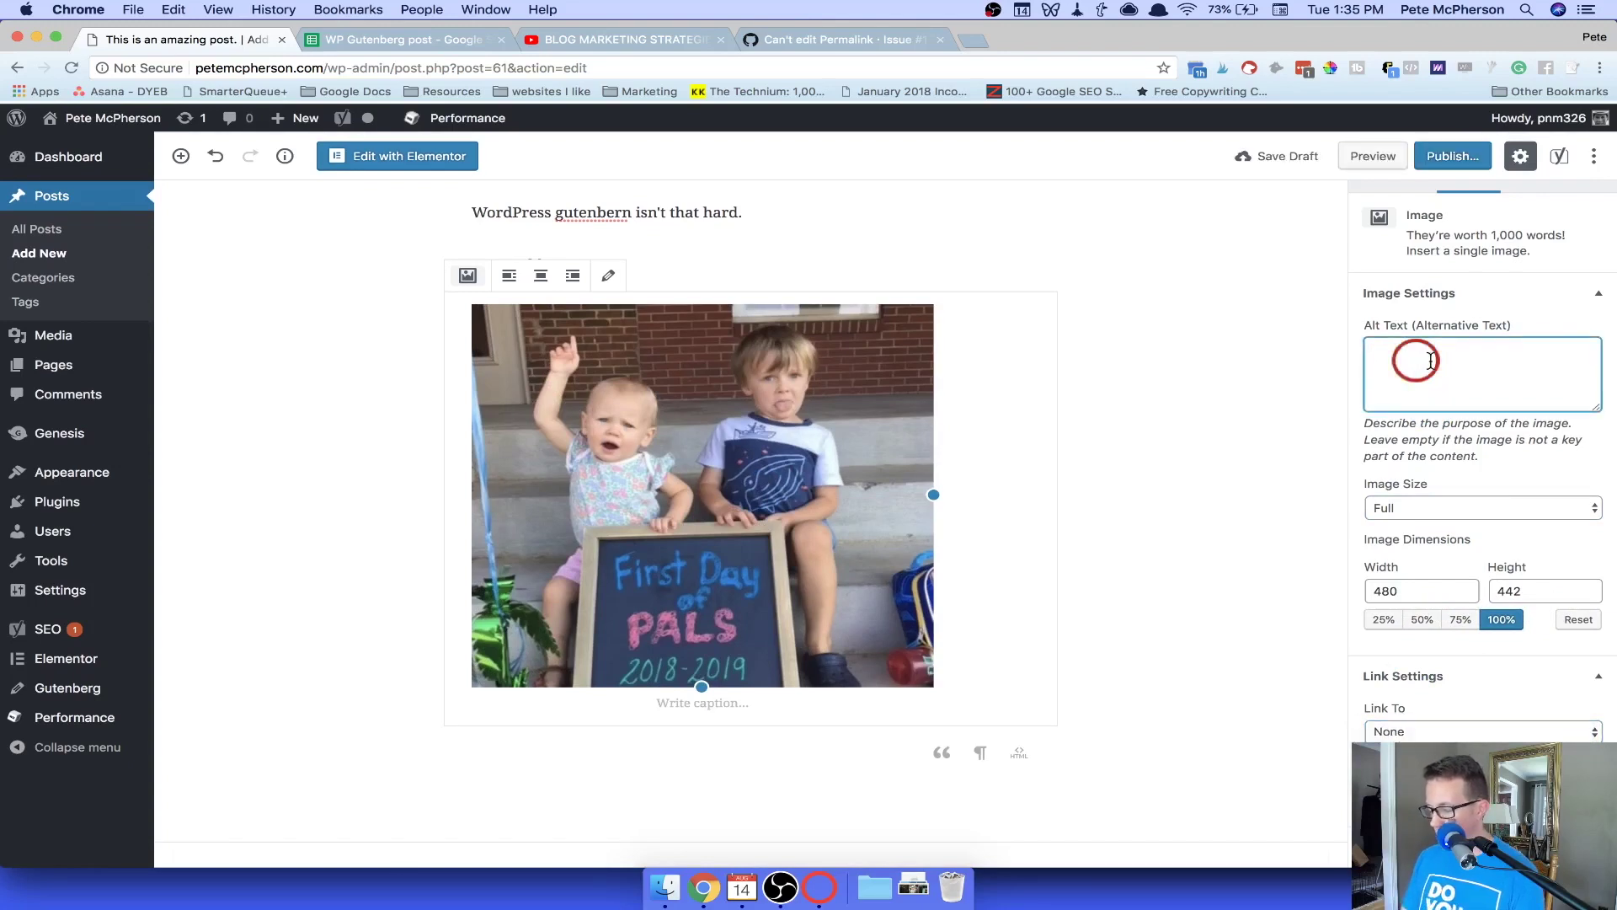
type("petes kids")
left_click(674, 435)
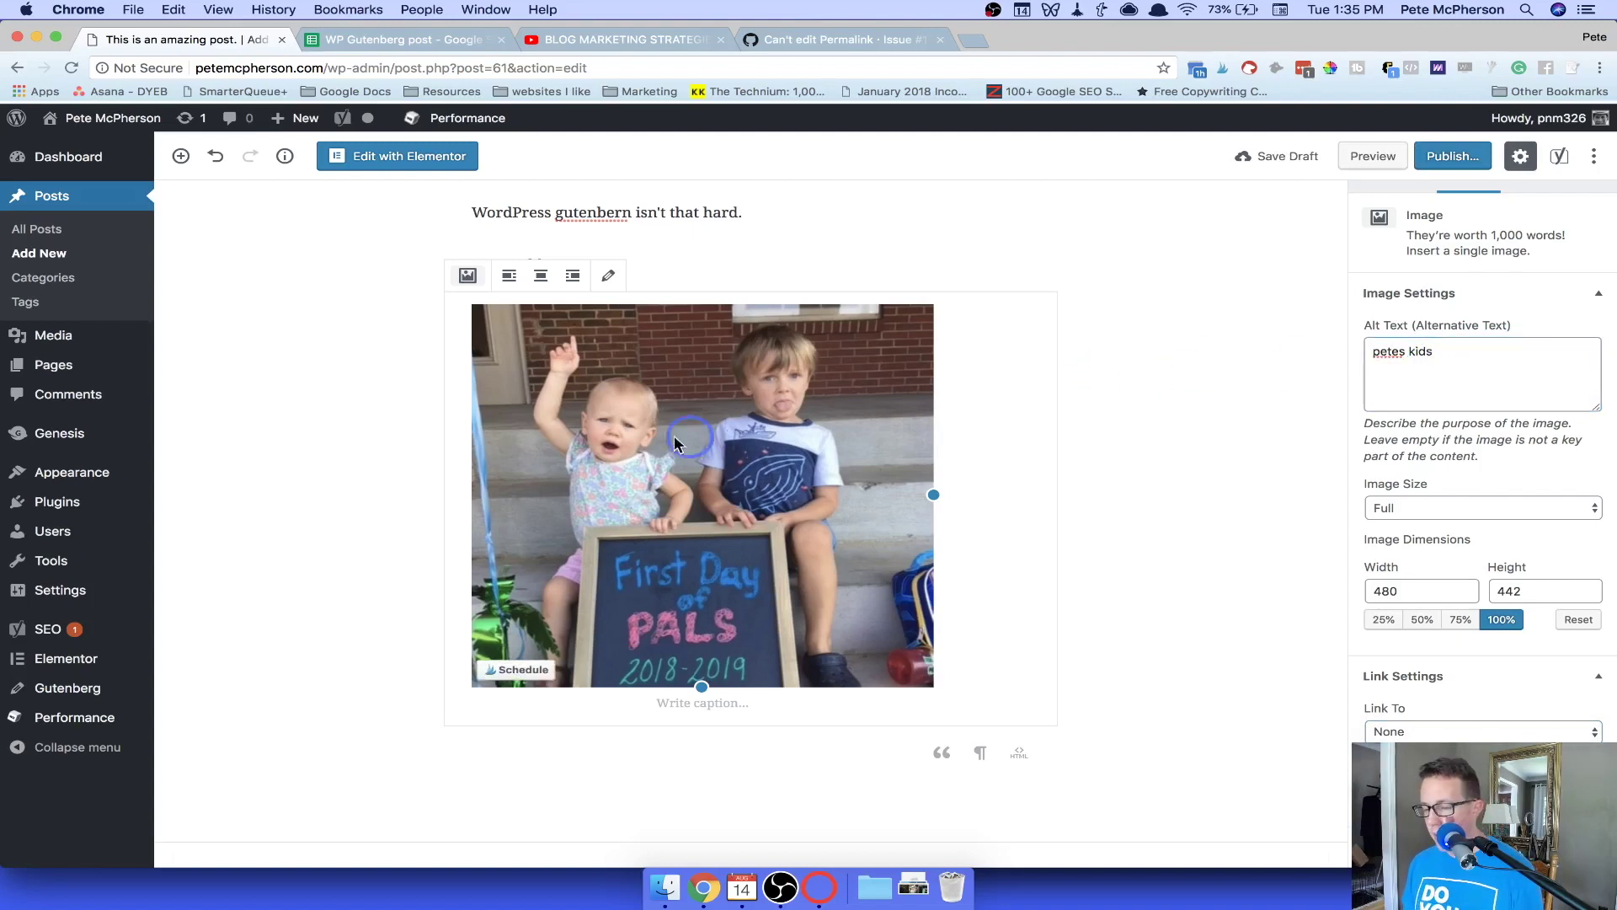
left_click(575, 277)
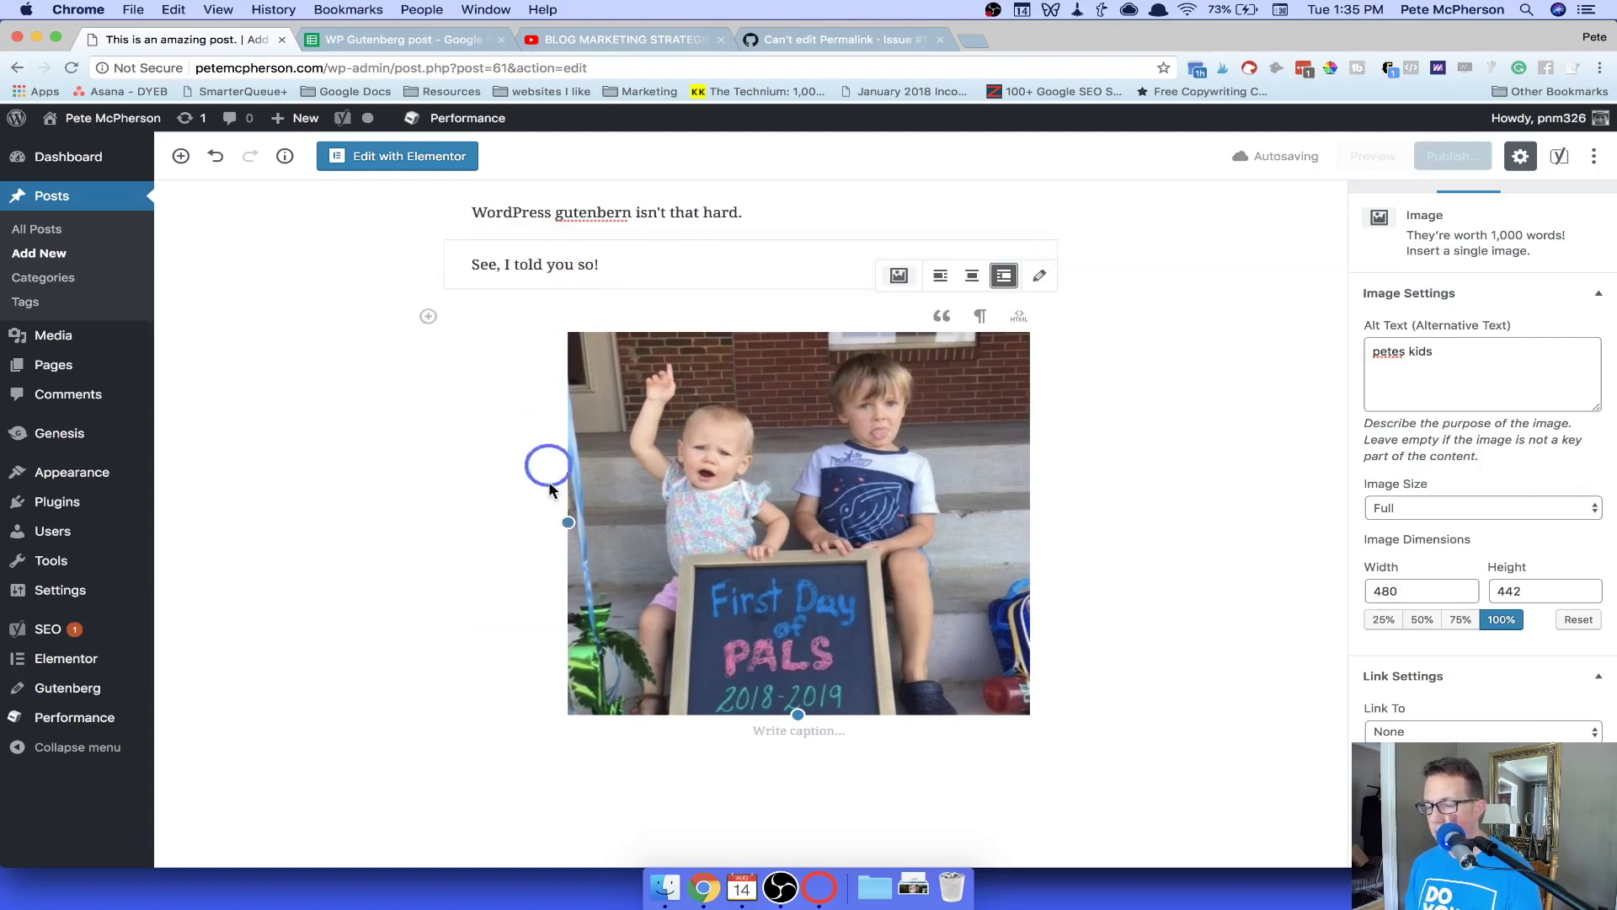
left_click(970, 274)
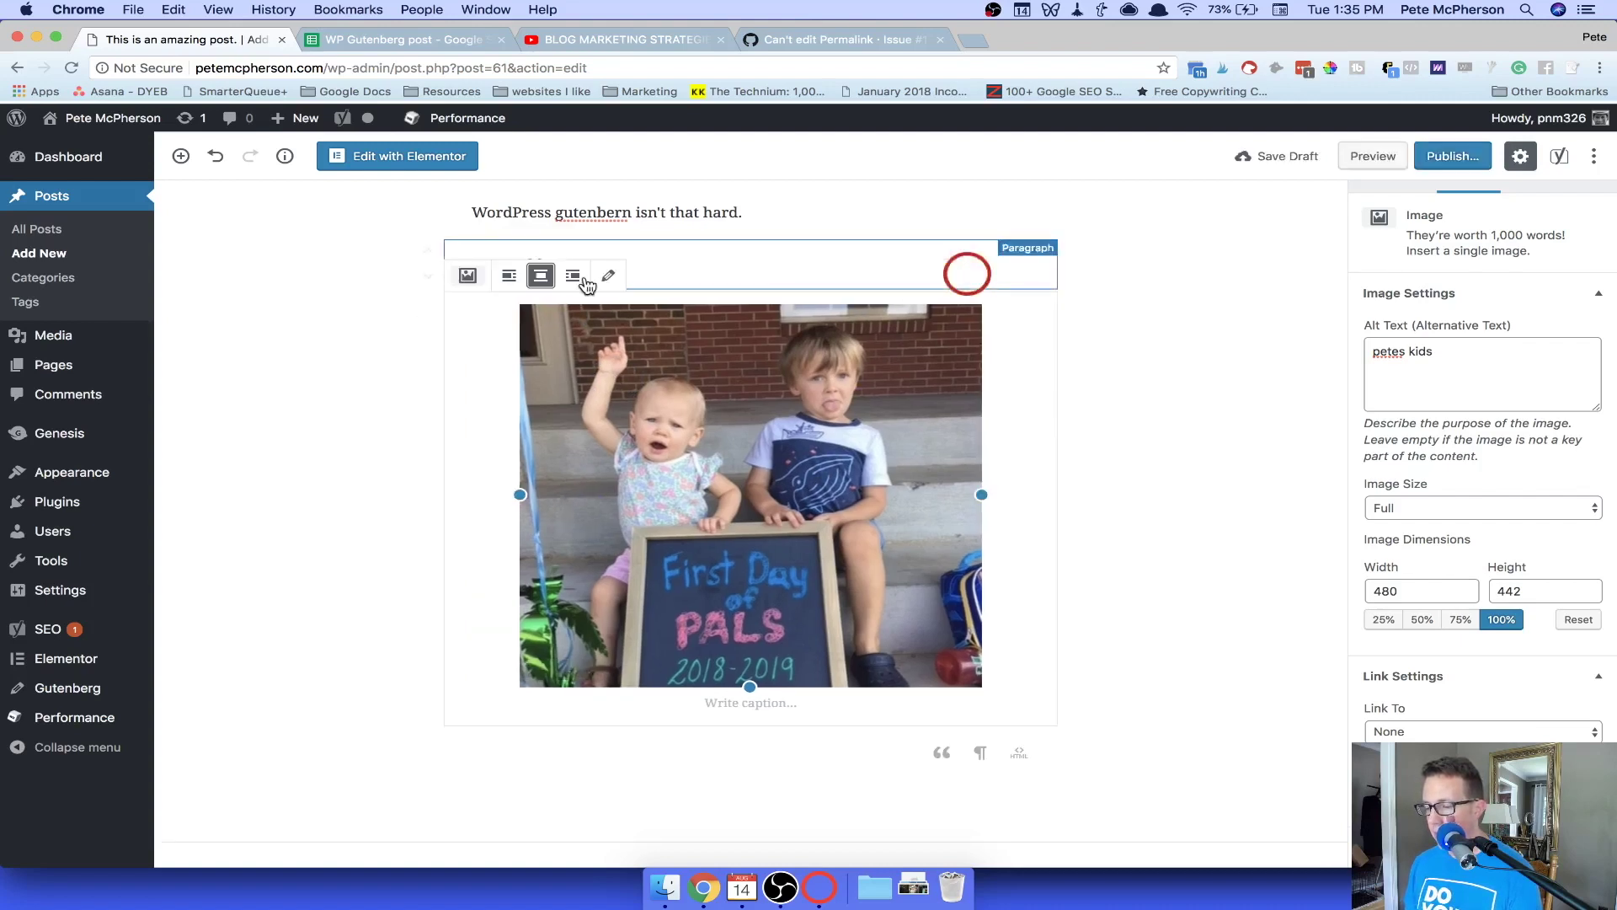
left_click(508, 276)
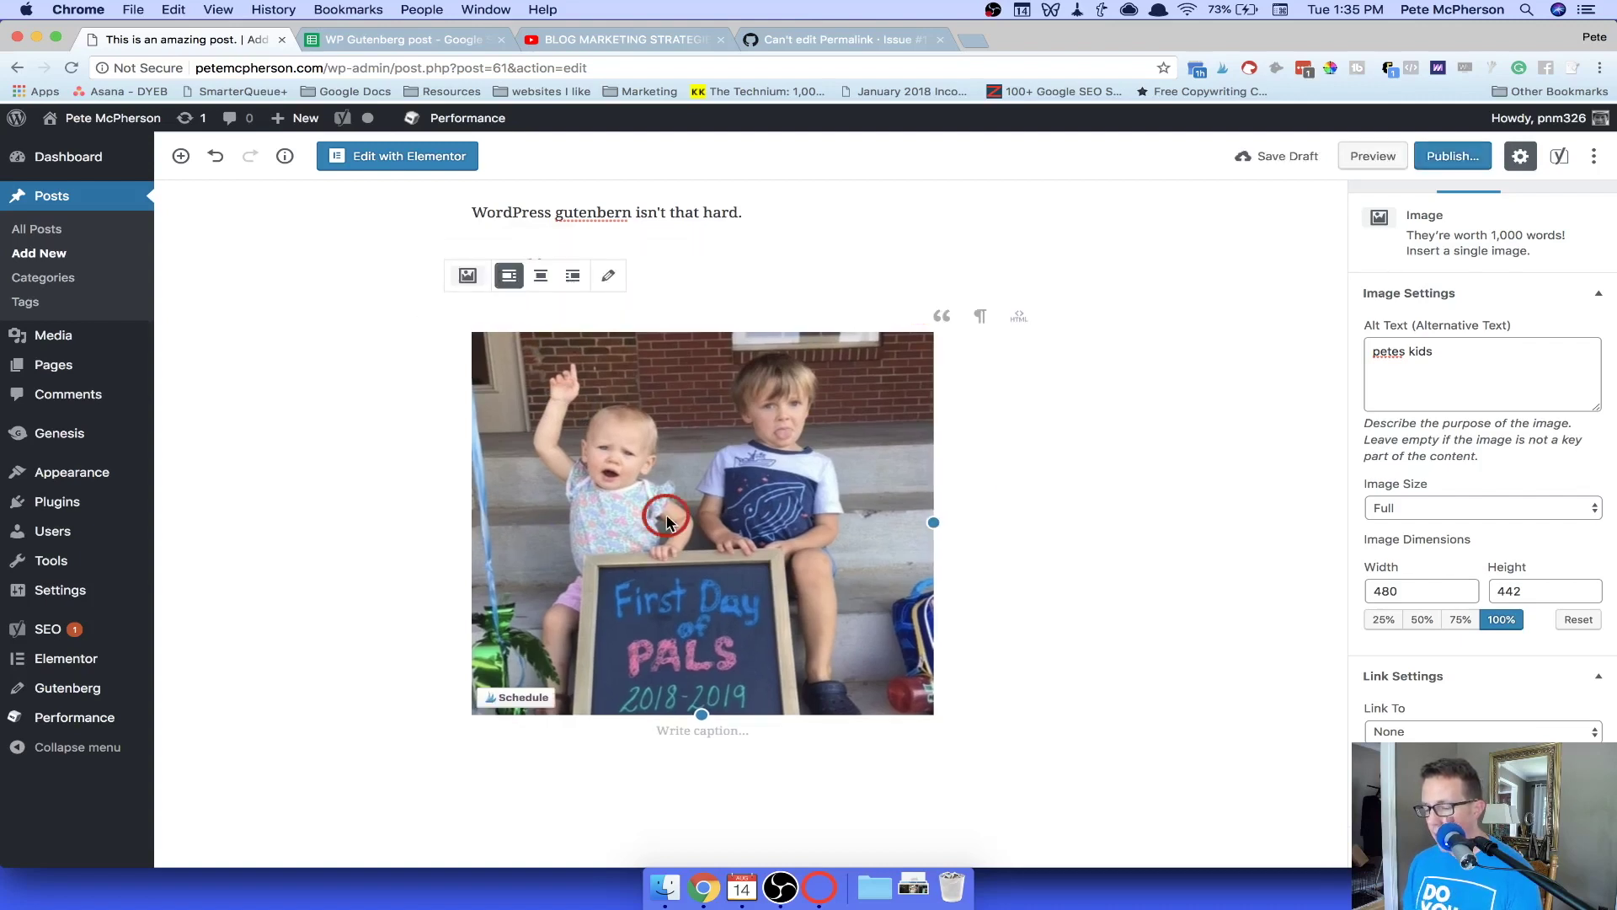
Caption the image 'Pete's kids' and resize it to 580 × 534.
left_click(696, 732)
type("Pete's kids")
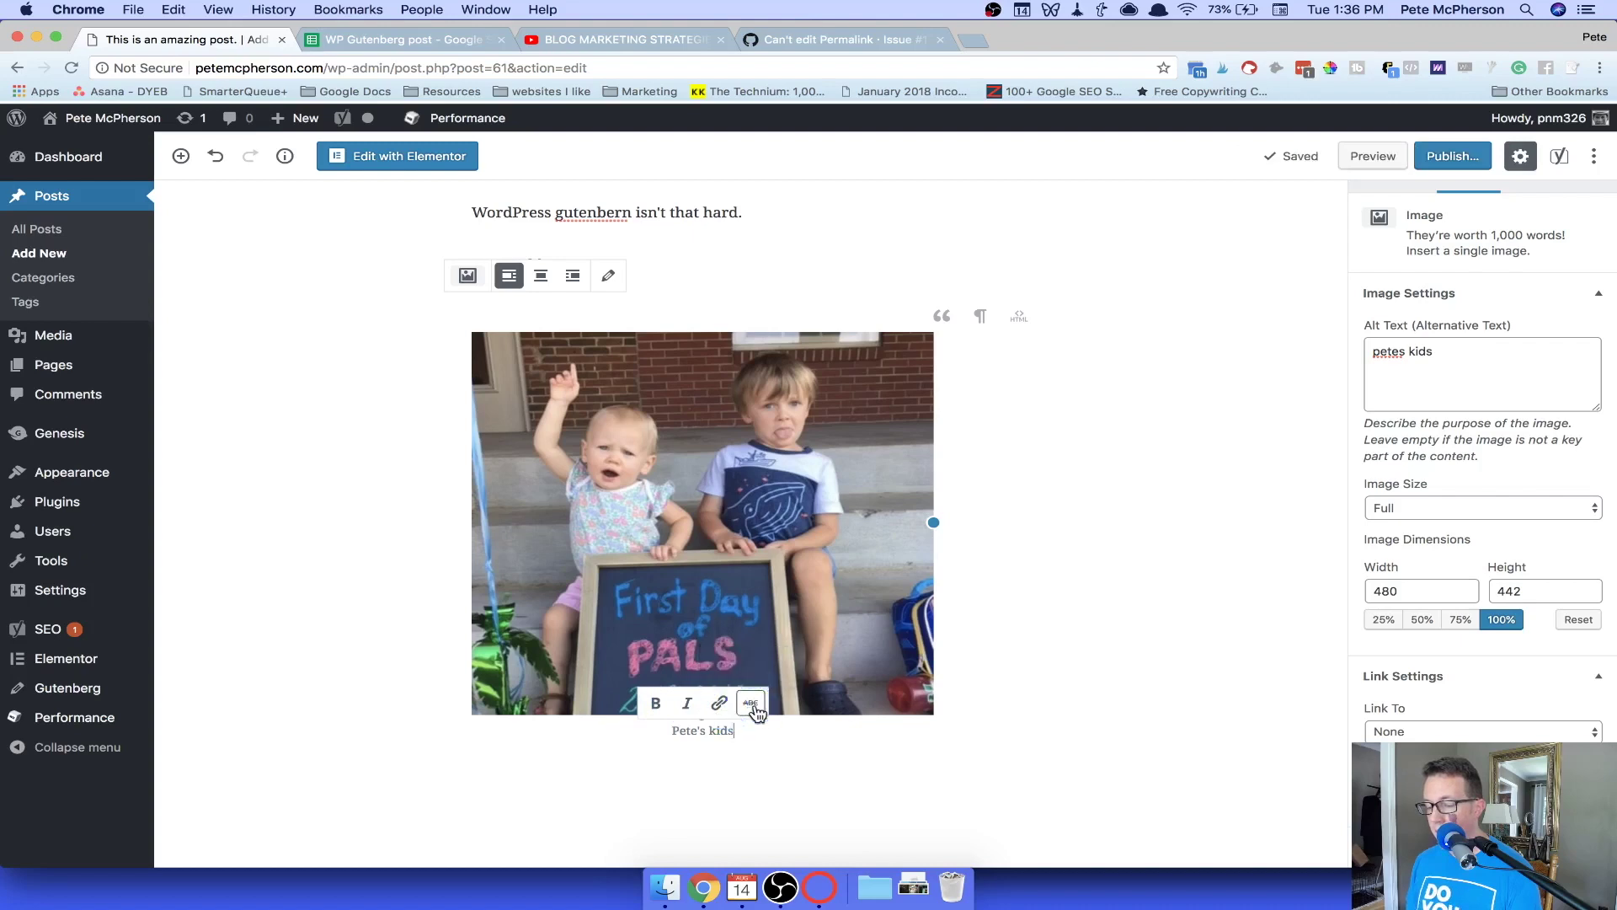
left_click(668, 548)
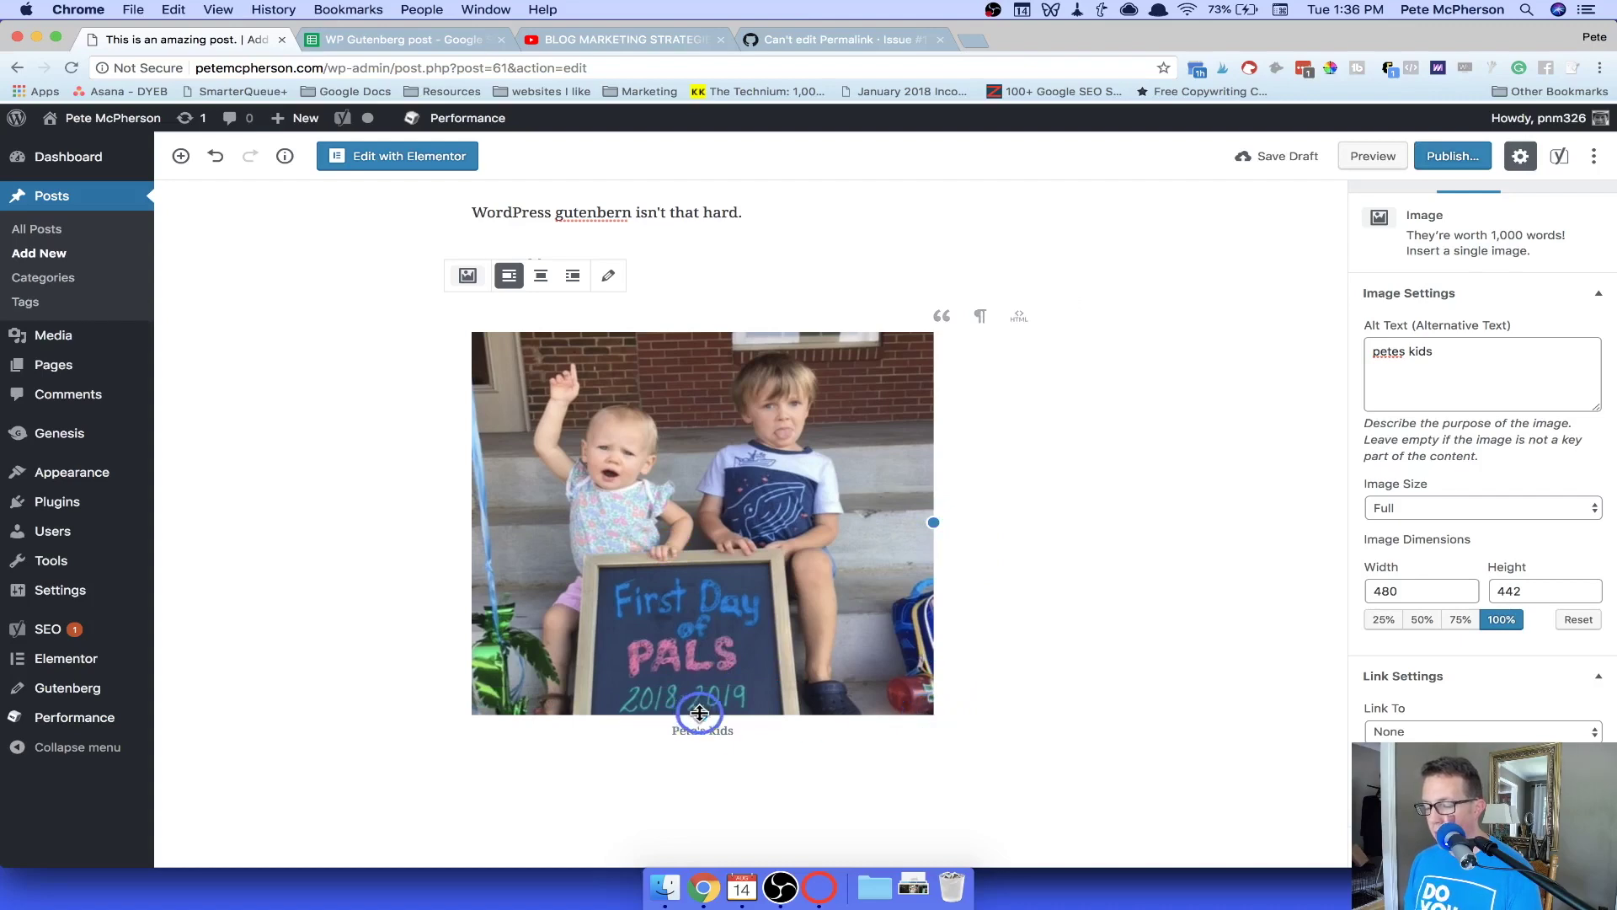
left_click_drag(700, 713, 697, 816)
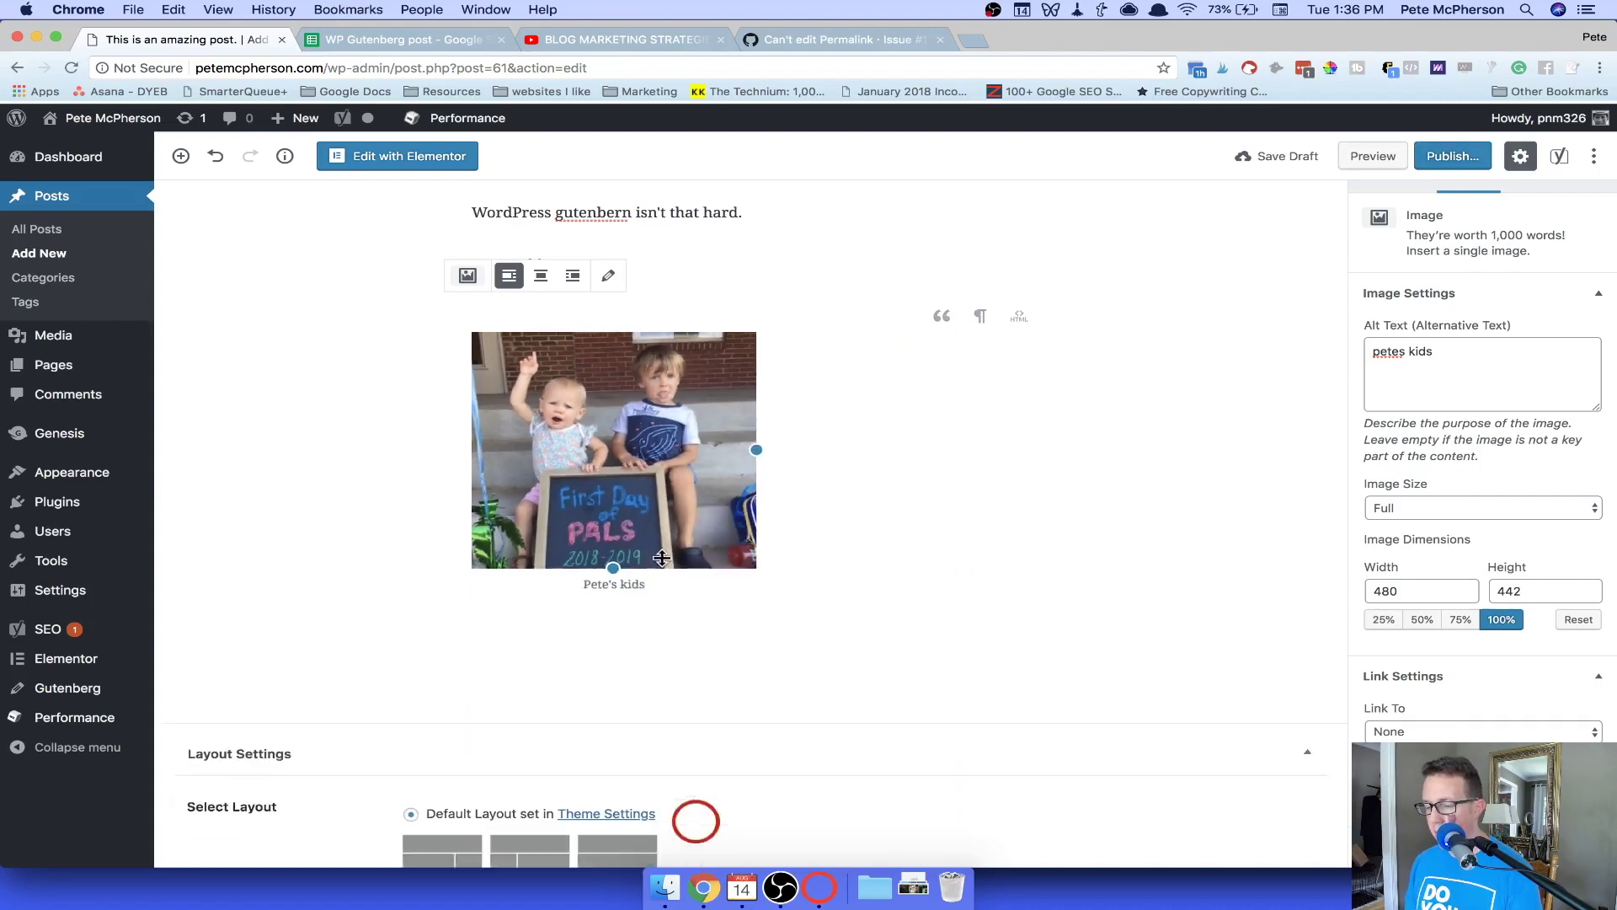
left_click_drag(661, 557, 655, 824)
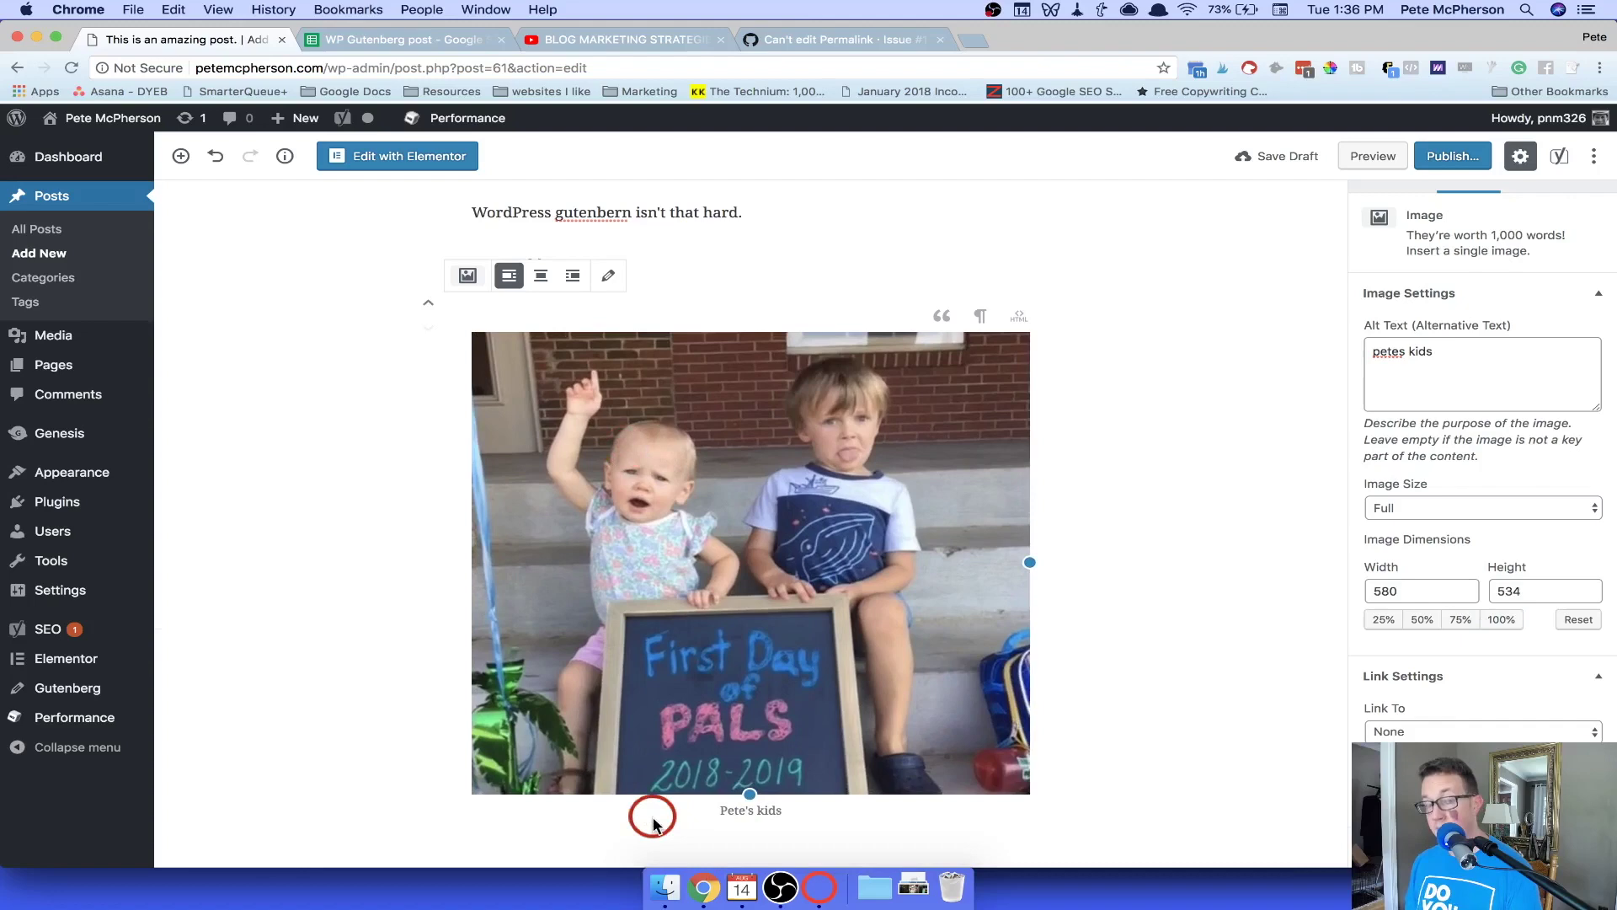
Drag money.jpg from the Downloads stack into the post.
scroll(694, 752, "up", 3)
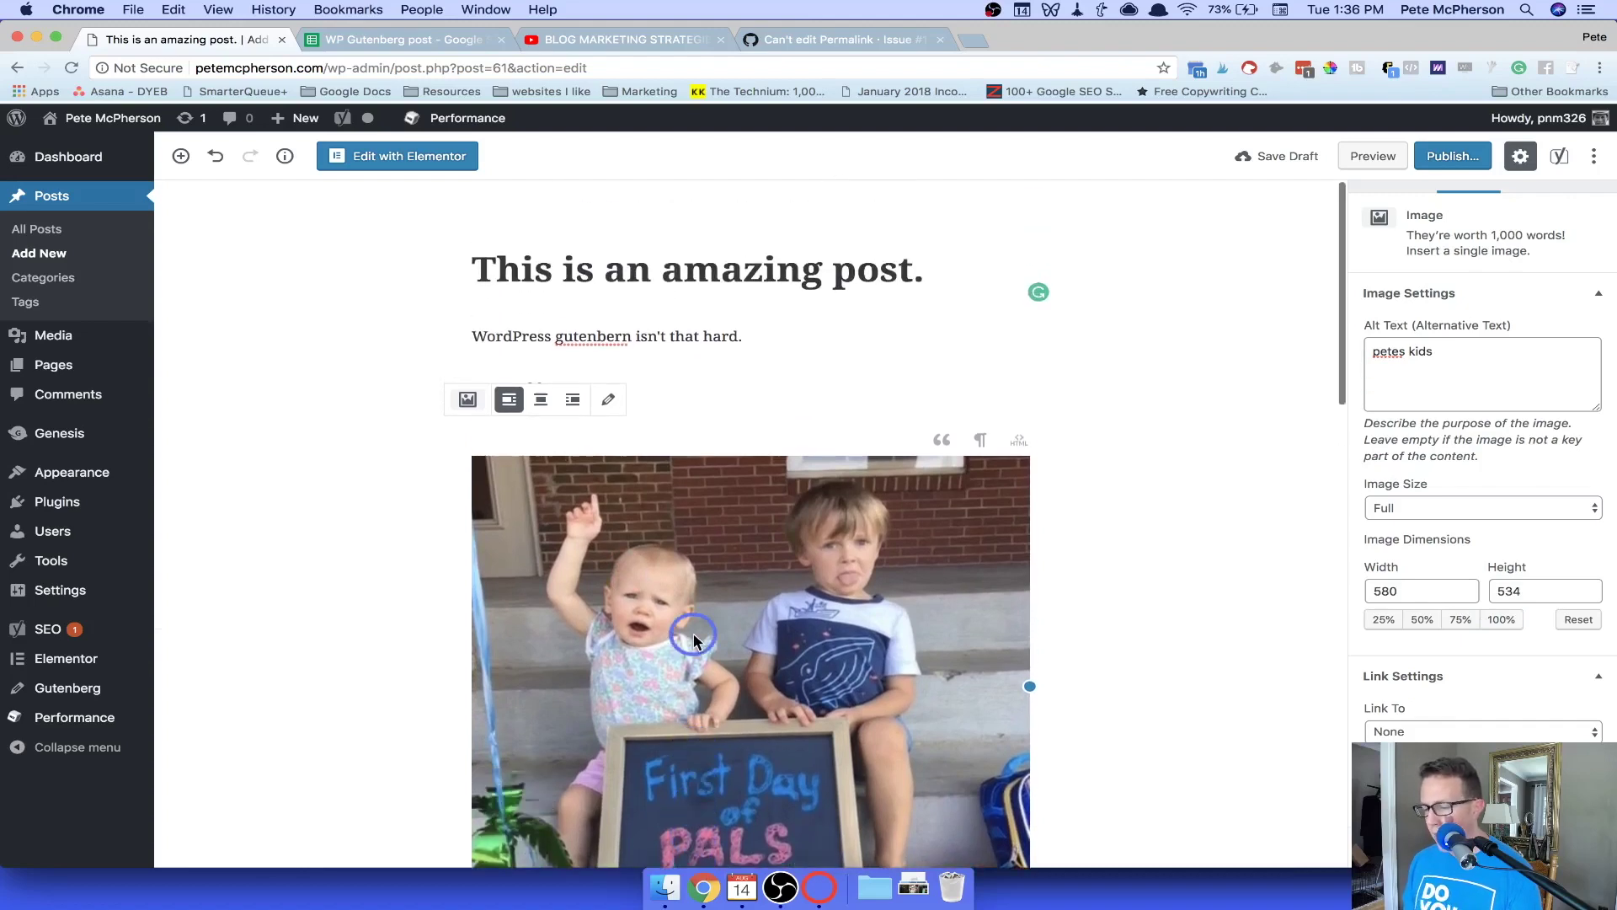
left_click(759, 344)
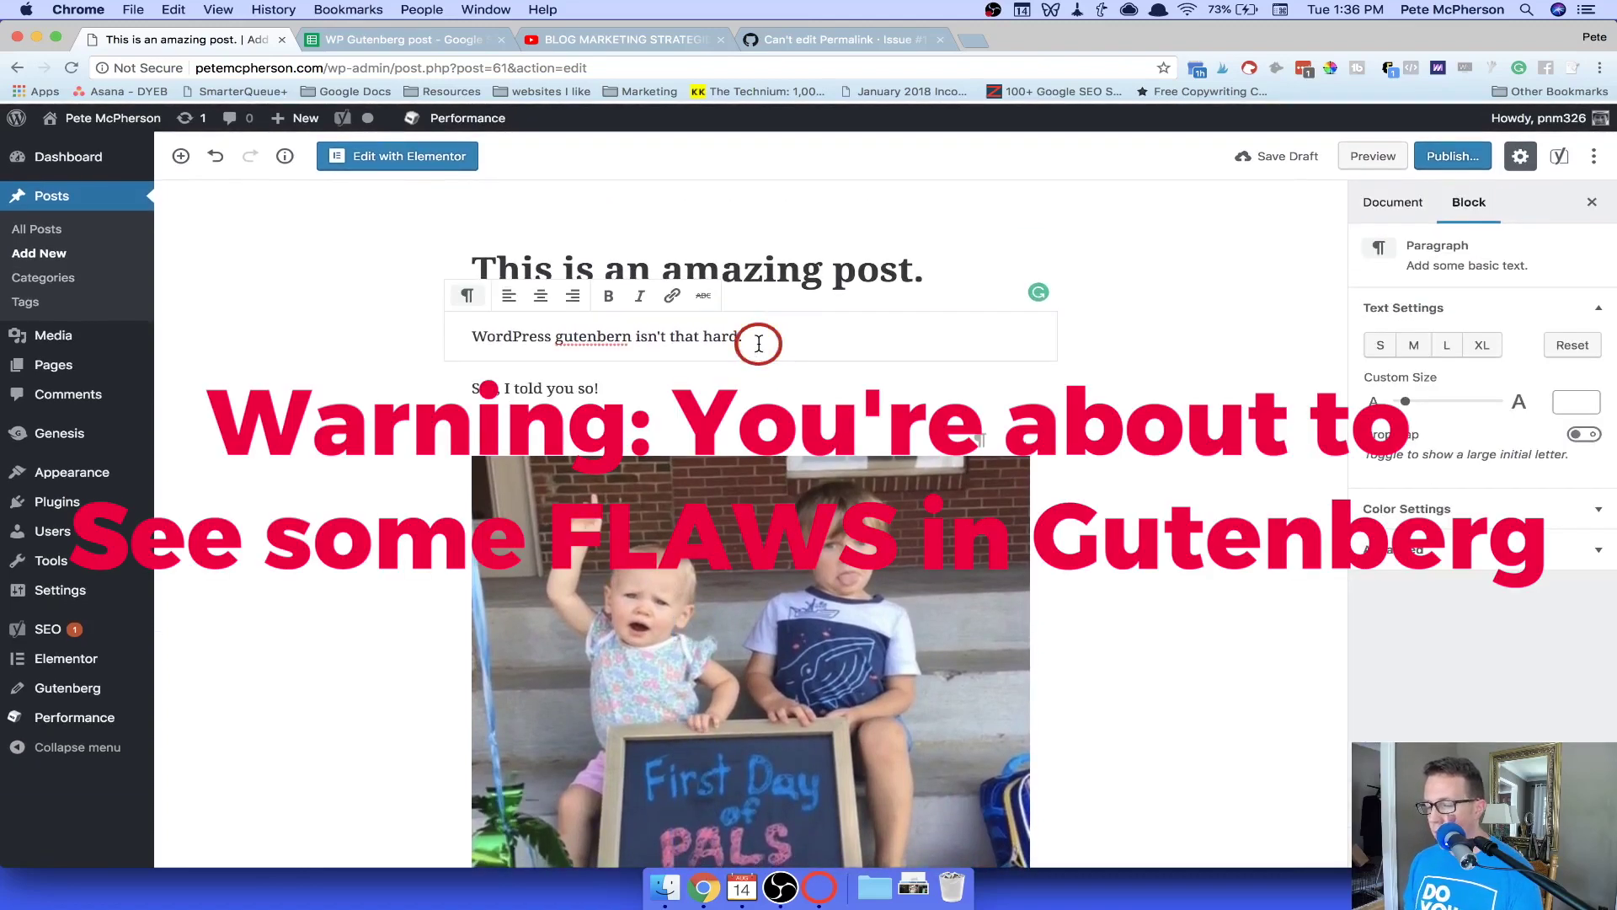
scroll(758, 344, "down", 3)
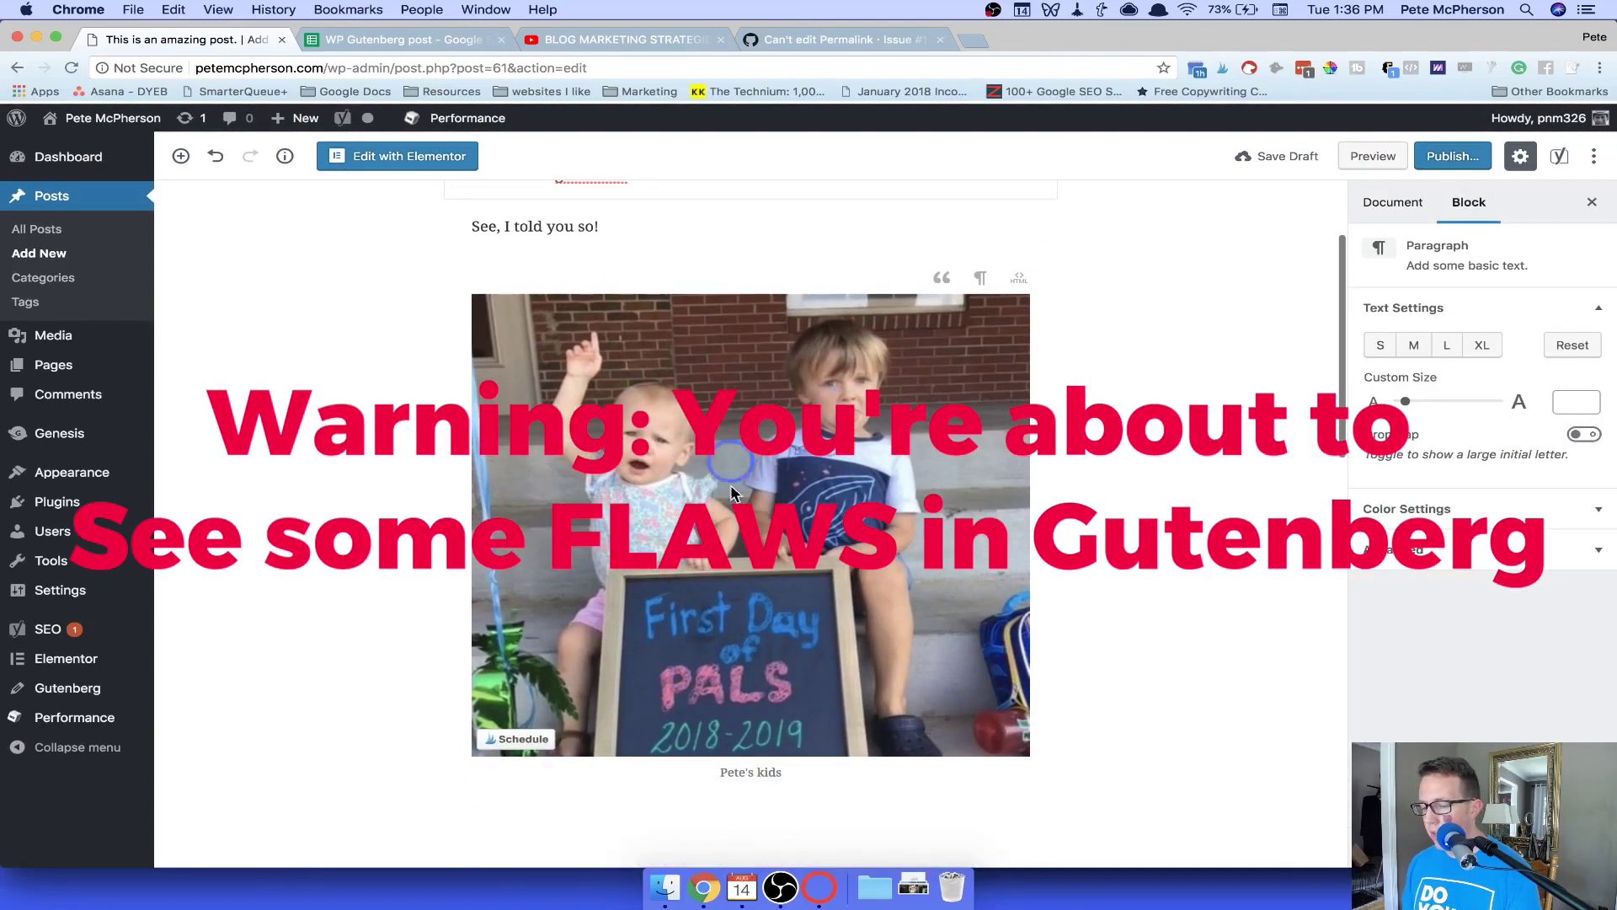
left_click(913, 884)
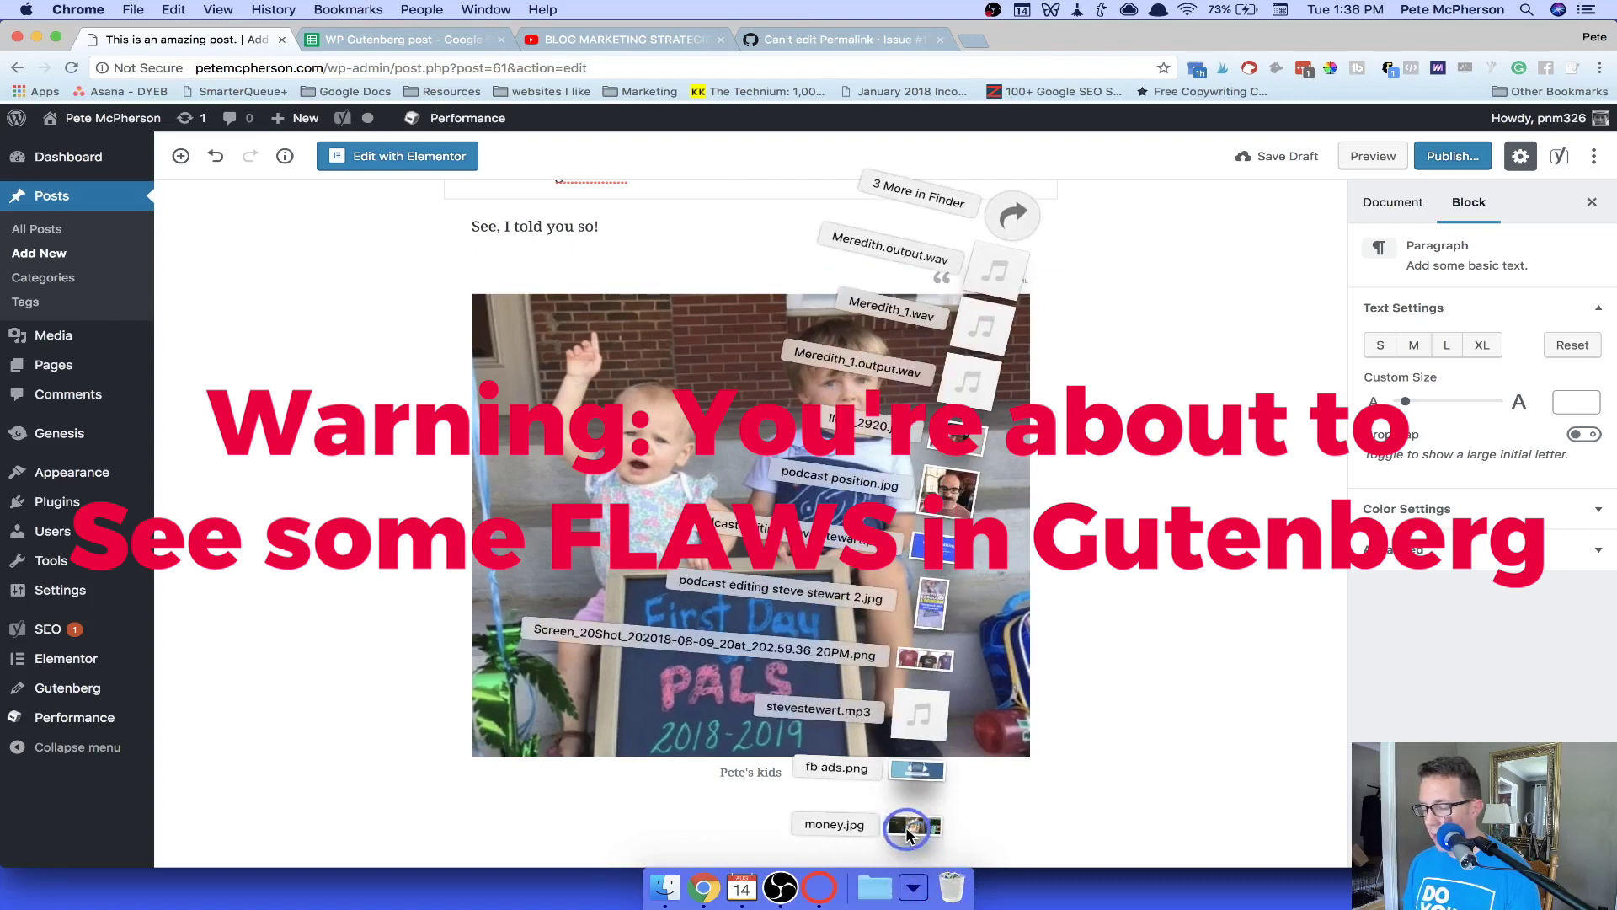
left_click_drag(908, 834, 801, 274)
scroll(796, 472, "down", 6)
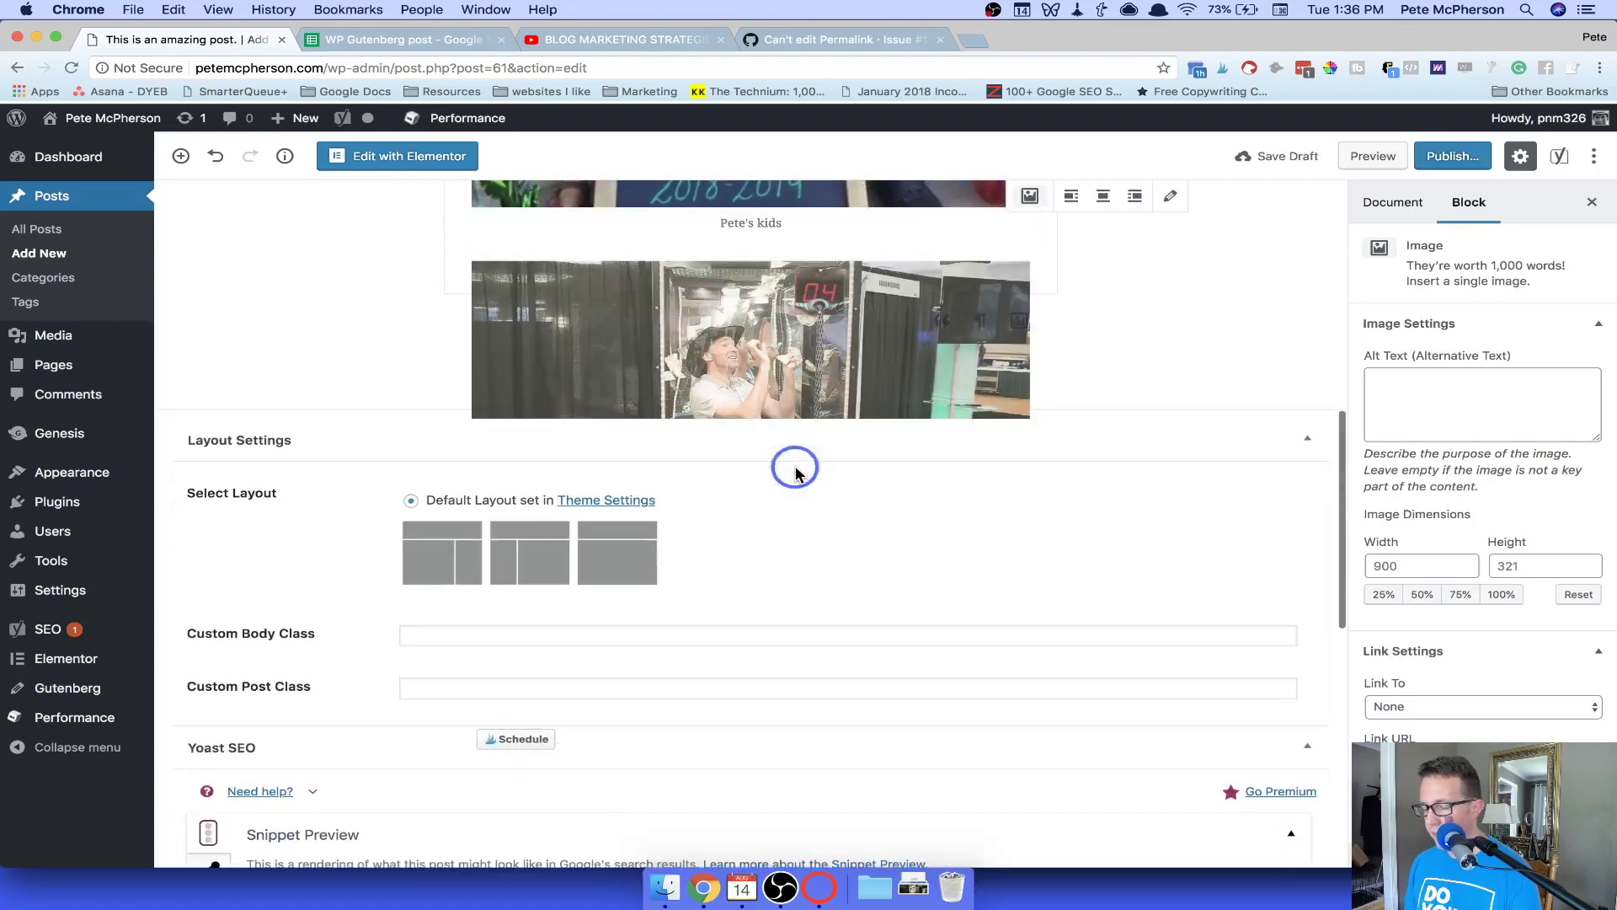
scroll(881, 455, "up", 2)
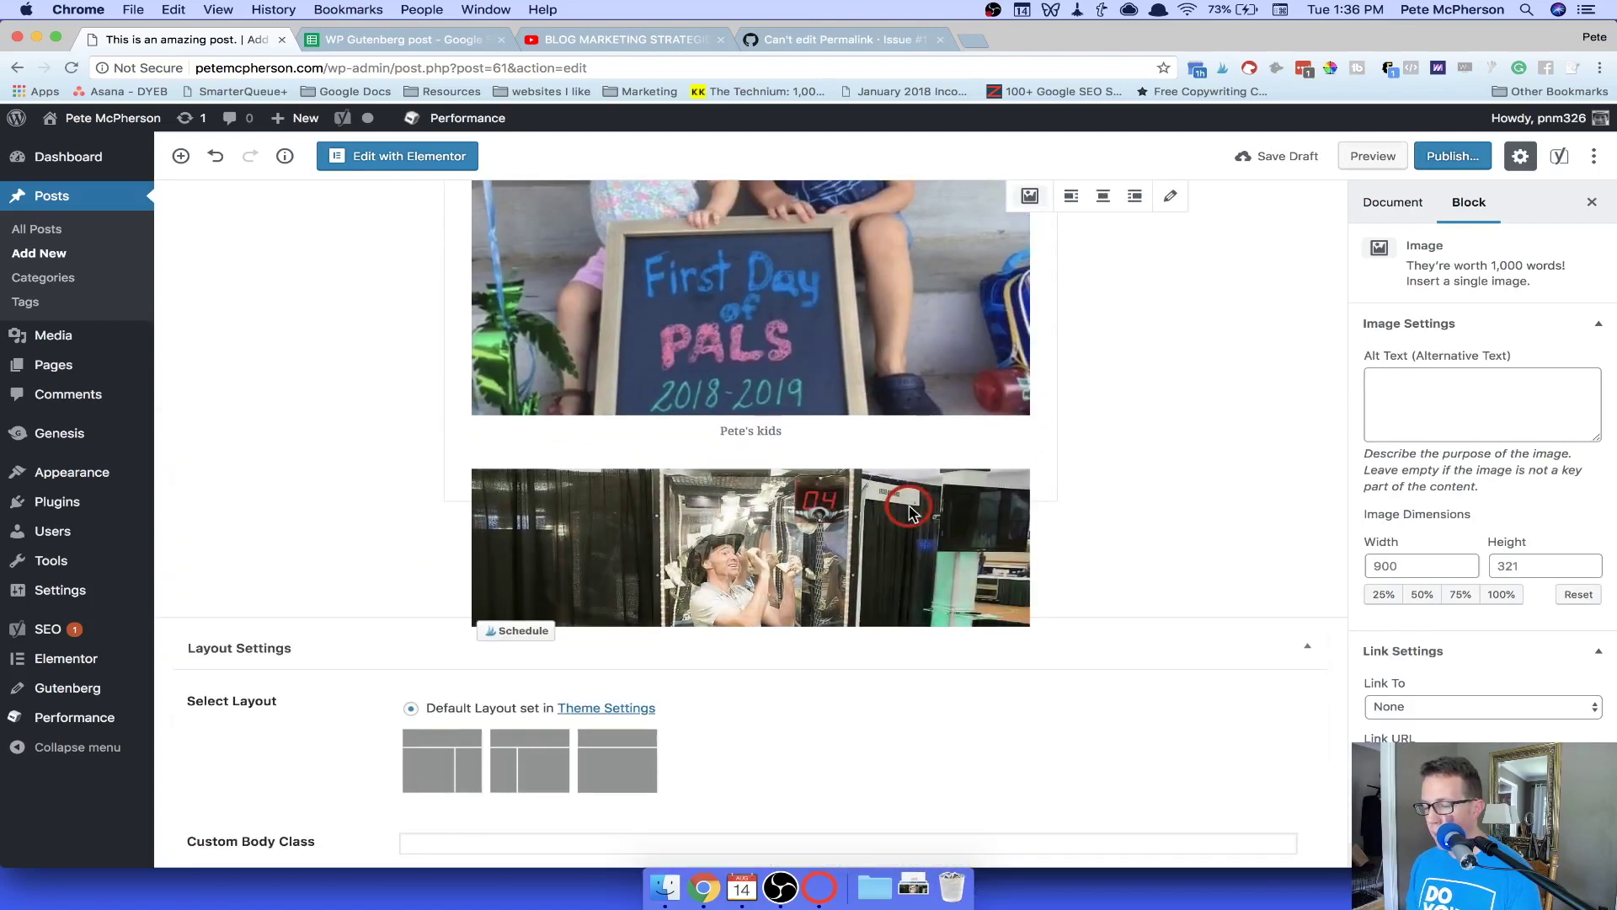
Touch up the 'Pete's kids' caption, then undo the dropped money.jpg image.
left_click(776, 431)
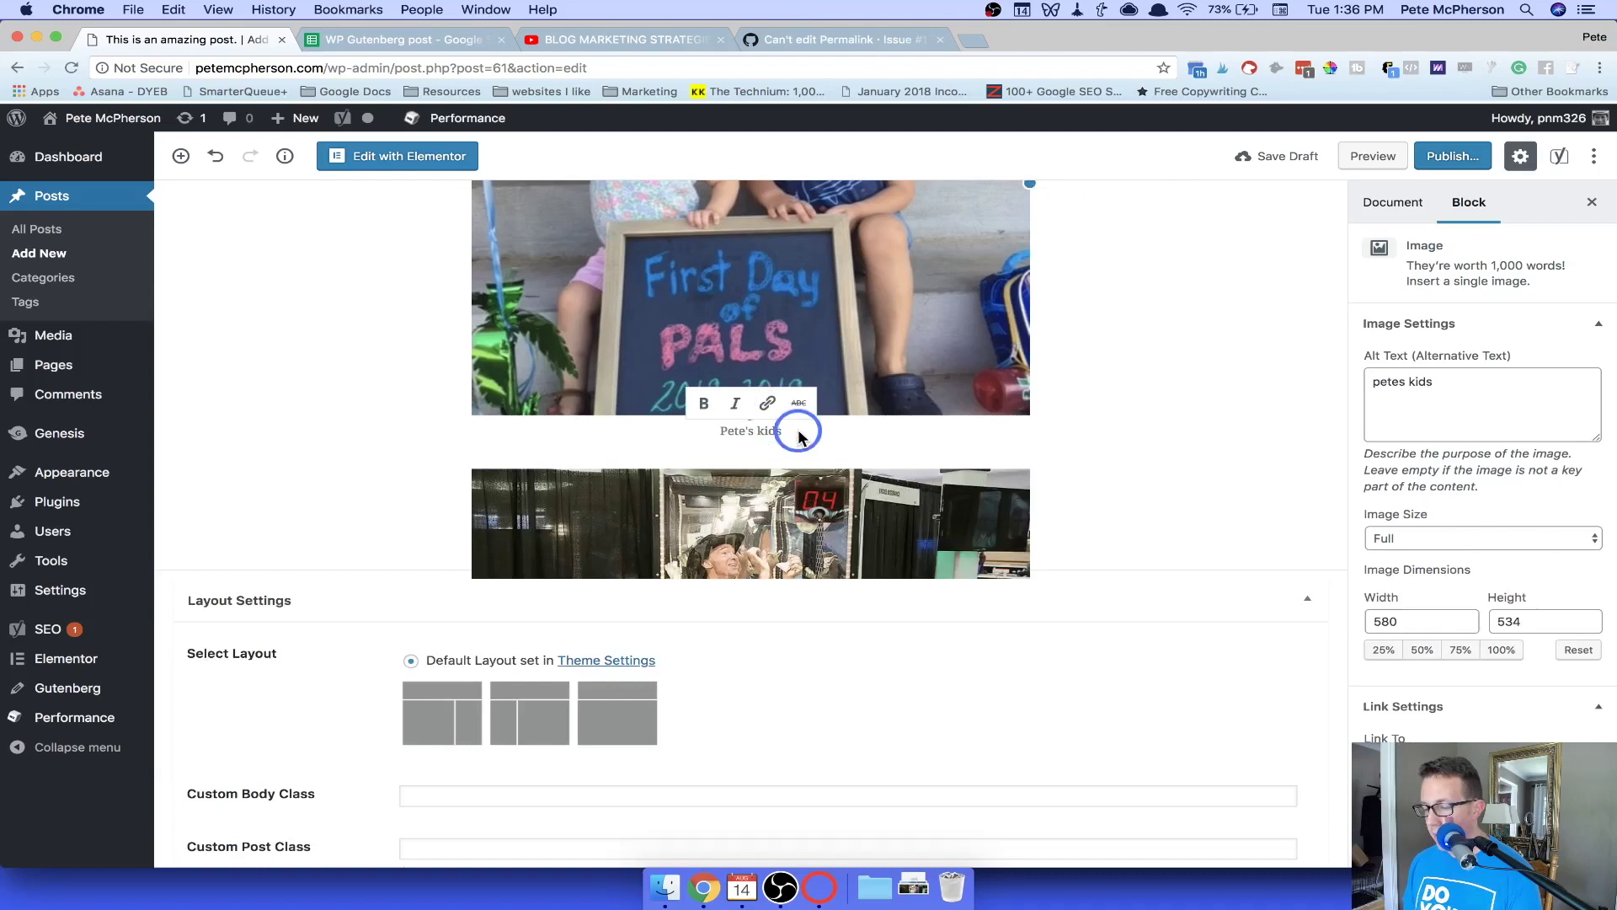
key("Return")
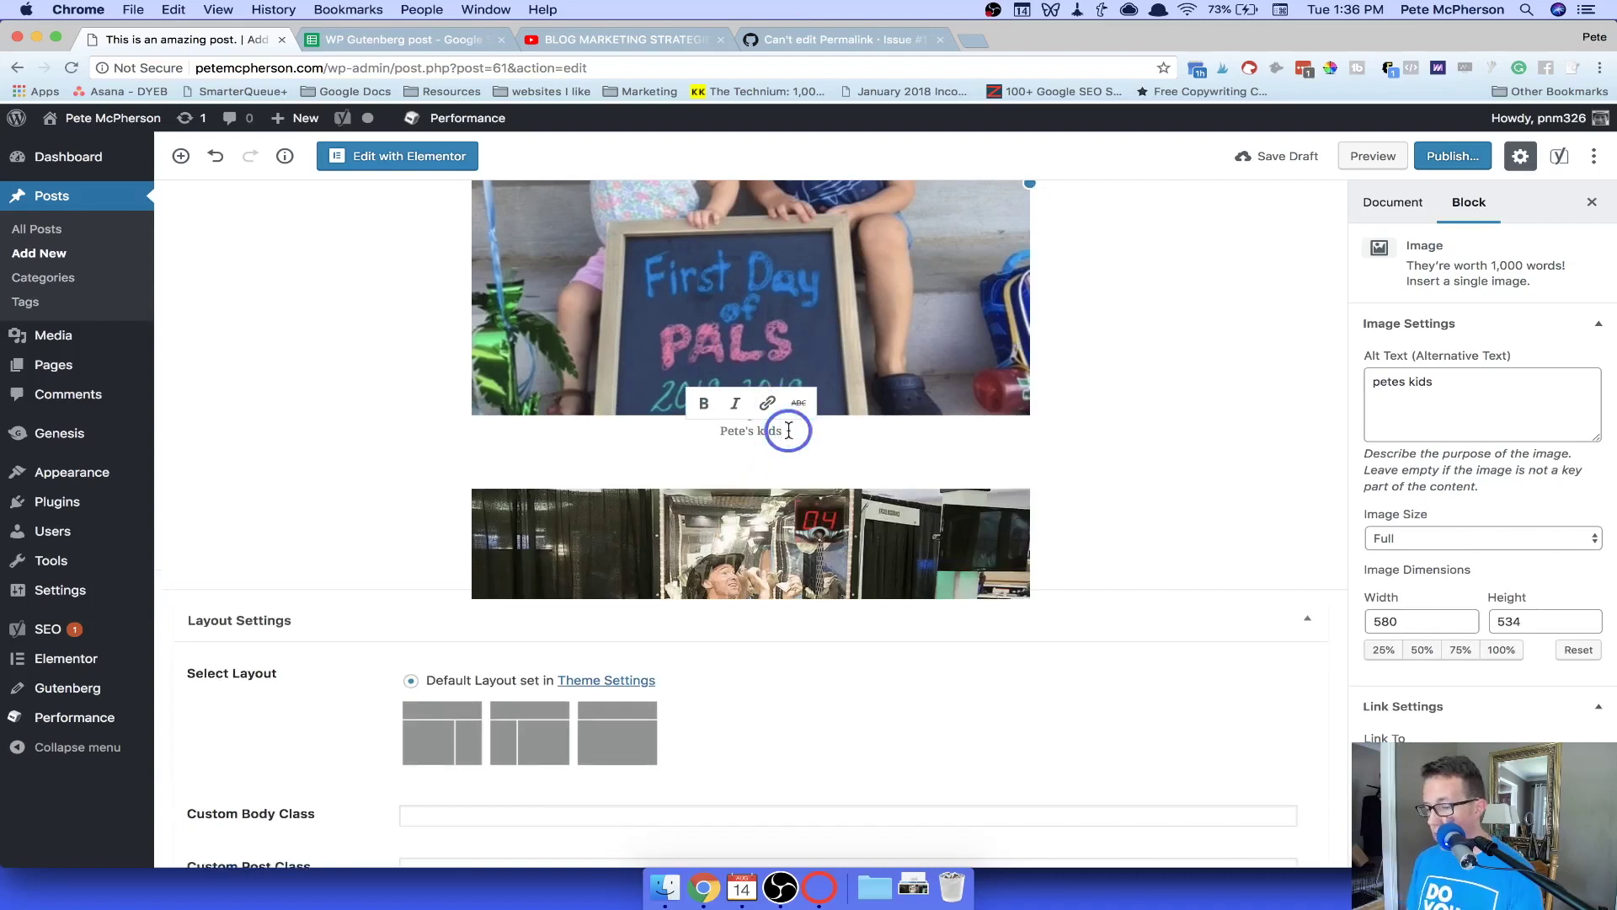
key("BackSpace")
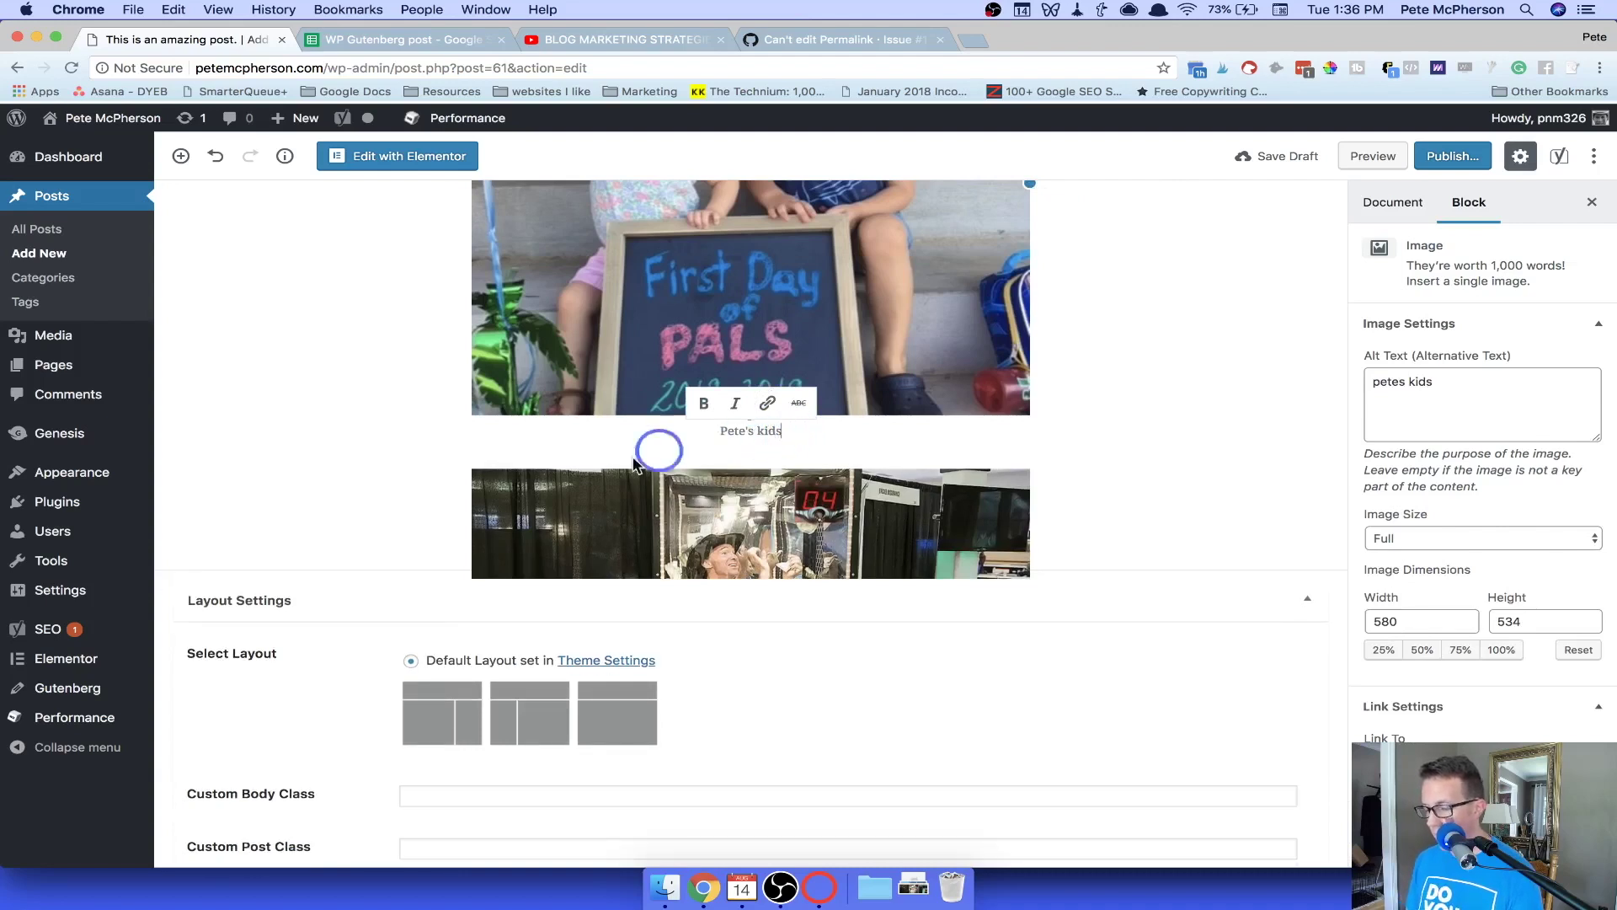
left_click(750, 498)
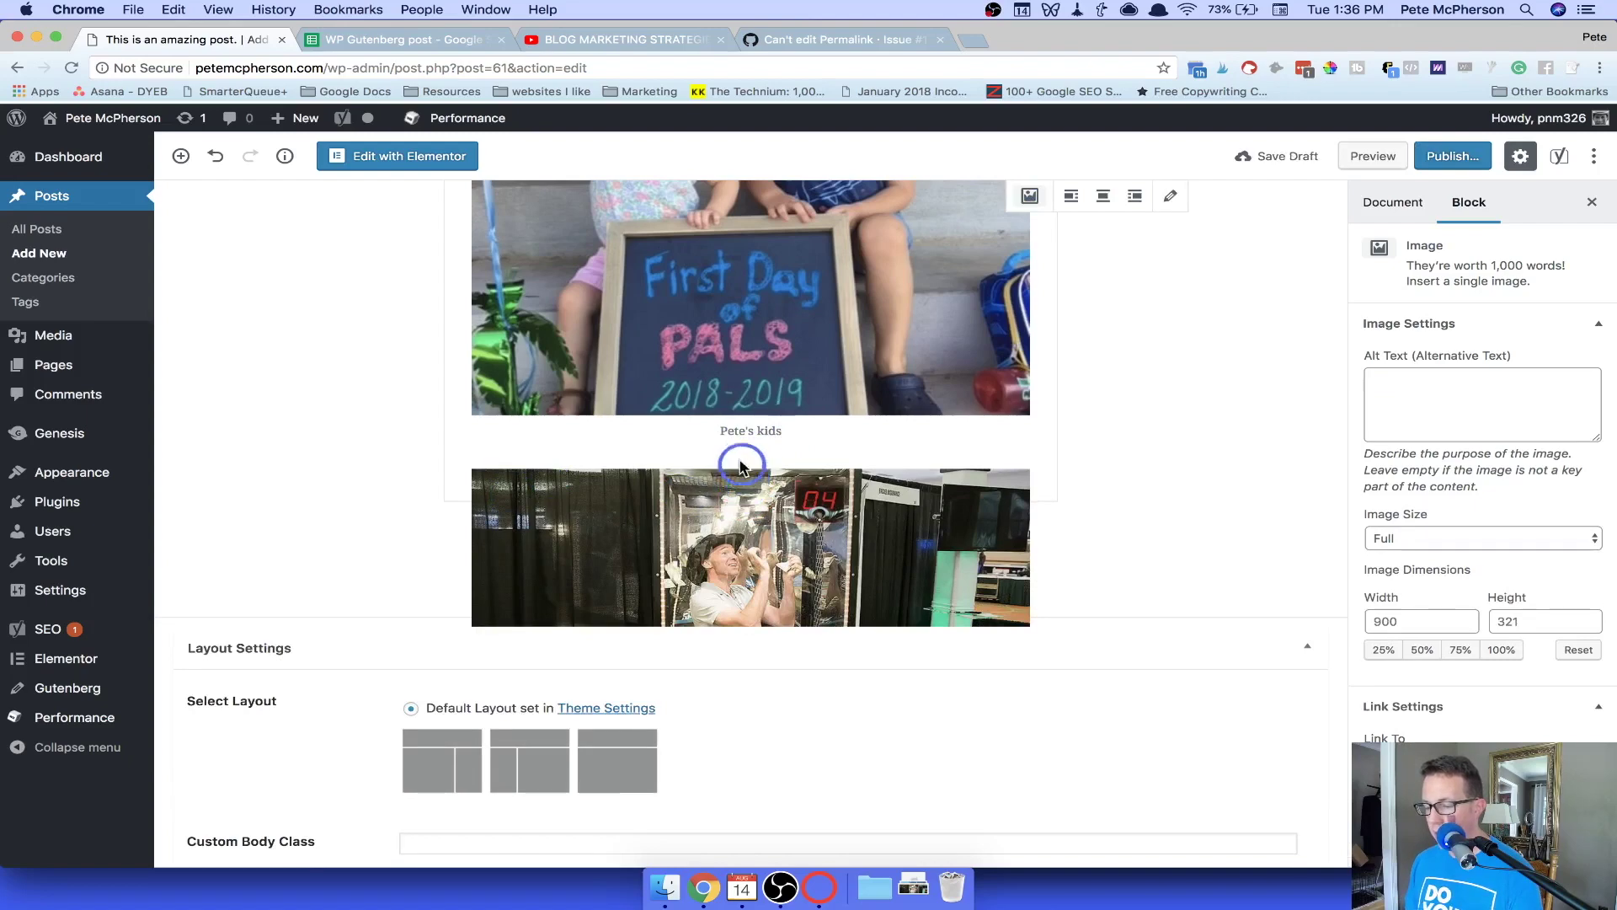
scroll(801, 573, "up", 3)
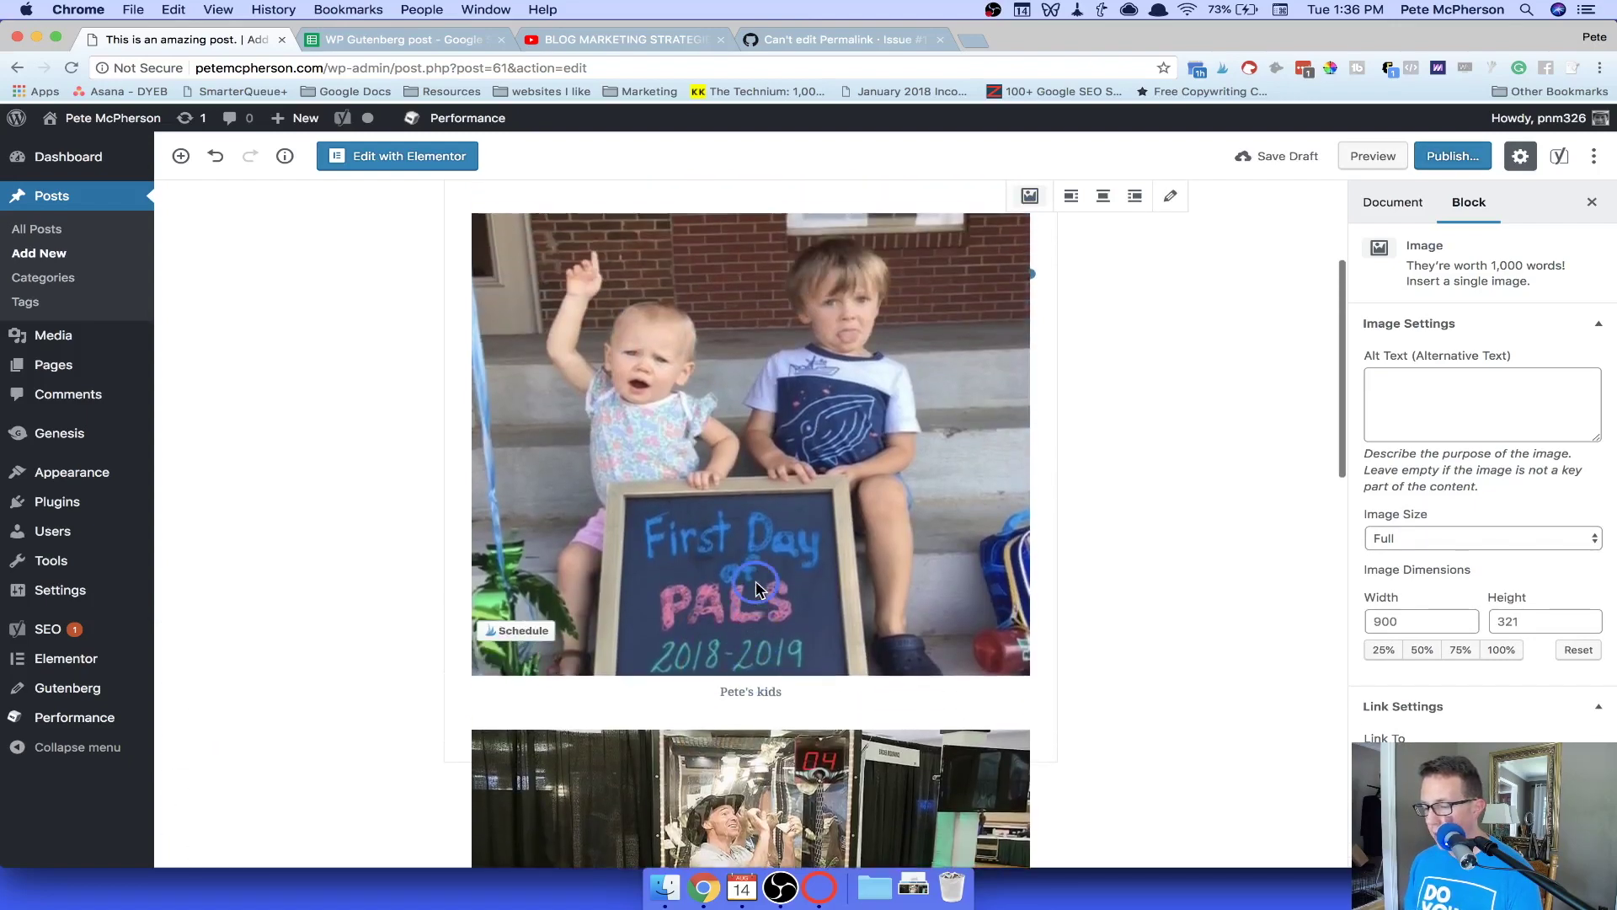
key("ctrl+z")
Select the lower man-in-a-hat image, the kids' caption, then a paragraph near the top.
scroll(884, 611, "down", 5)
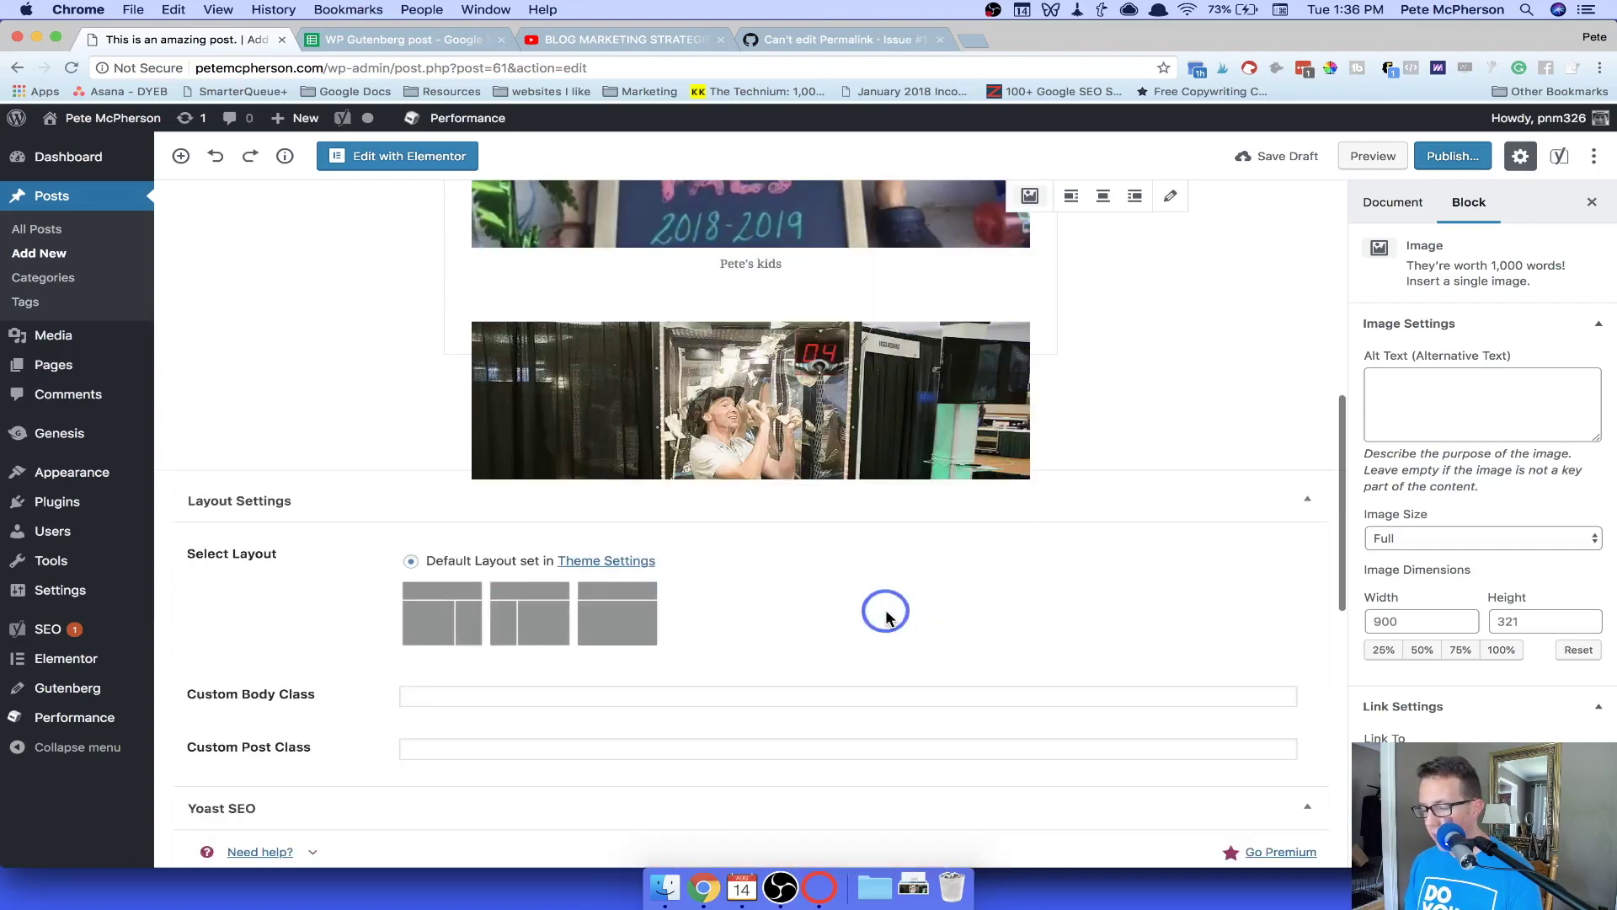
scroll(708, 487, "up", 9)
scroll(709, 489, "down", 5)
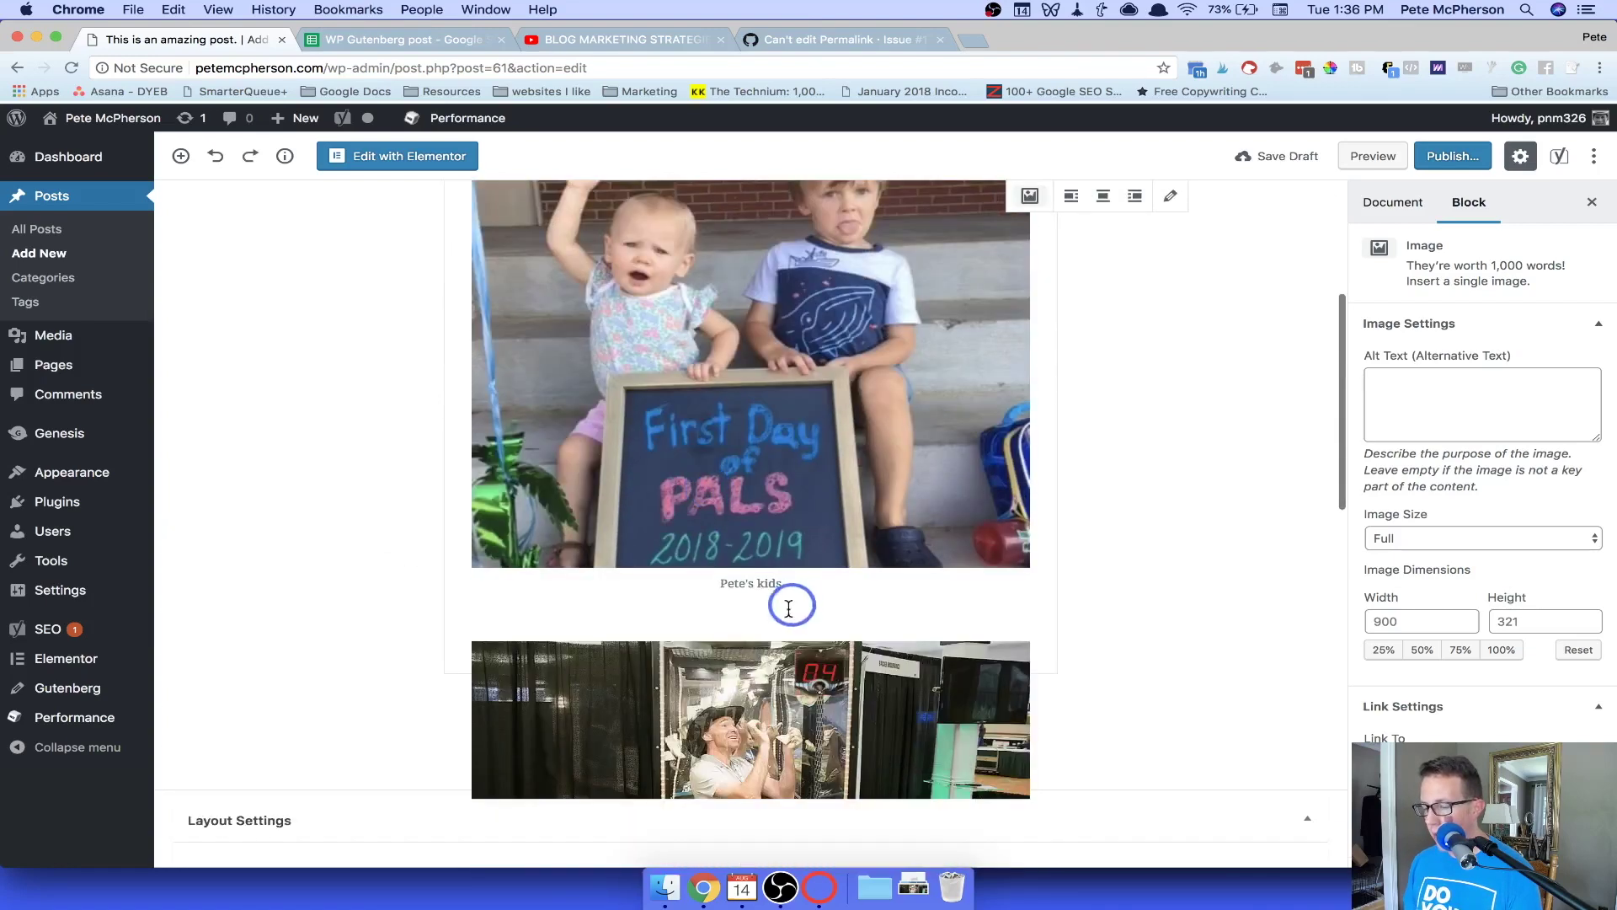
left_click(756, 679)
scroll(891, 674, "up", 2)
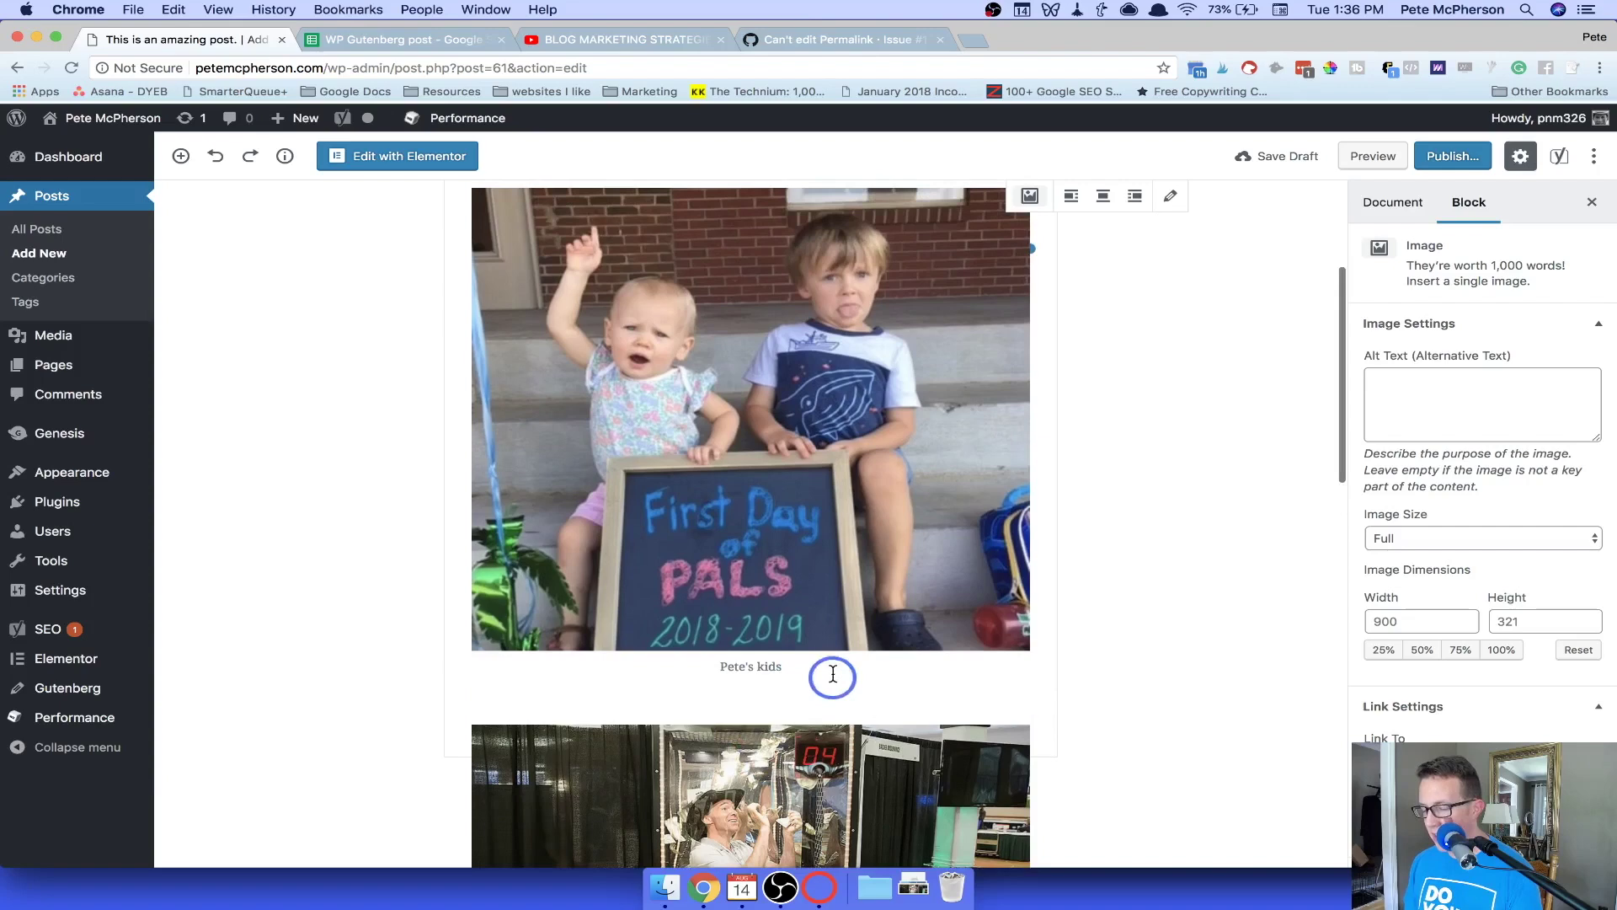
left_click(832, 668)
left_click(802, 786)
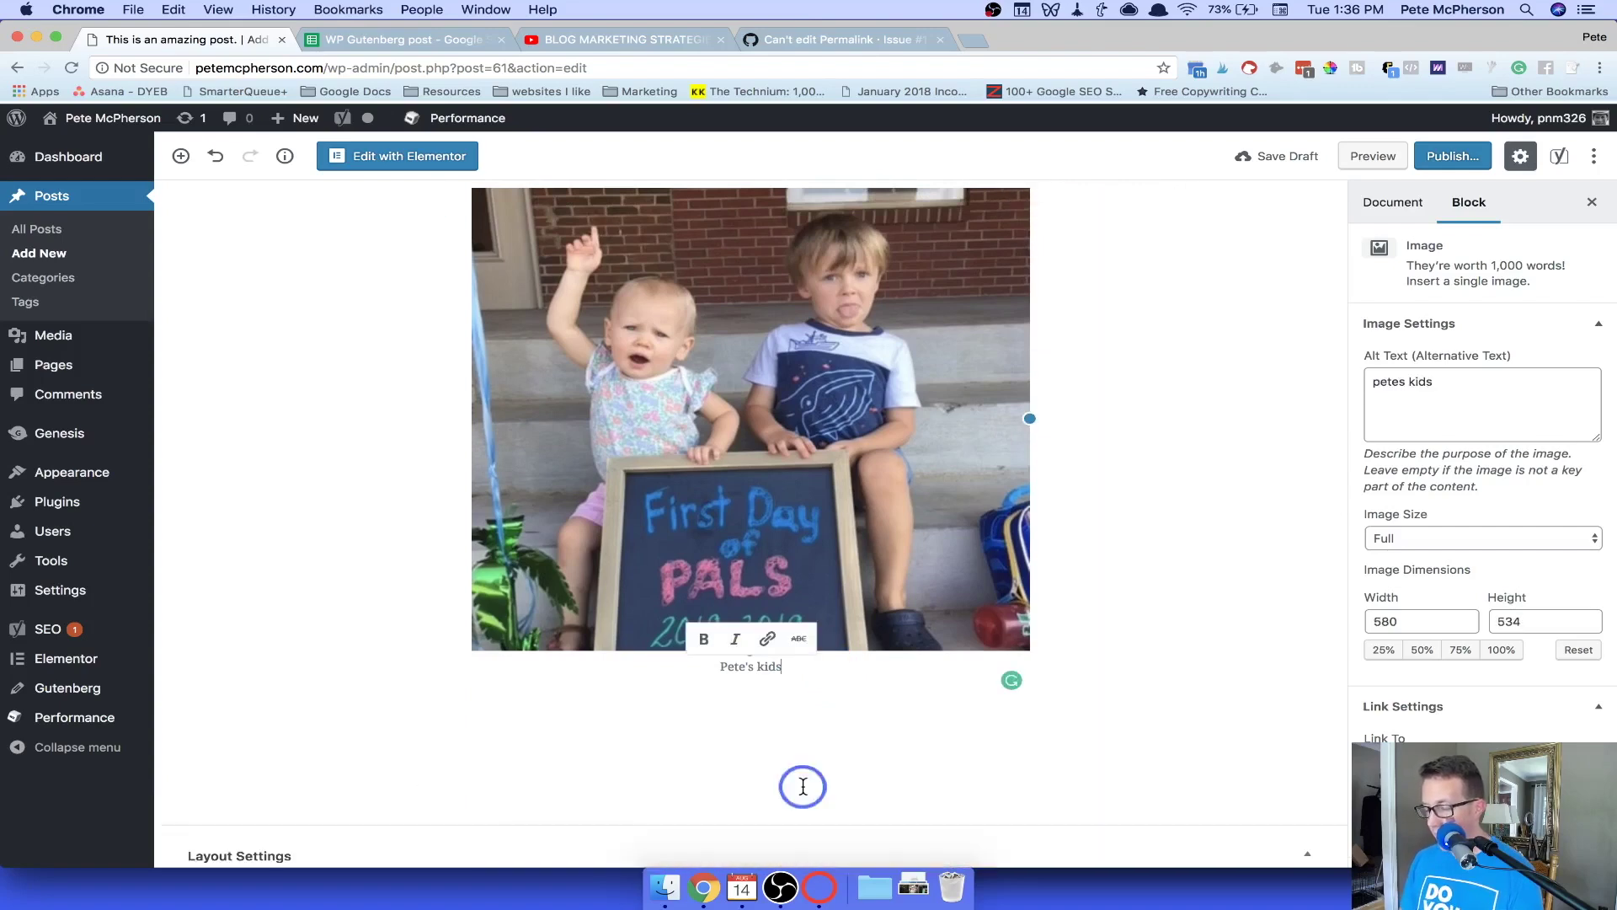
left_click(892, 781)
scroll(892, 781, "up", 3)
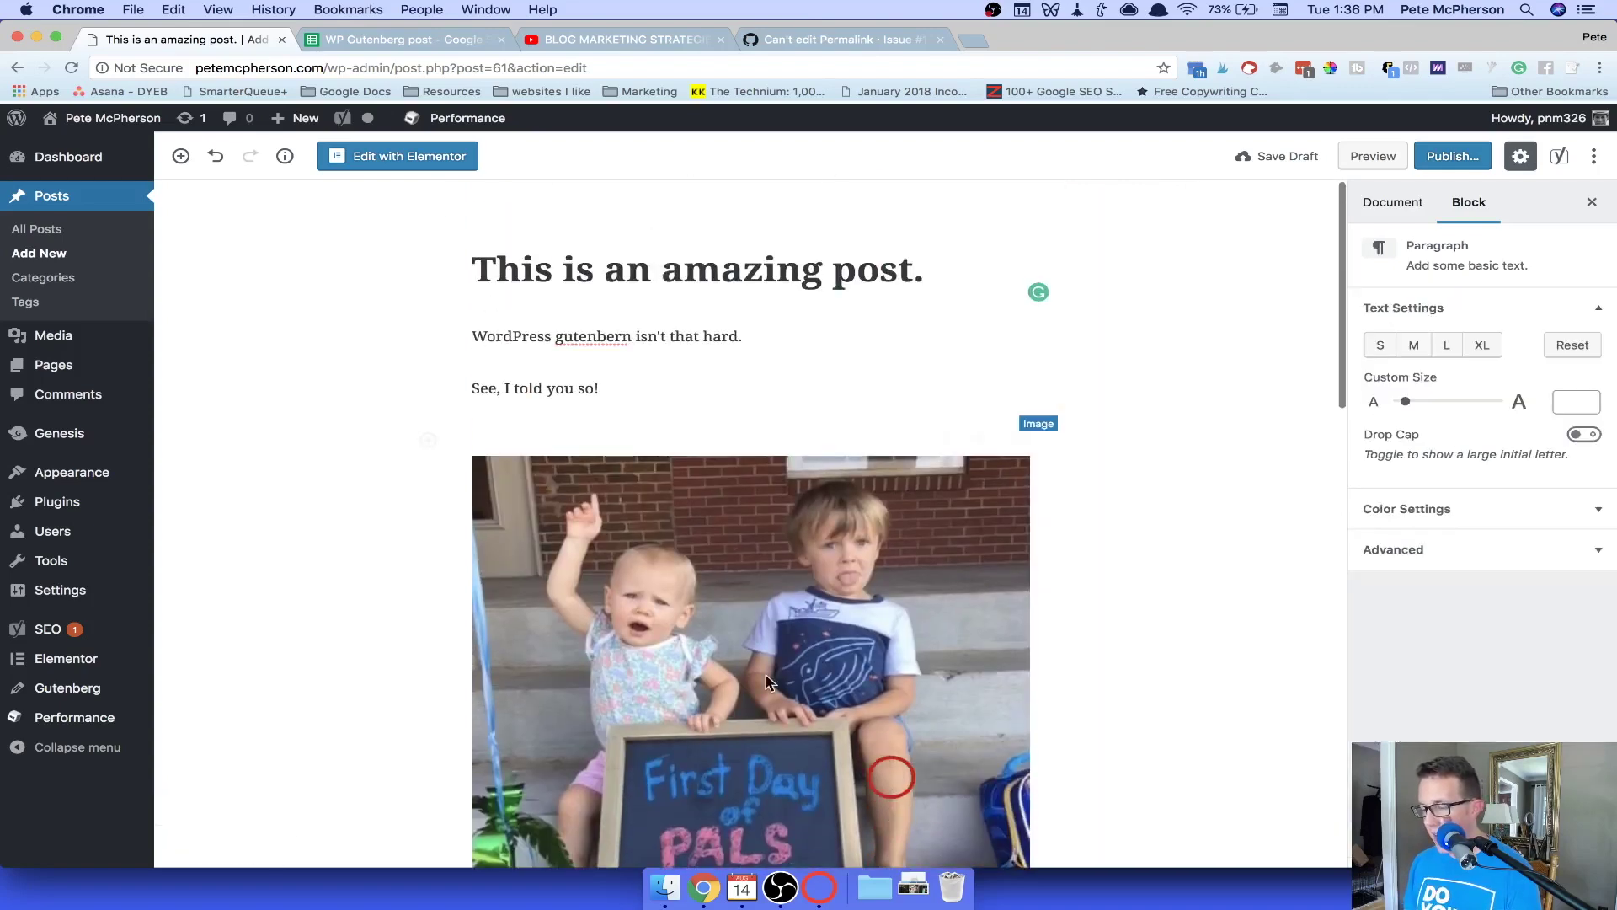
Add an empty Image block and fill it with money.jpg from Downloads.
left_click(182, 157)
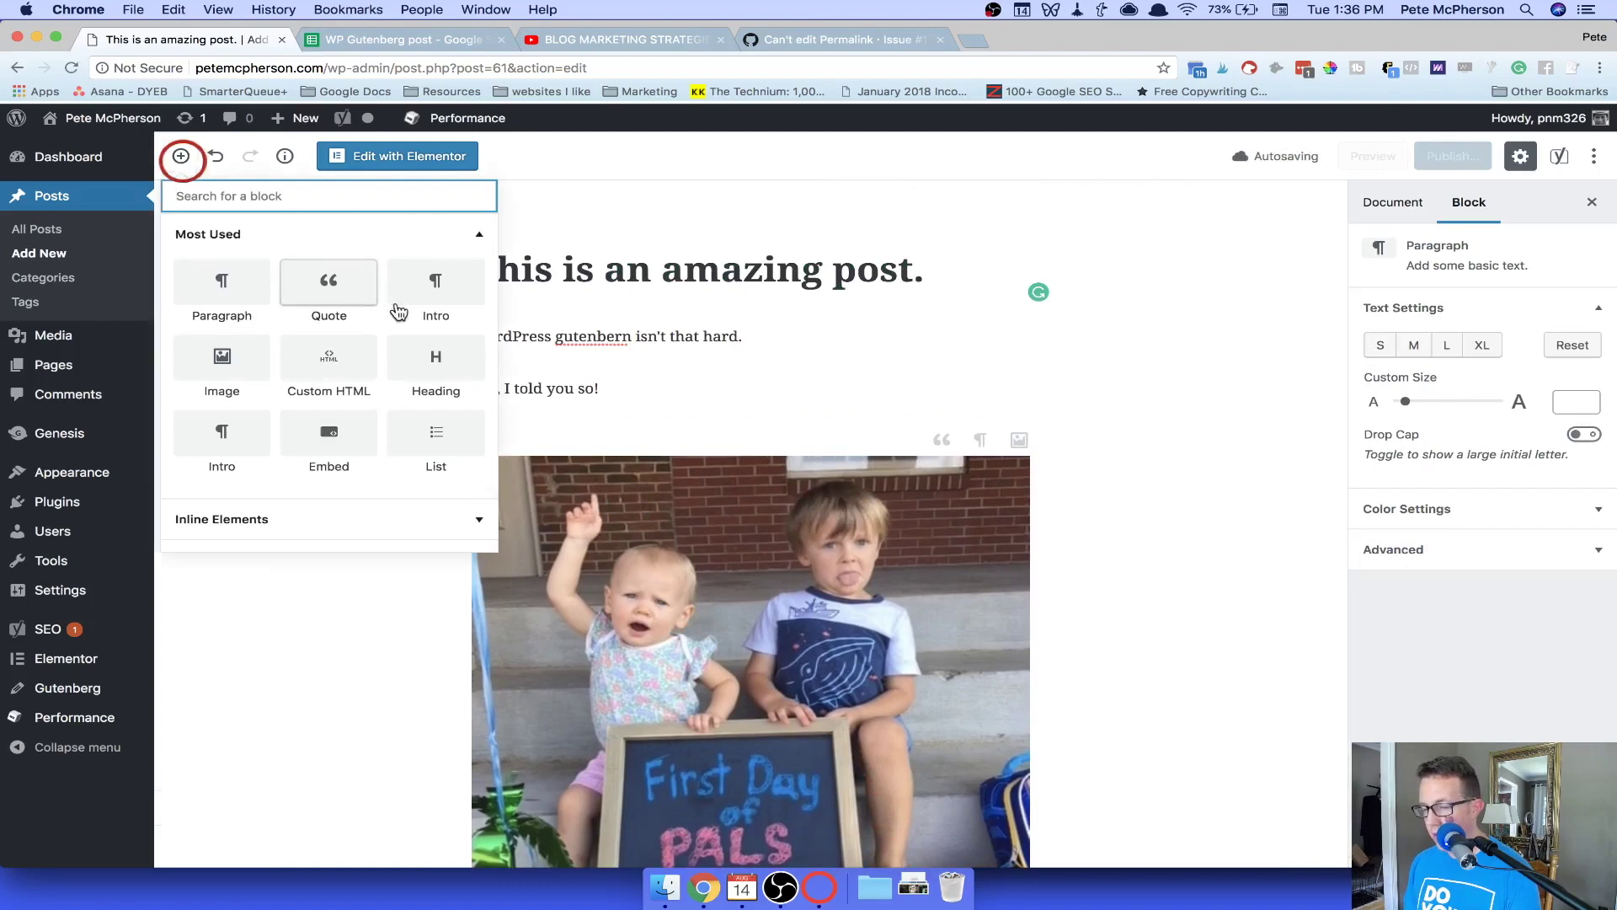
left_click(222, 364)
scroll(228, 370, "down", 5)
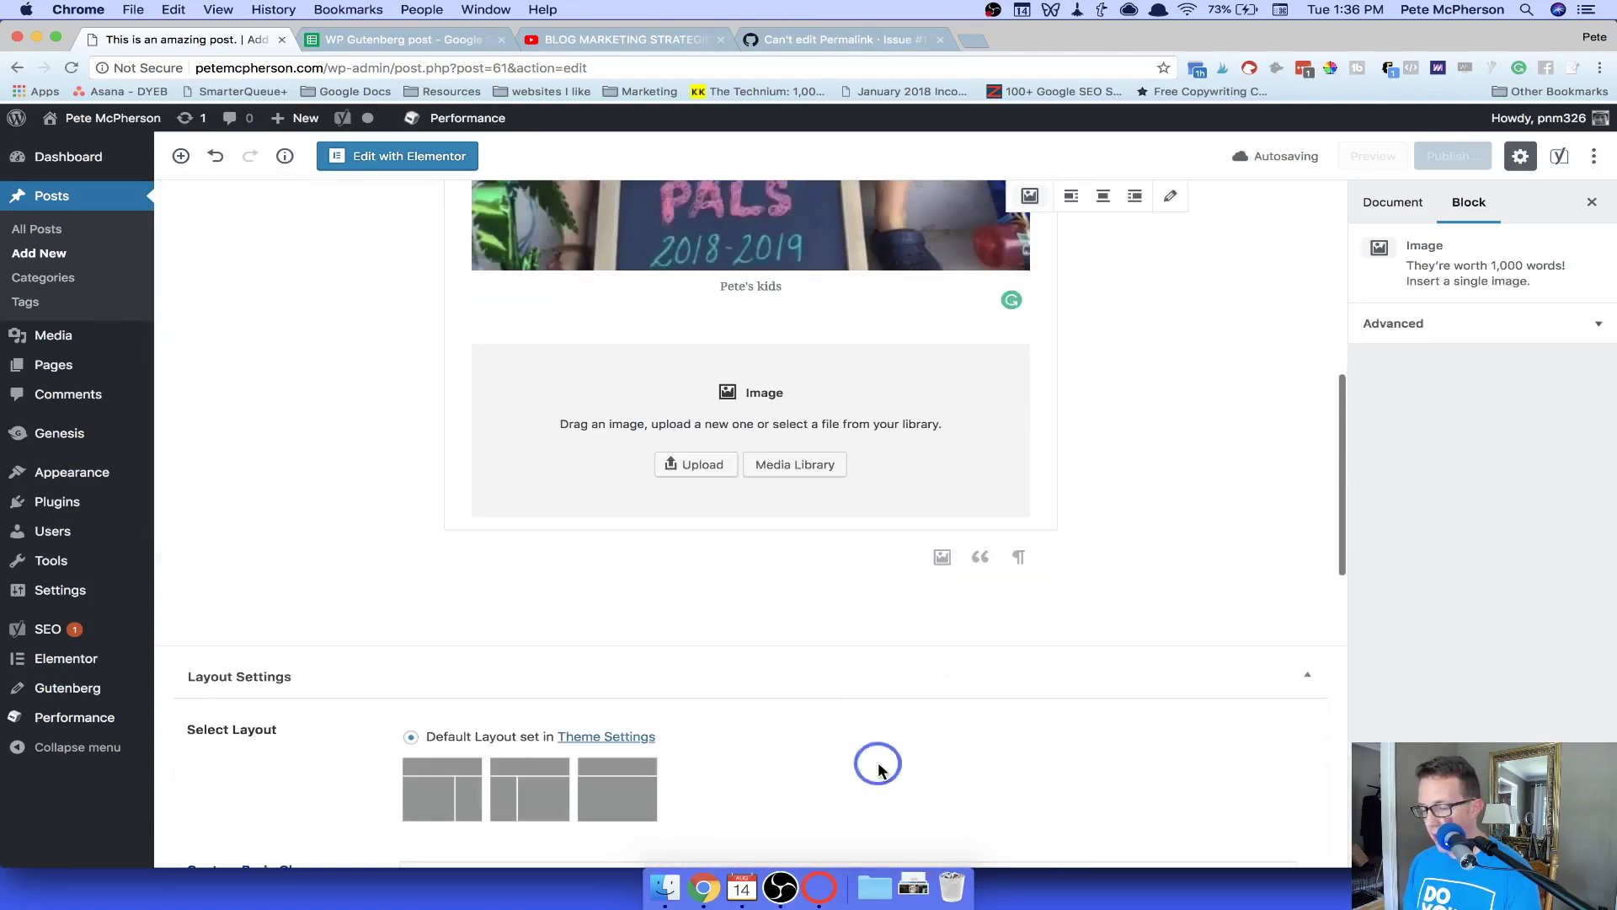
left_click(914, 887)
left_click_drag(914, 825, 758, 434)
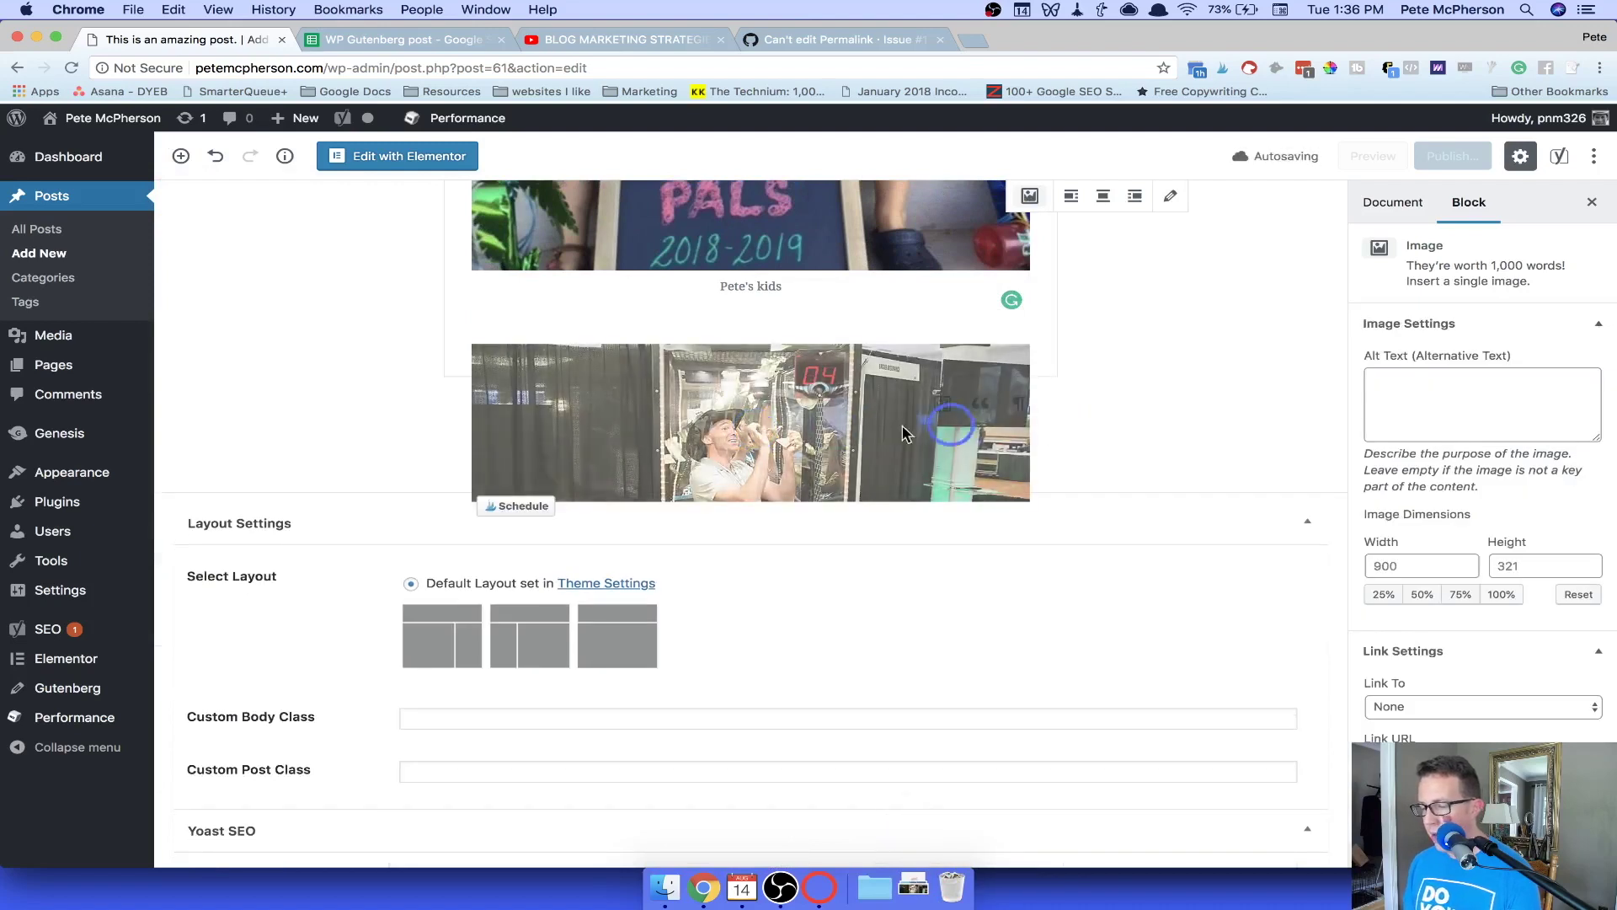
left_click(1012, 493)
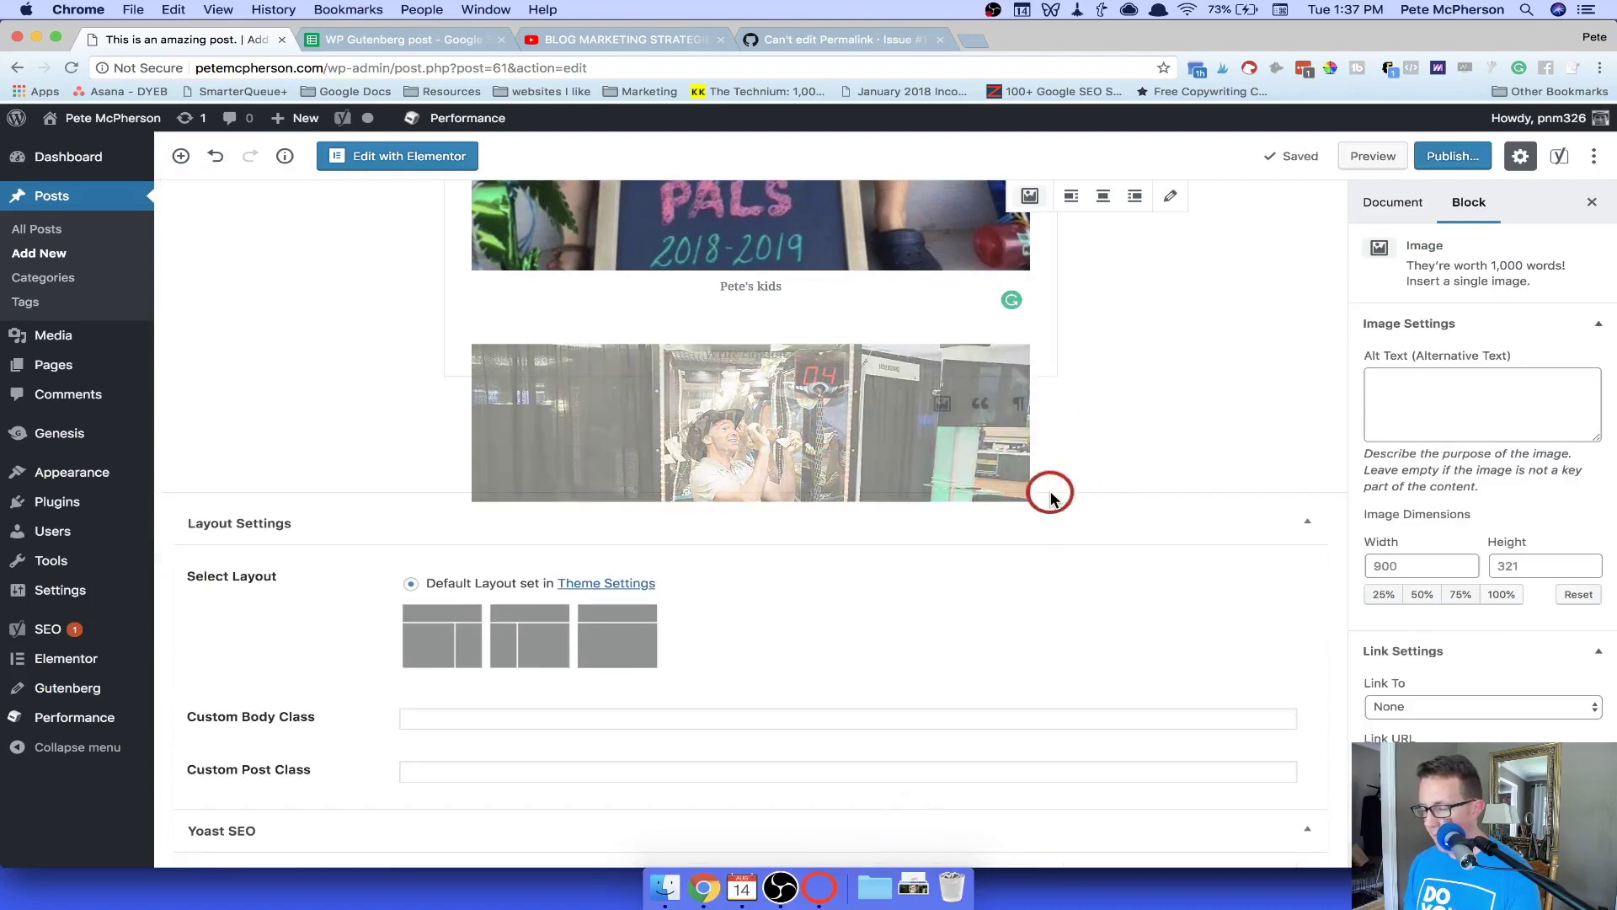
Reselect the man-in-a-hat image as a single selected block.
scroll(489, 503, "up", 3)
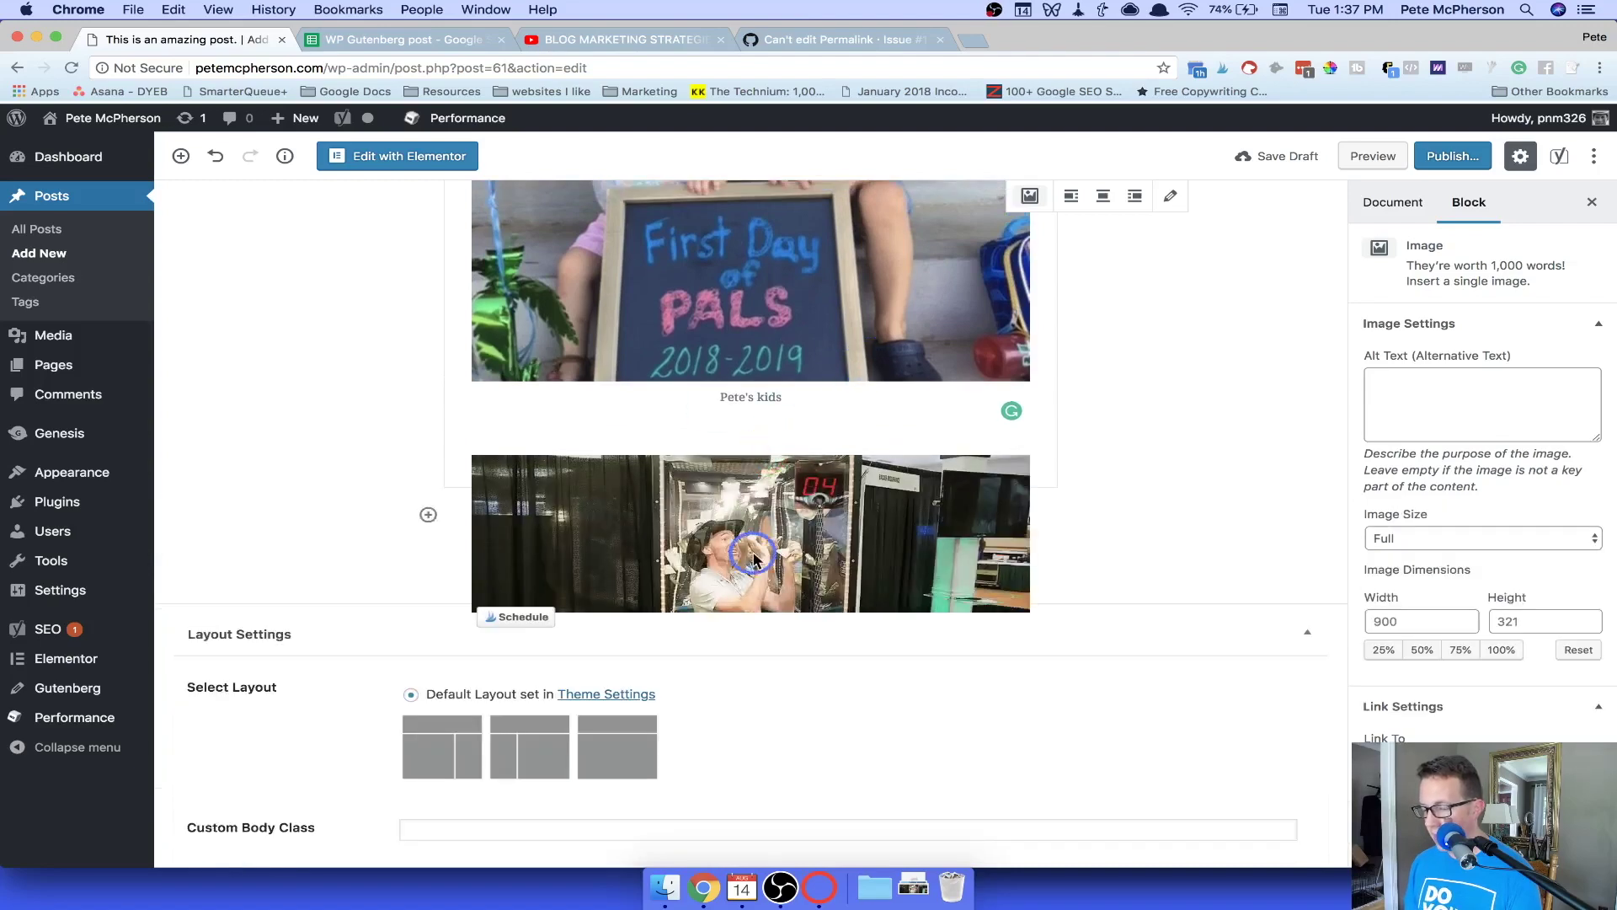
left_click(1042, 544)
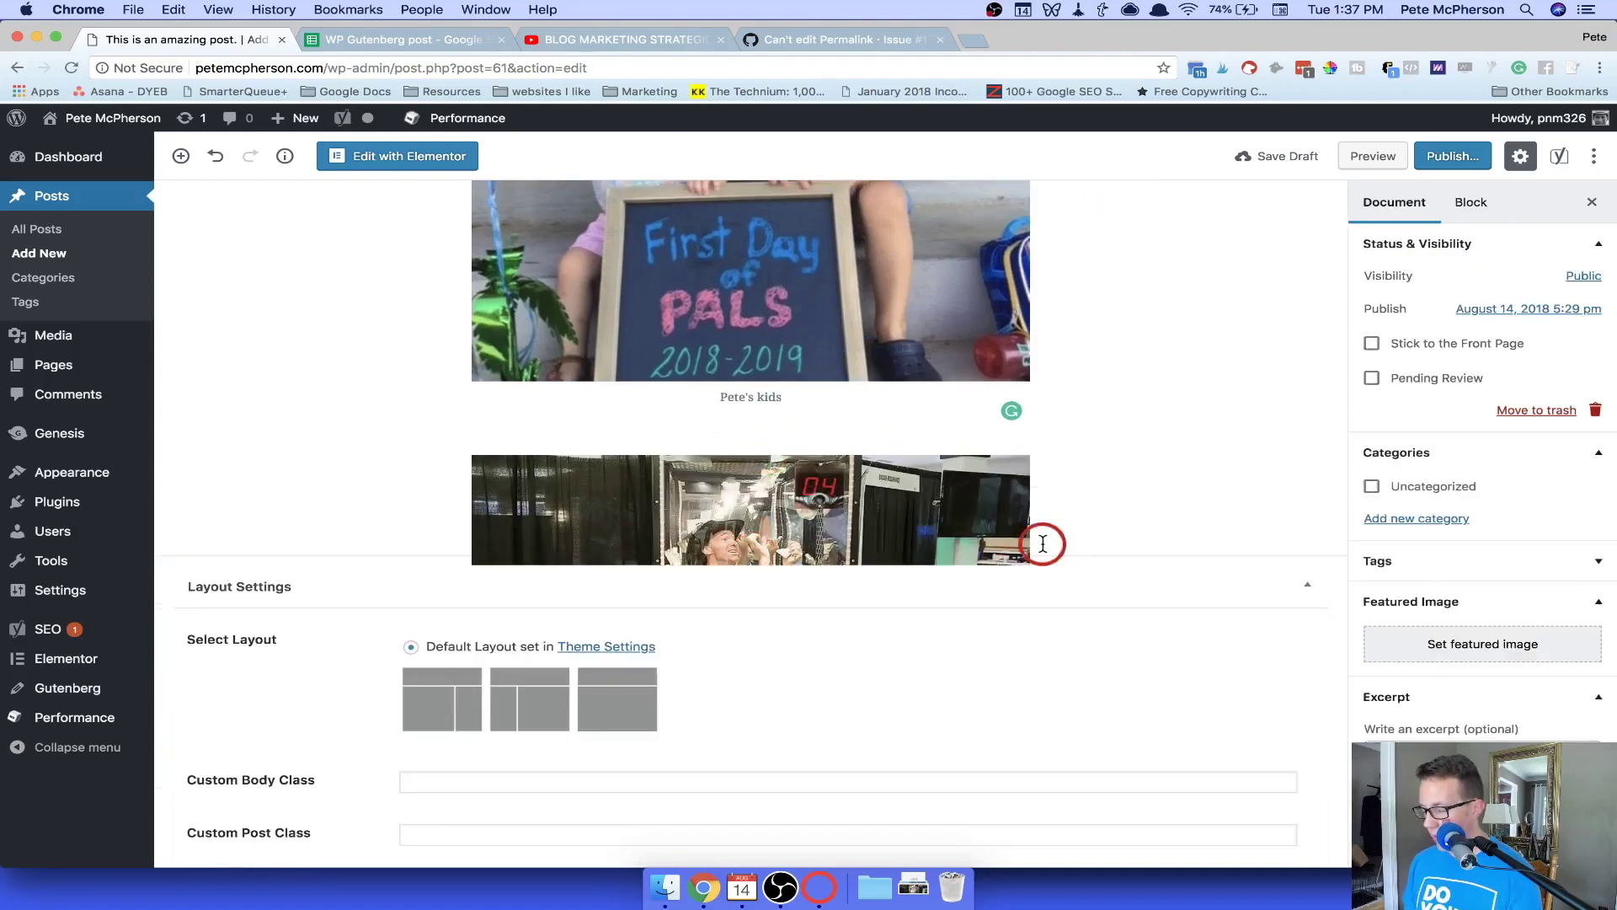
scroll(1043, 544, "up", 10)
left_click(639, 375)
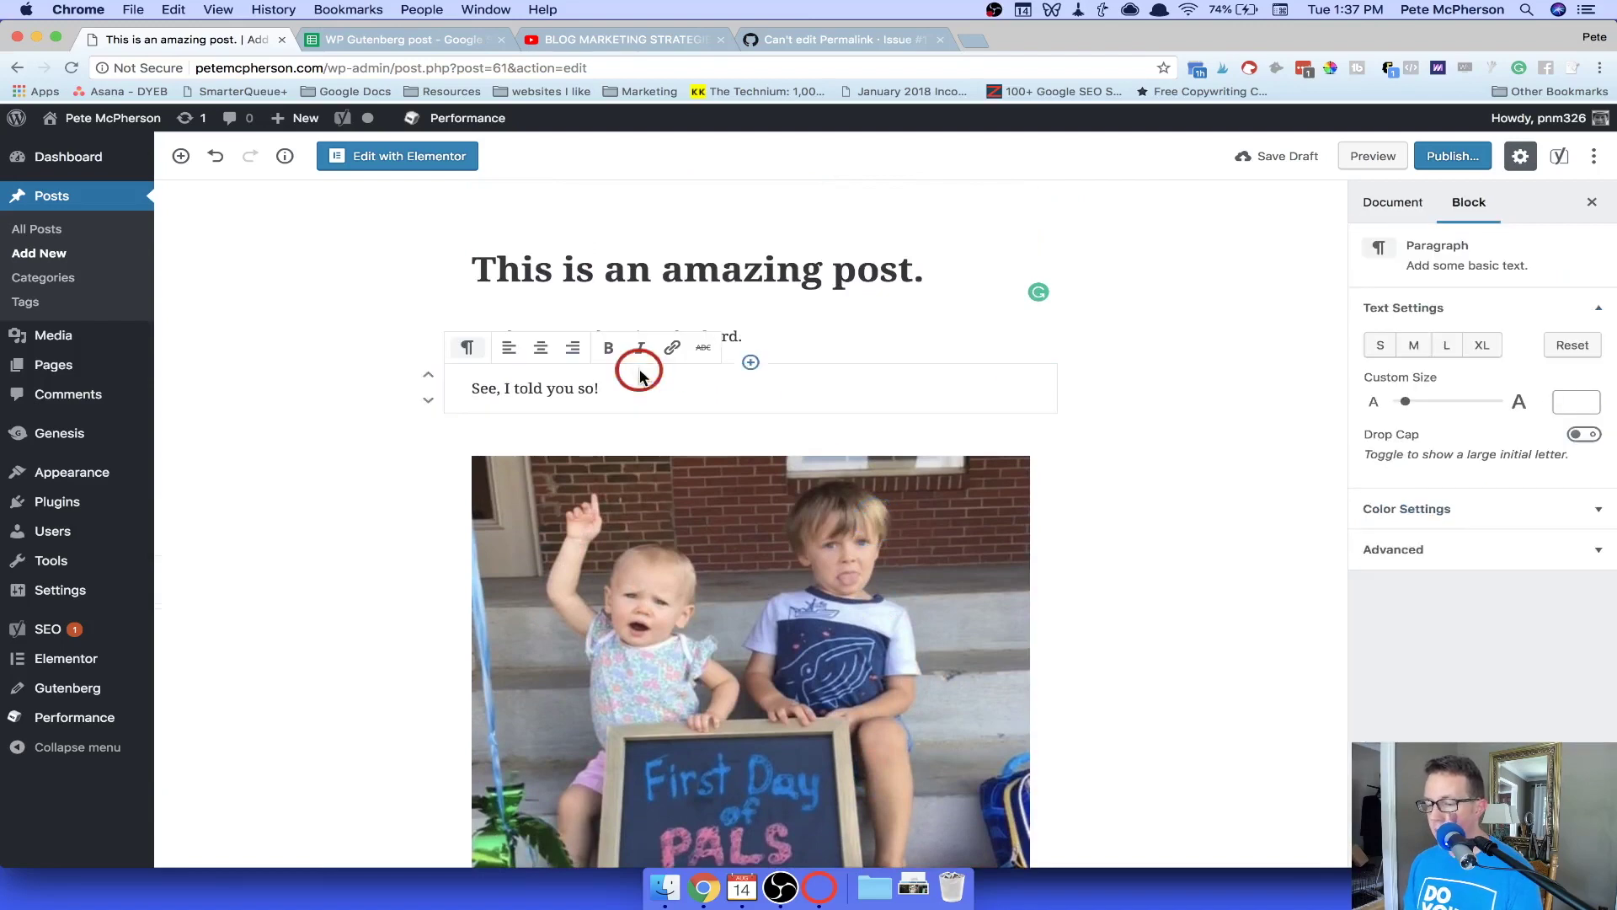
scroll(649, 426, "down", 7)
left_click(746, 450)
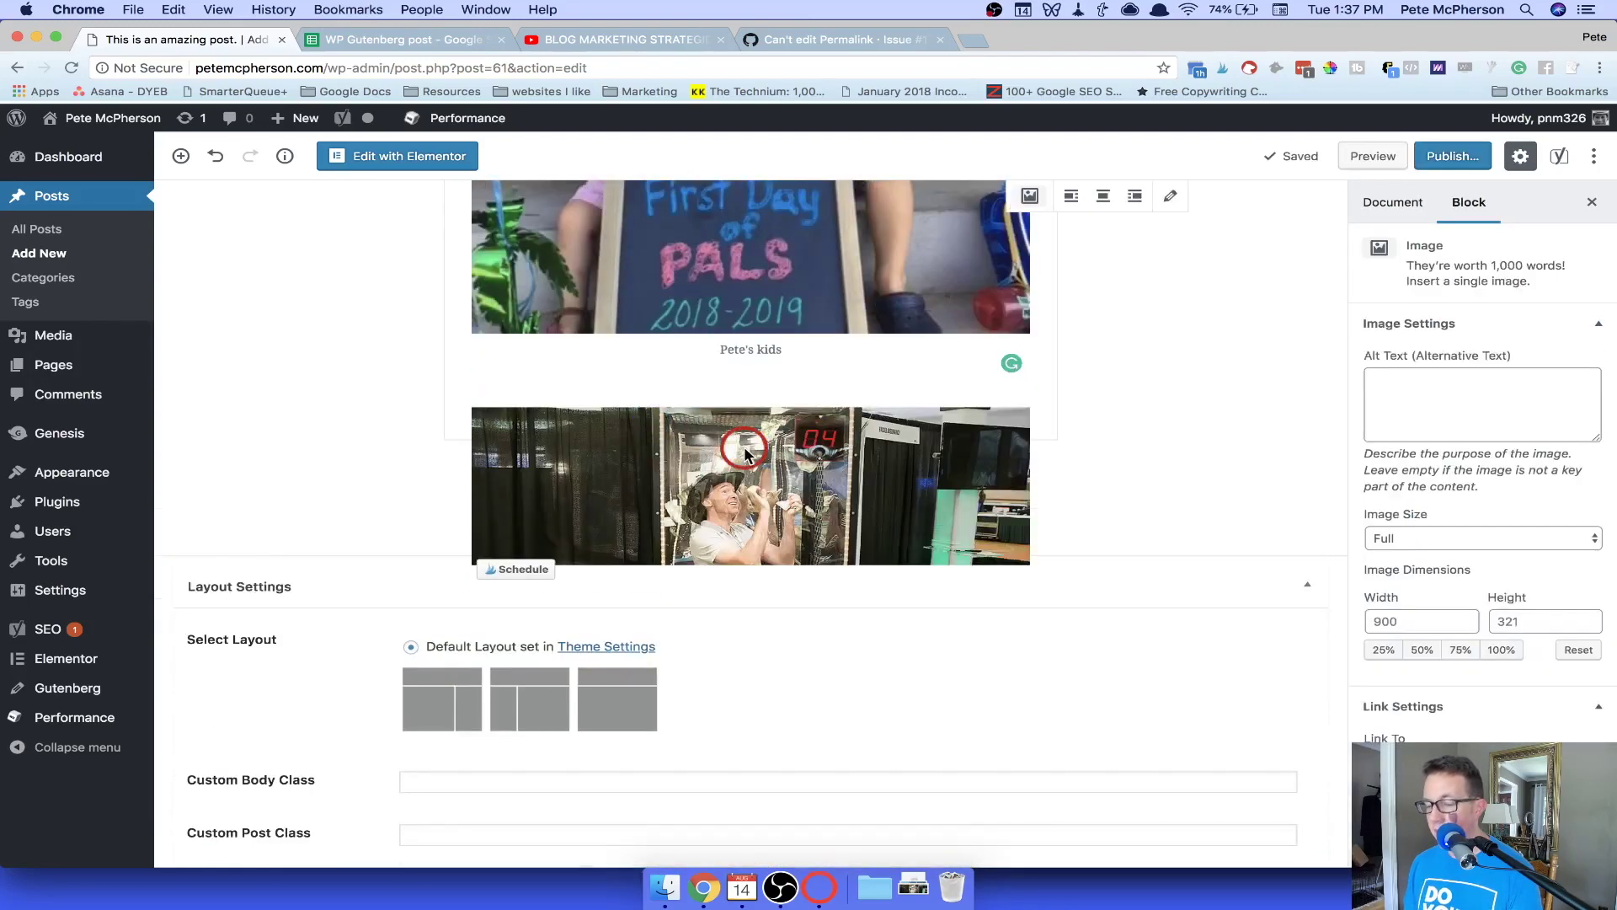
left_click_drag(641, 516, 785, 477)
left_click(785, 477)
Add an empty paragraph under the opening paragraph and move the man-in-a-hat photo there.
scroll(787, 462, "up", 3)
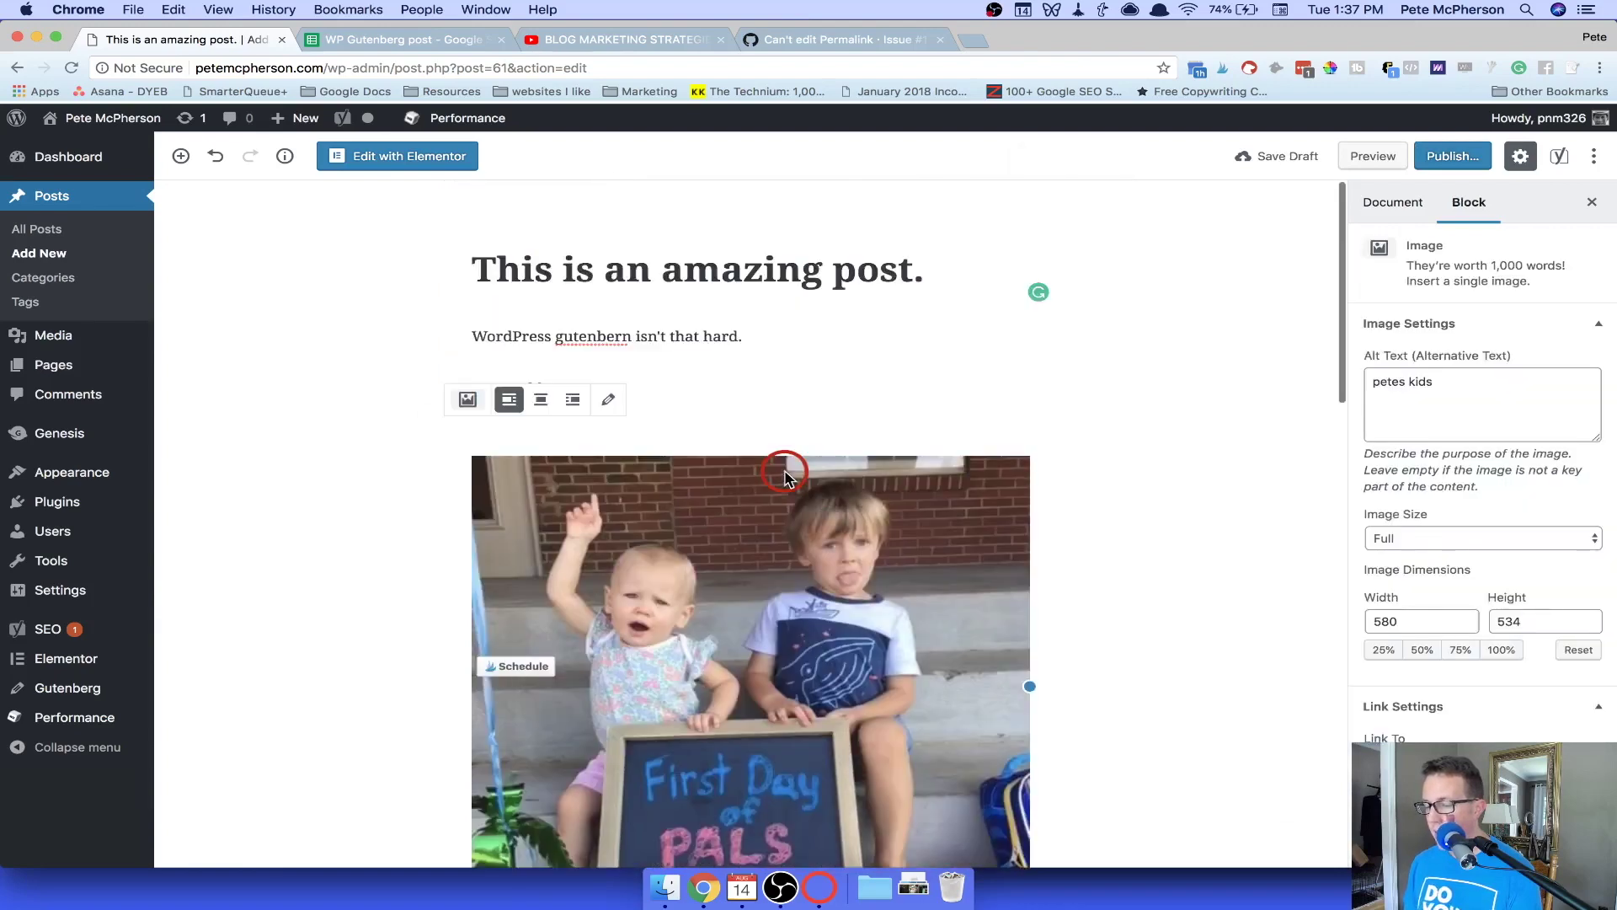
left_click(666, 339)
left_click(686, 426)
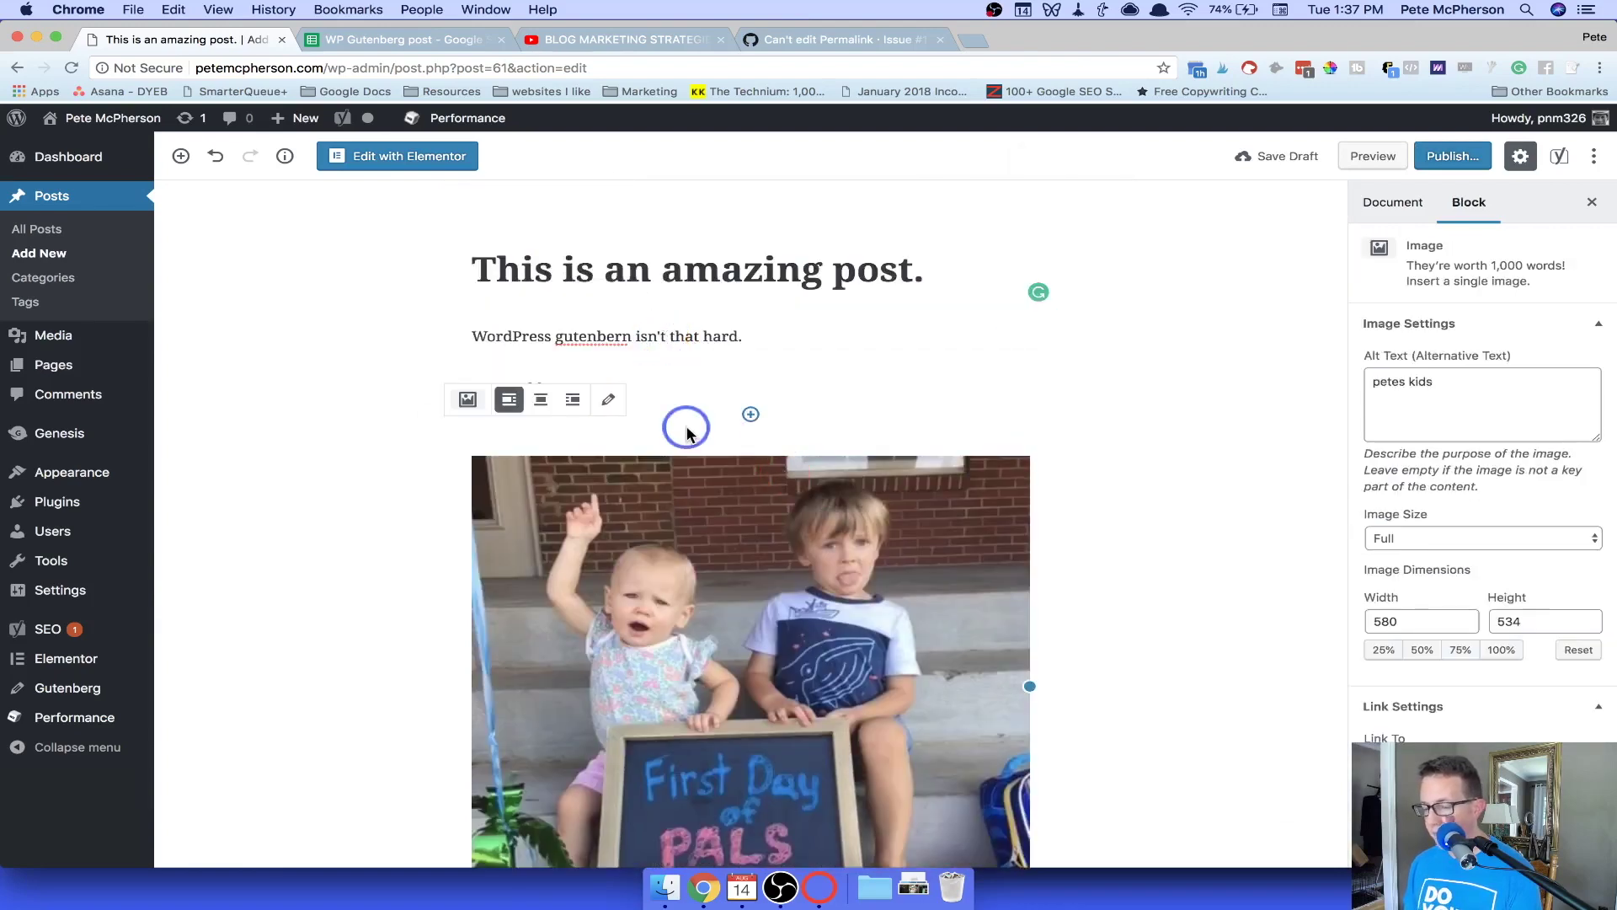
left_click(741, 367)
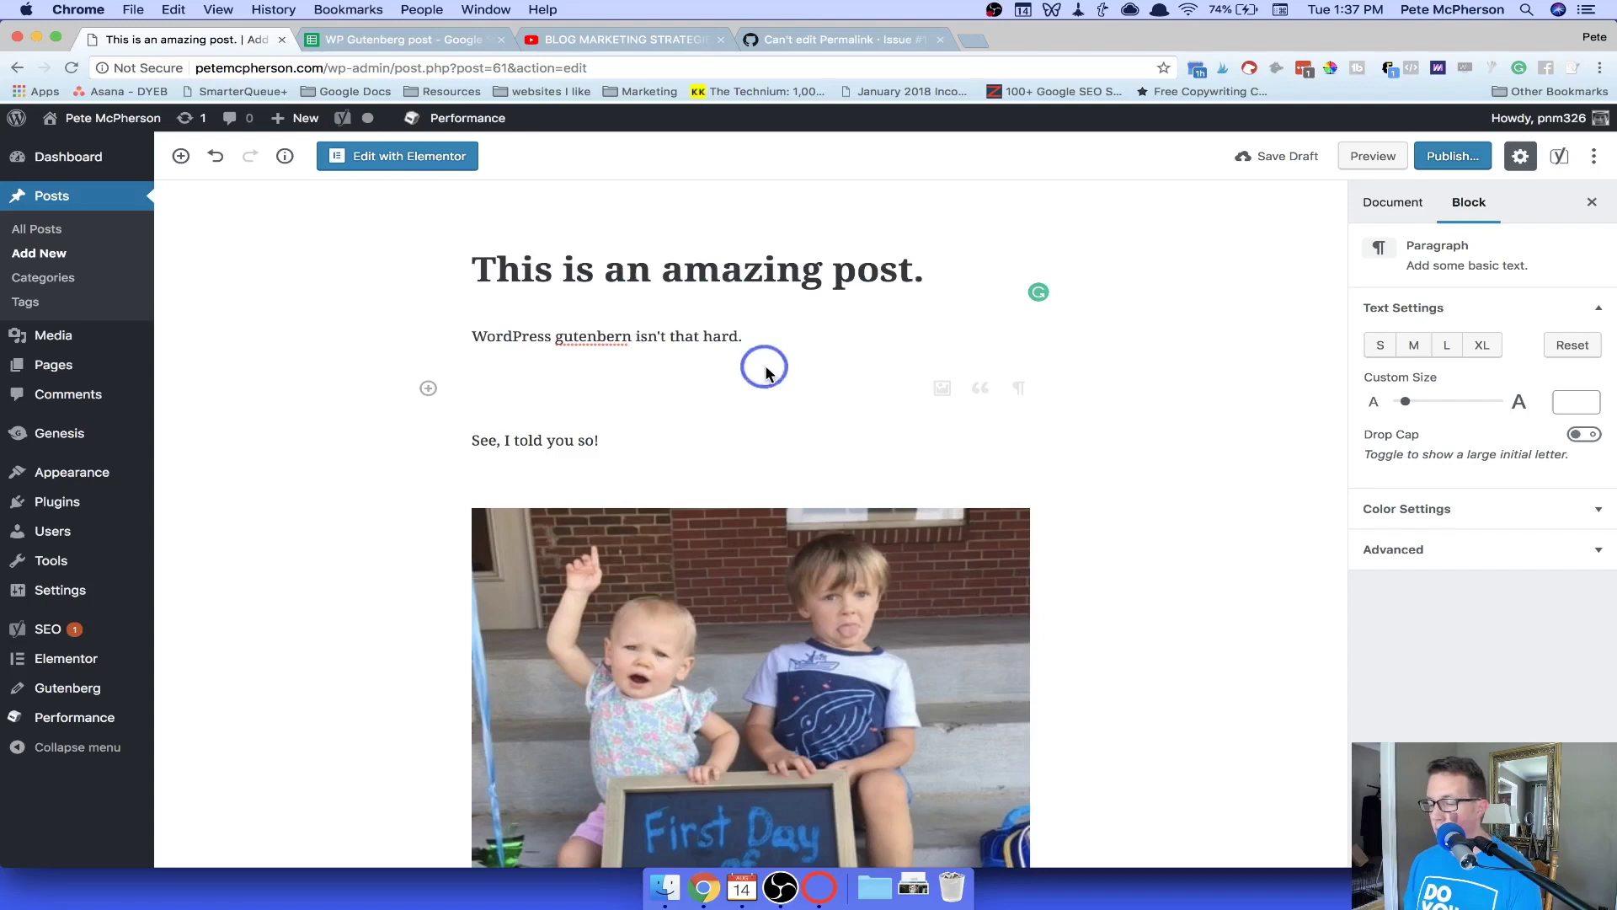
left_click_drag(695, 600, 664, 371)
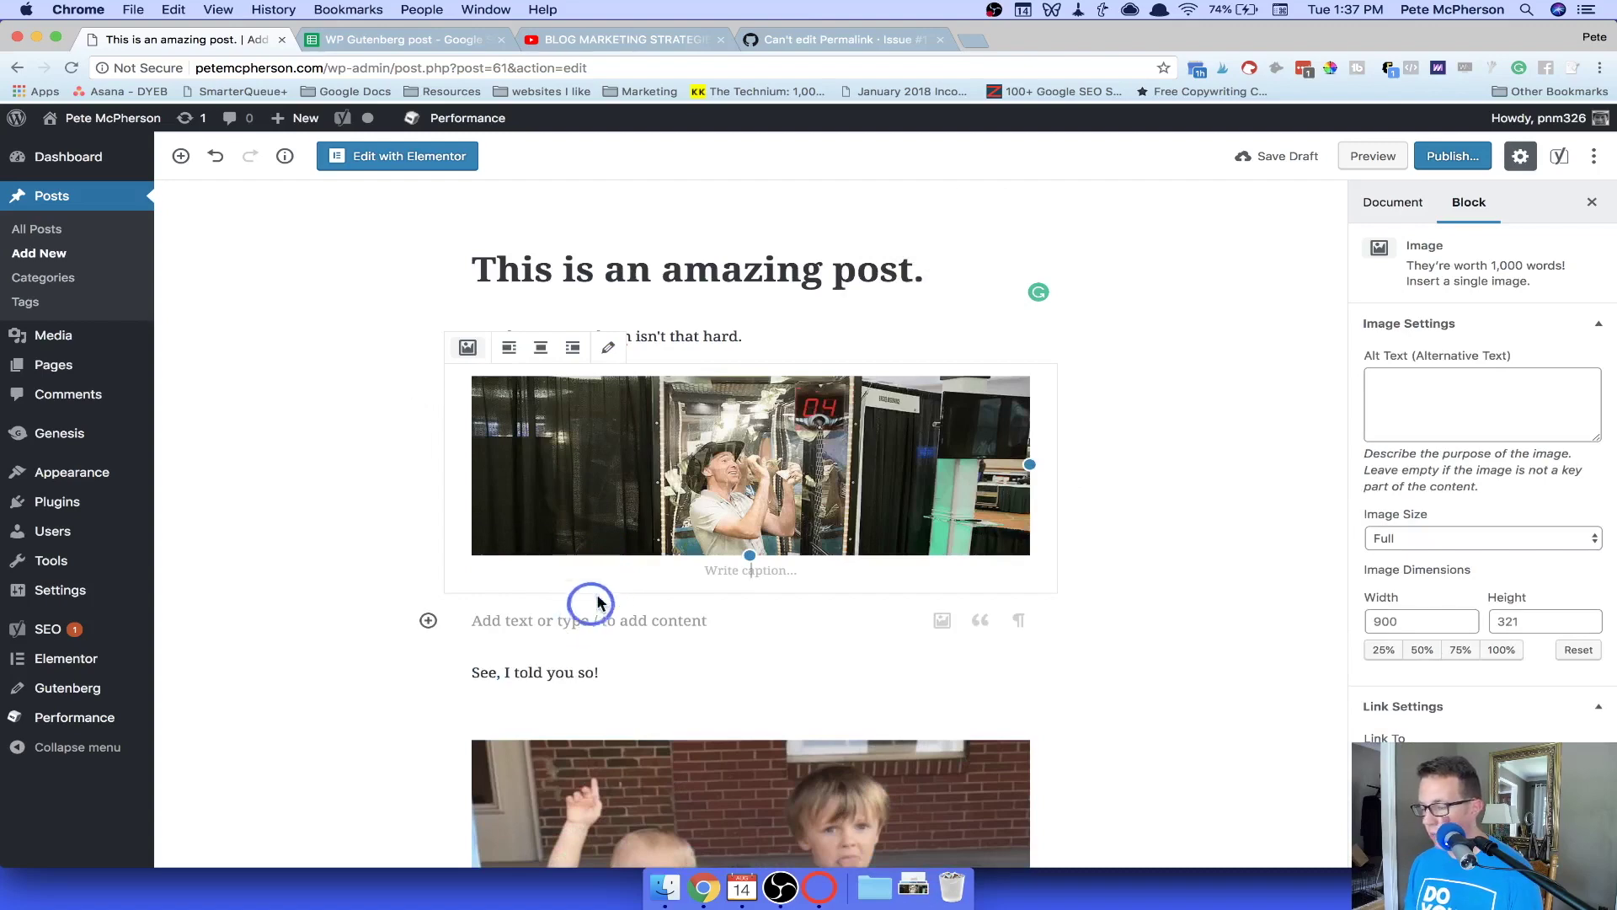
Move the 'See, I told you so!' paragraph below the kids' image.
scroll(792, 624, "down", 10)
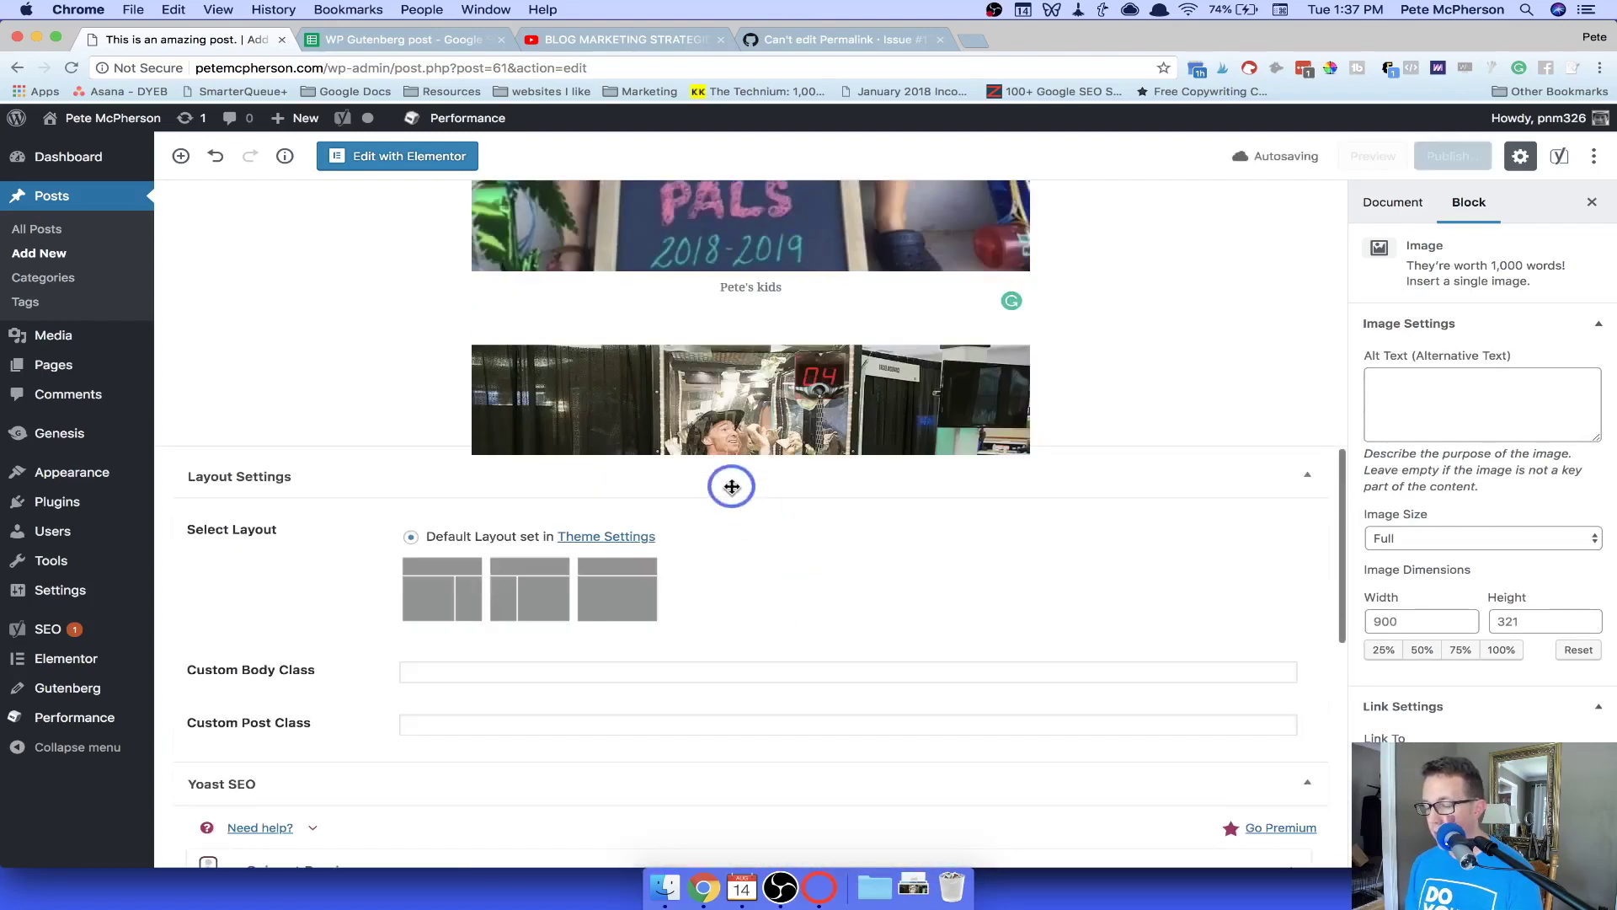
left_click(714, 395)
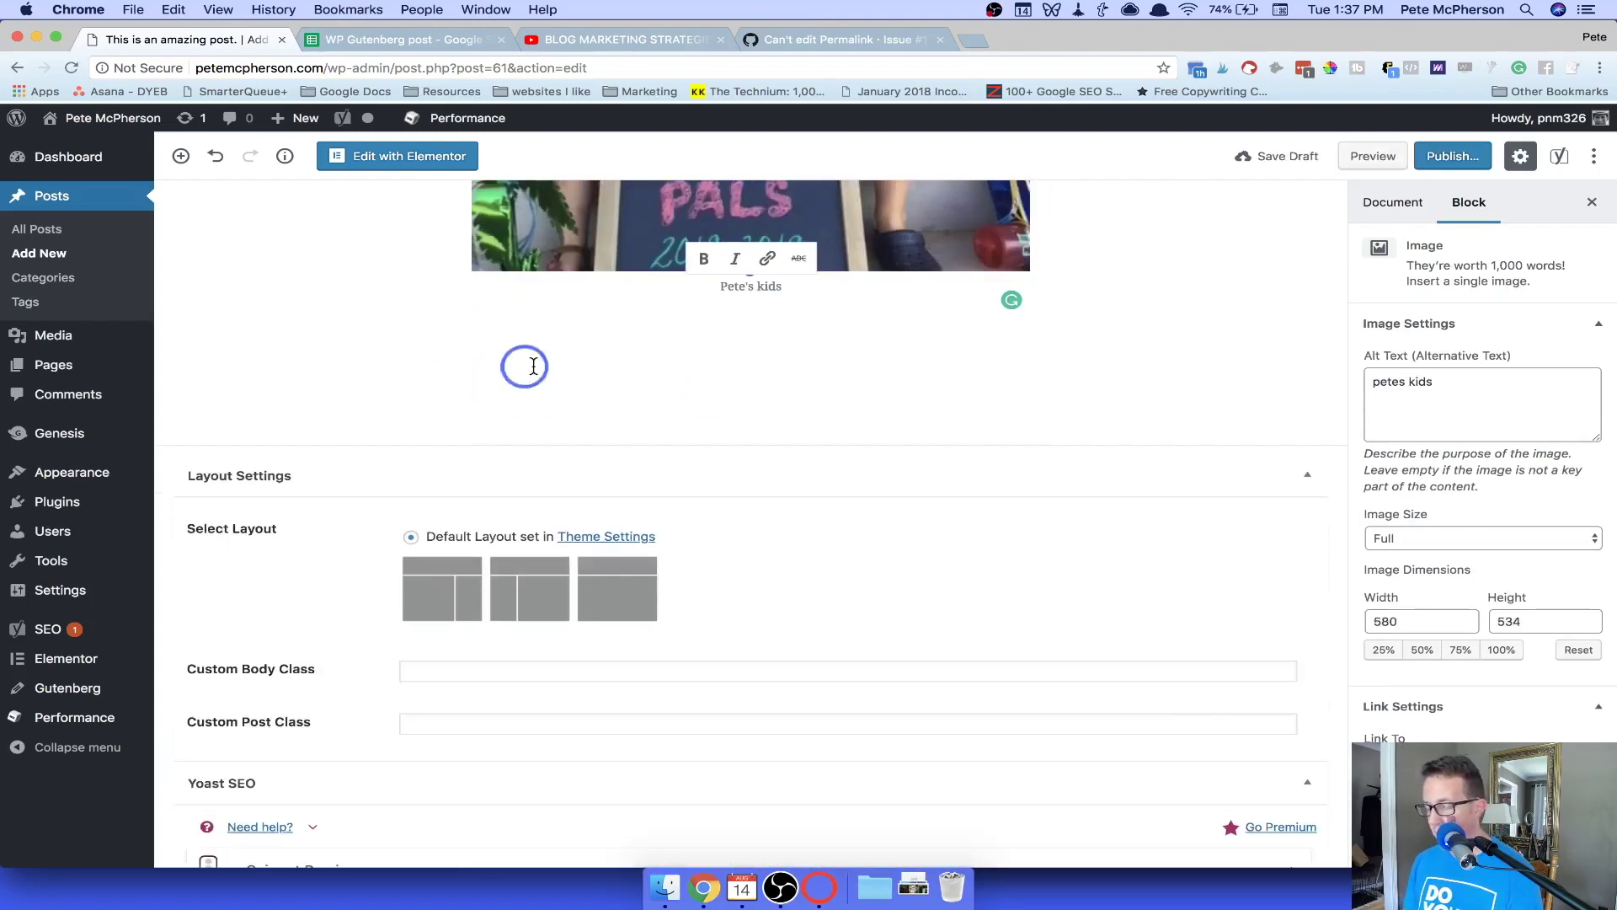
scroll(533, 365, "up", 10)
left_click(541, 646)
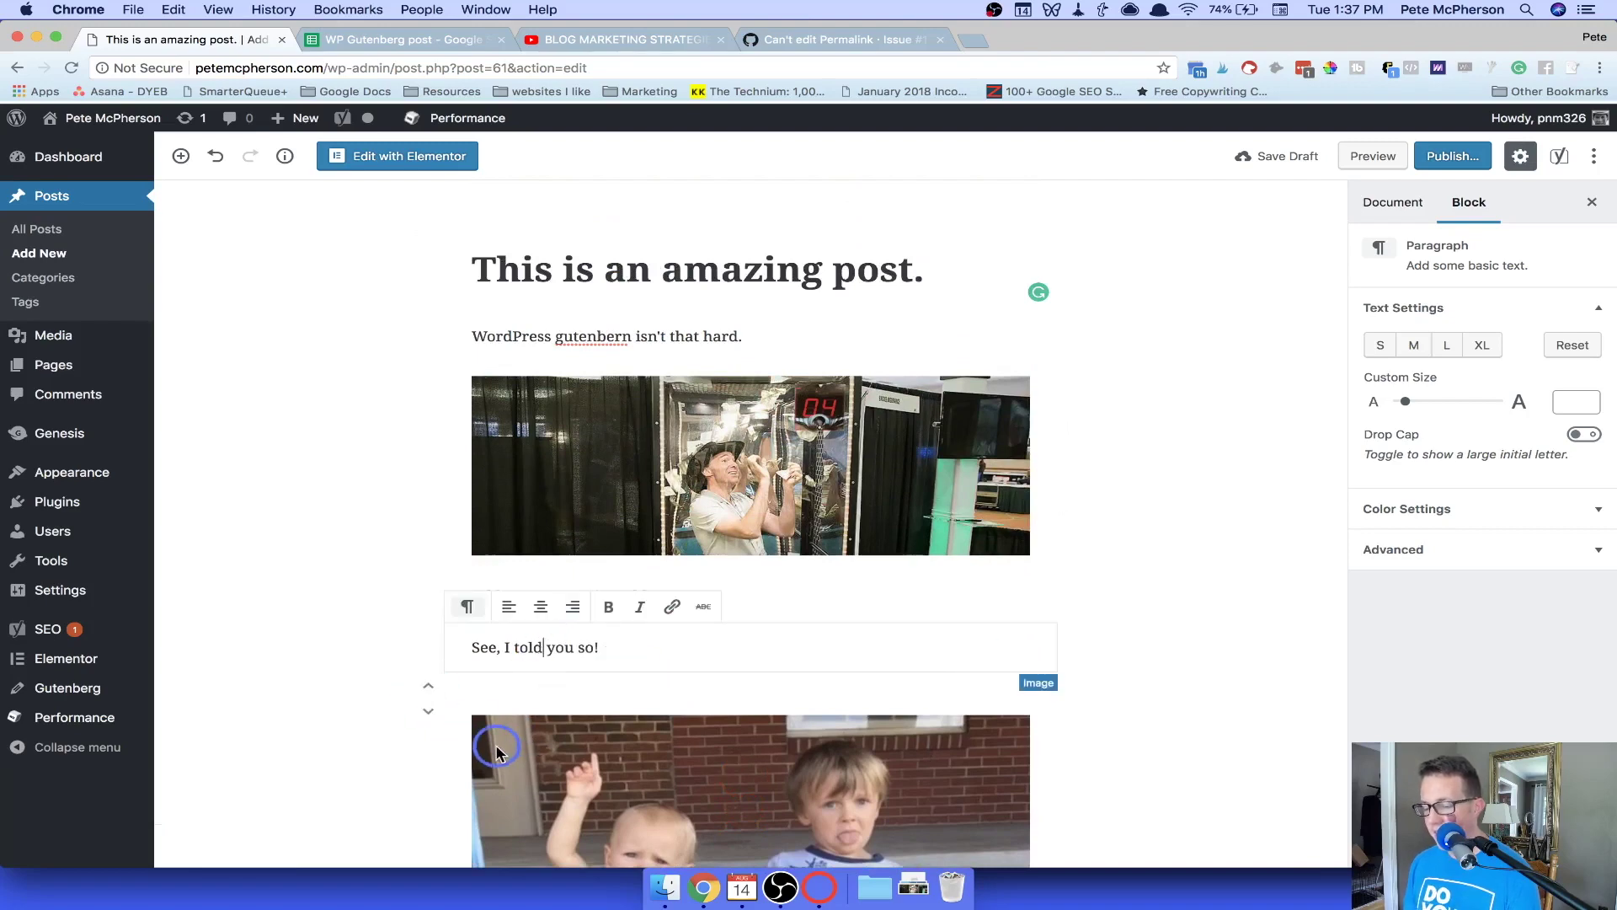
left_click(427, 692)
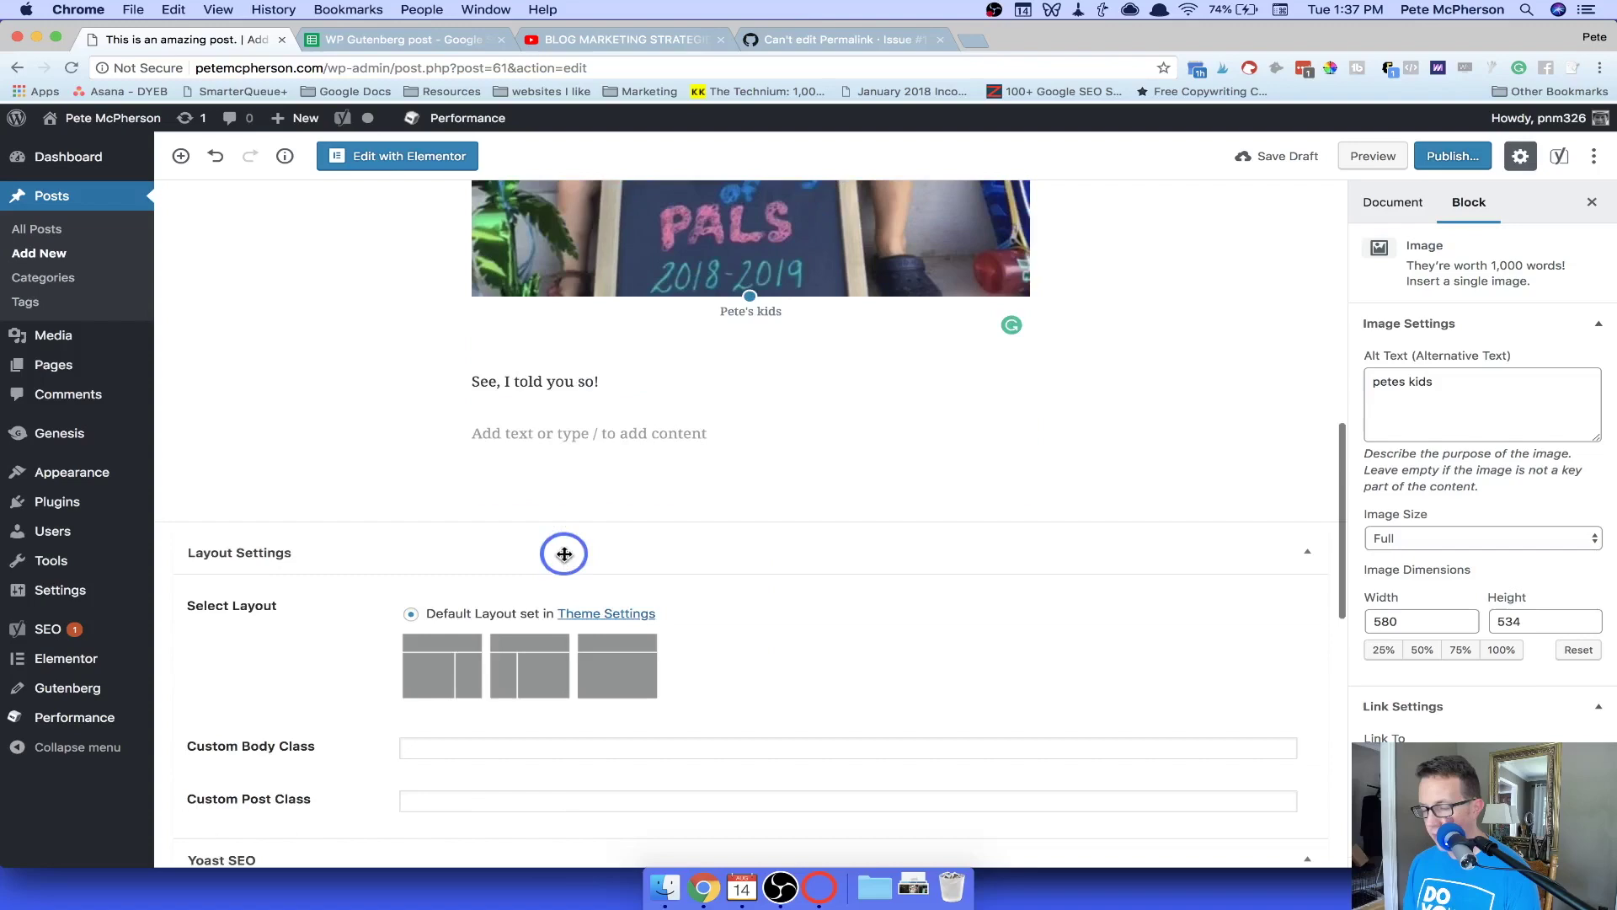
Type 'THis is supposed to be an H2 heading.' in the empty block below the first image.
left_click(576, 437)
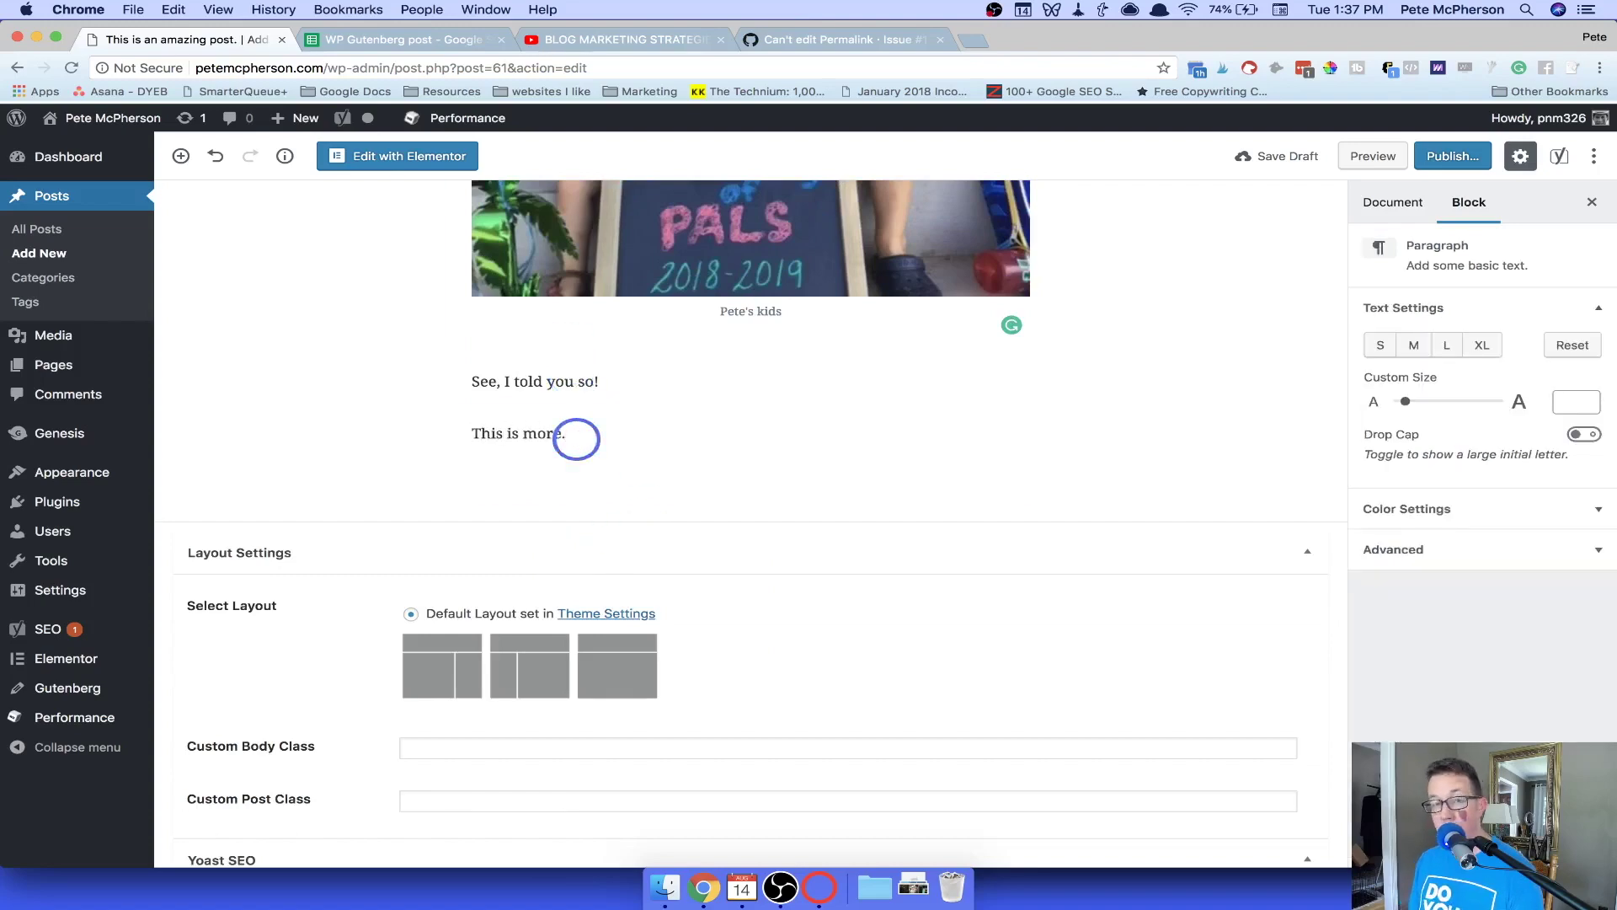
scroll(576, 437, "up", 10)
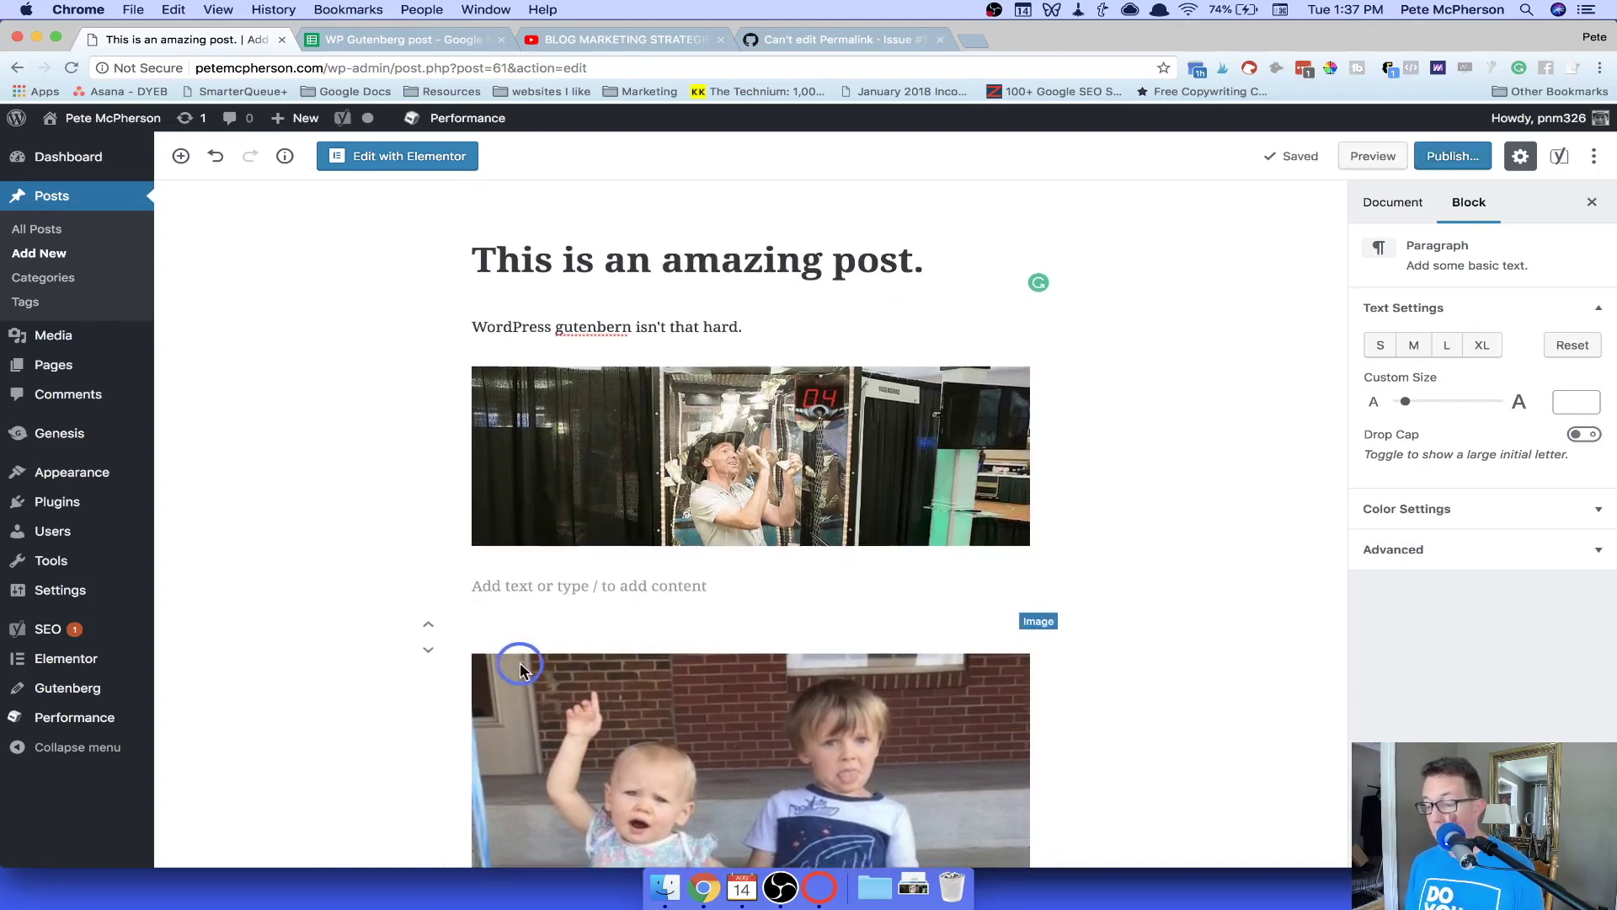
scroll(519, 670, "down", 8)
scroll(520, 665, "up", 8)
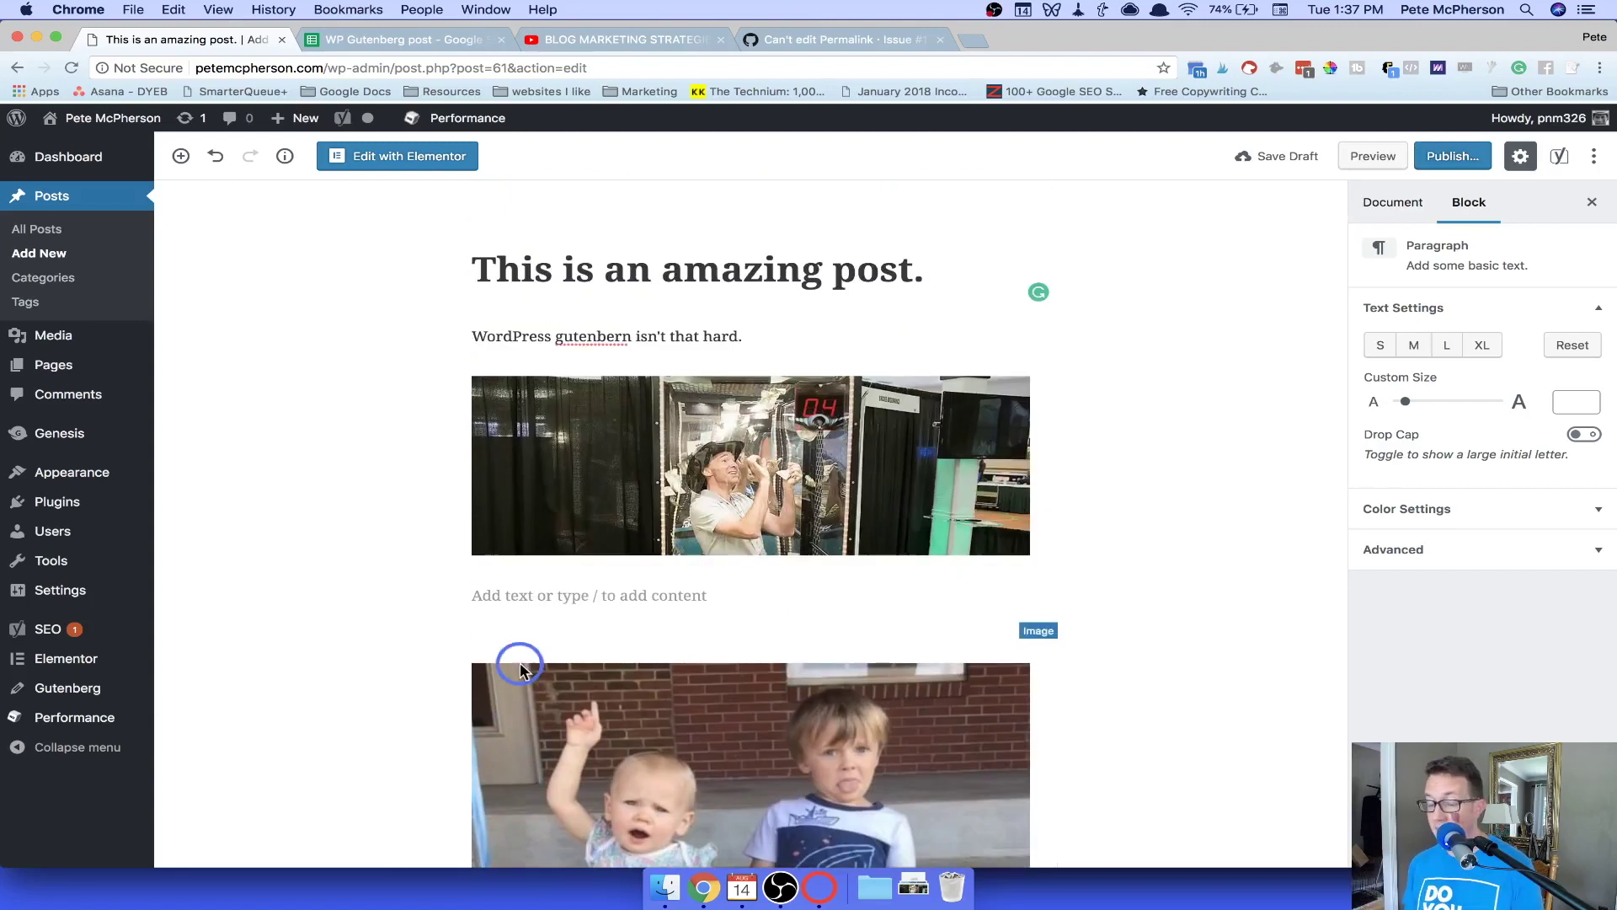
scroll(519, 662, "down", 8)
left_click(520, 664)
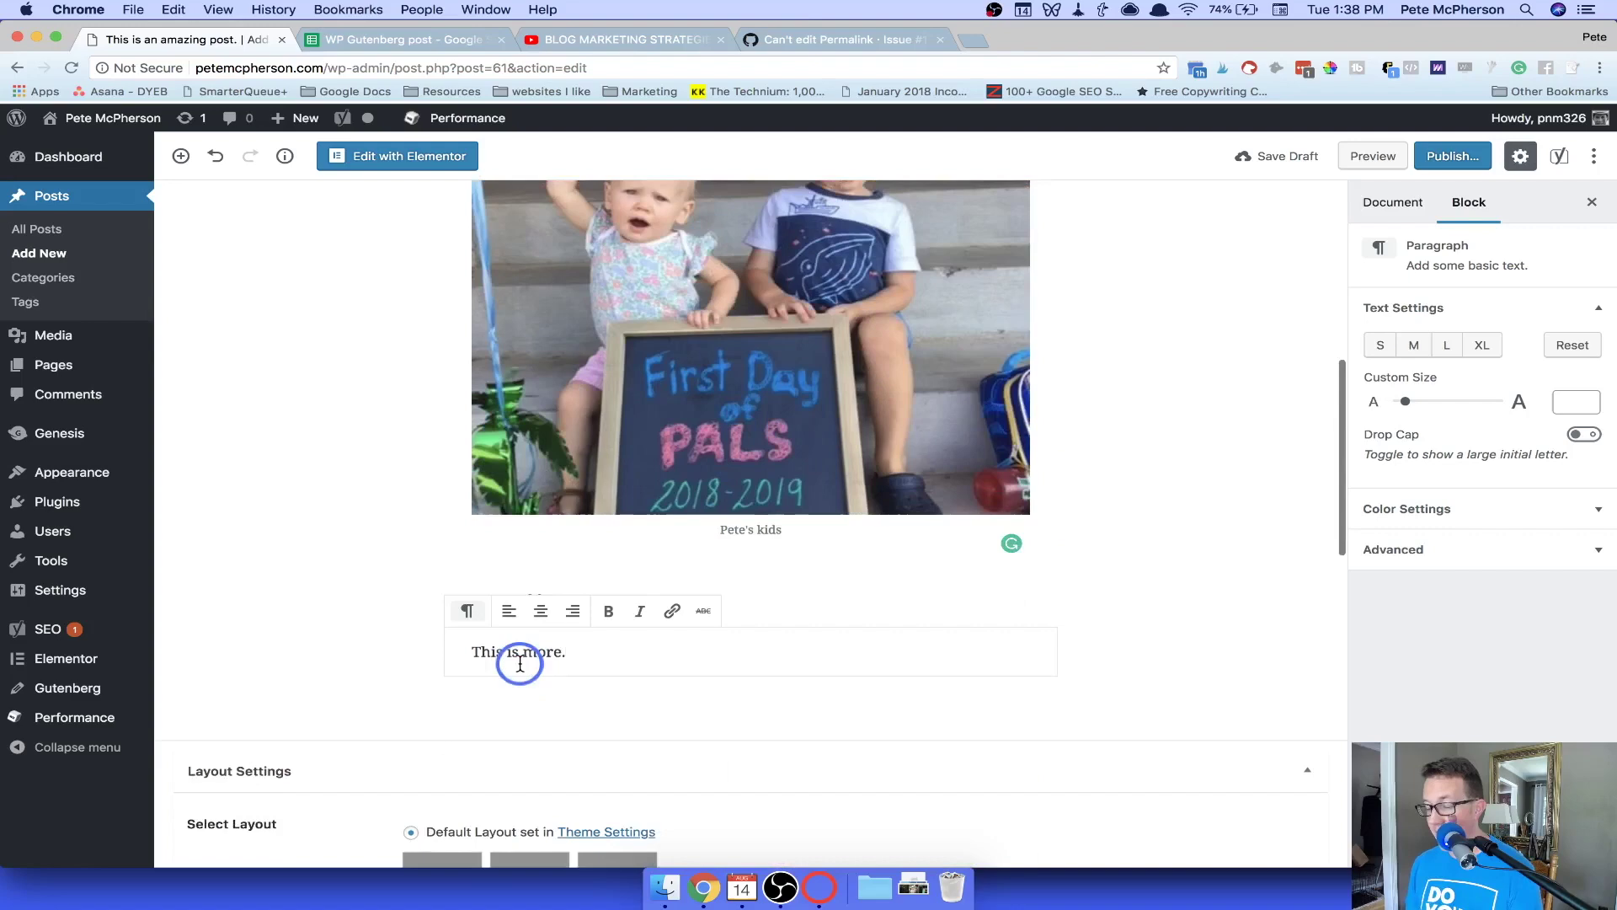
scroll(520, 665, "up", 8)
left_click(719, 460)
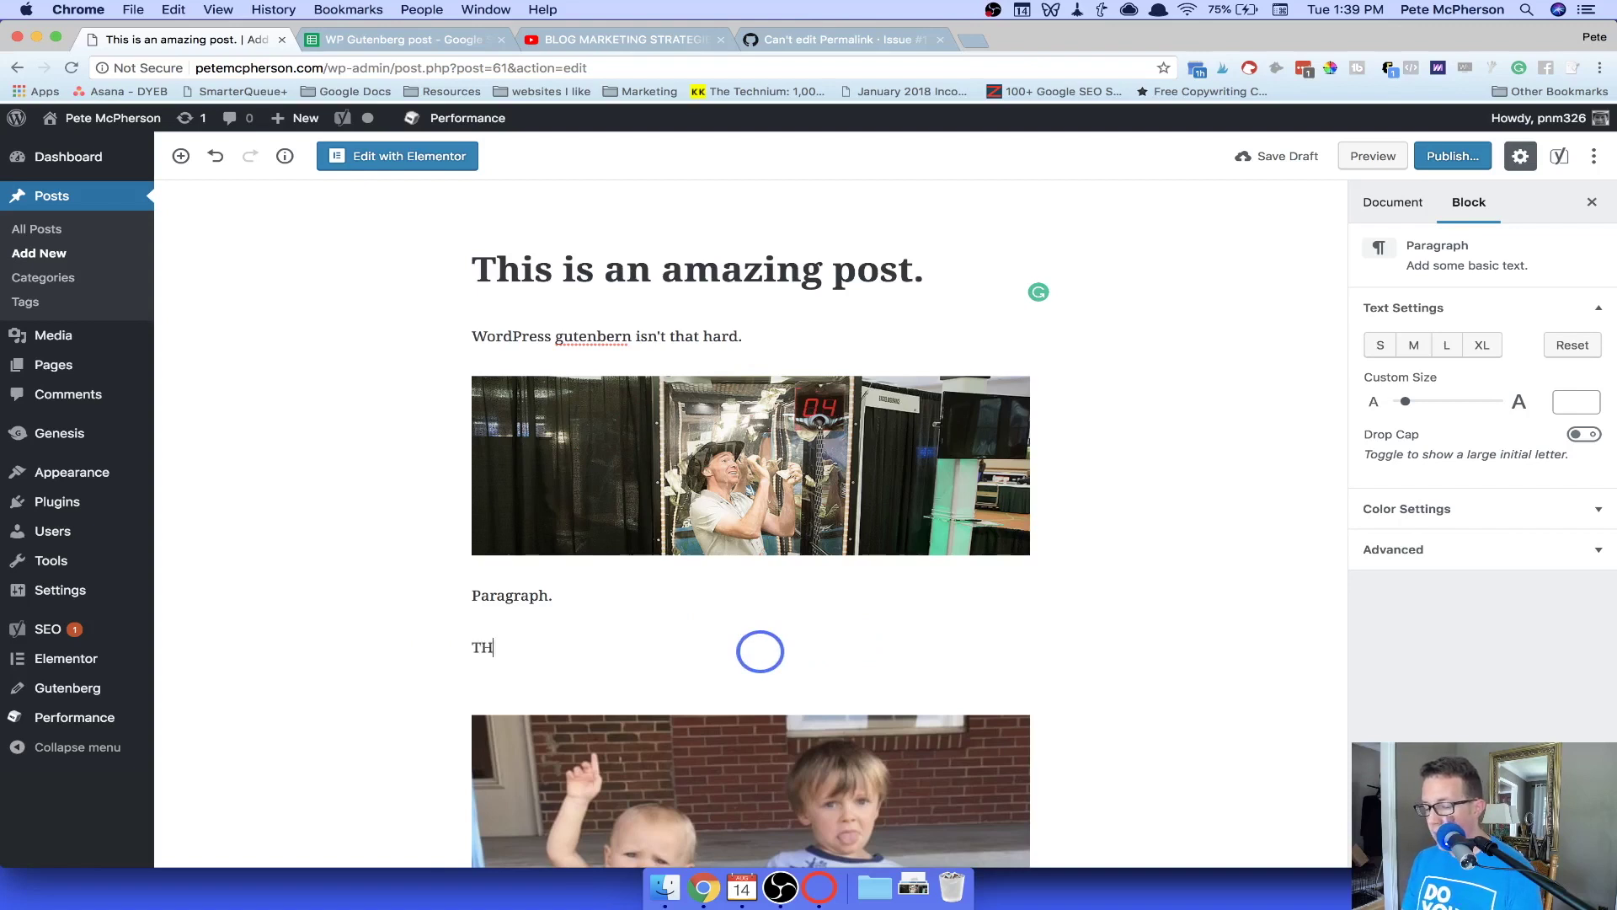
type("is is supposed to be an H2 heading.")
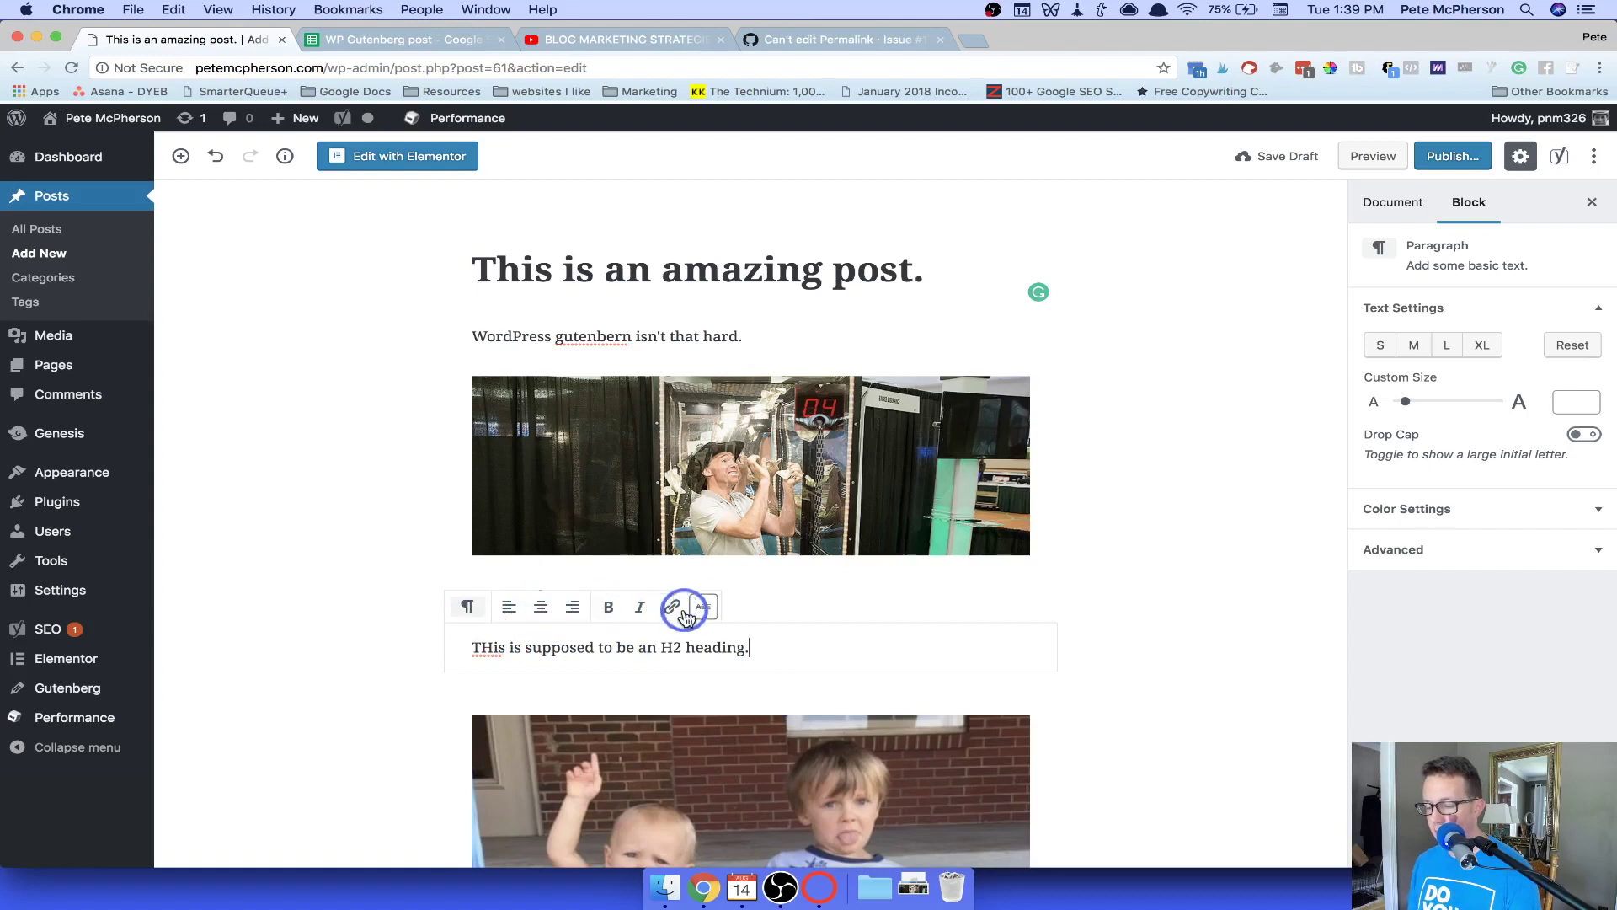
Transform the line into a Heading block at level H2, keeping left alignment.
left_click(469, 608)
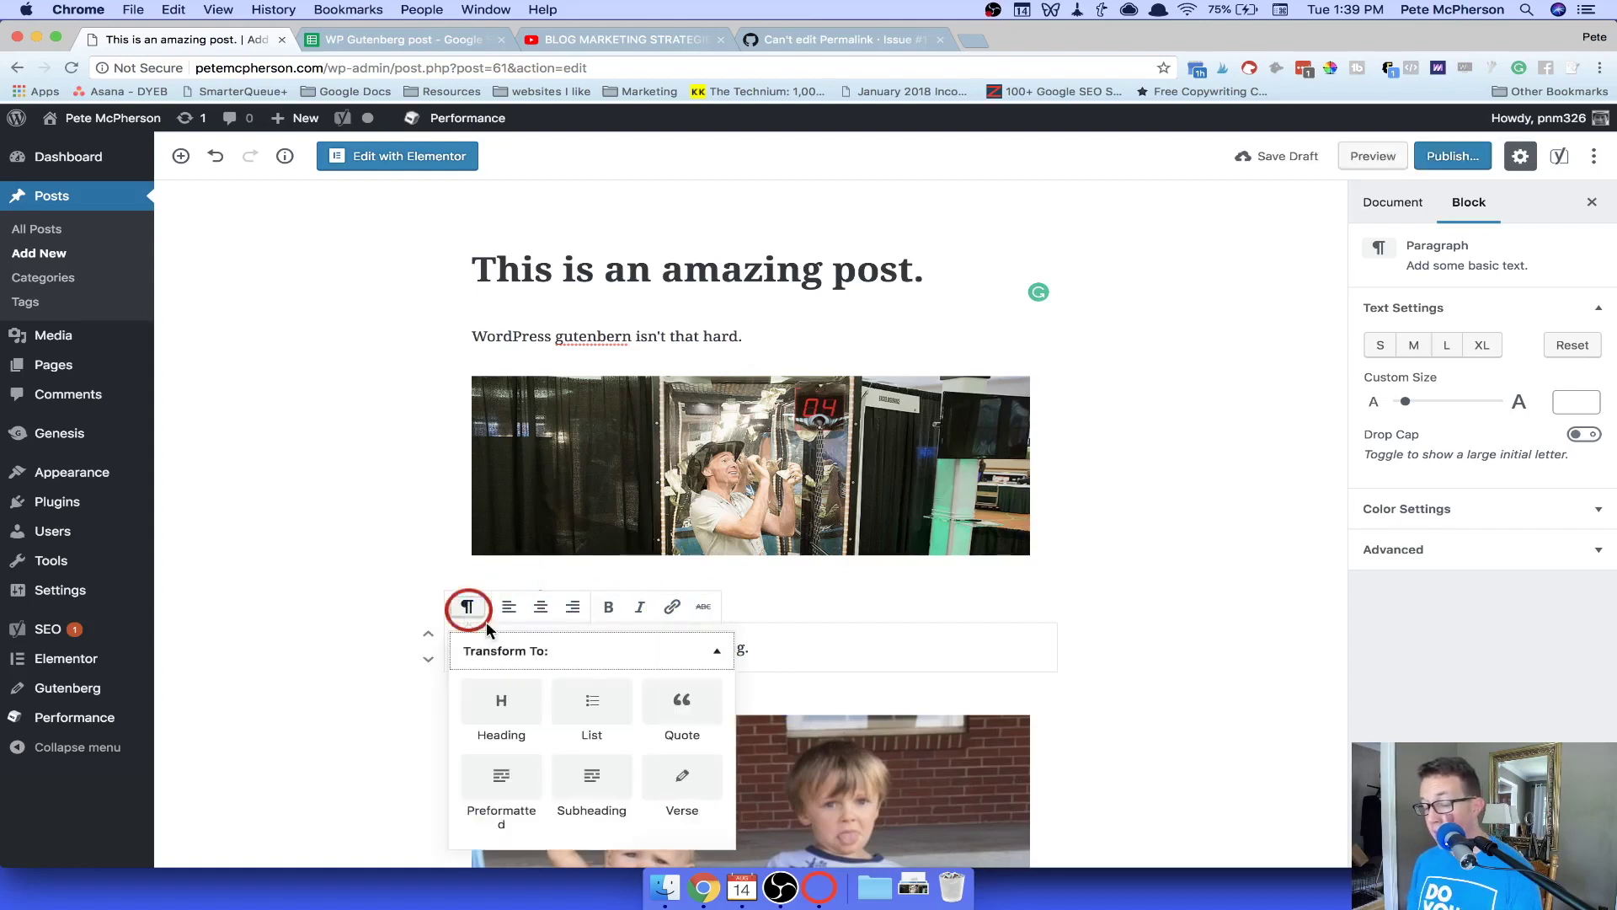
left_click(512, 712)
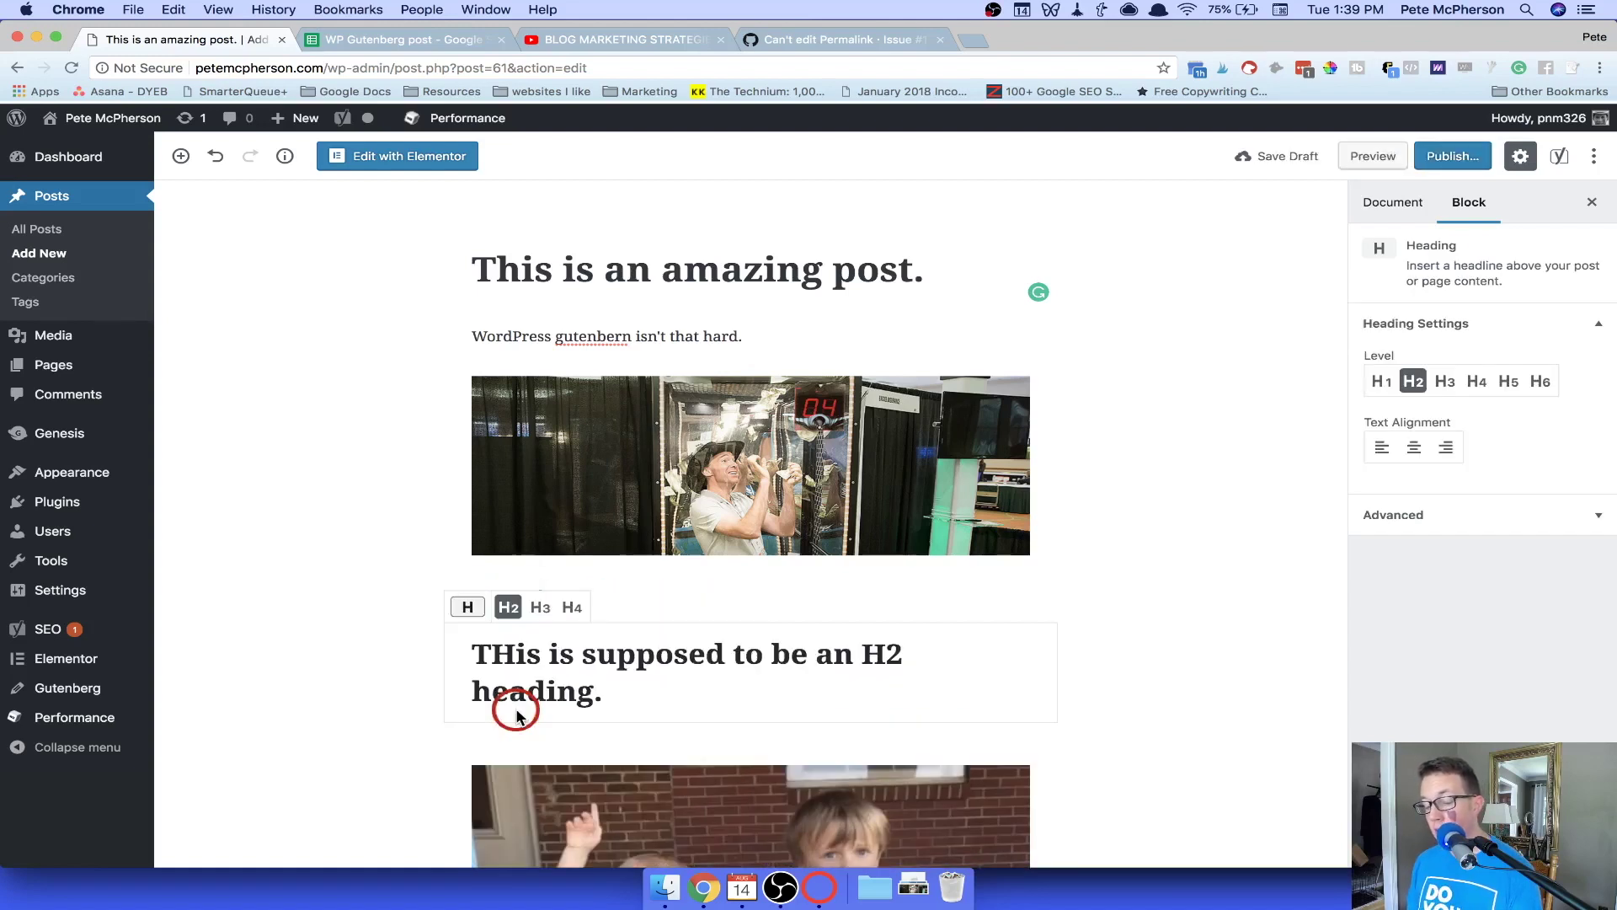
left_click(540, 607)
left_click(572, 608)
left_click(509, 607)
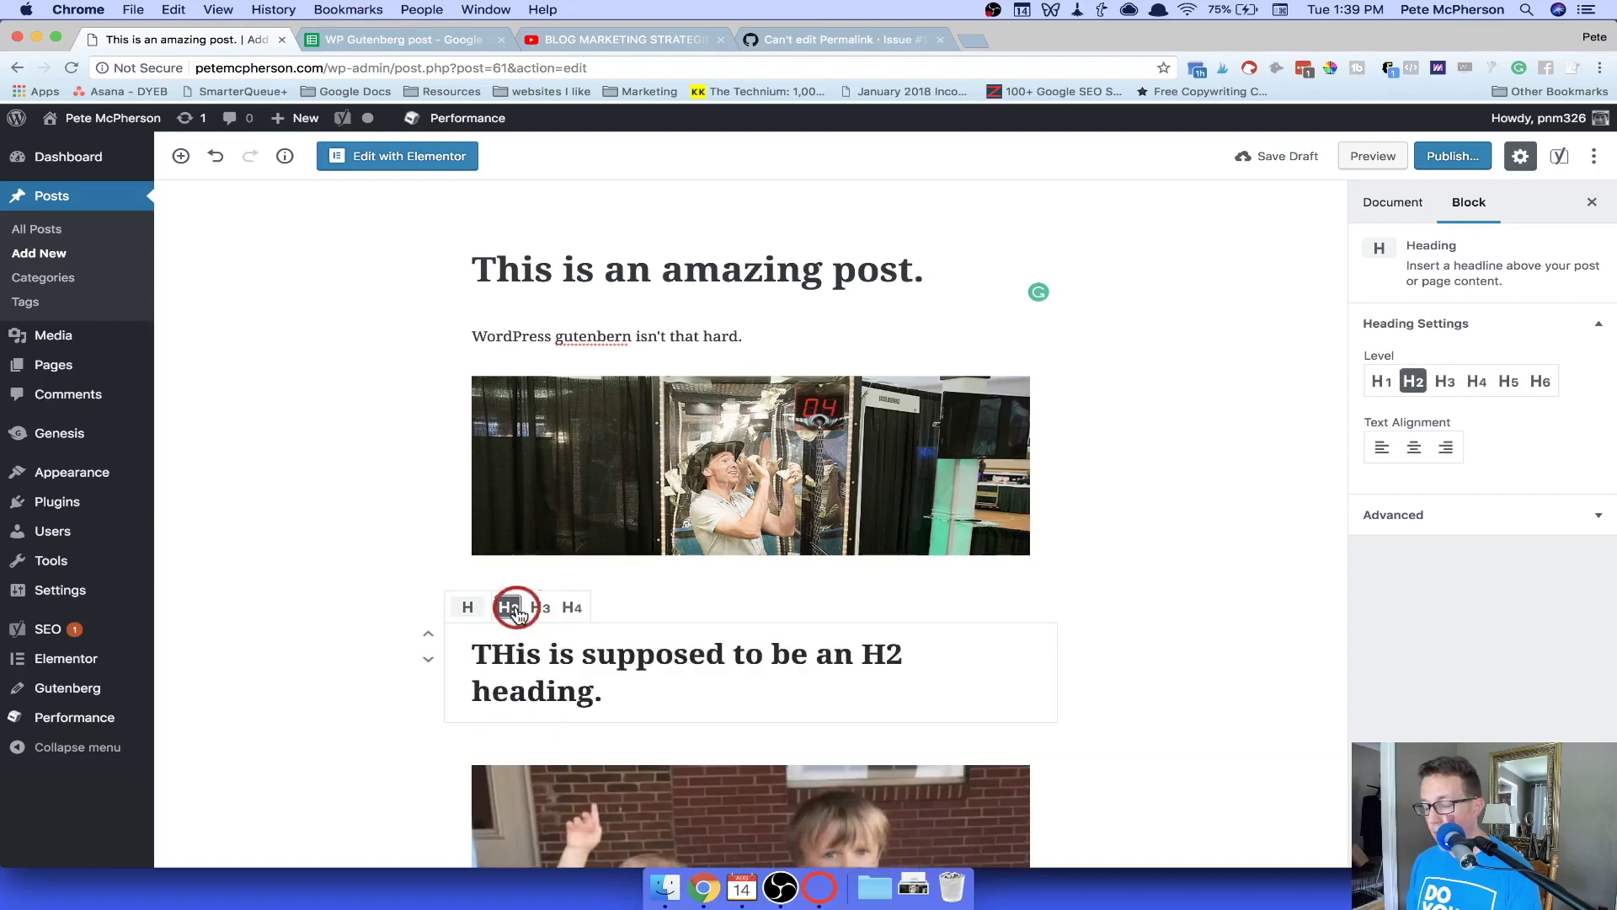
left_click(1415, 447)
left_click(1382, 453)
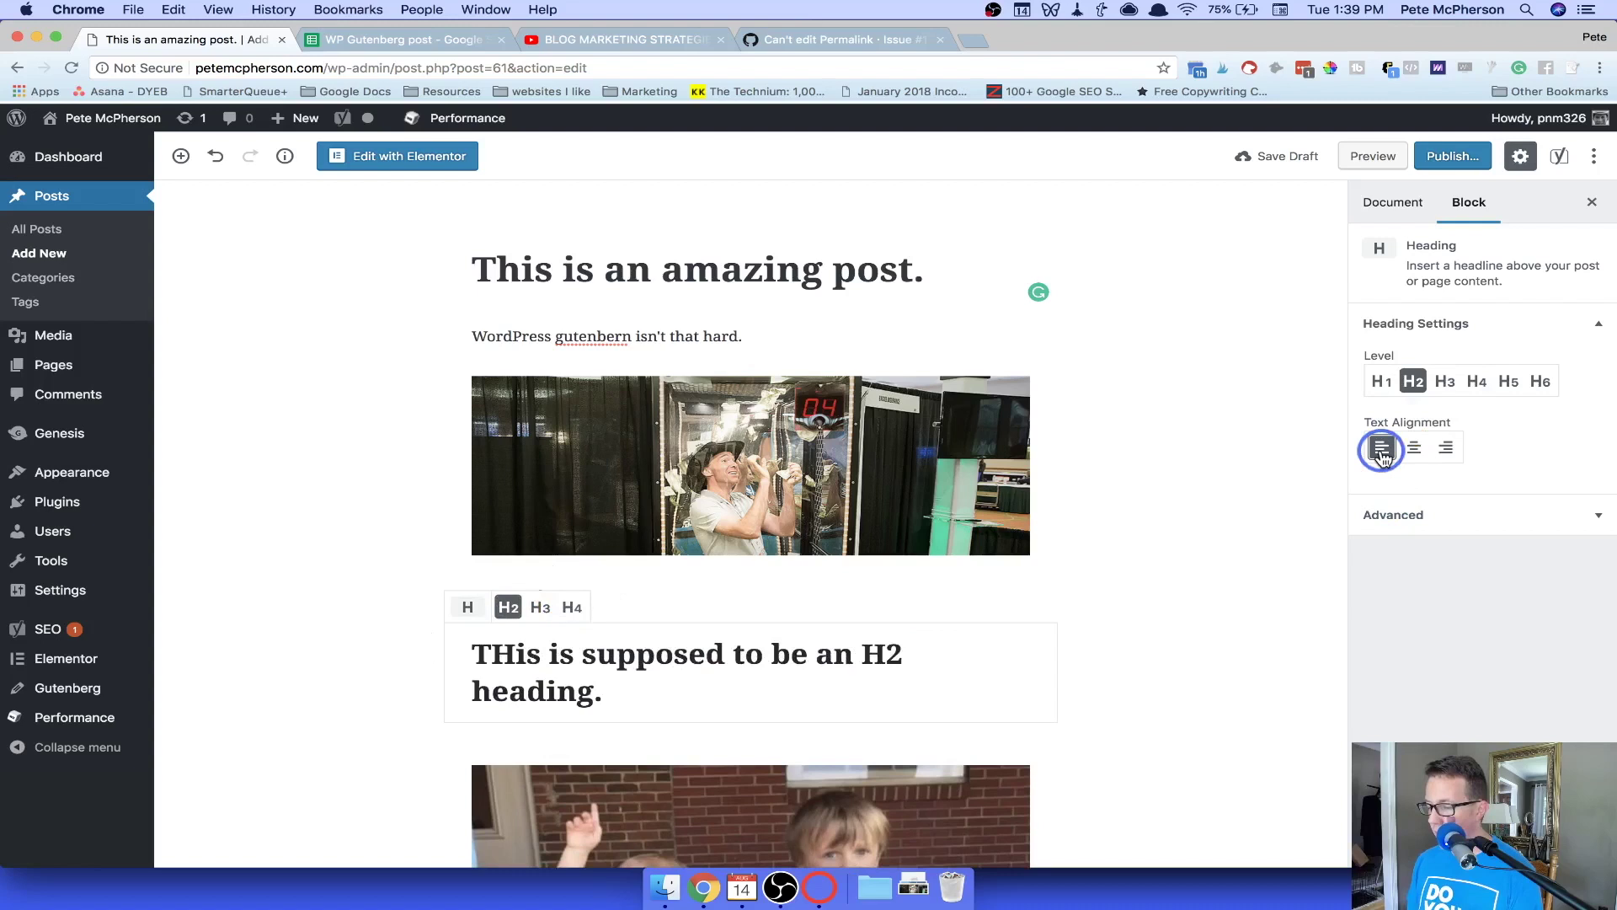
left_click(1398, 516)
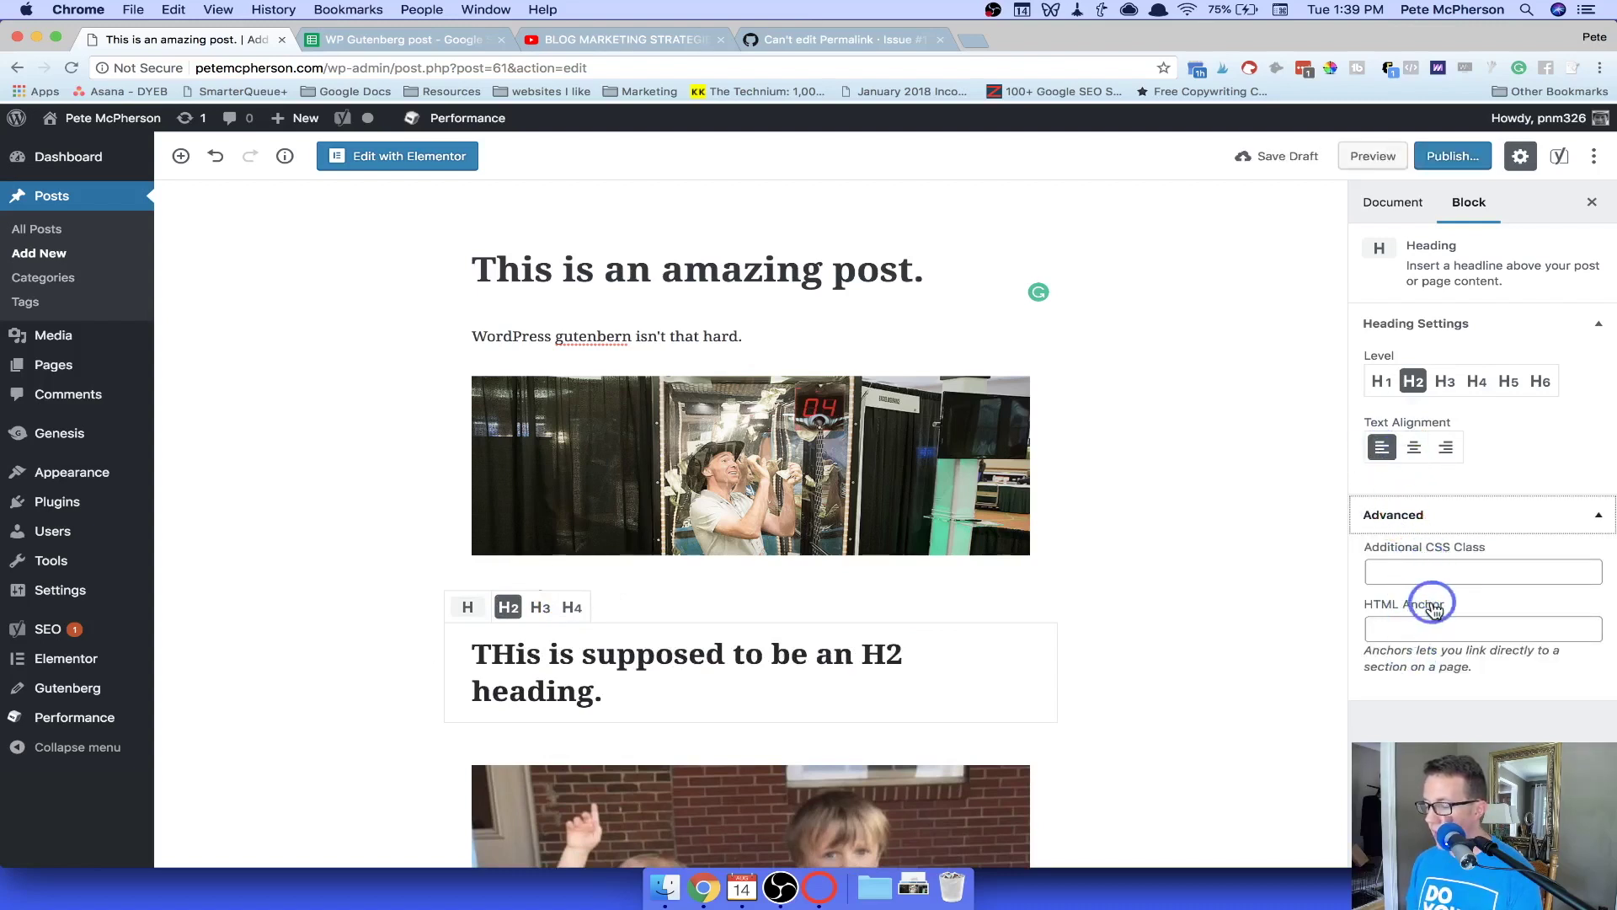
left_click(1410, 517)
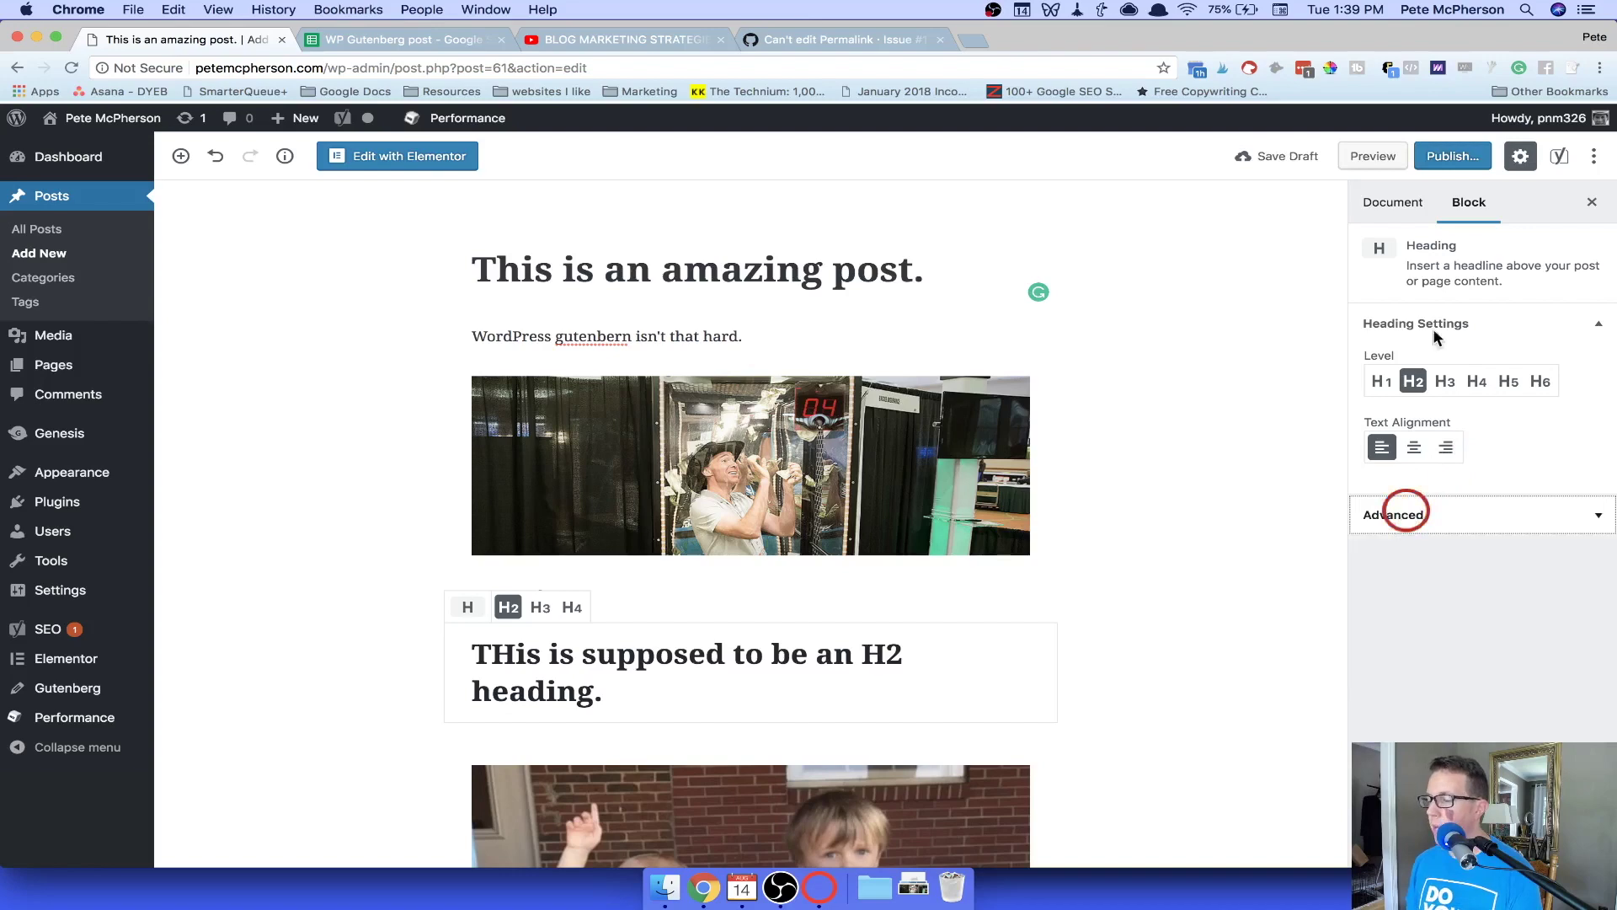
scroll(632, 712, "down", 10)
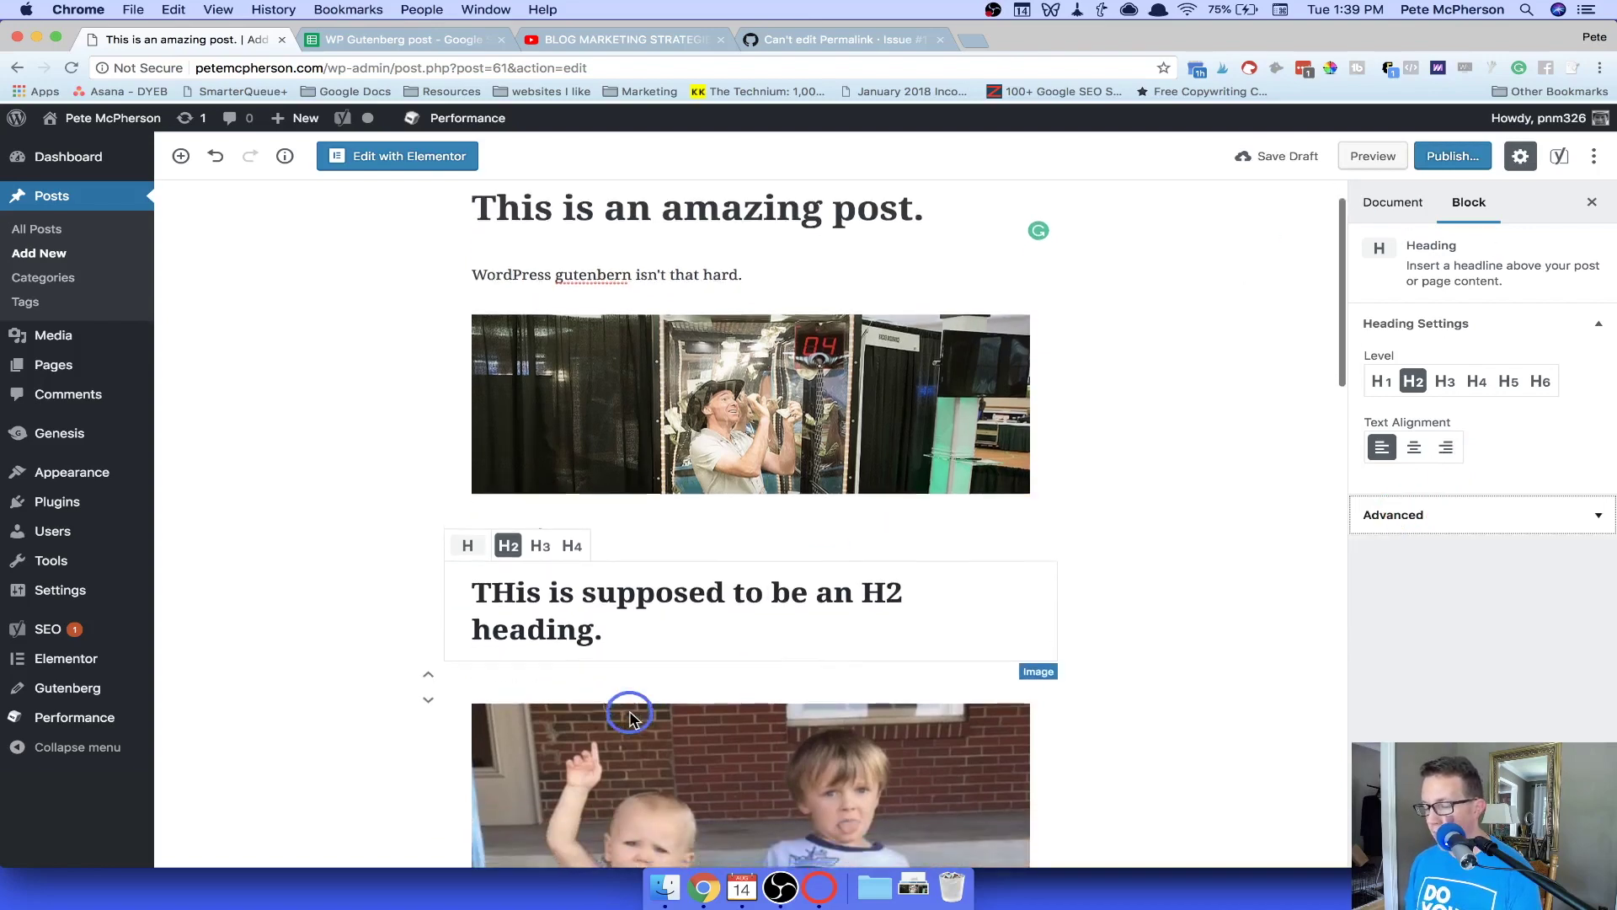
Add an H3 heading 'This is an h3 tag.' and move it above 'This is more.'.
left_click(578, 650)
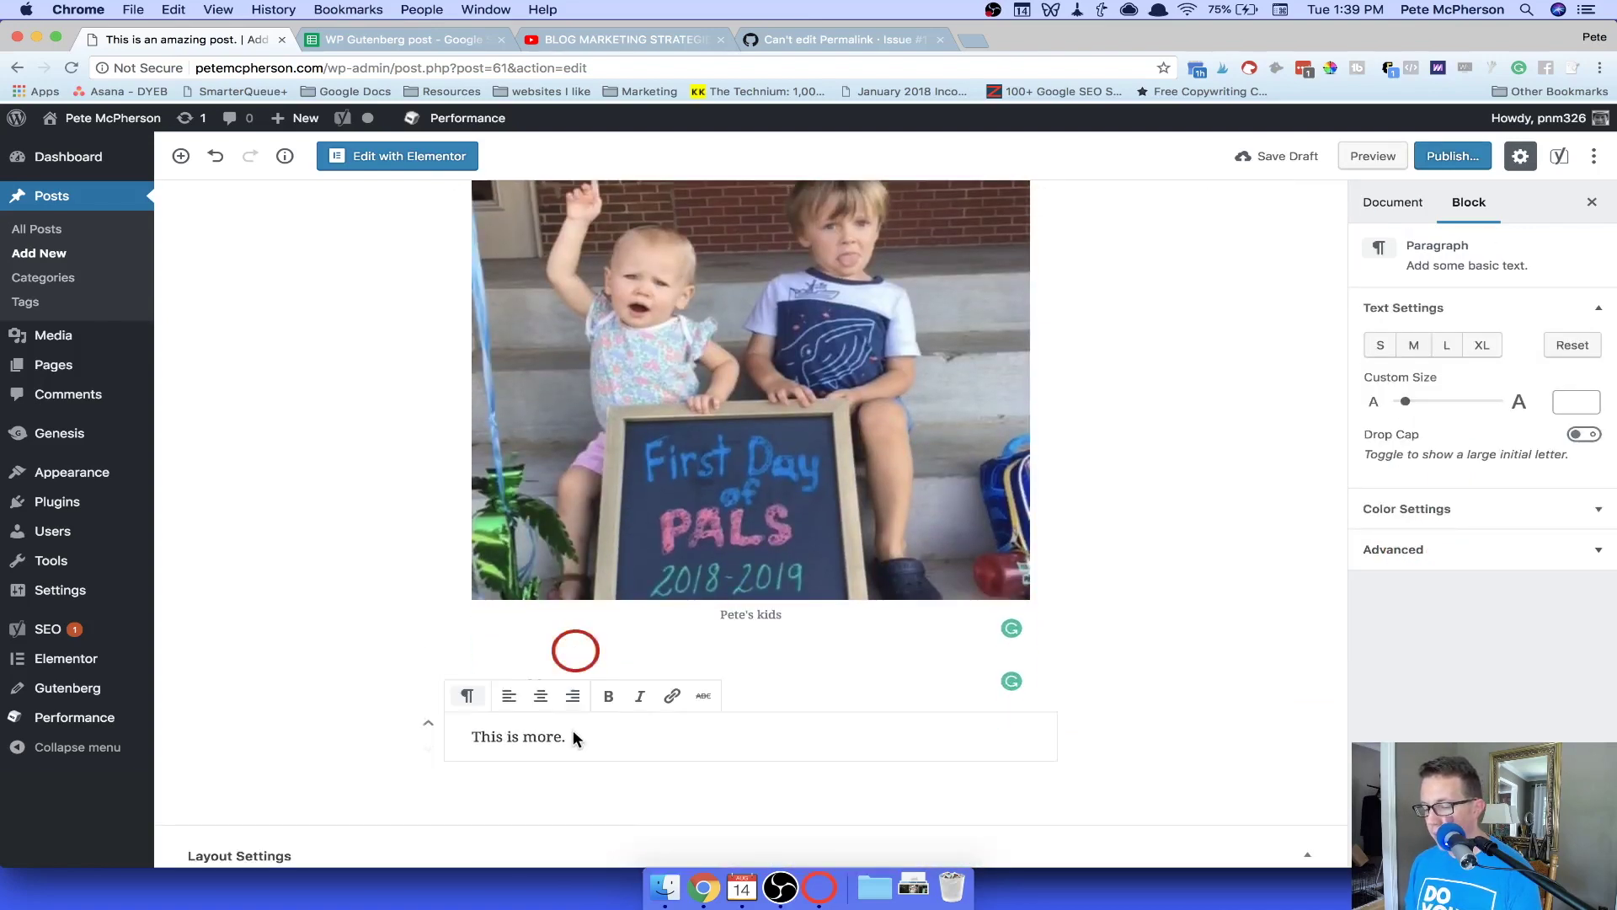
scroll(578, 741, "down", 3)
left_click(181, 156)
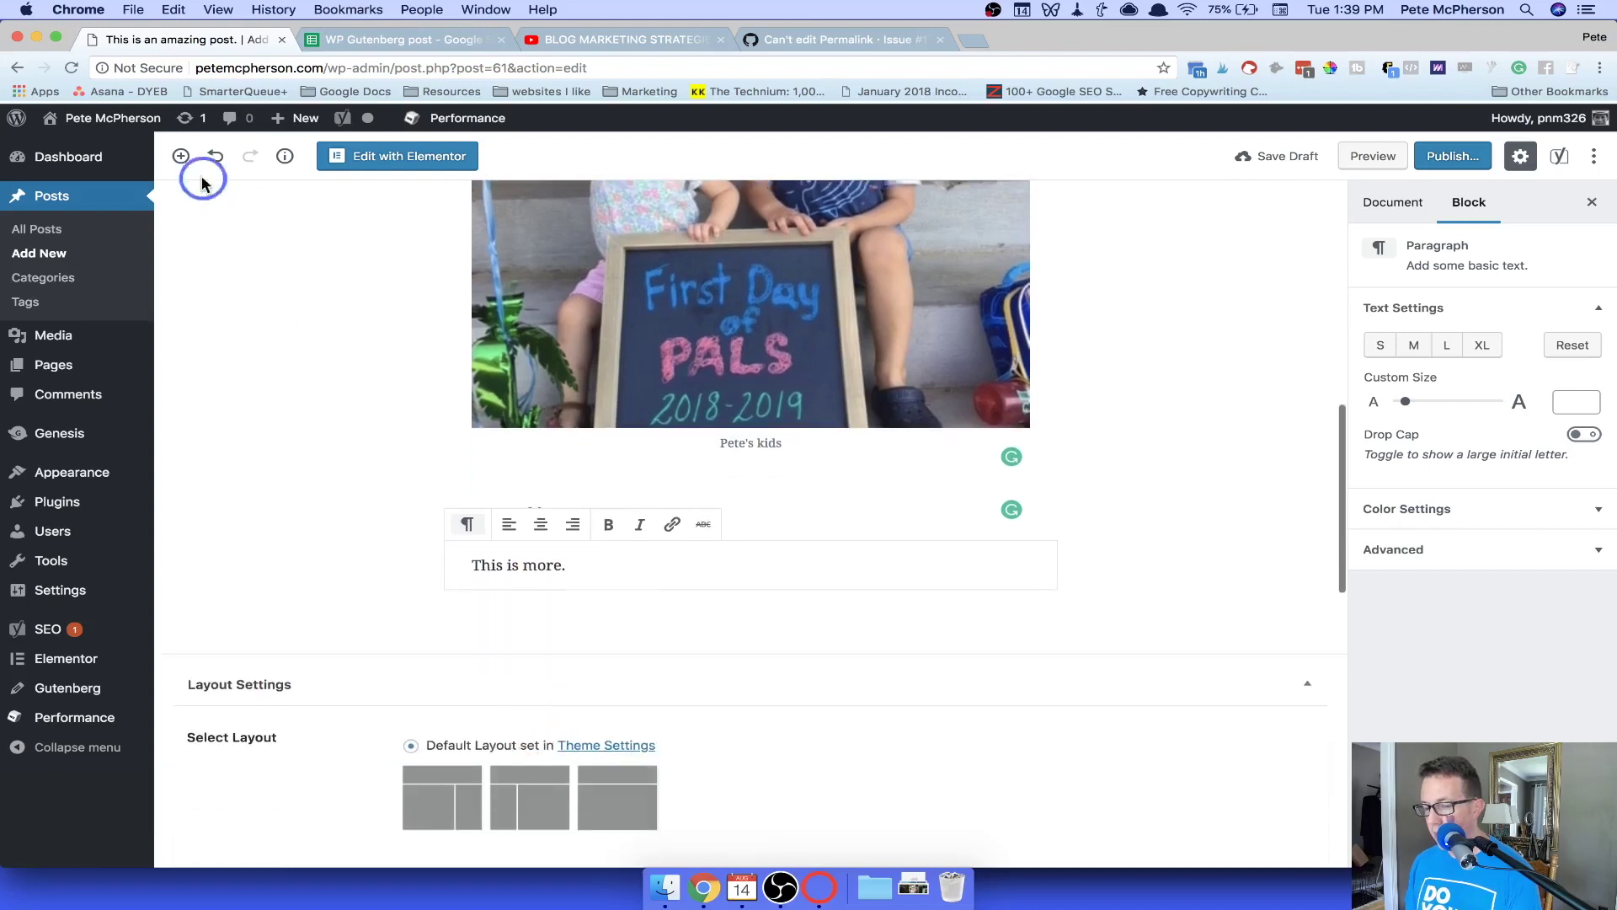
left_click(329, 361)
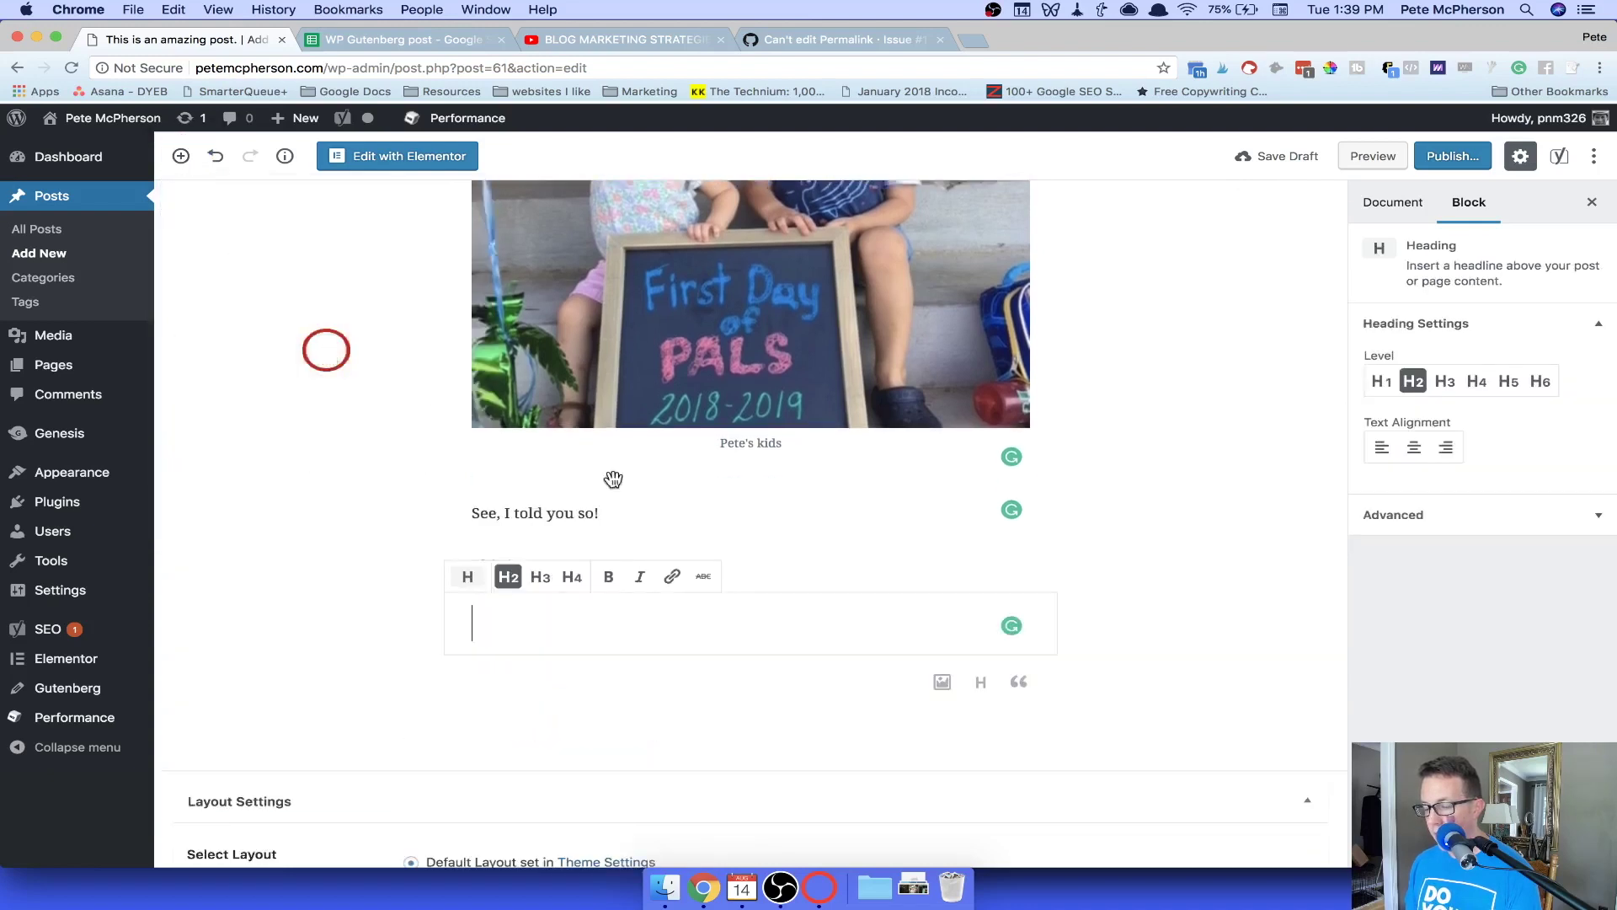
left_click(540, 581)
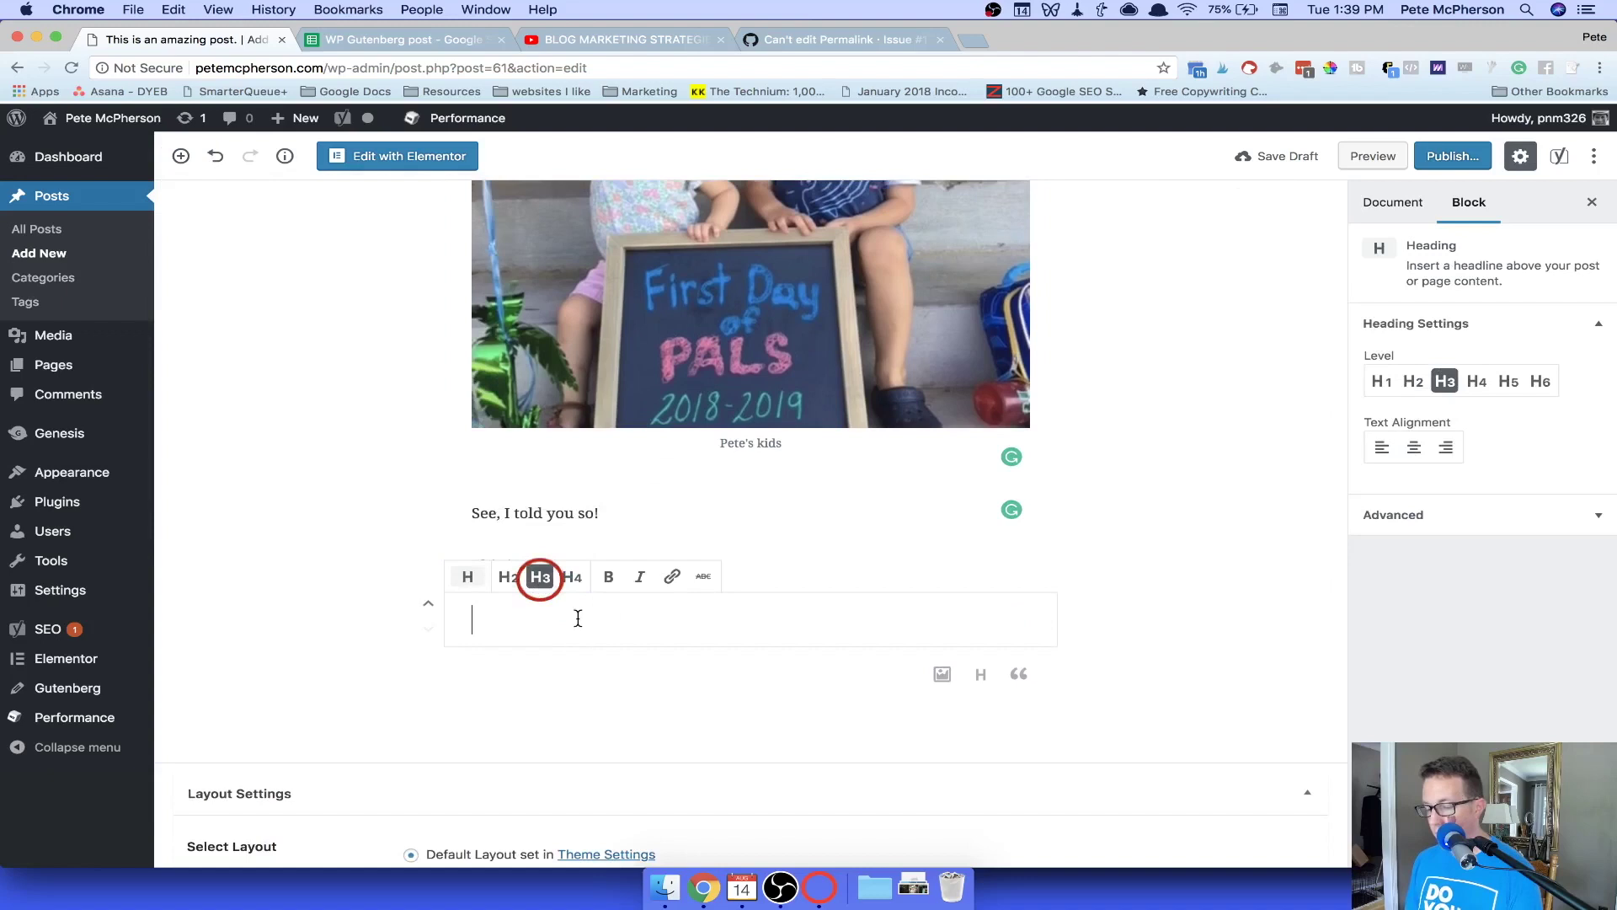
type("This is an h3 tag.")
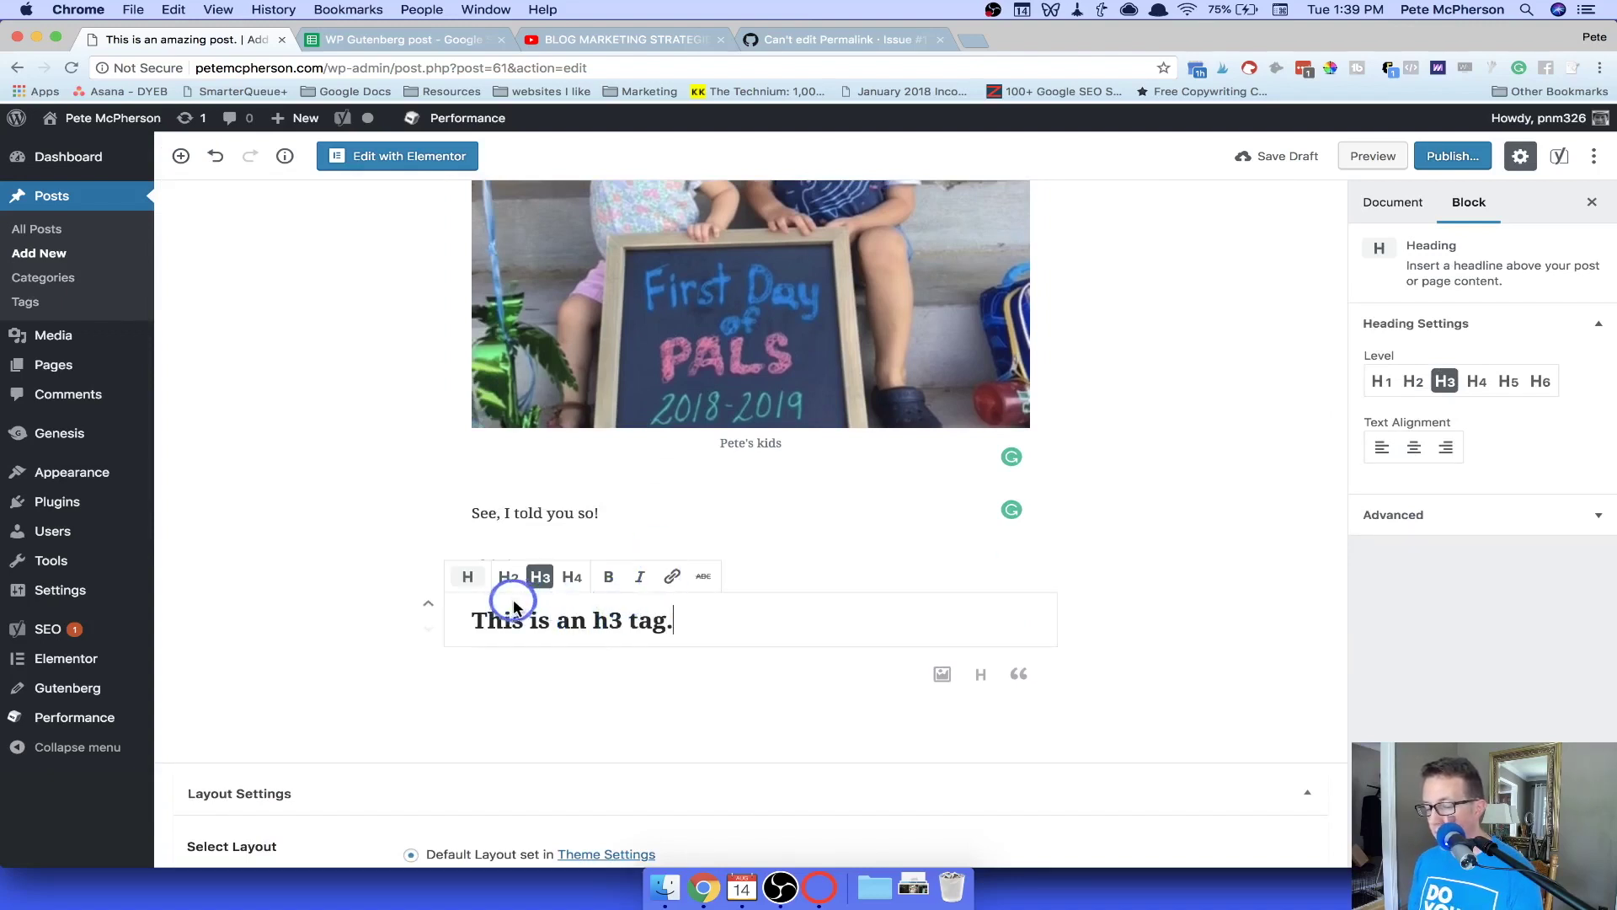
left_click(428, 608)
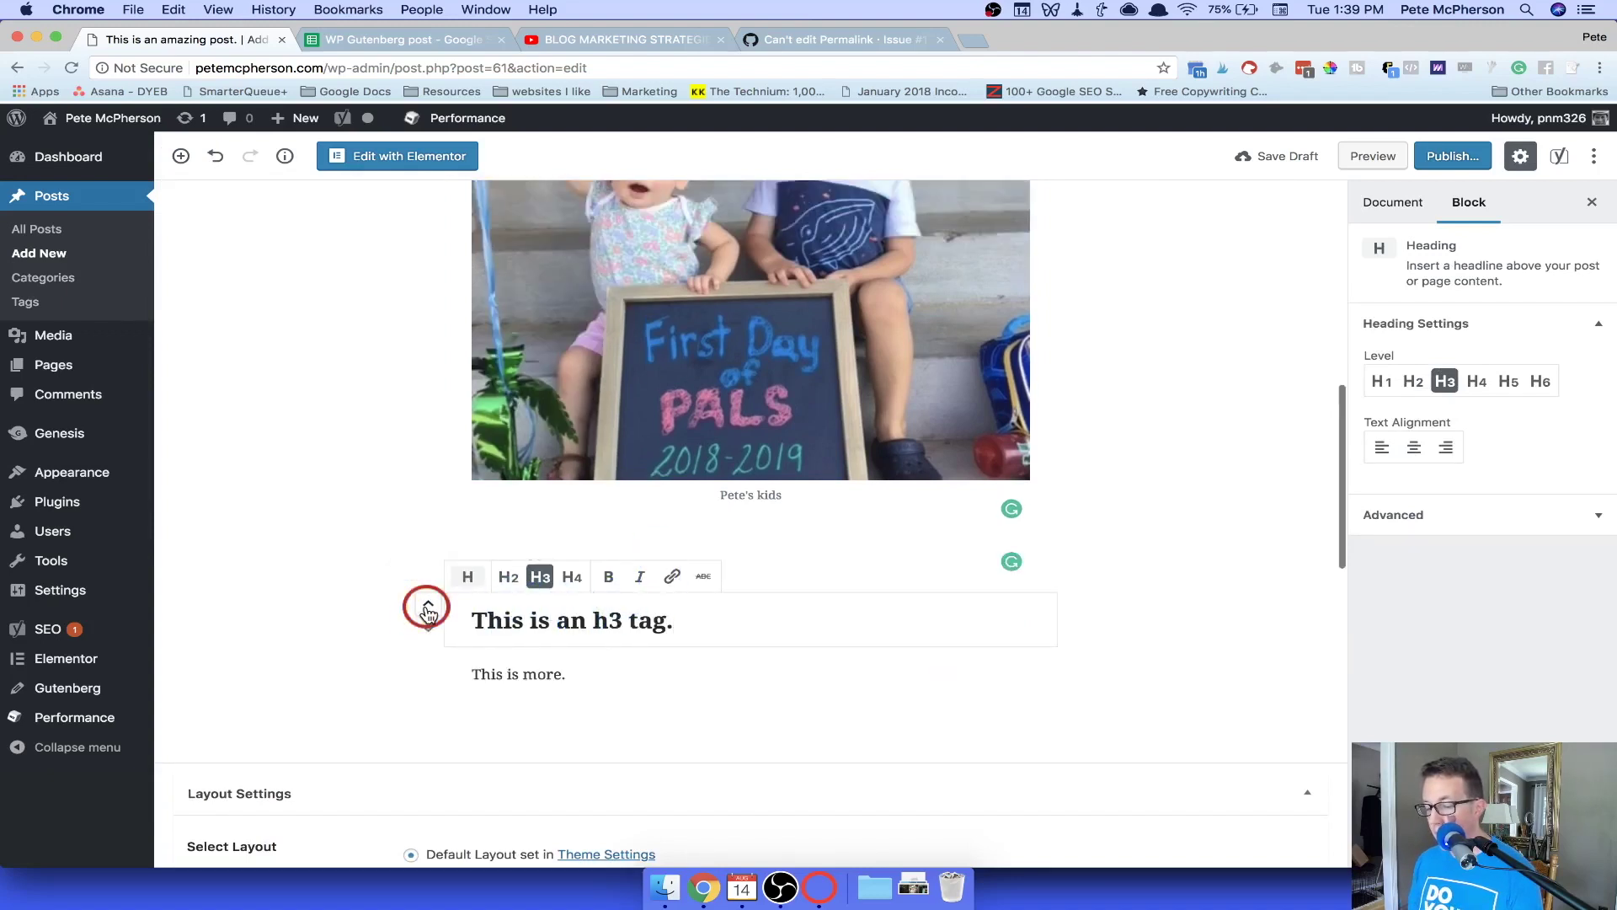
Select all the 'See, I told you so!' text and erase it.
left_click(511, 675)
left_click(508, 562)
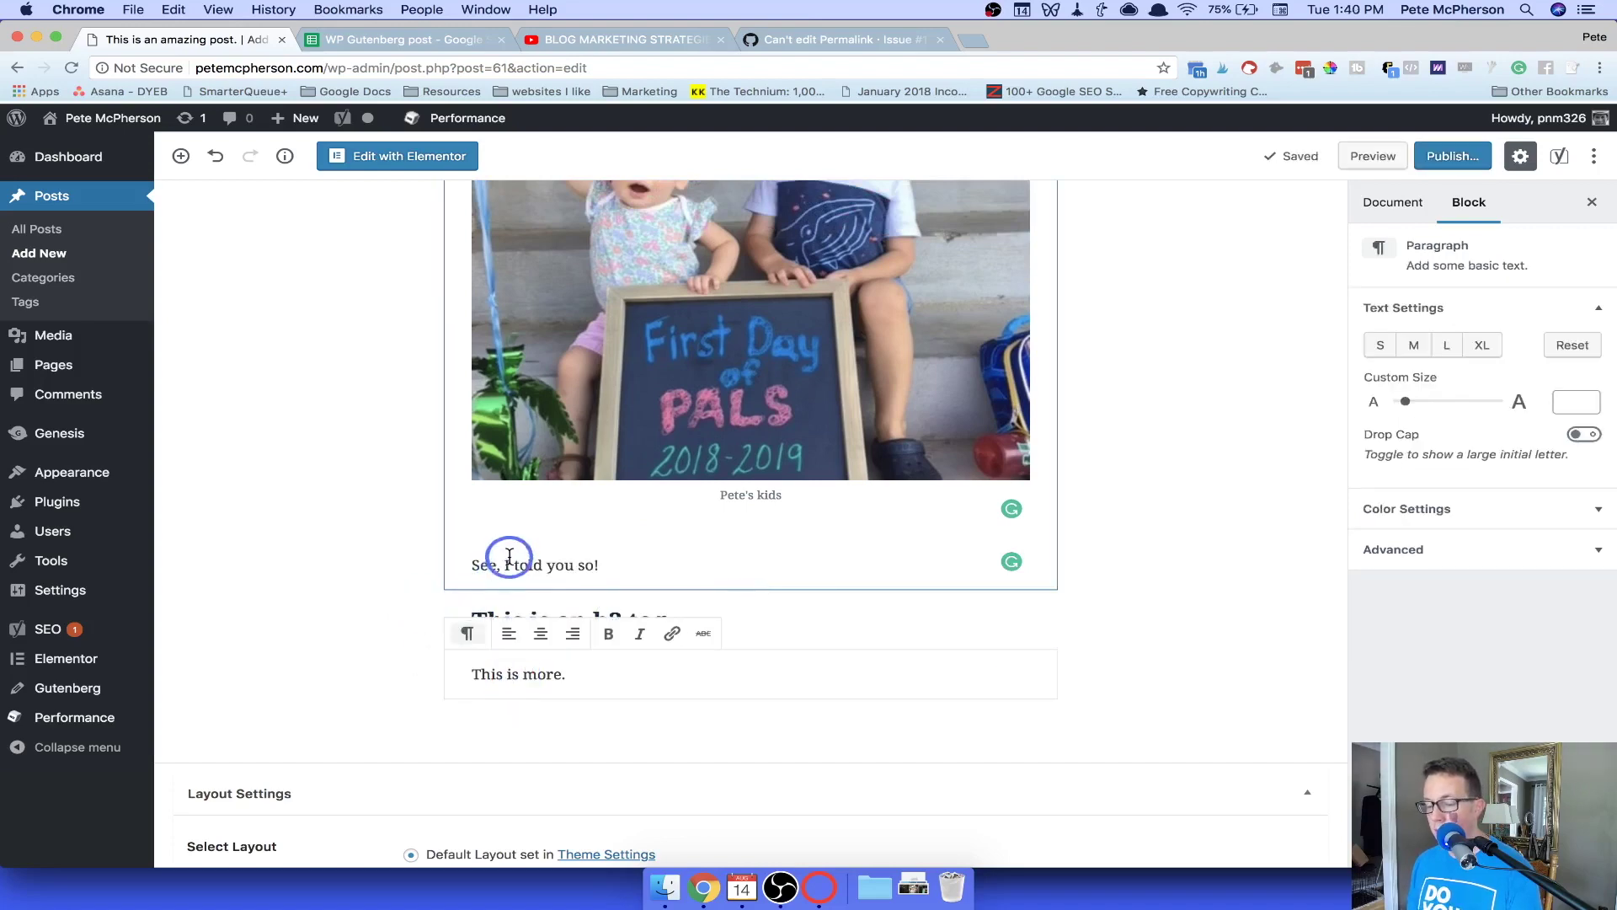
key("super+a")
key("BackSpace")
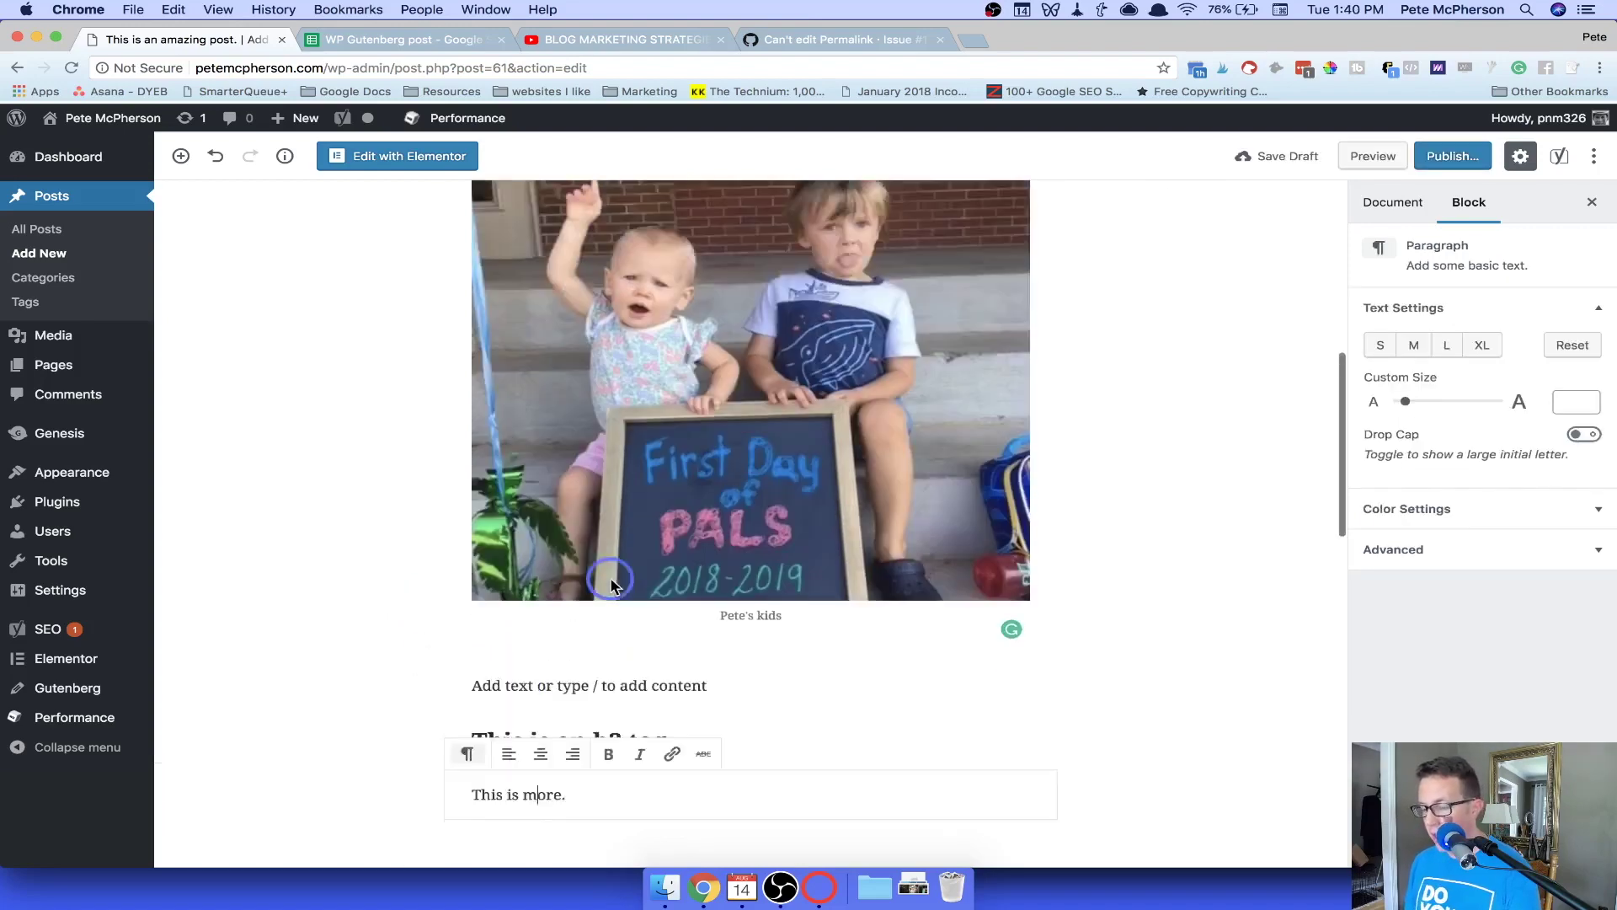
Delete the 'First Day of PALS' photo below the H2 heading.
scroll(606, 574, "up", 10)
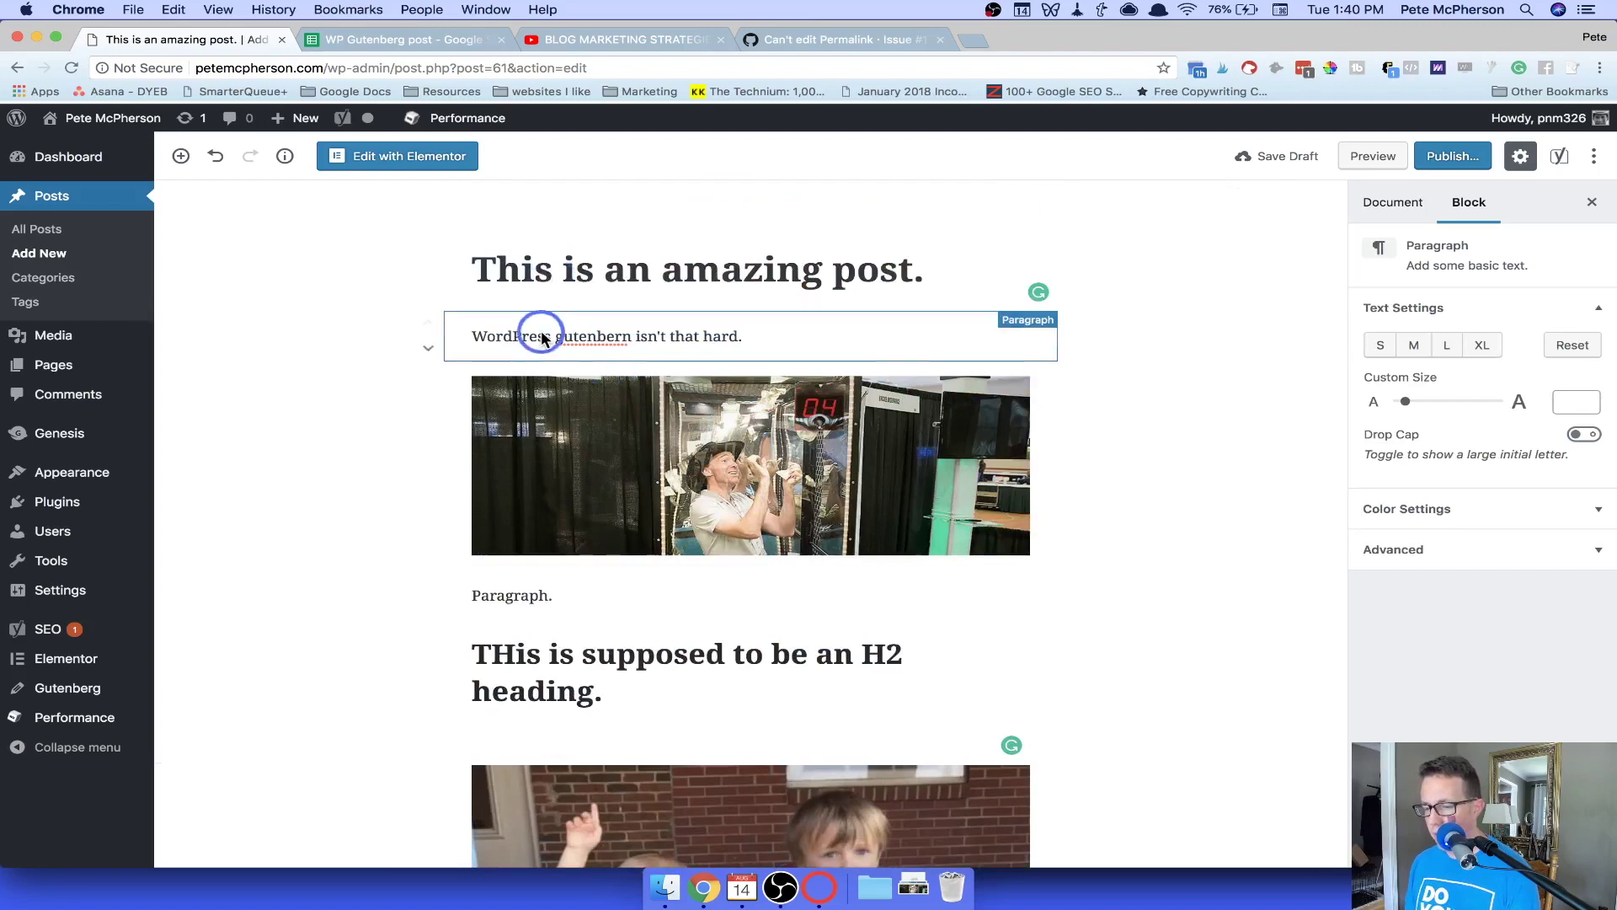
scroll(536, 435, "down", 4)
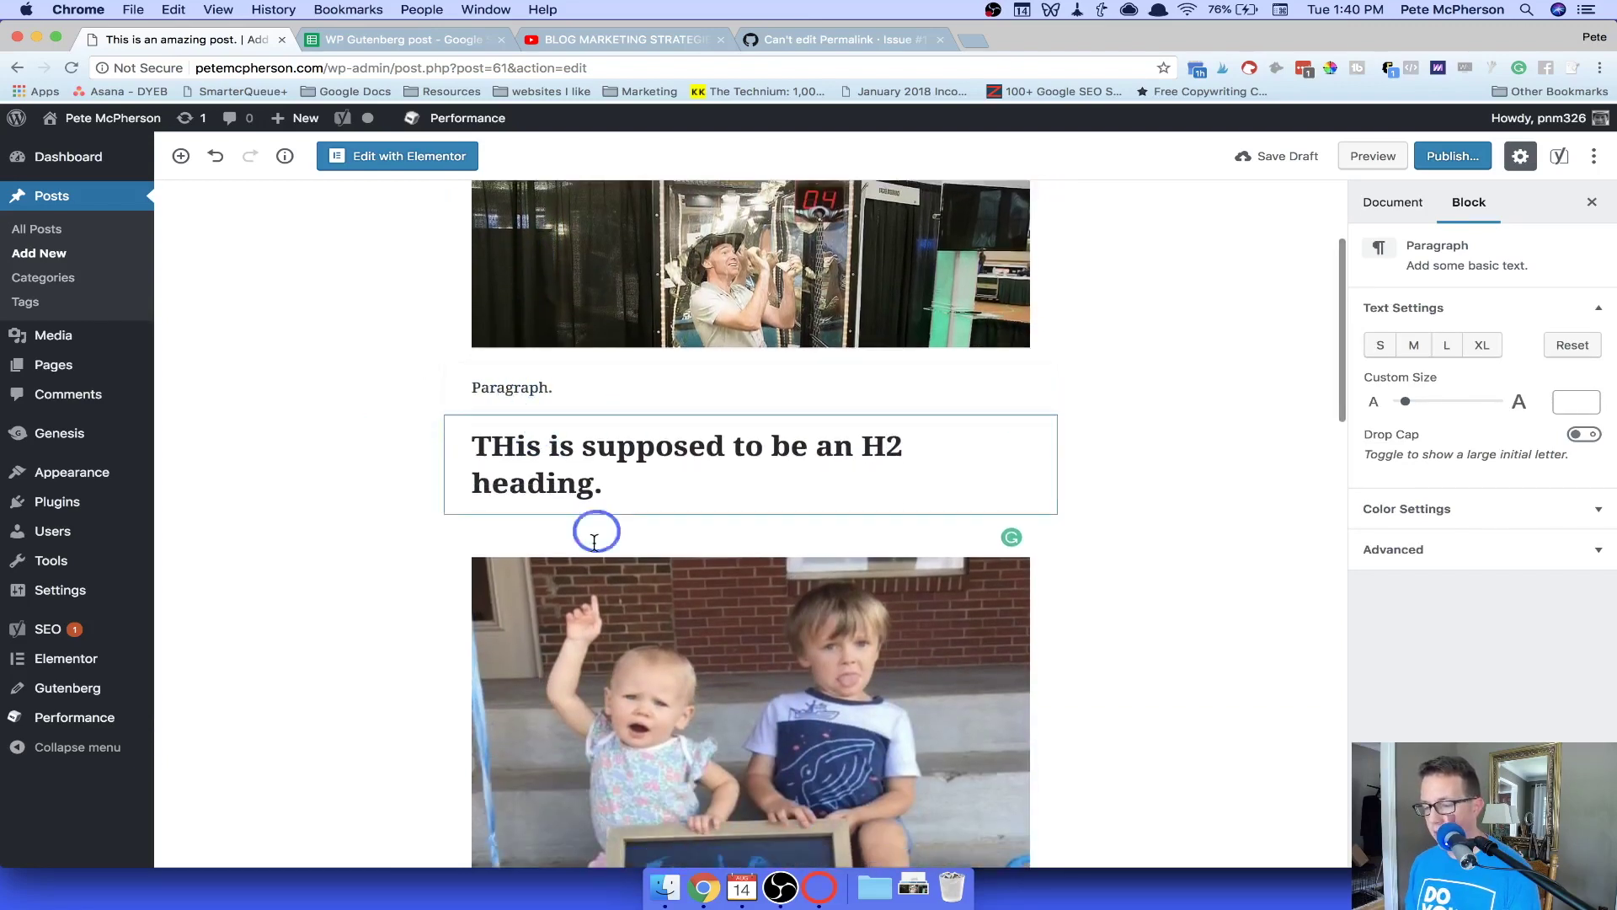
scroll(644, 623, "down", 5)
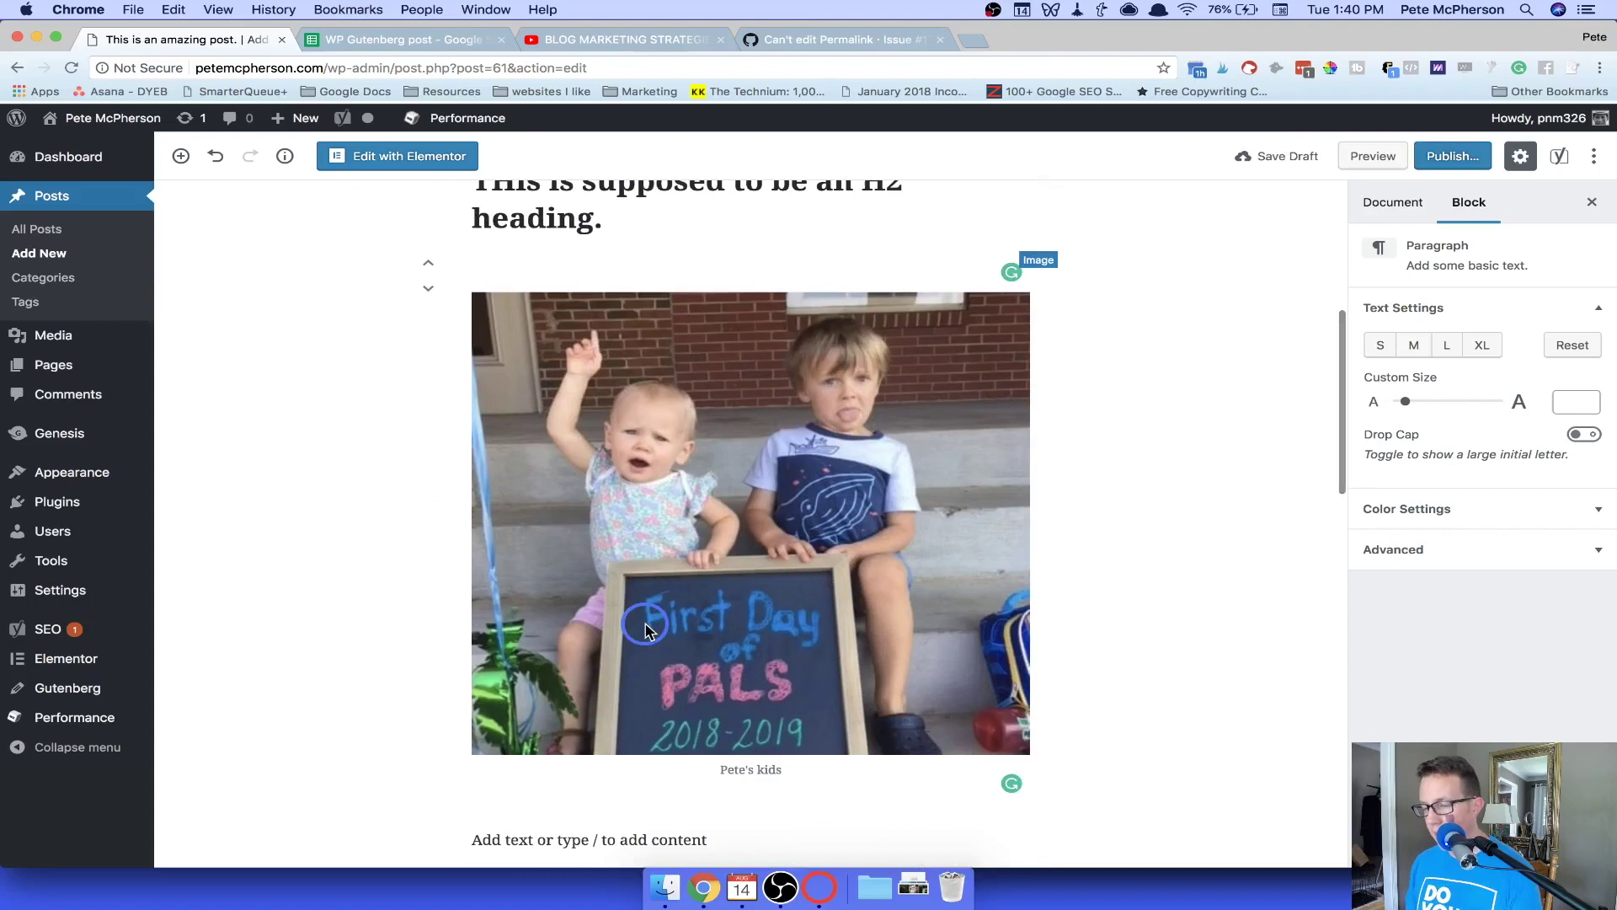
scroll(645, 630, "down", 5)
scroll(704, 289, "up", 5)
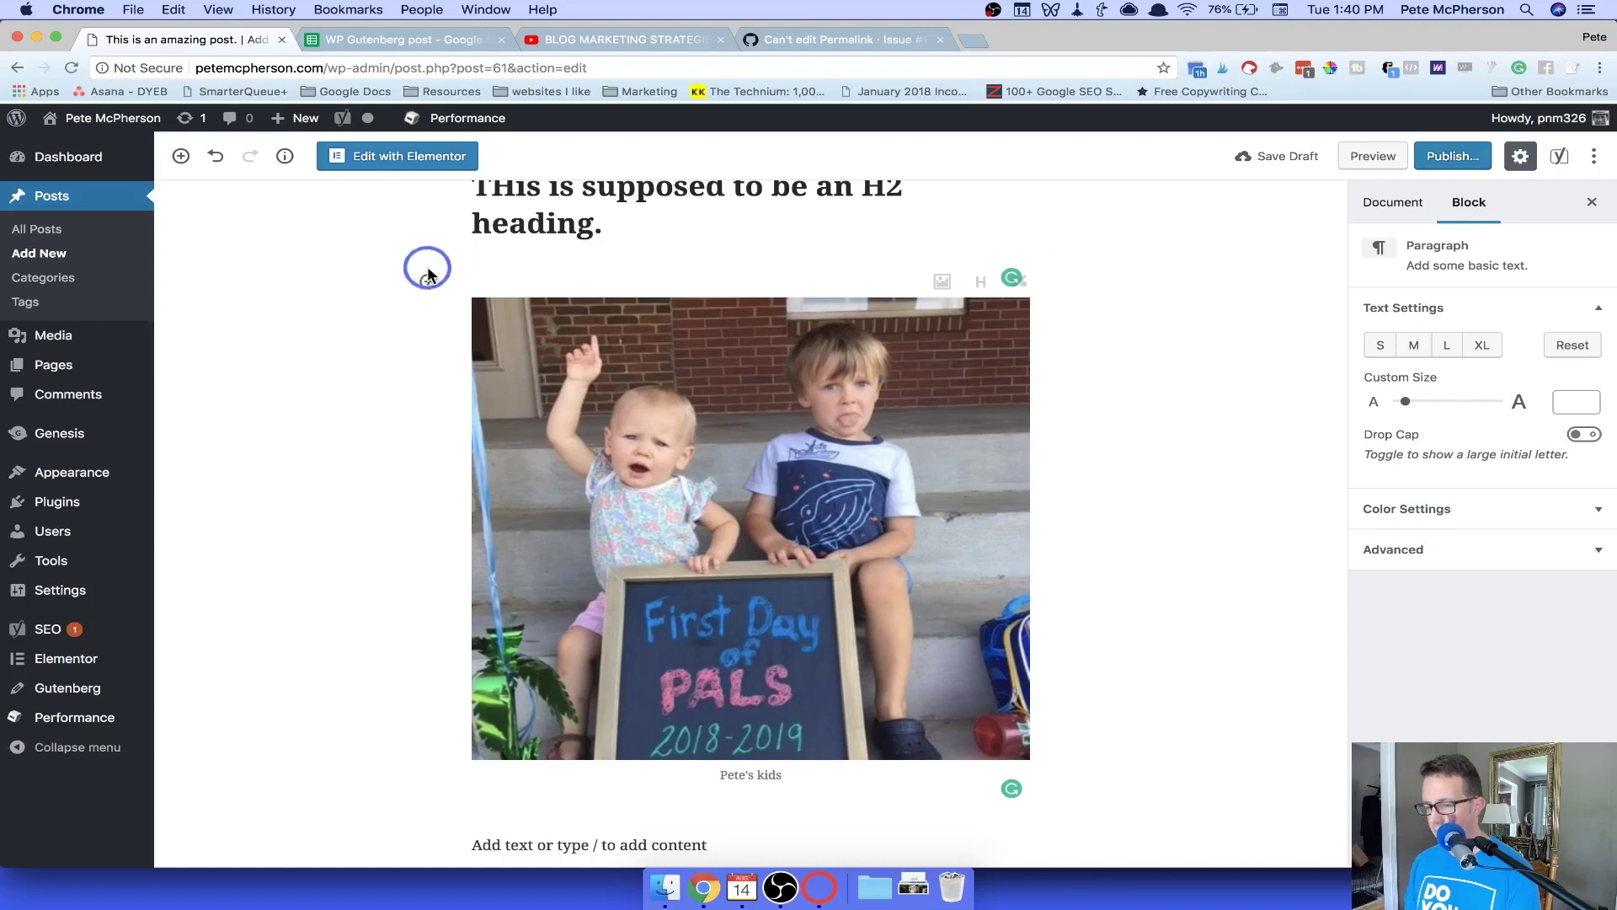
left_click(738, 396)
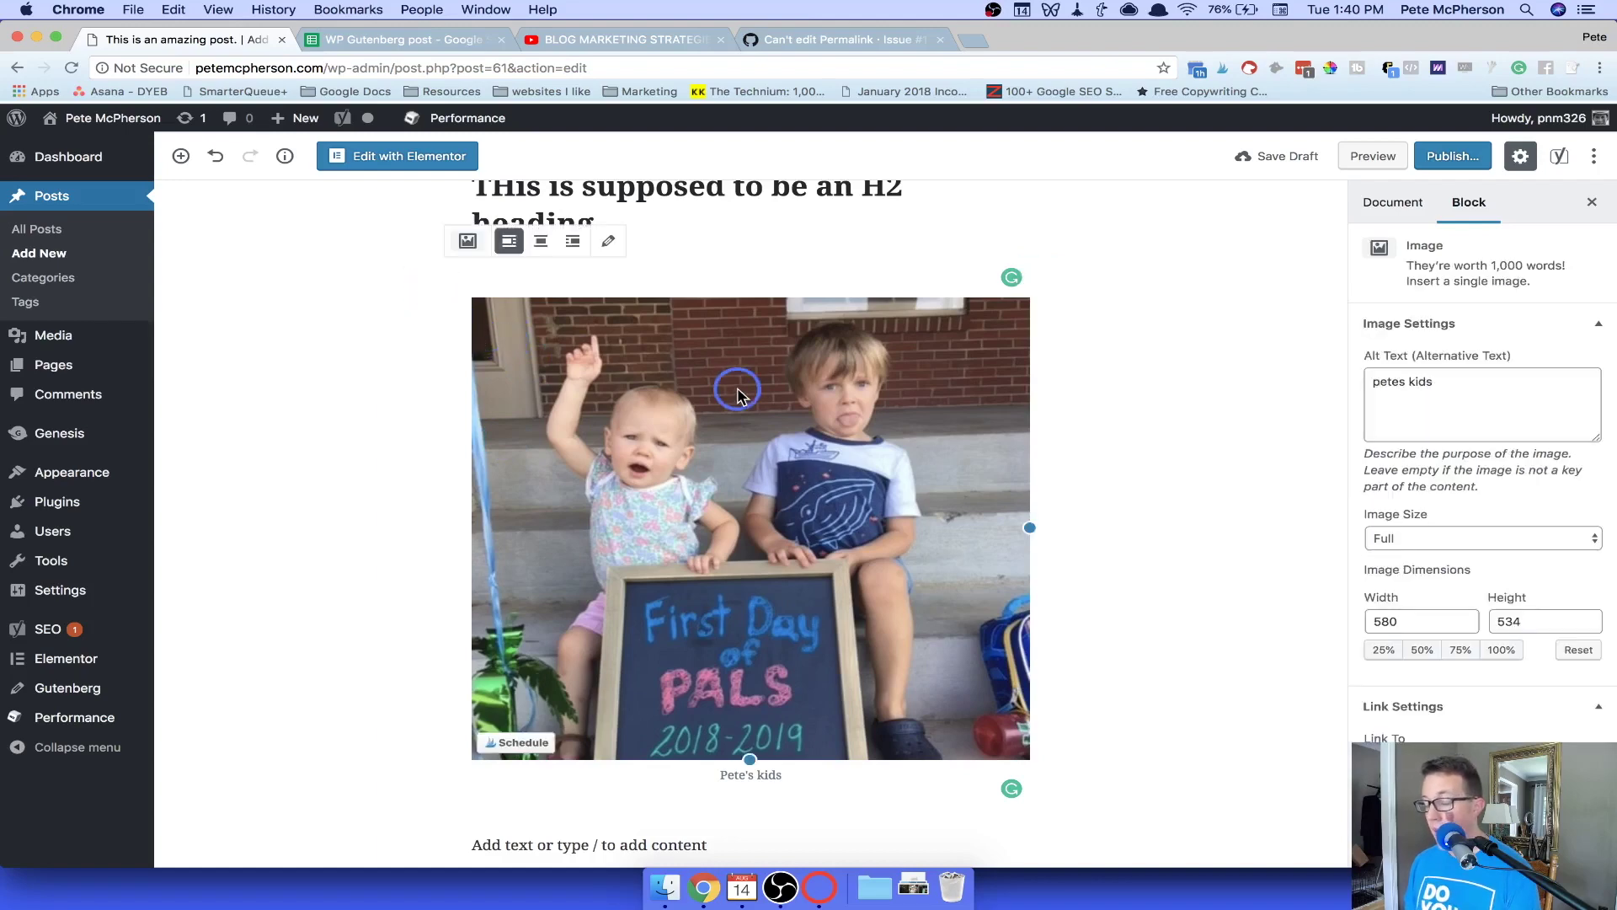
key("BackSpace")
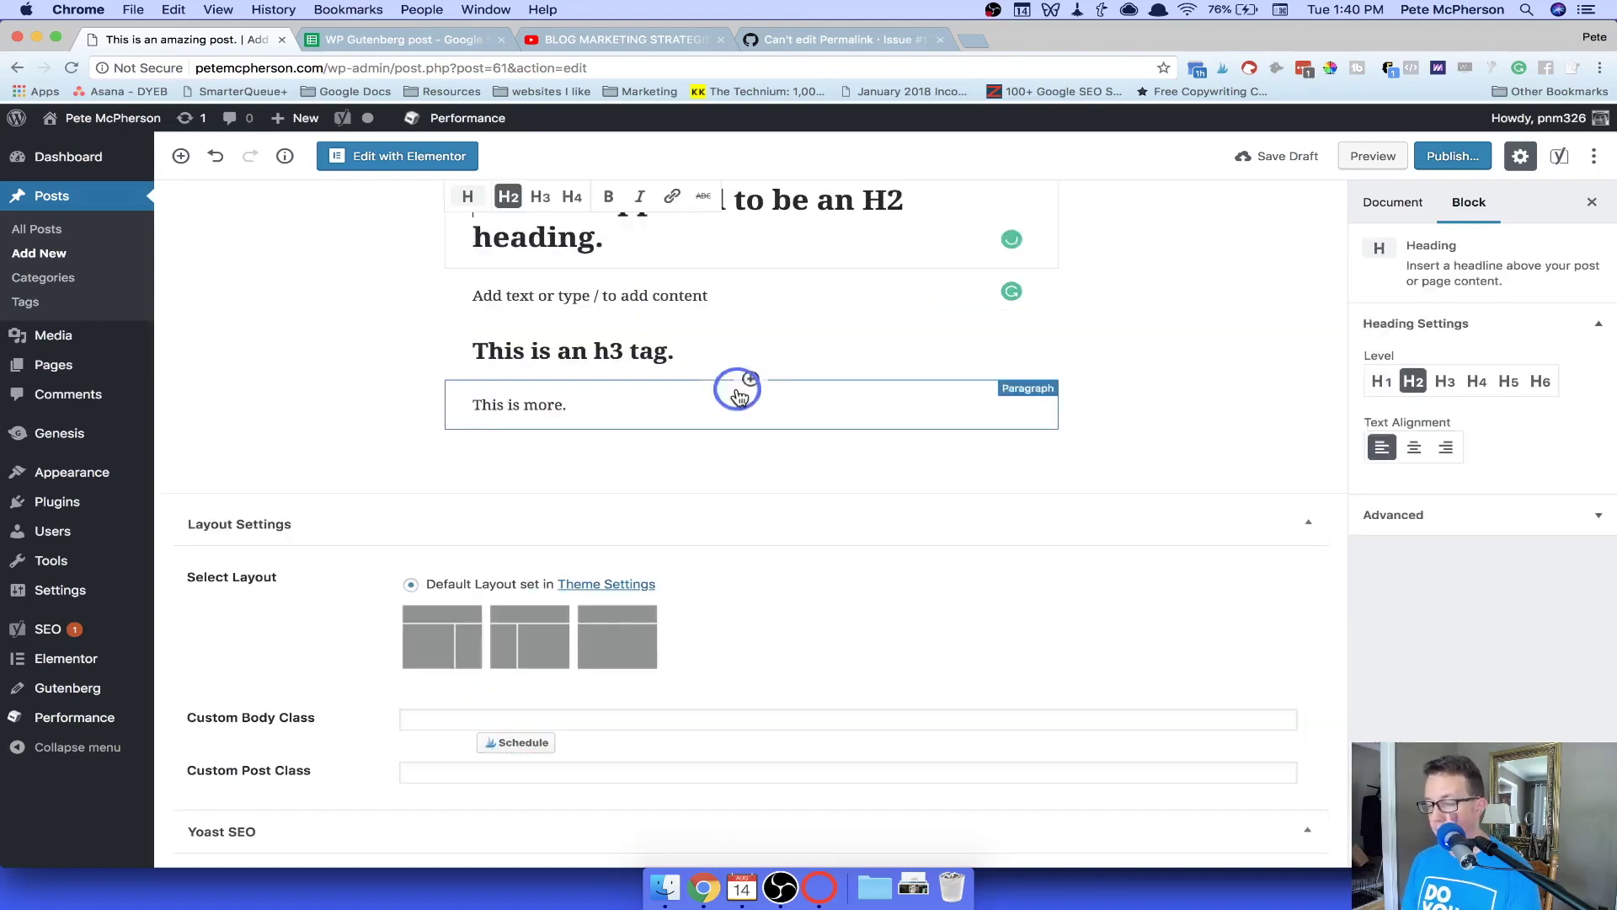
Paste the clipboard contents into the empty block below the H2 heading.
left_click(689, 295)
scroll(692, 296, "up", 1)
scroll(692, 297, "up", 1)
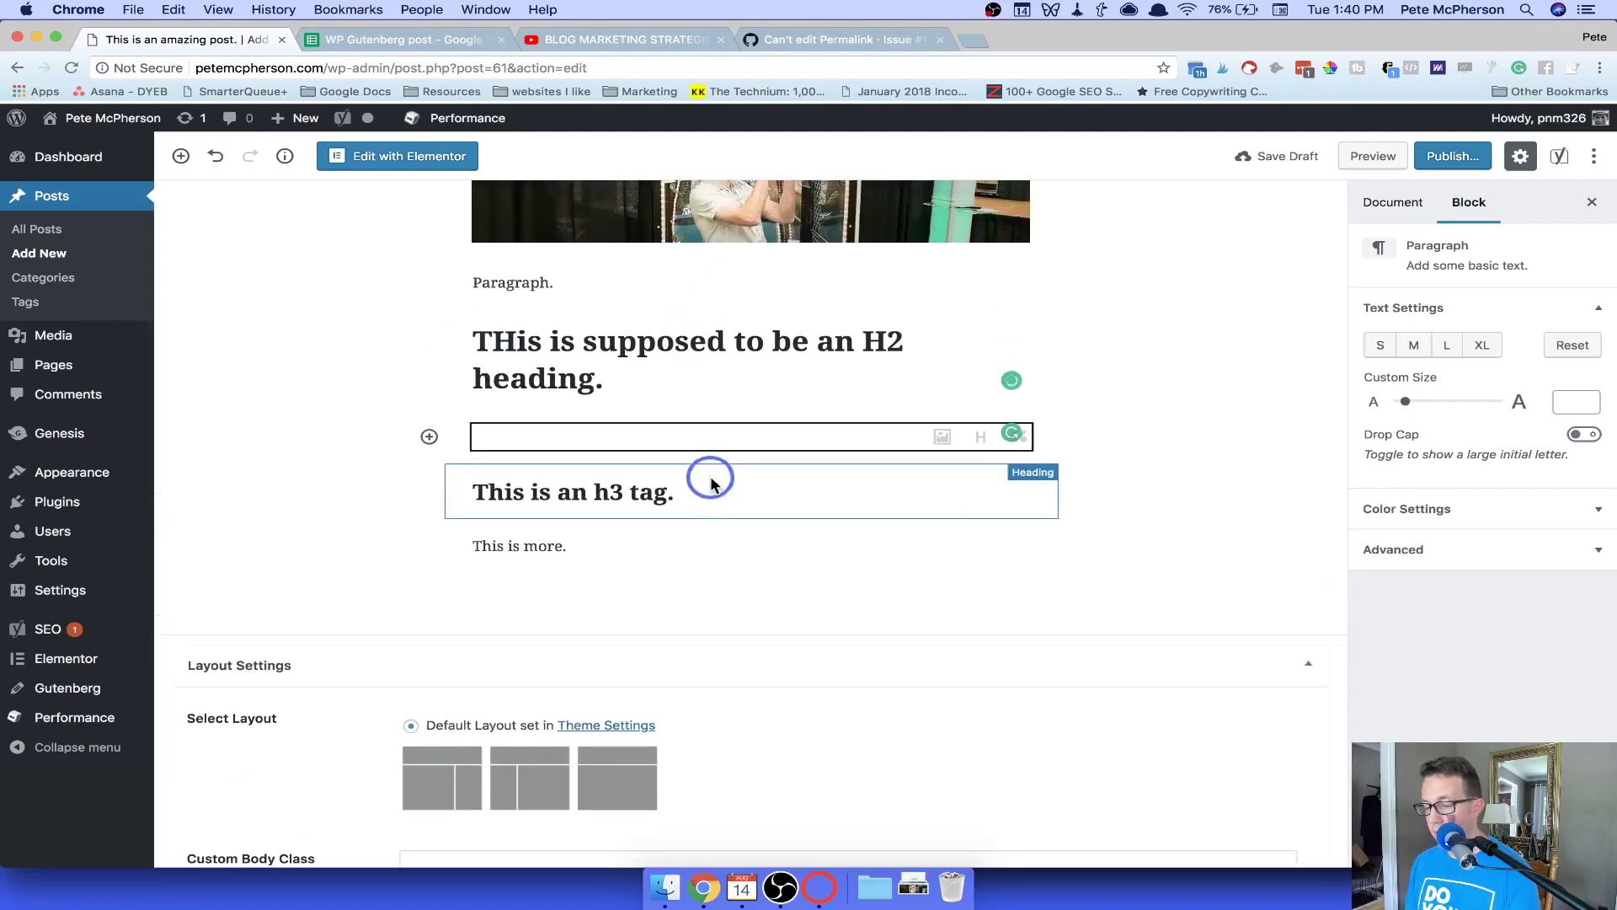
left_click(620, 383)
left_click(722, 441)
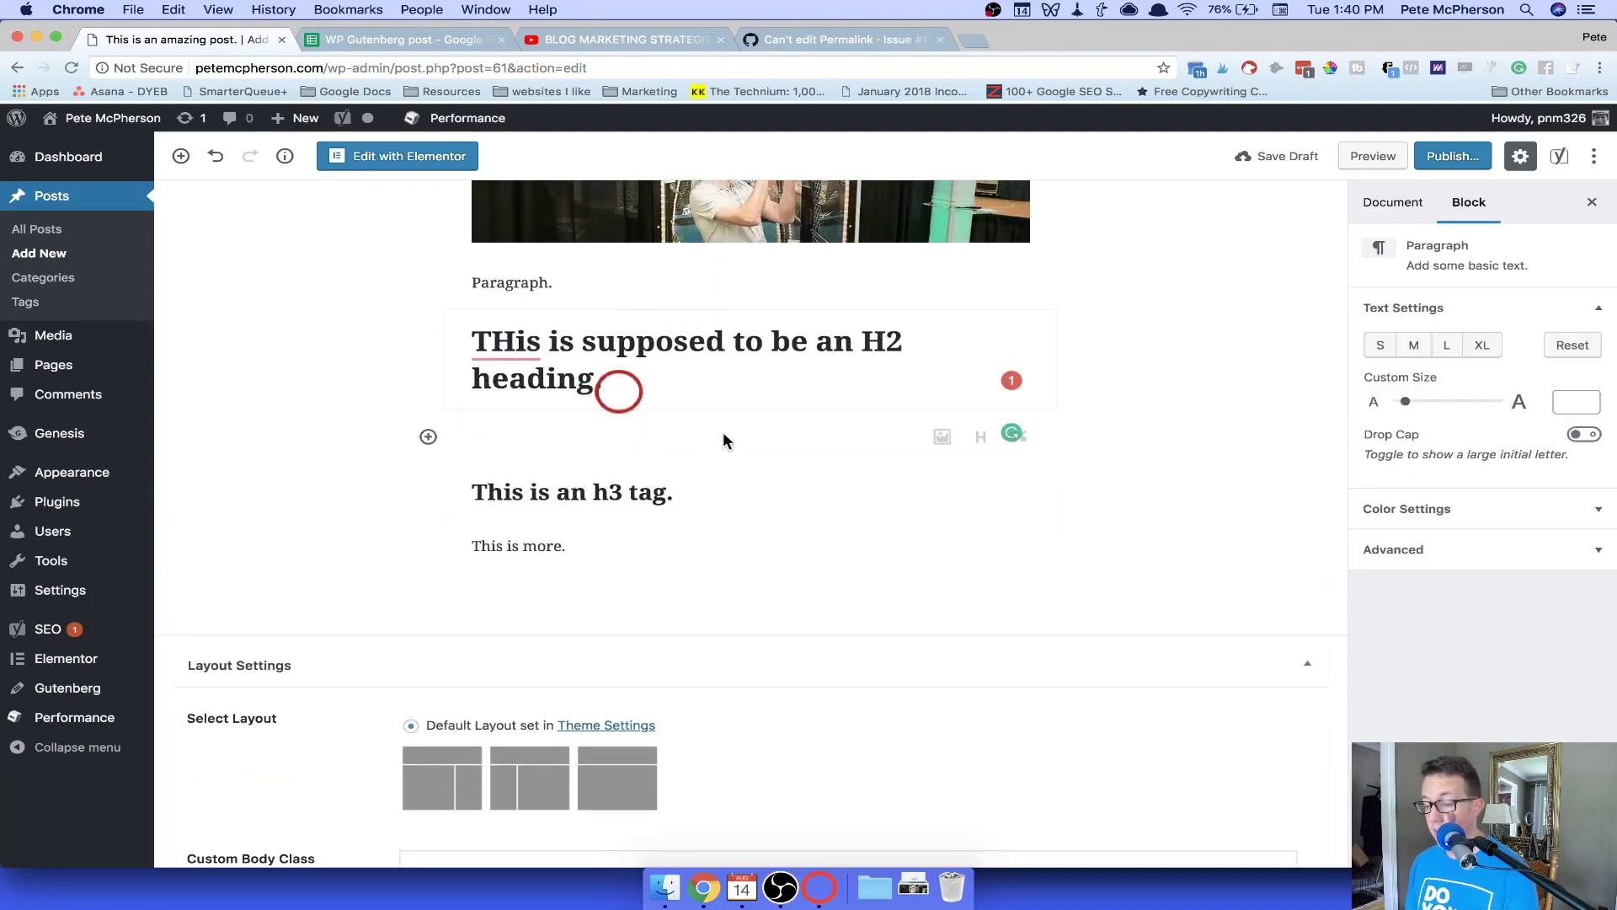
key("super+v")
Paste the YouTube video's URL on a new line below 'This is more.' to embed it.
left_click(636, 498)
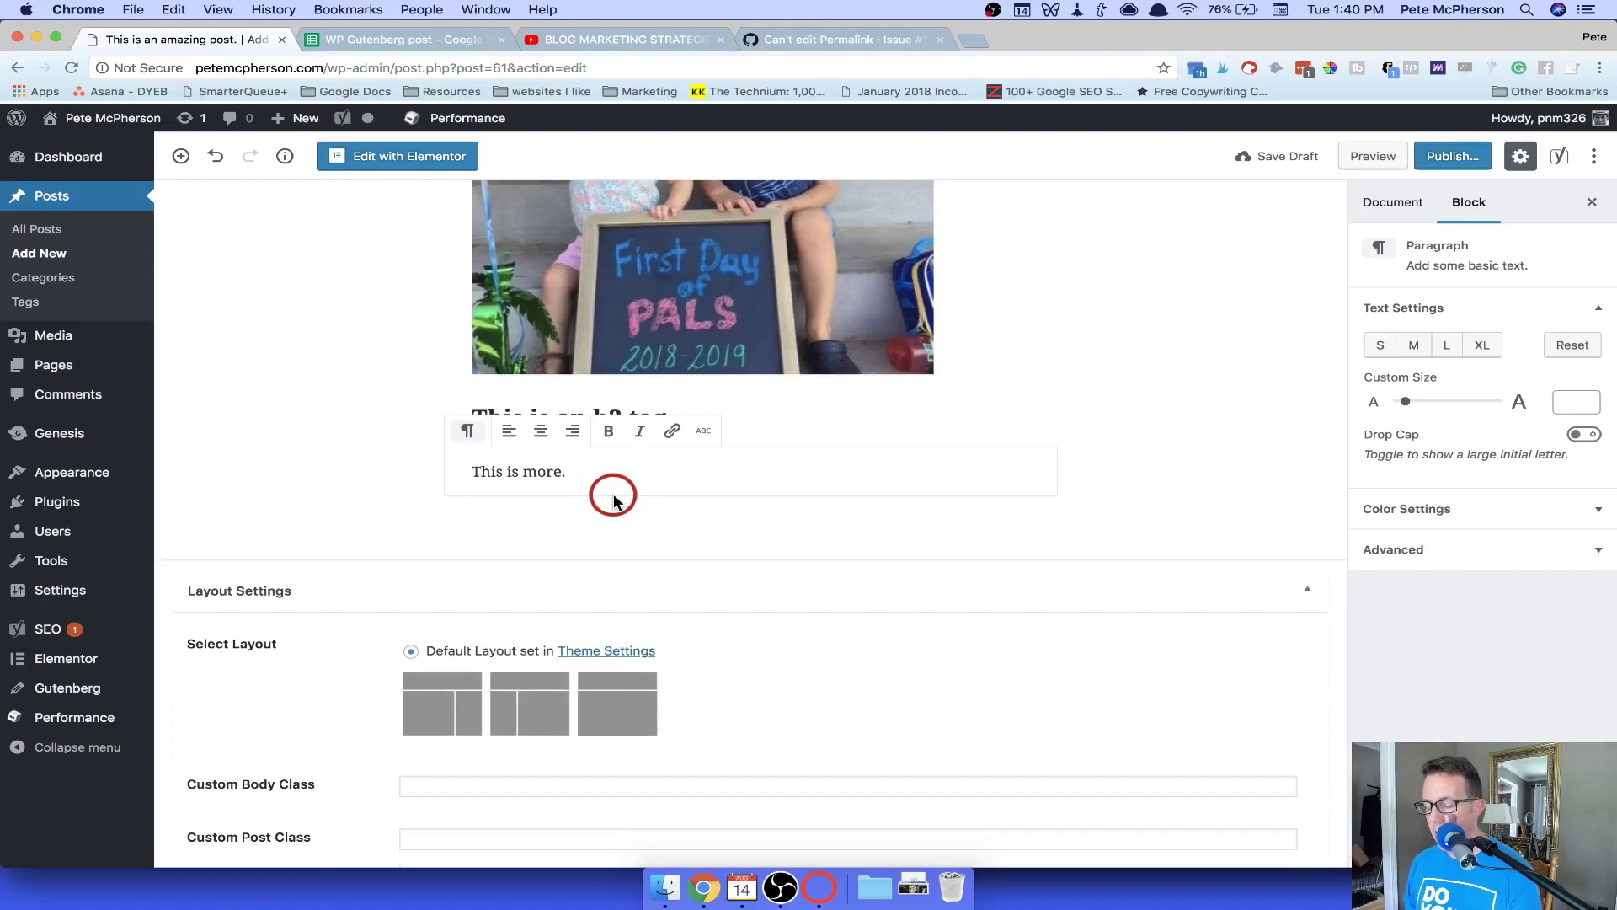
key("Return")
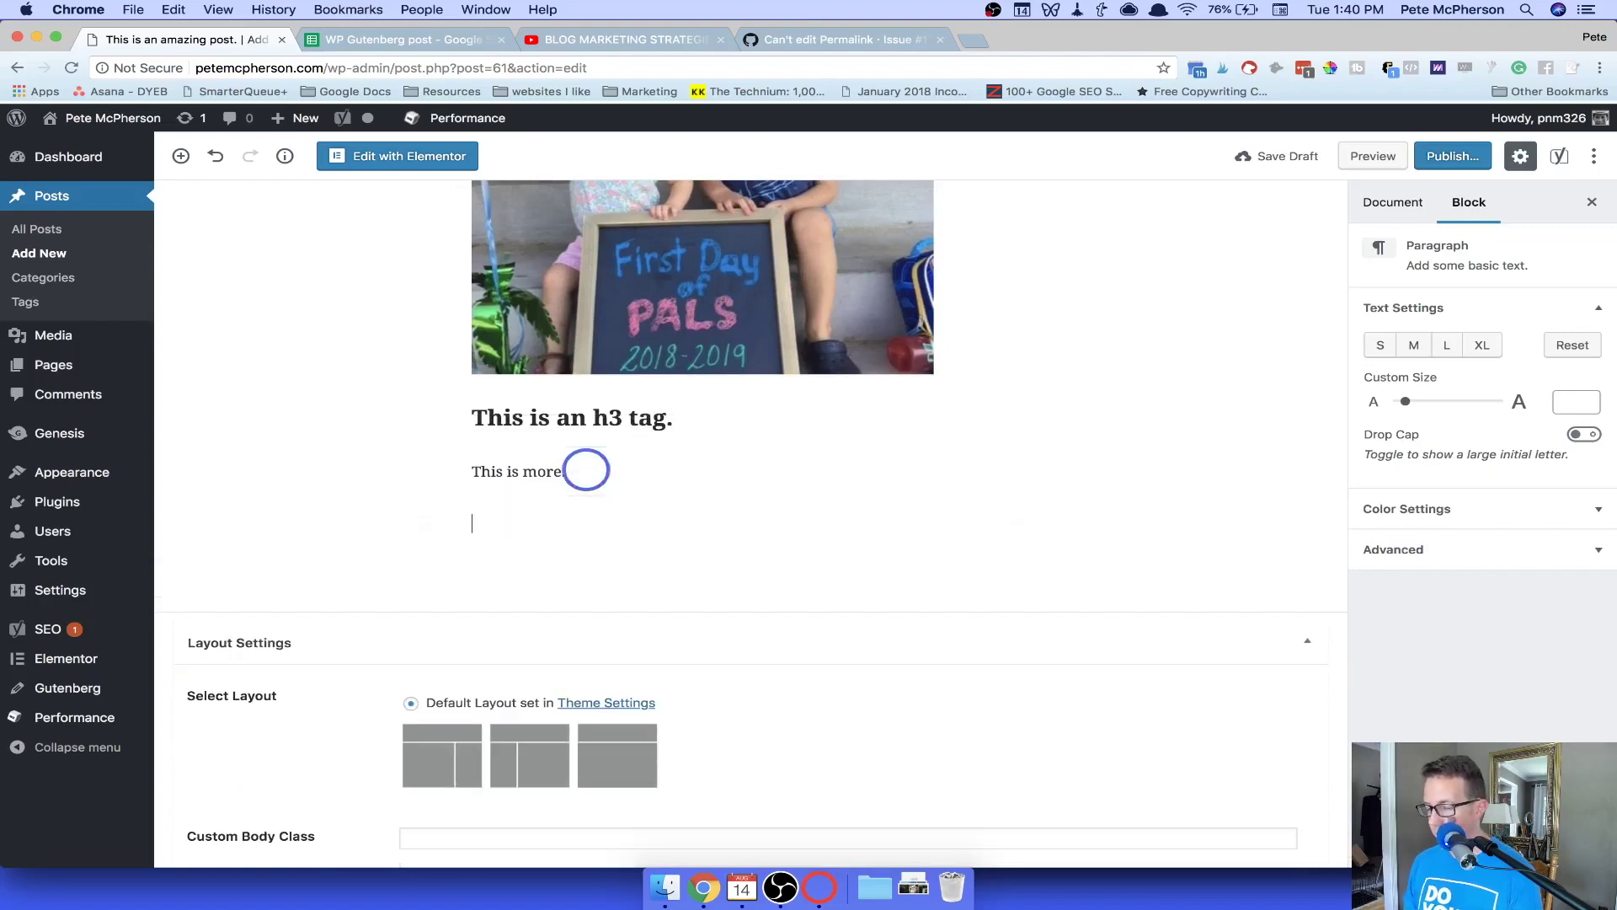
left_click(669, 42)
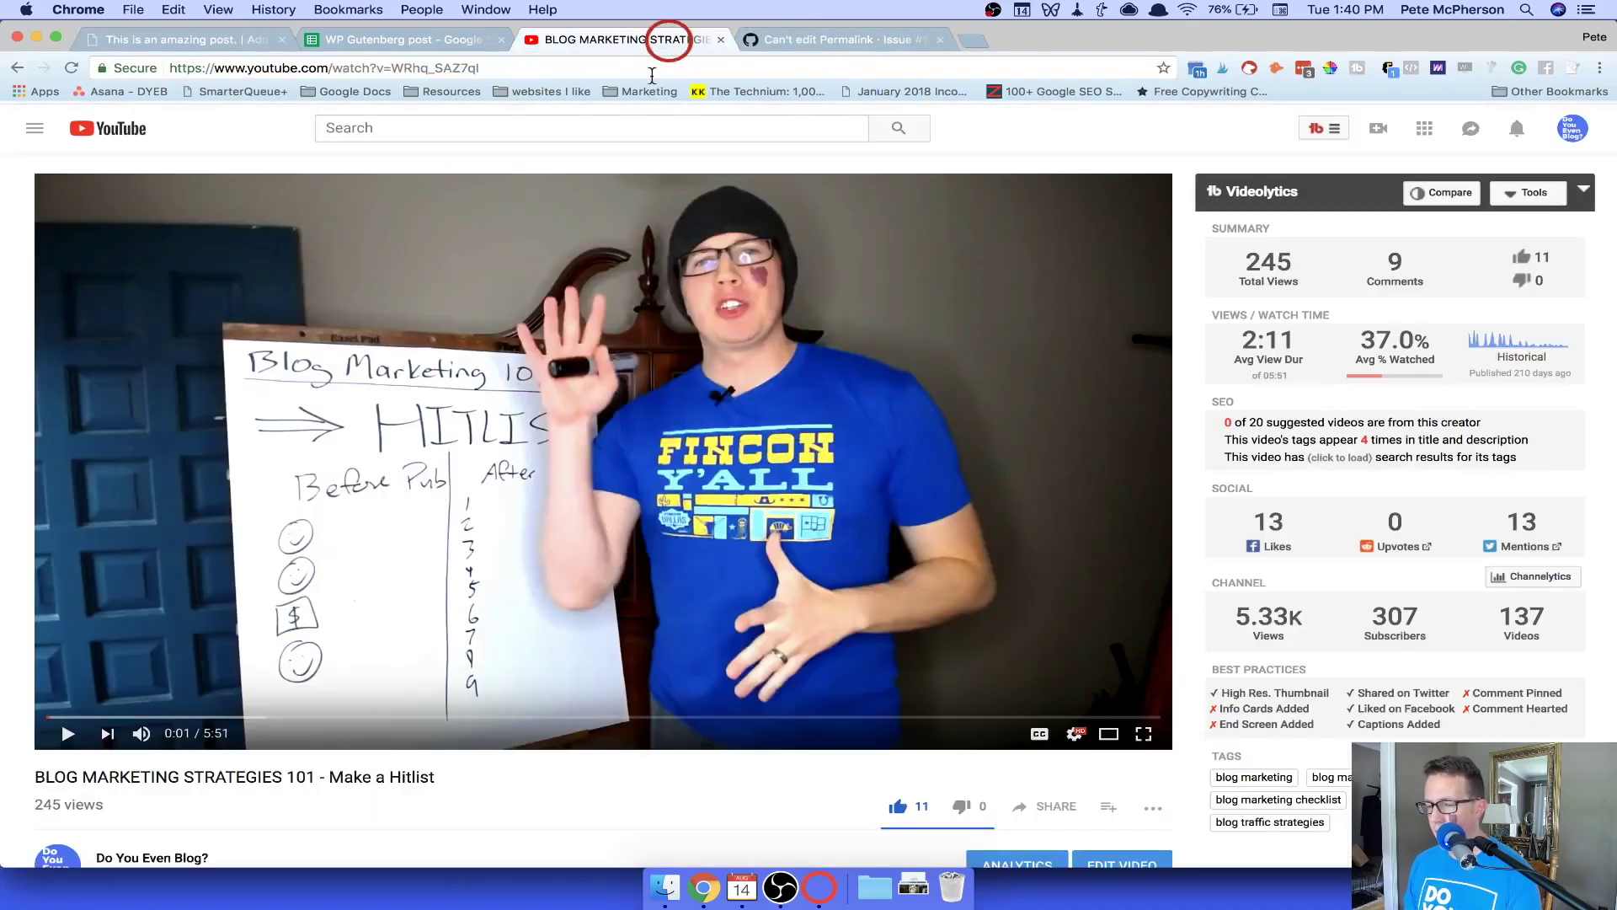
left_click(635, 75)
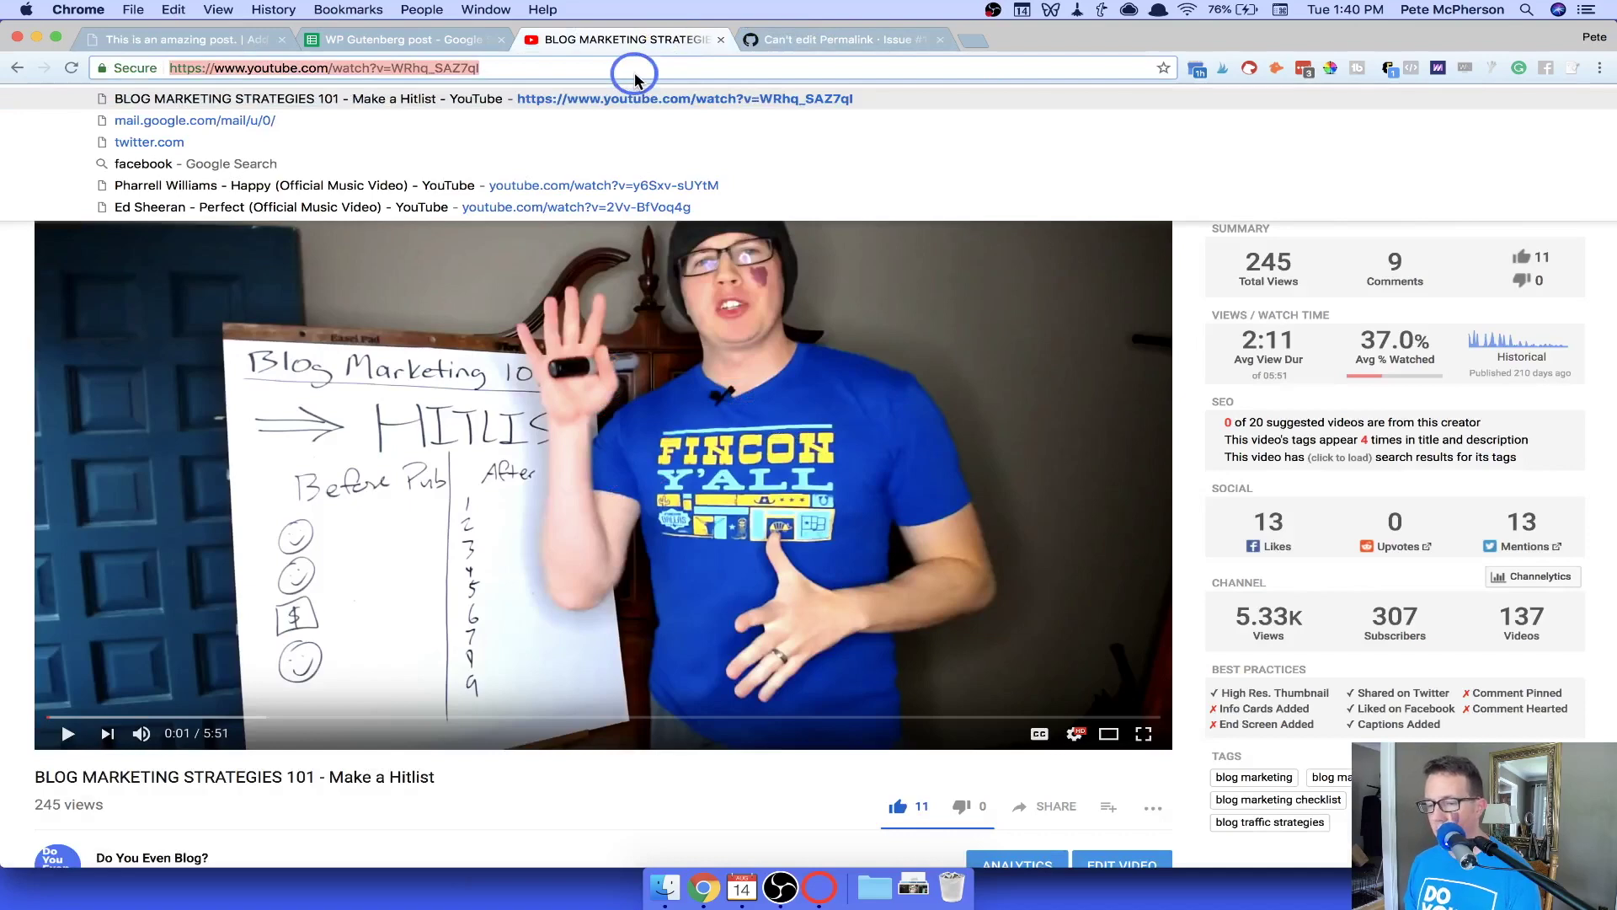
key("super+c")
key("super+1")
key("super+v")
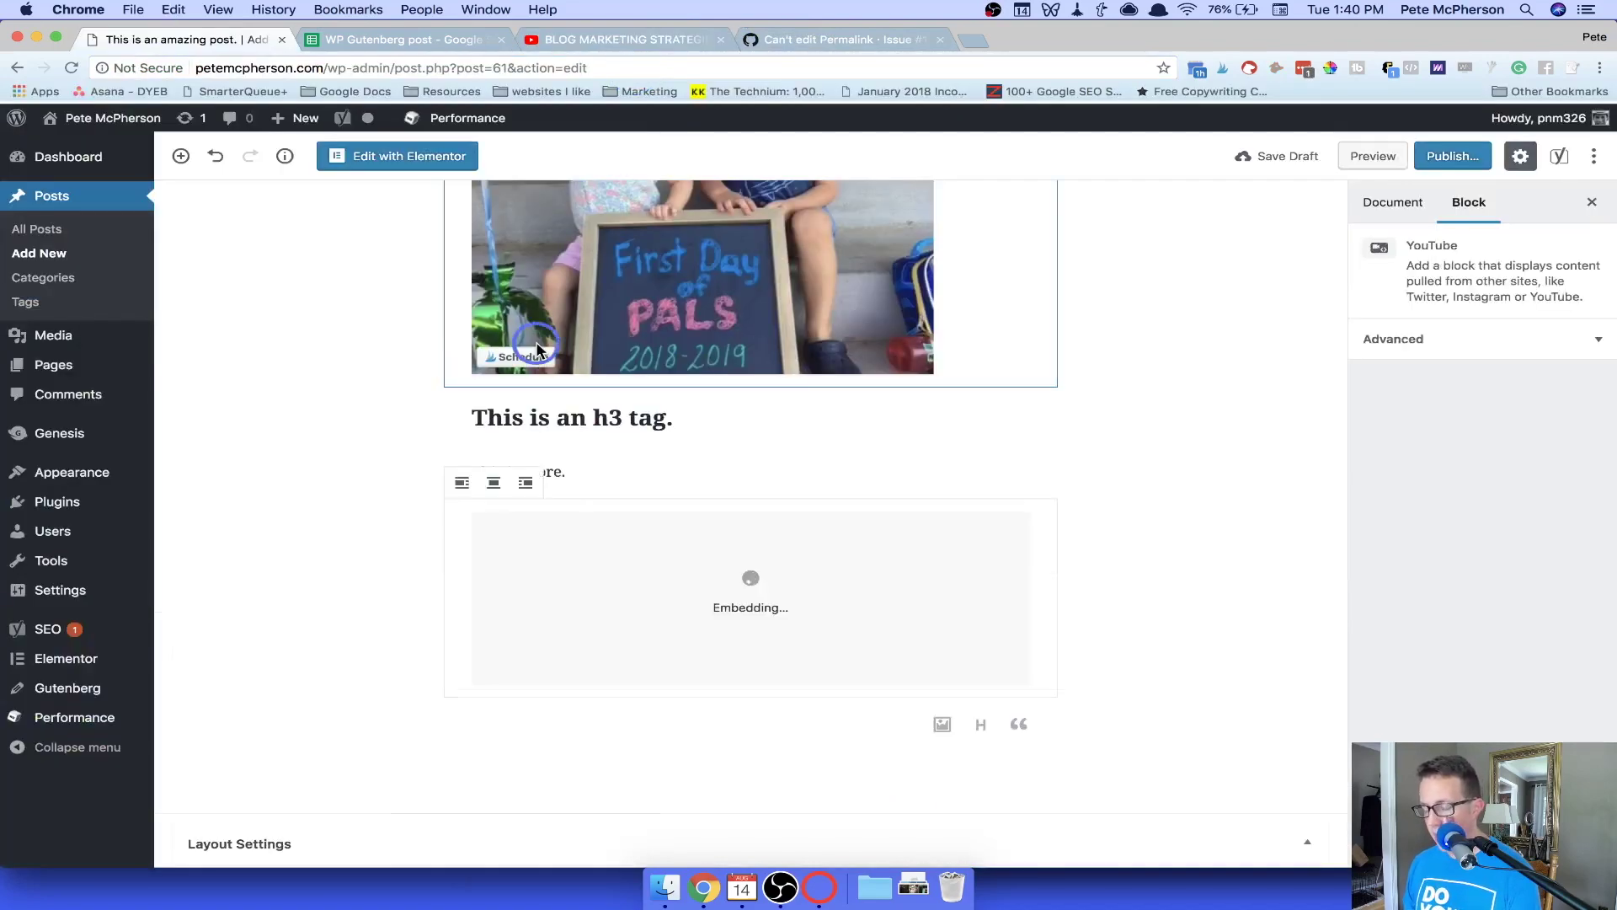
Play and pause the embedded video to check that it works.
scroll(374, 712, "down", 2)
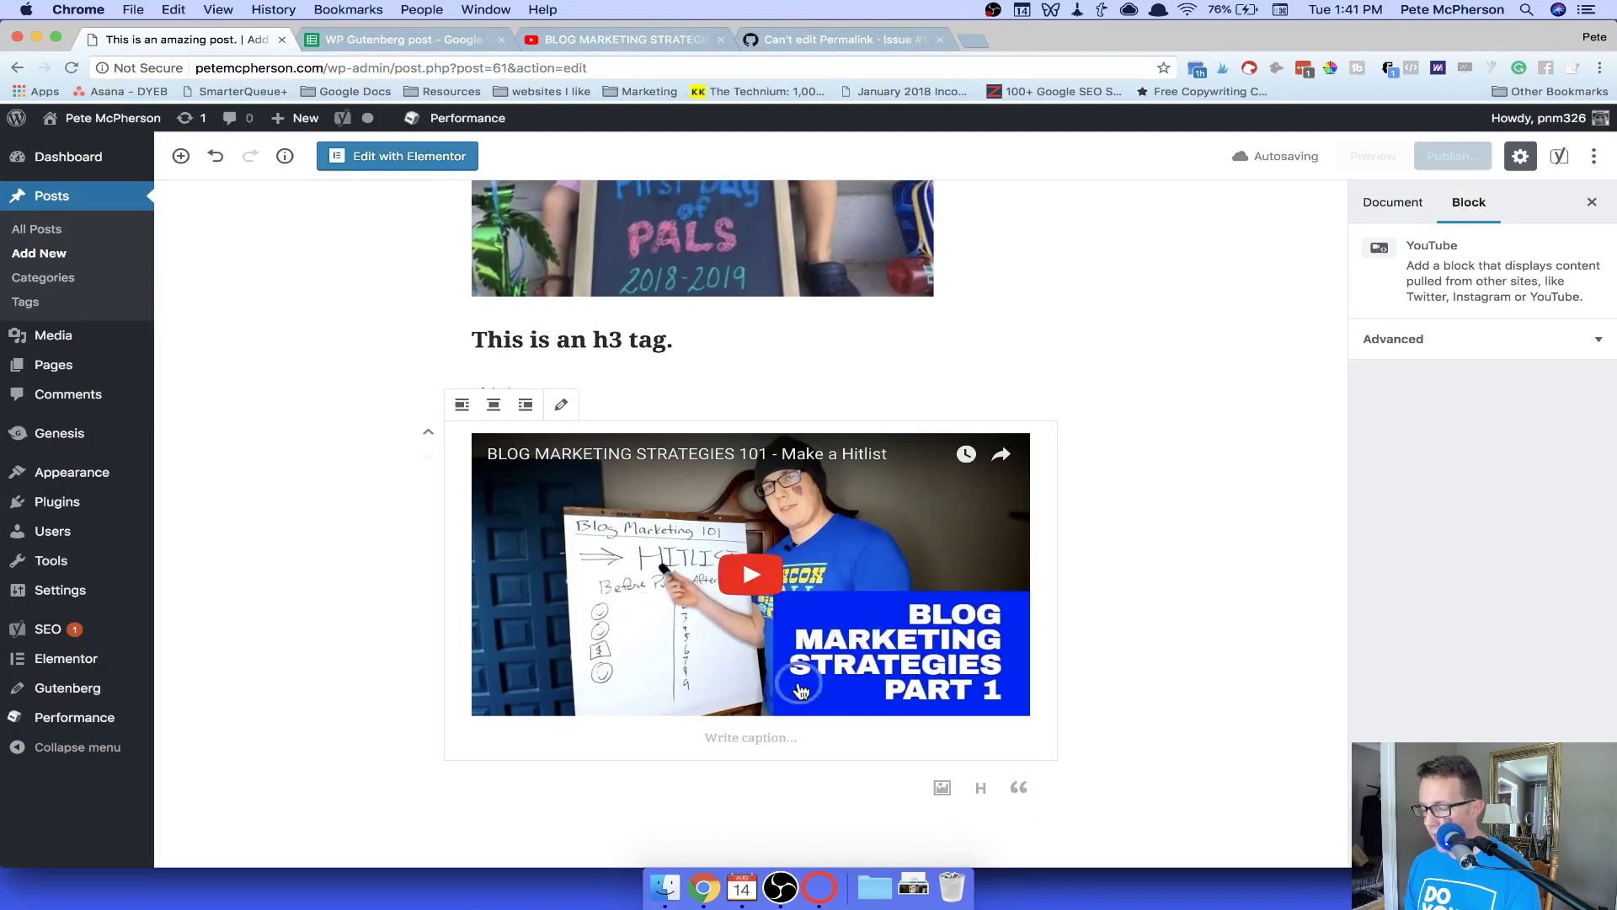
left_click(851, 593)
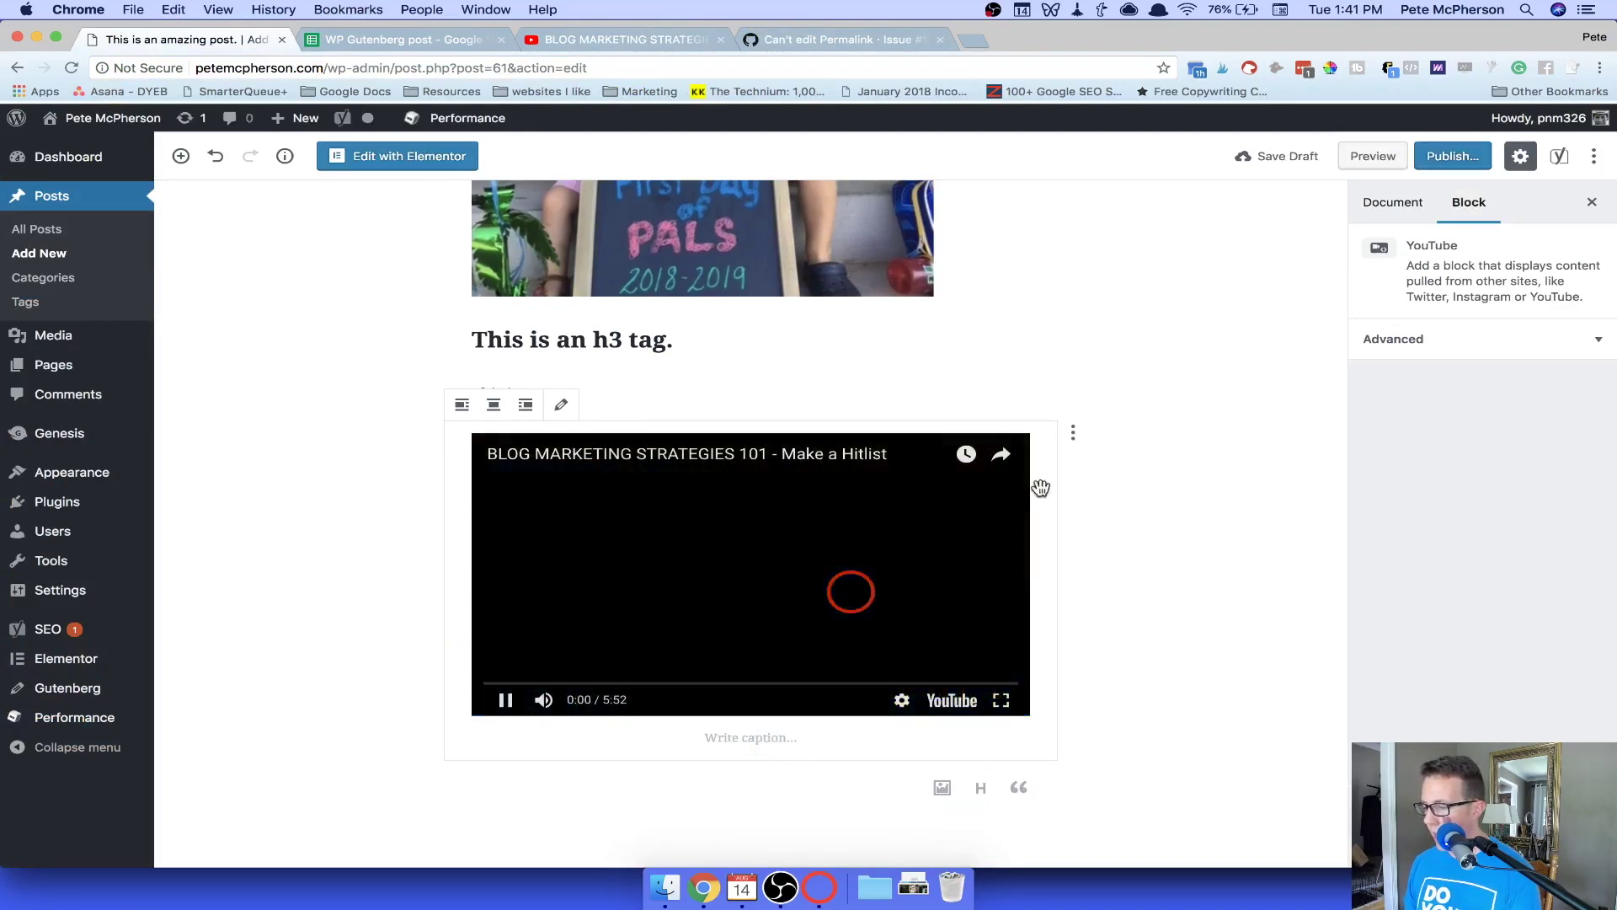
left_click(1501, 339)
left_click(1501, 338)
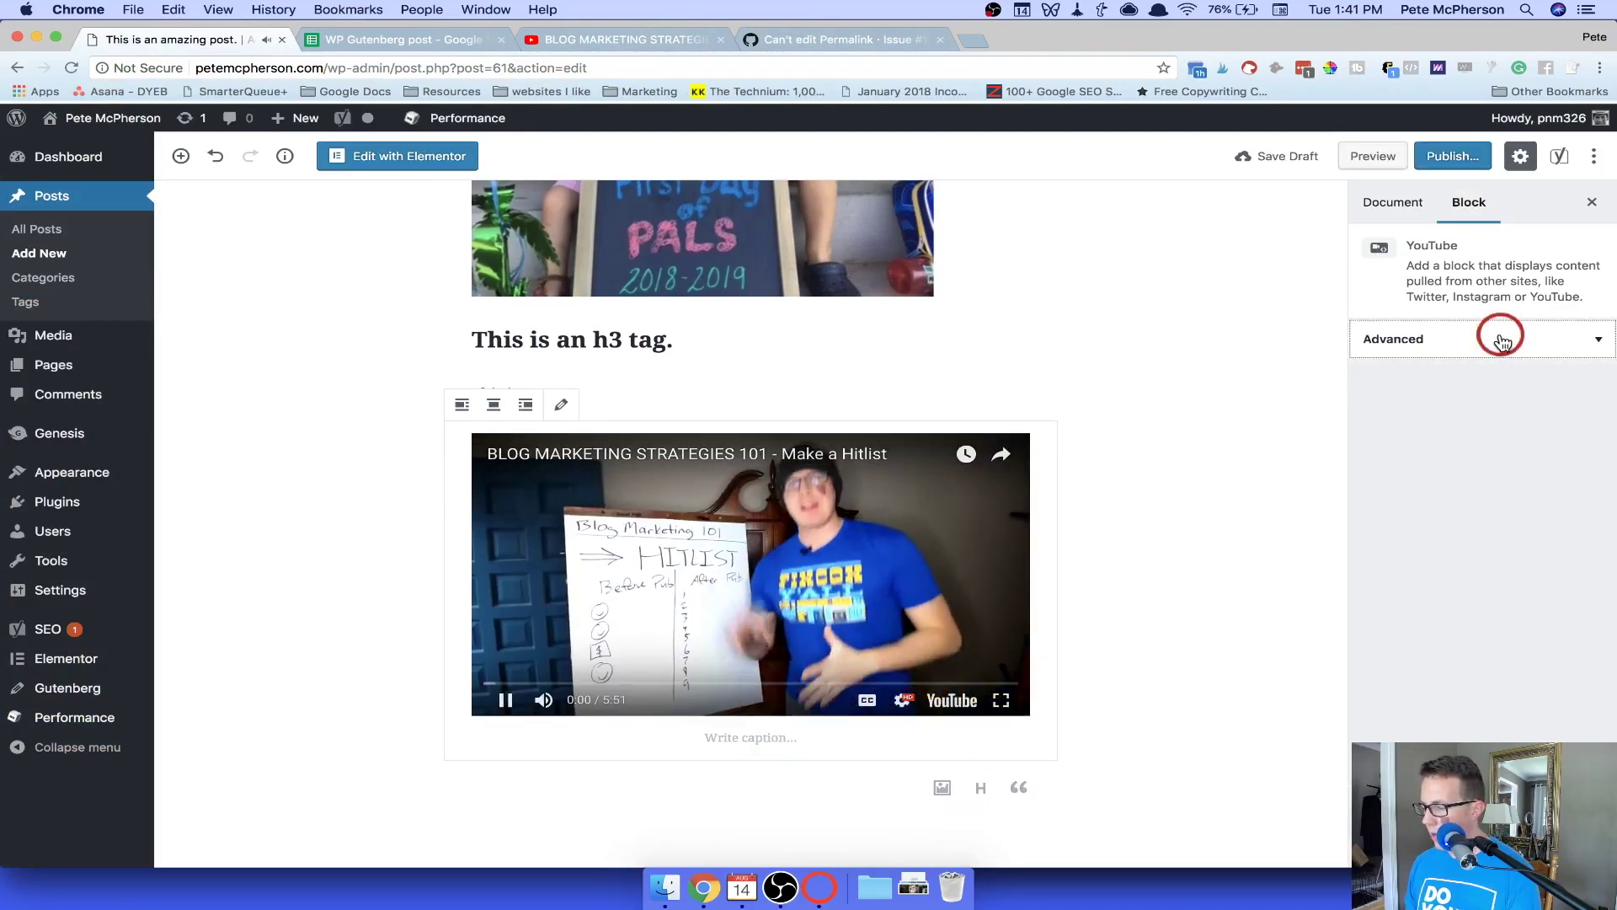
left_click(795, 566)
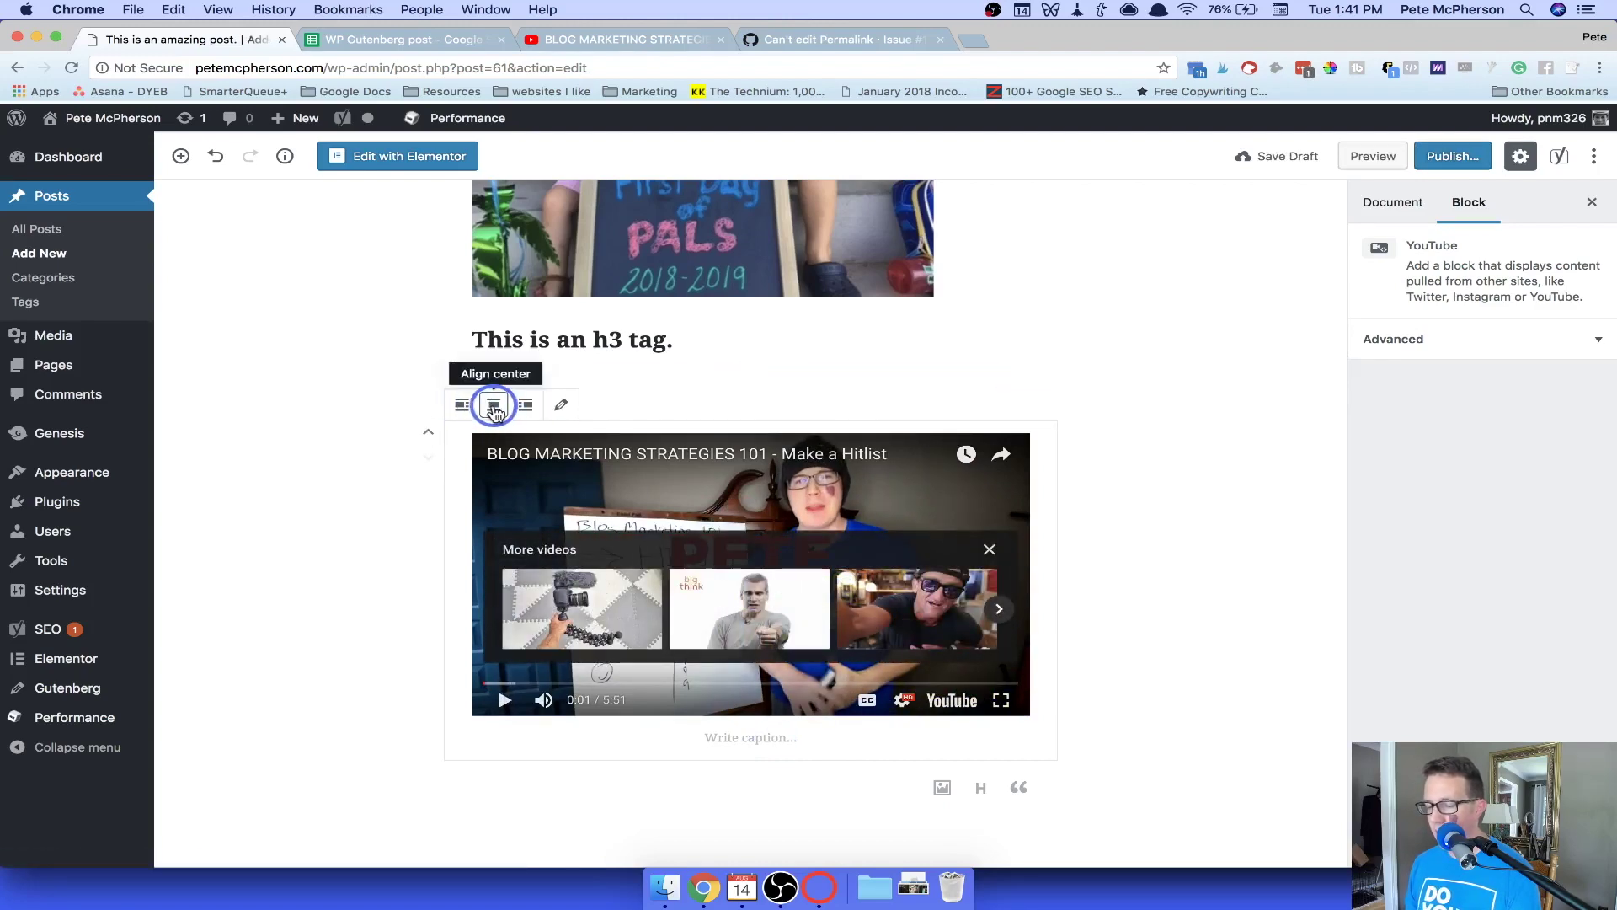
scroll(1035, 676, "up", 10)
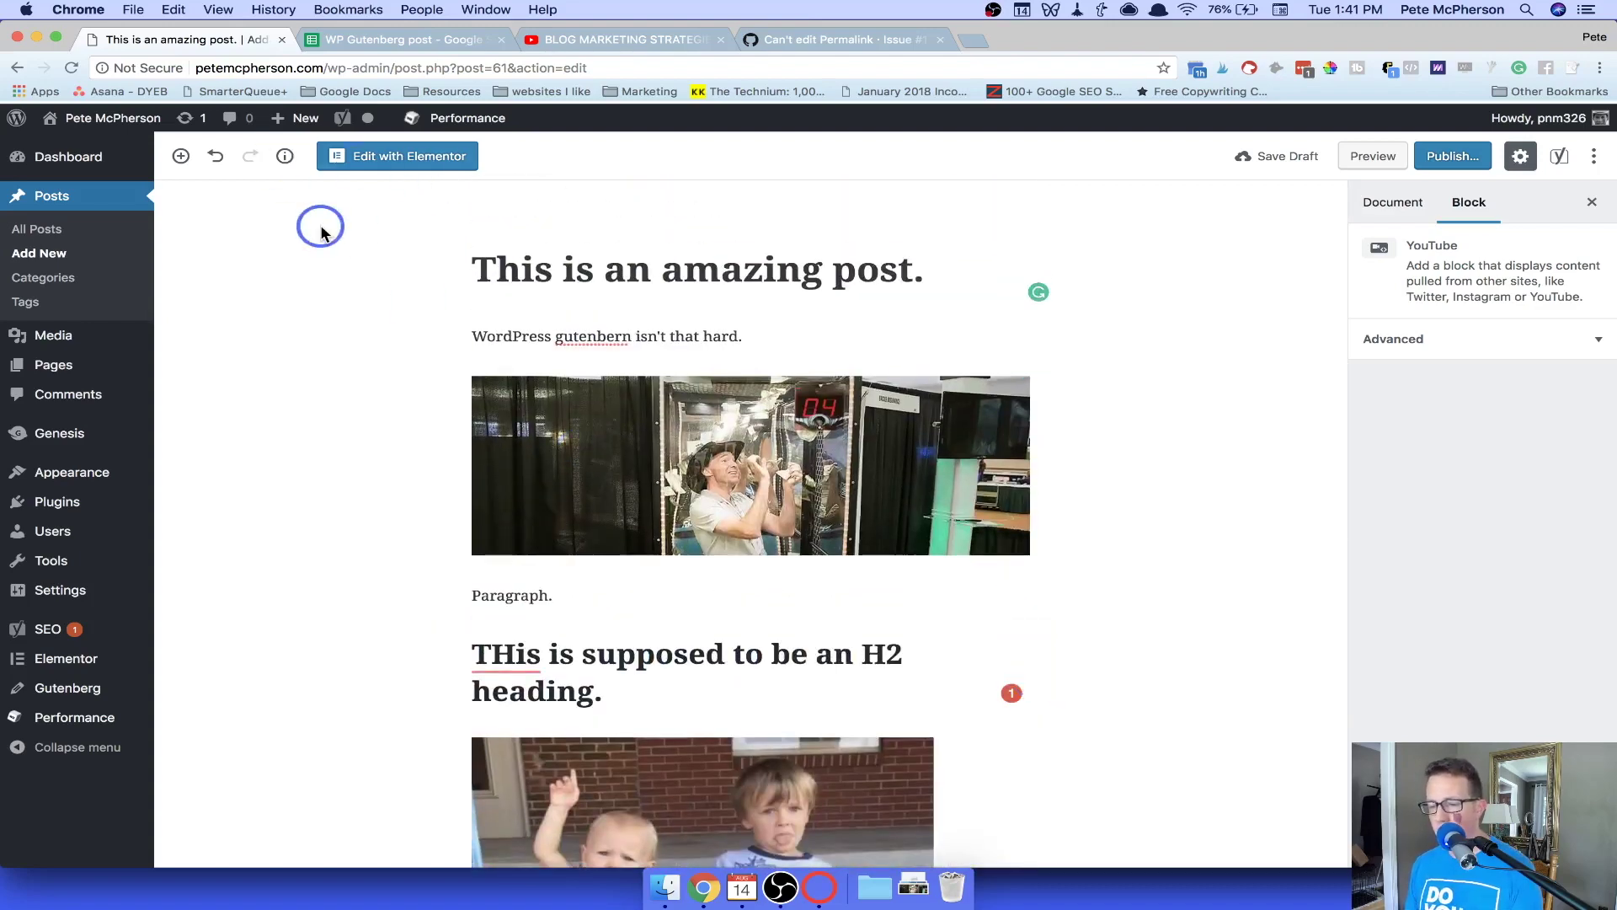
Add 'This is a paragraph.' at the end of the post, with an empty block after it.
scroll(517, 473, "down", 20)
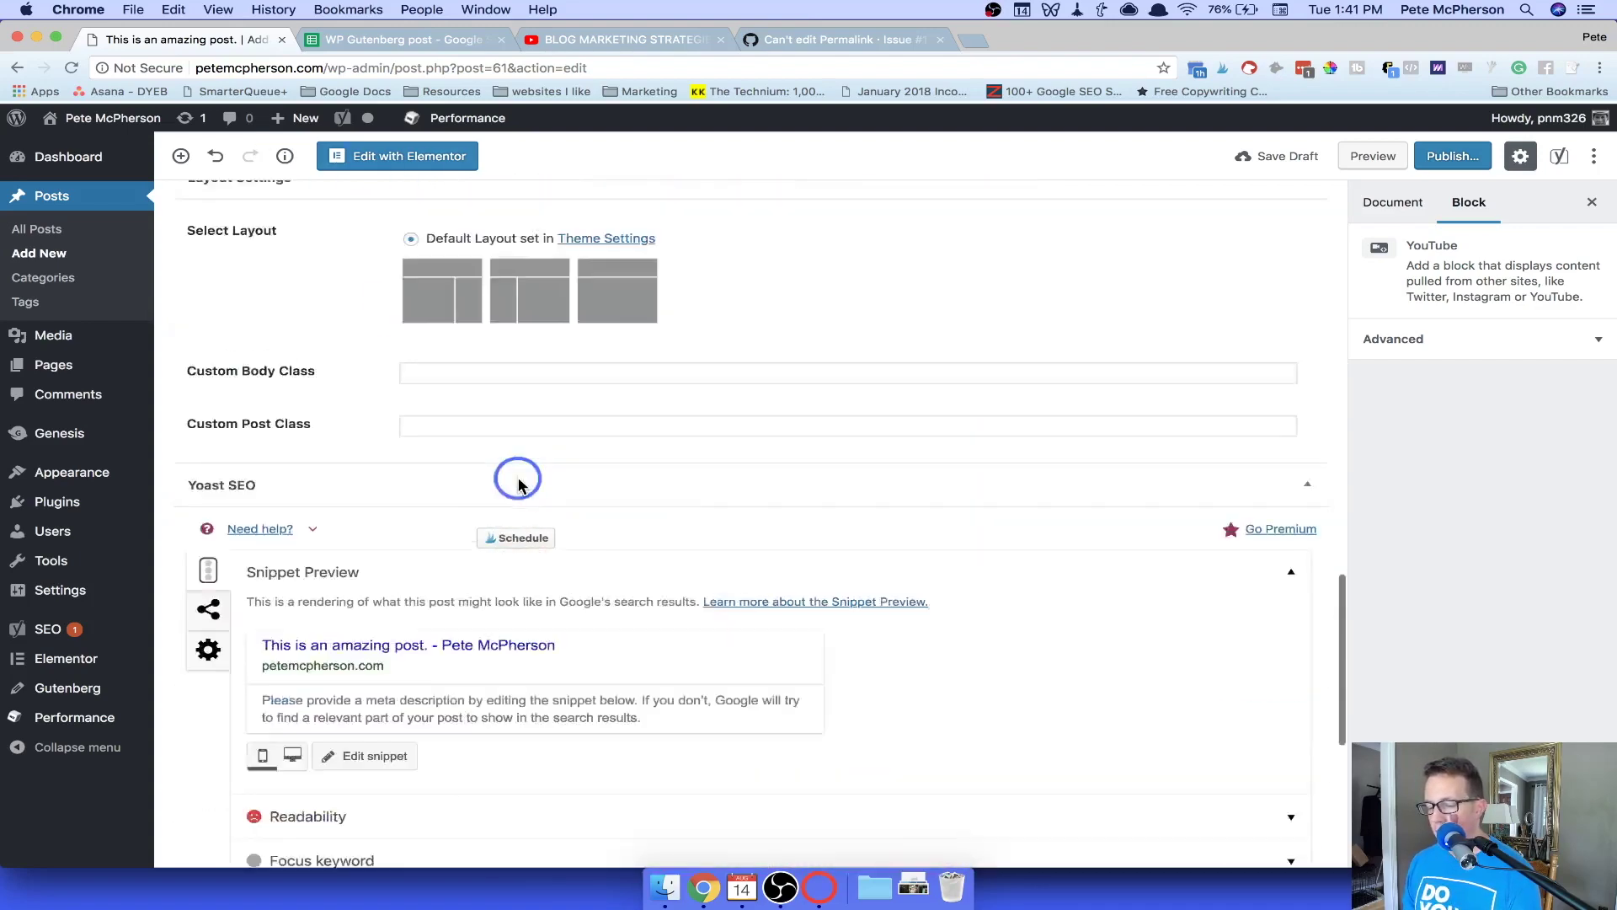
scroll(688, 368, "up", 10)
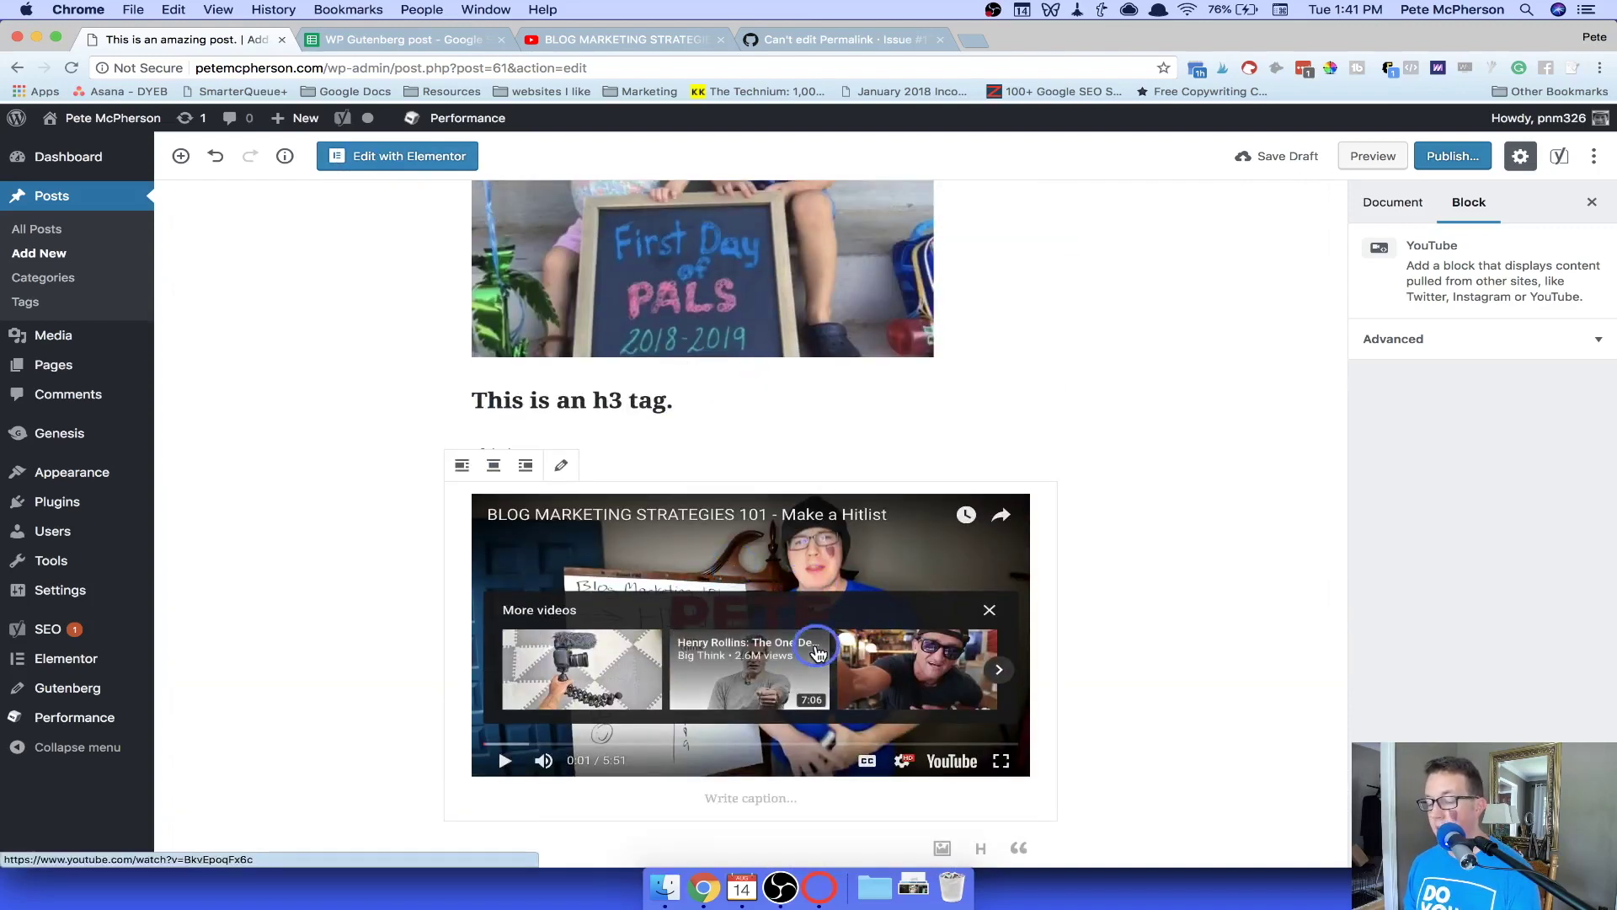
left_click(756, 426)
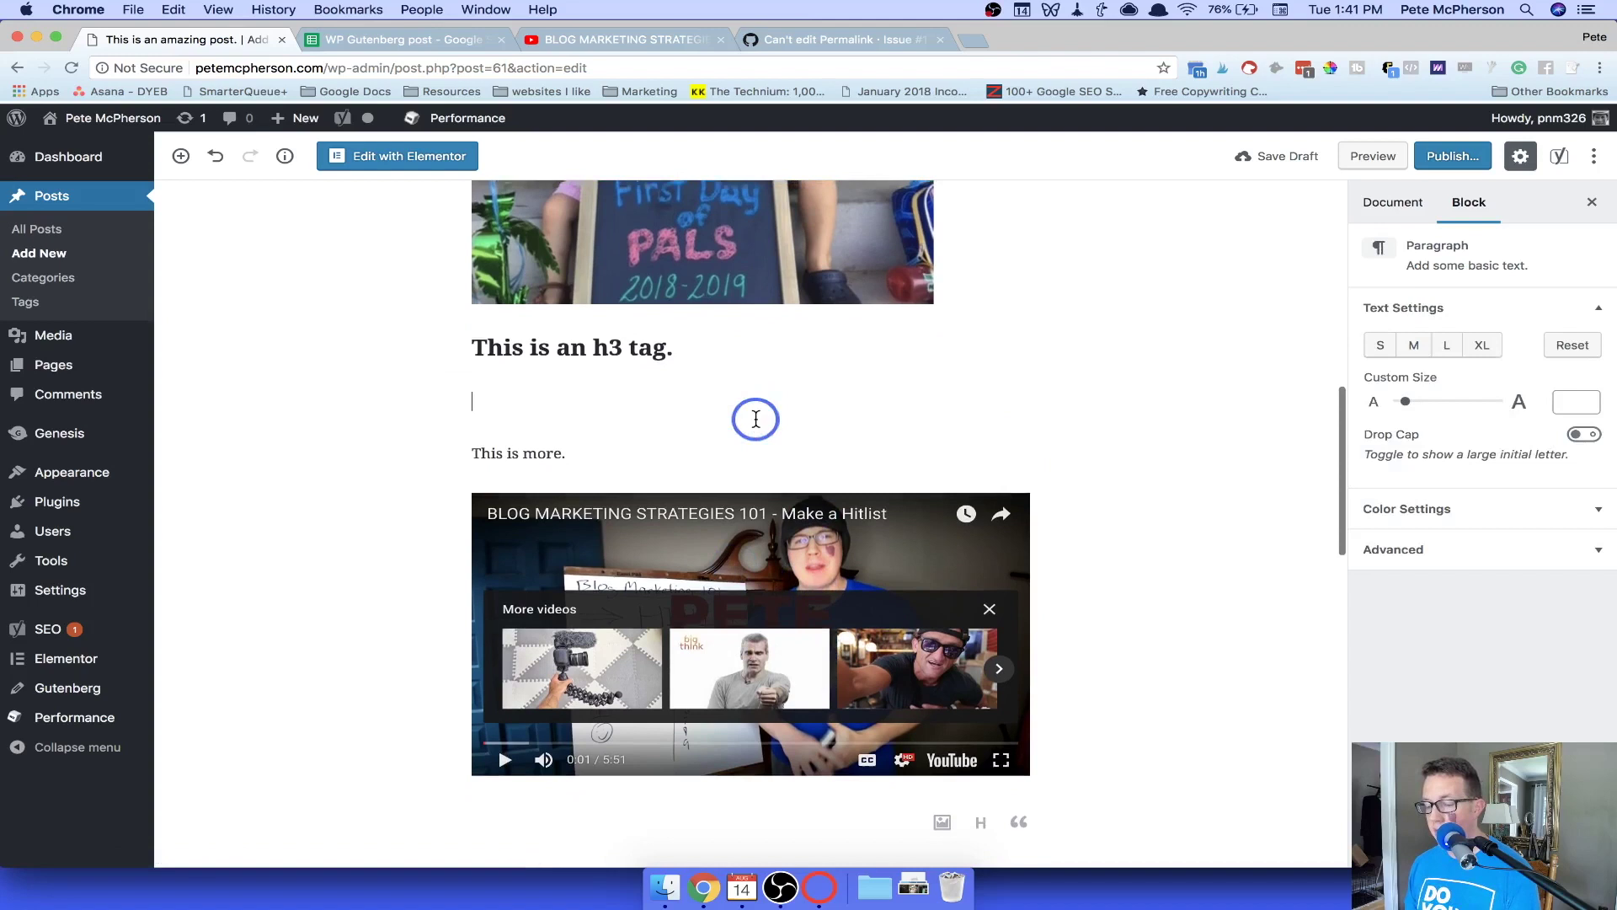
scroll(757, 505, "down", 2)
left_click(748, 758)
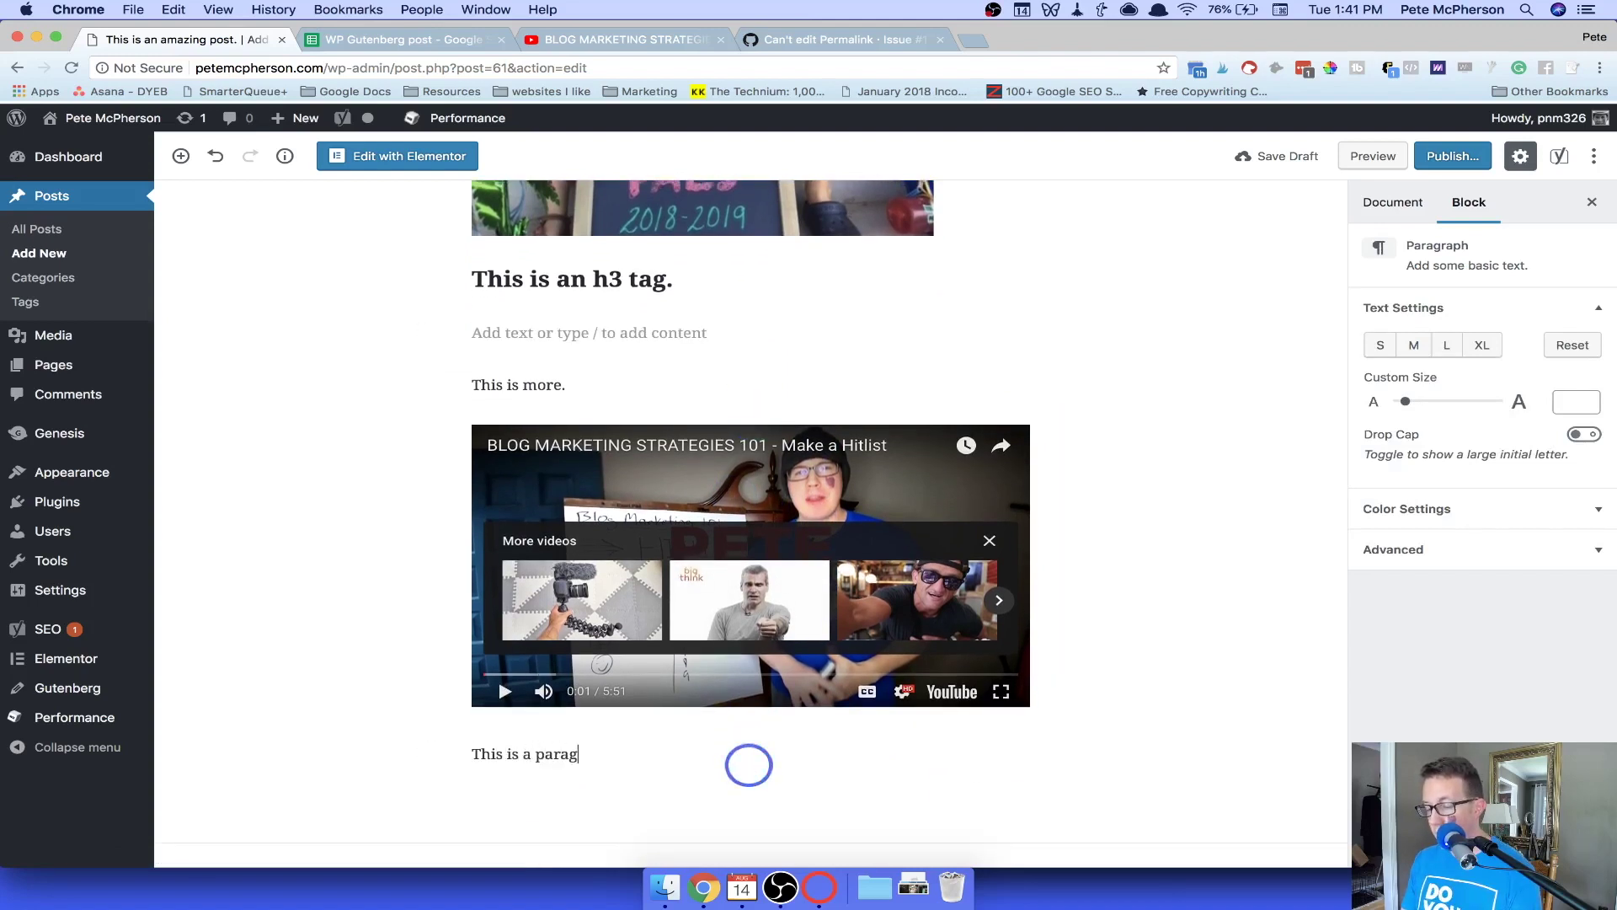
type("This is a paragraph.")
key("Return")
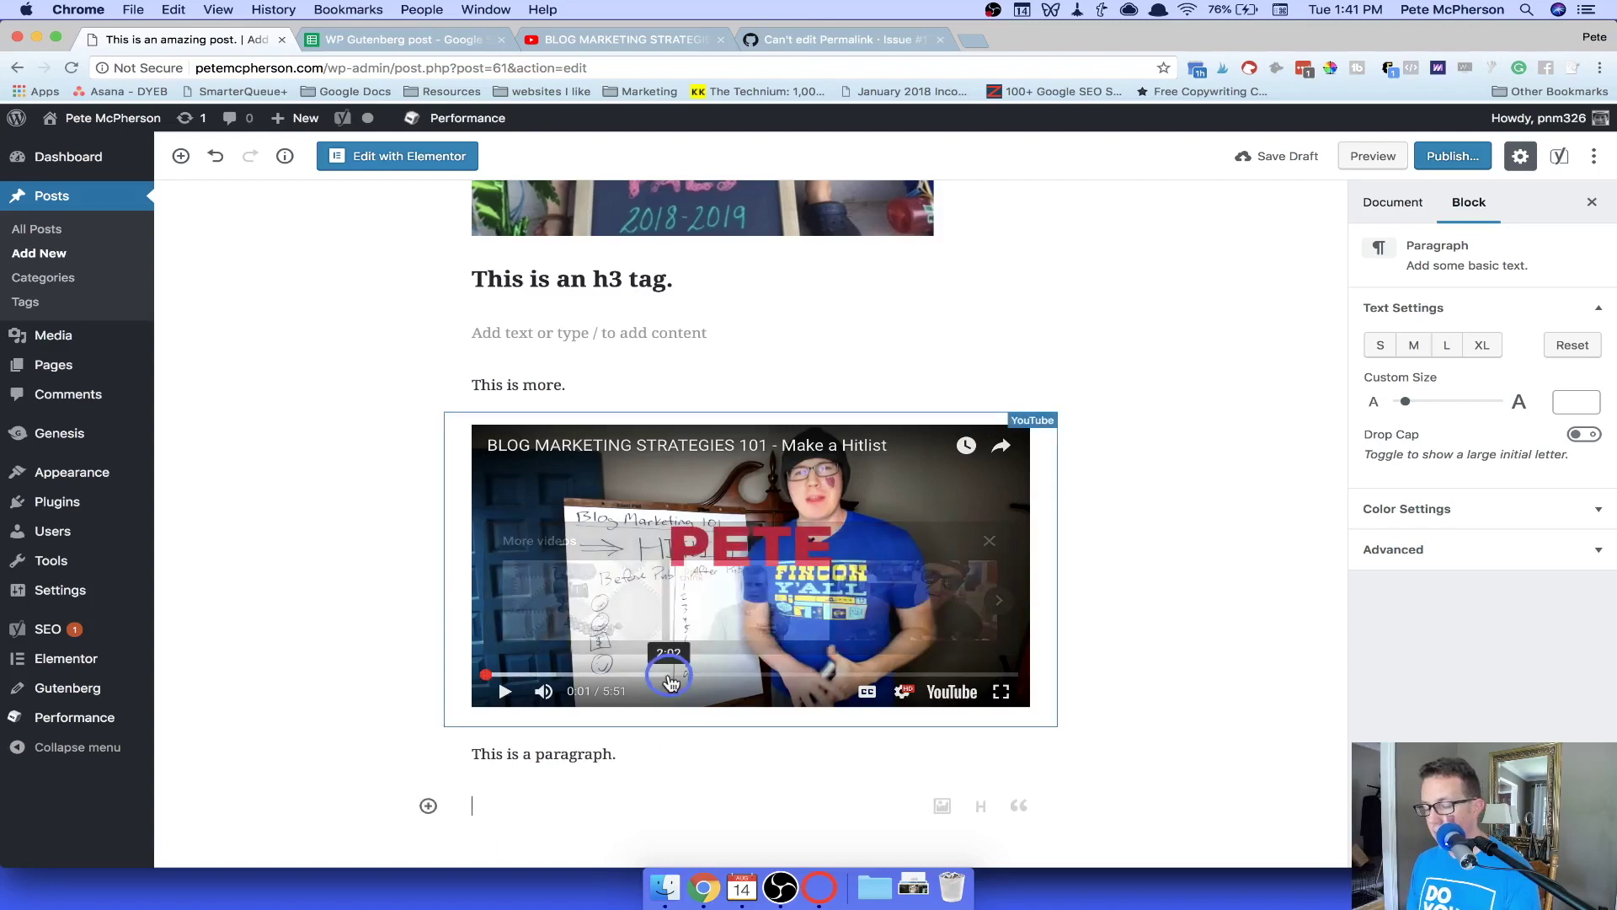
Insert a Quote block from the inserter and type the quote text 'This is a quote.'.
left_click(429, 810)
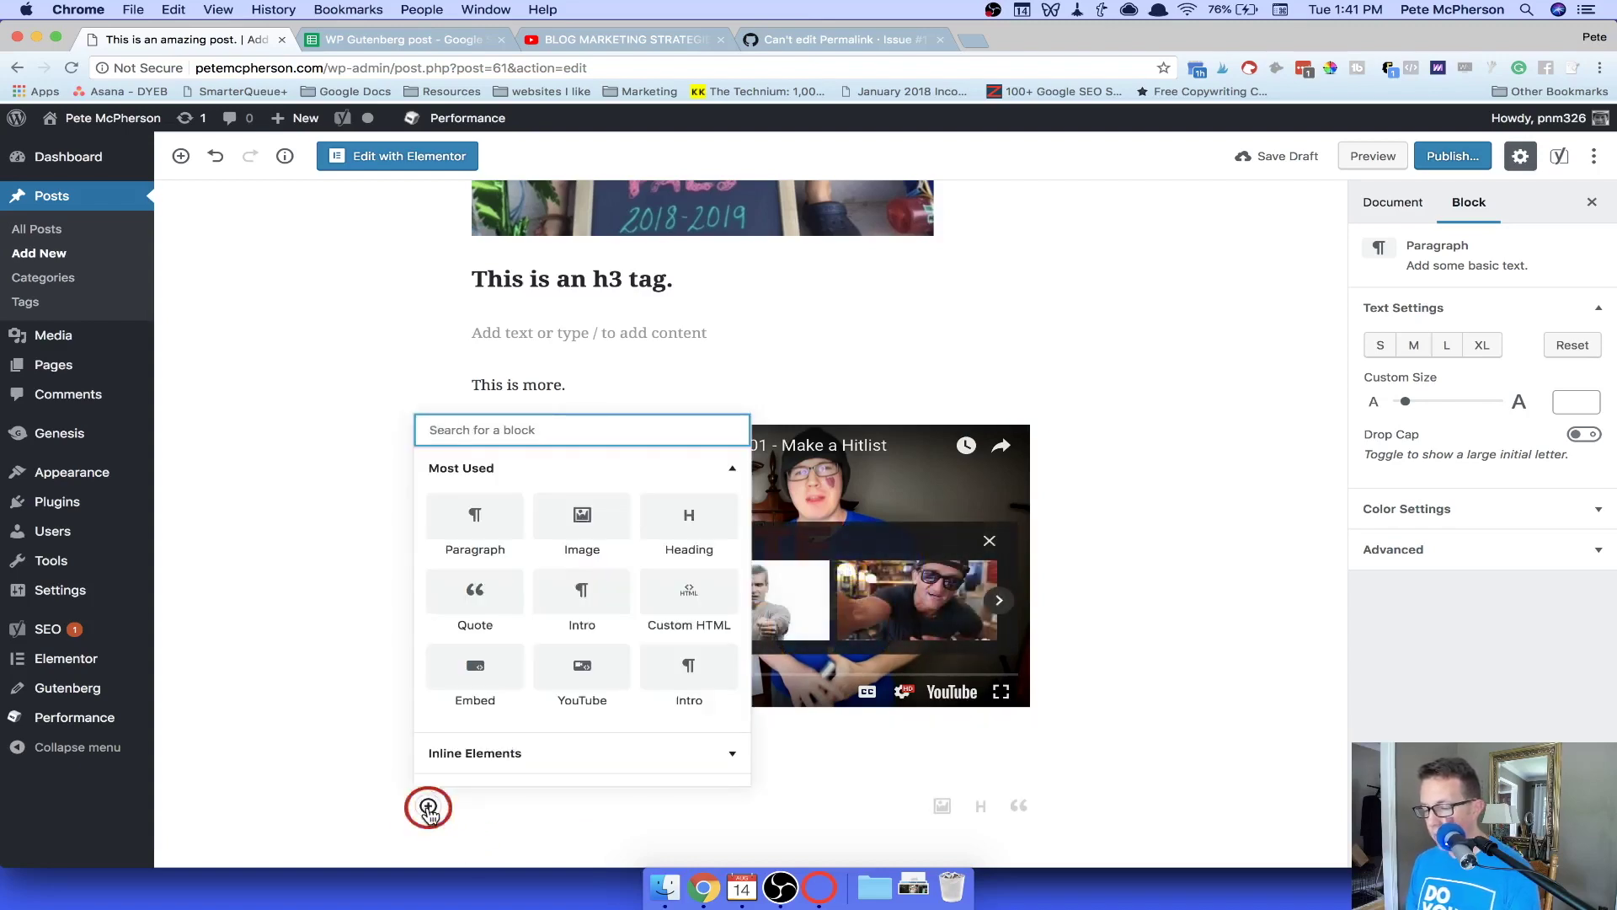
mouse_move(611, 632)
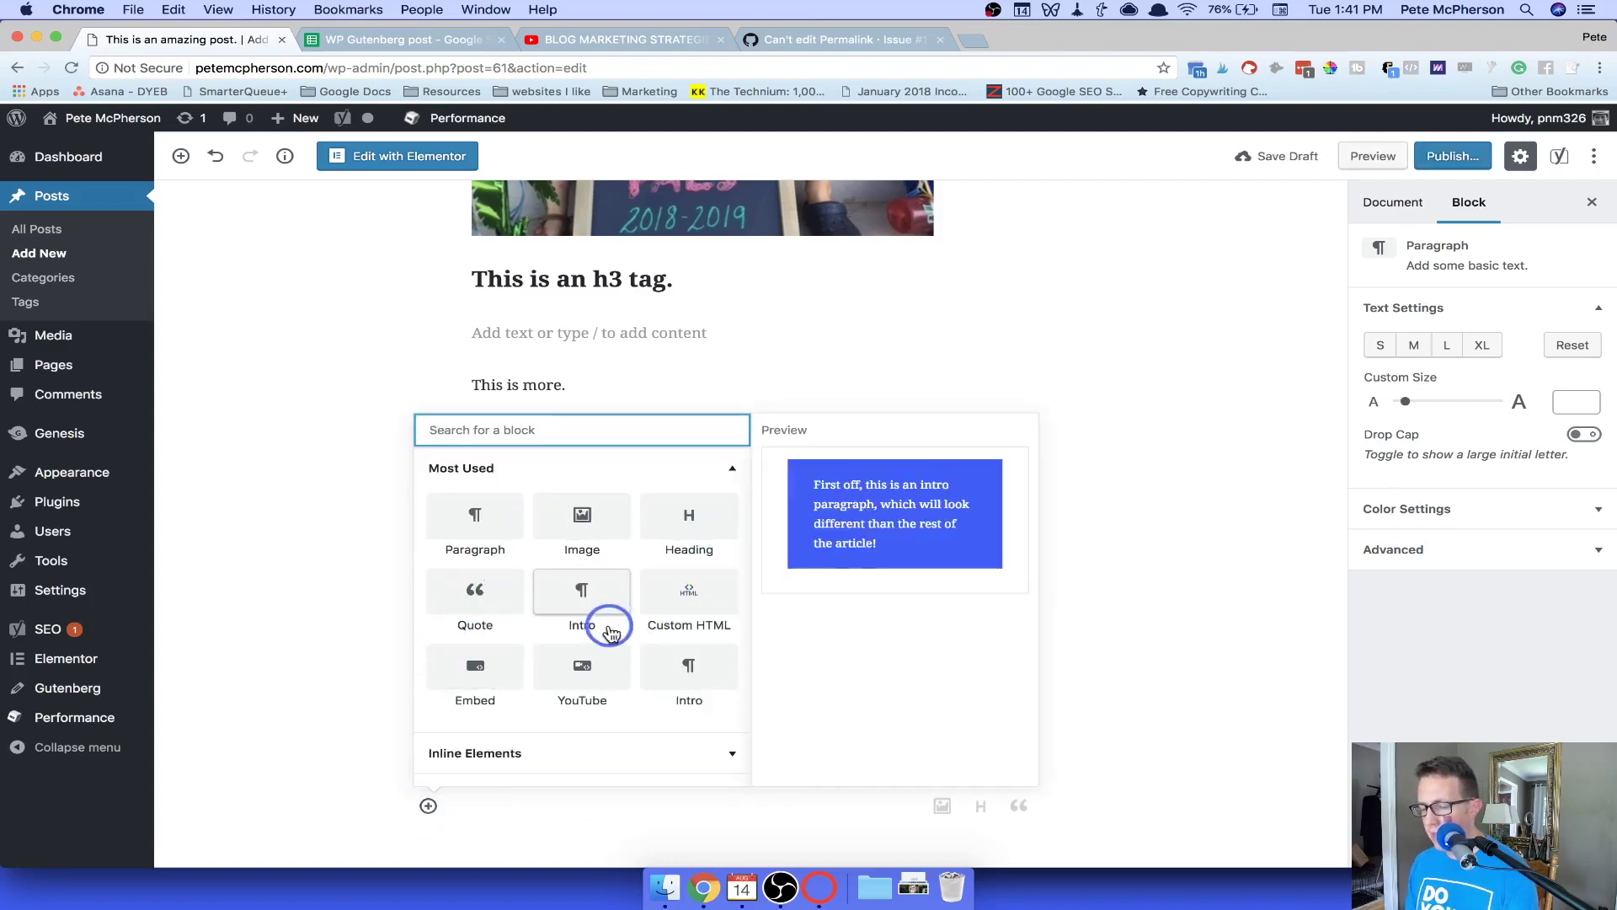
left_click(476, 594)
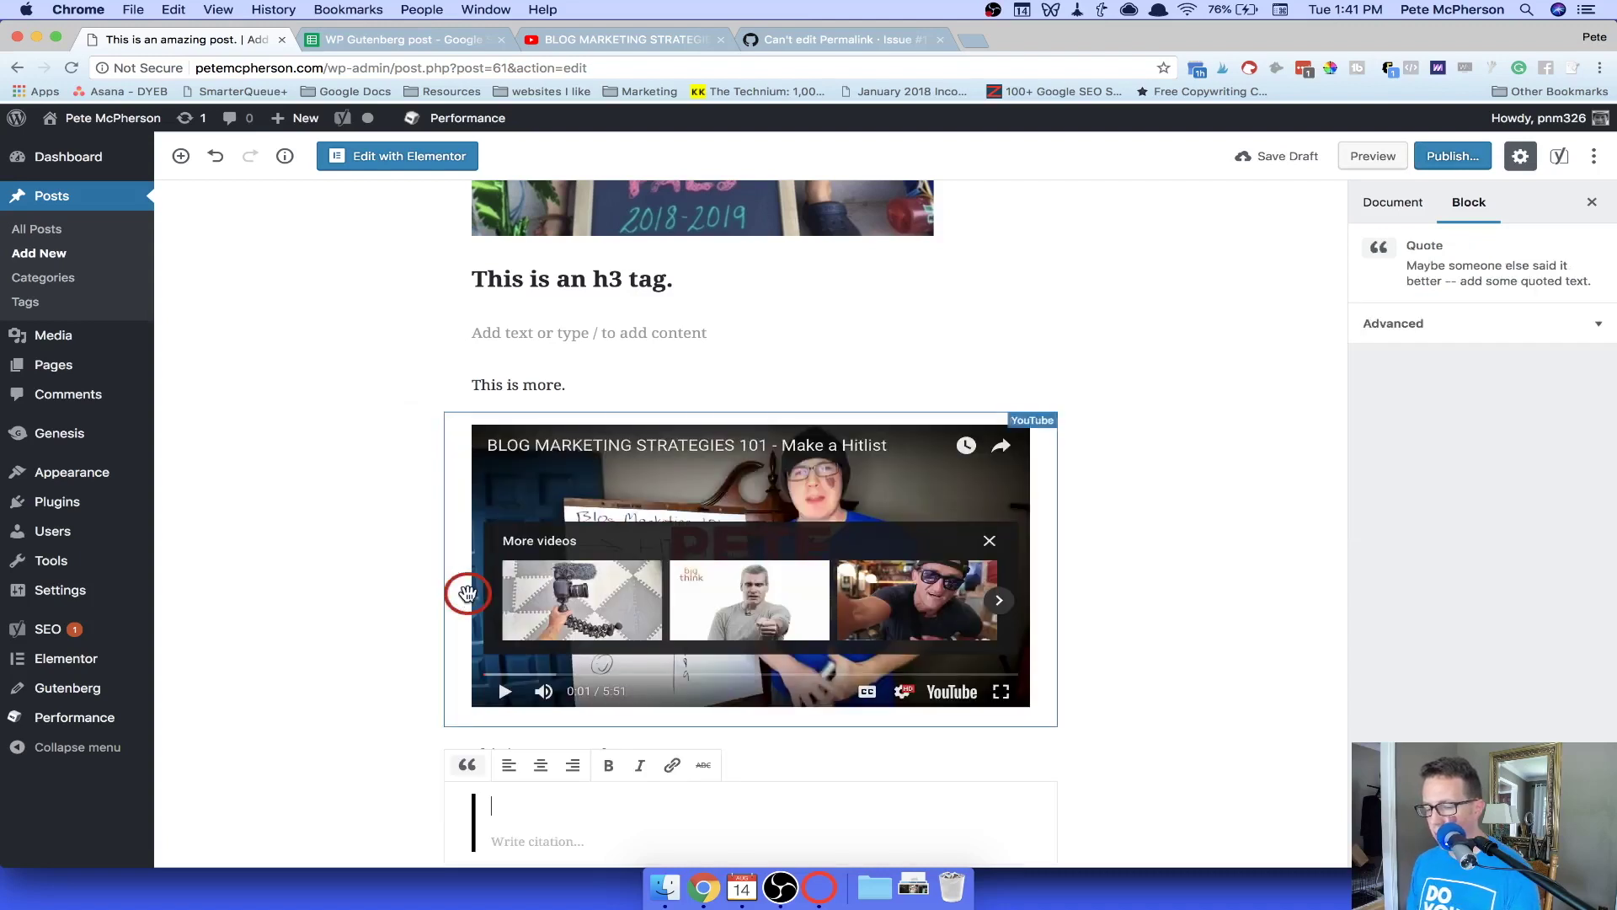
scroll(392, 579, "down", 5)
type("This is a quote.")
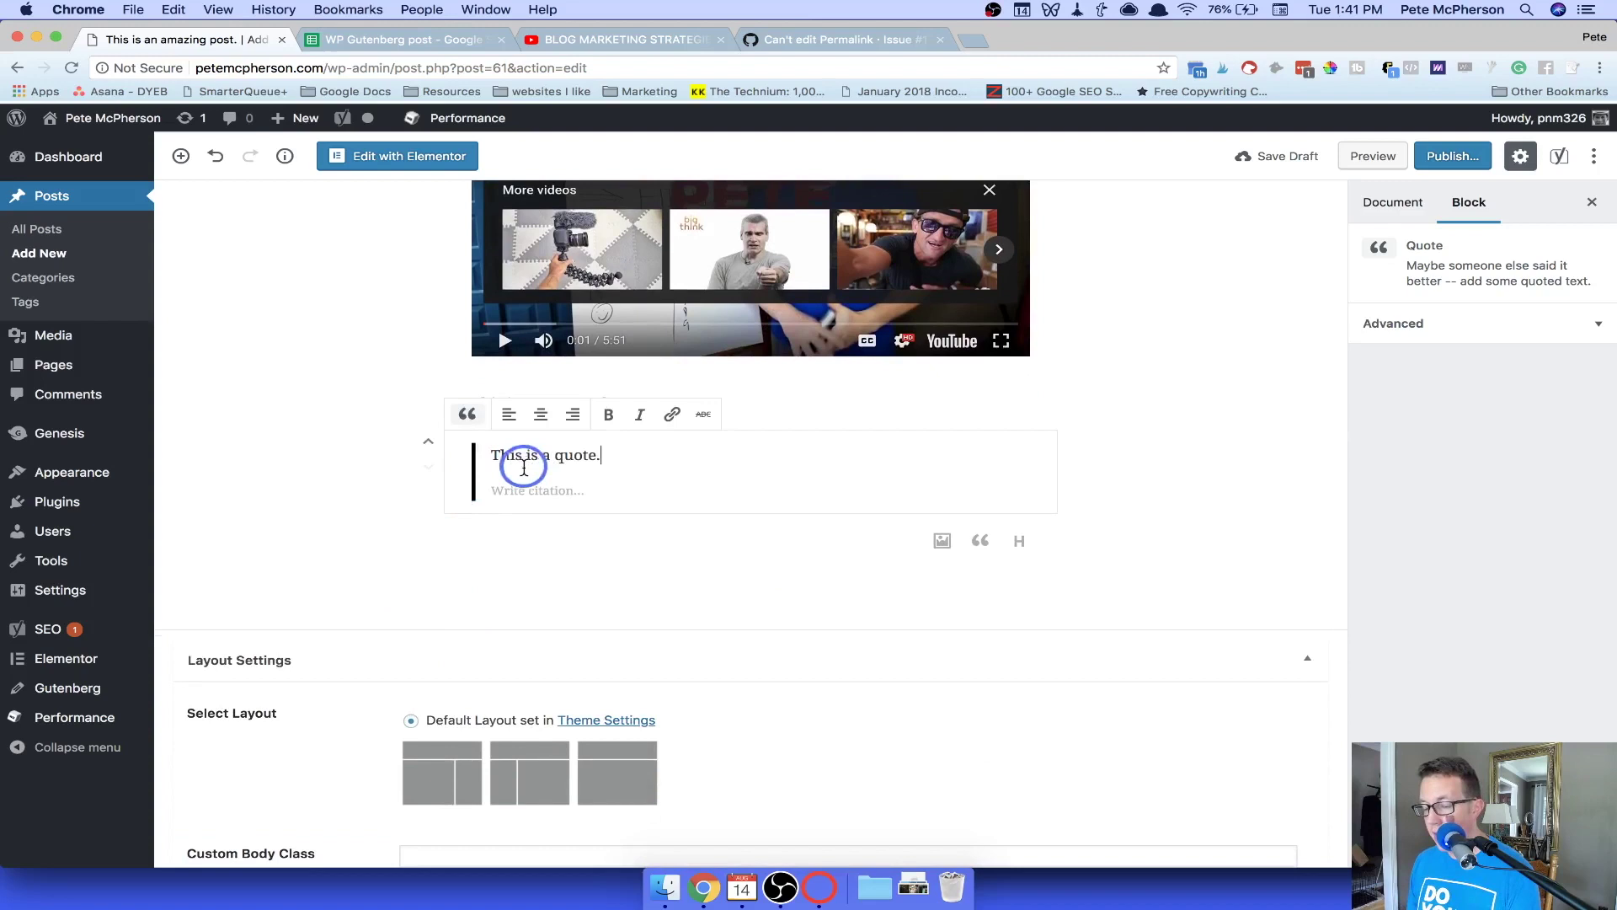
Fill in the quote's citation and add an empty quote block below it.
left_click(523, 492)
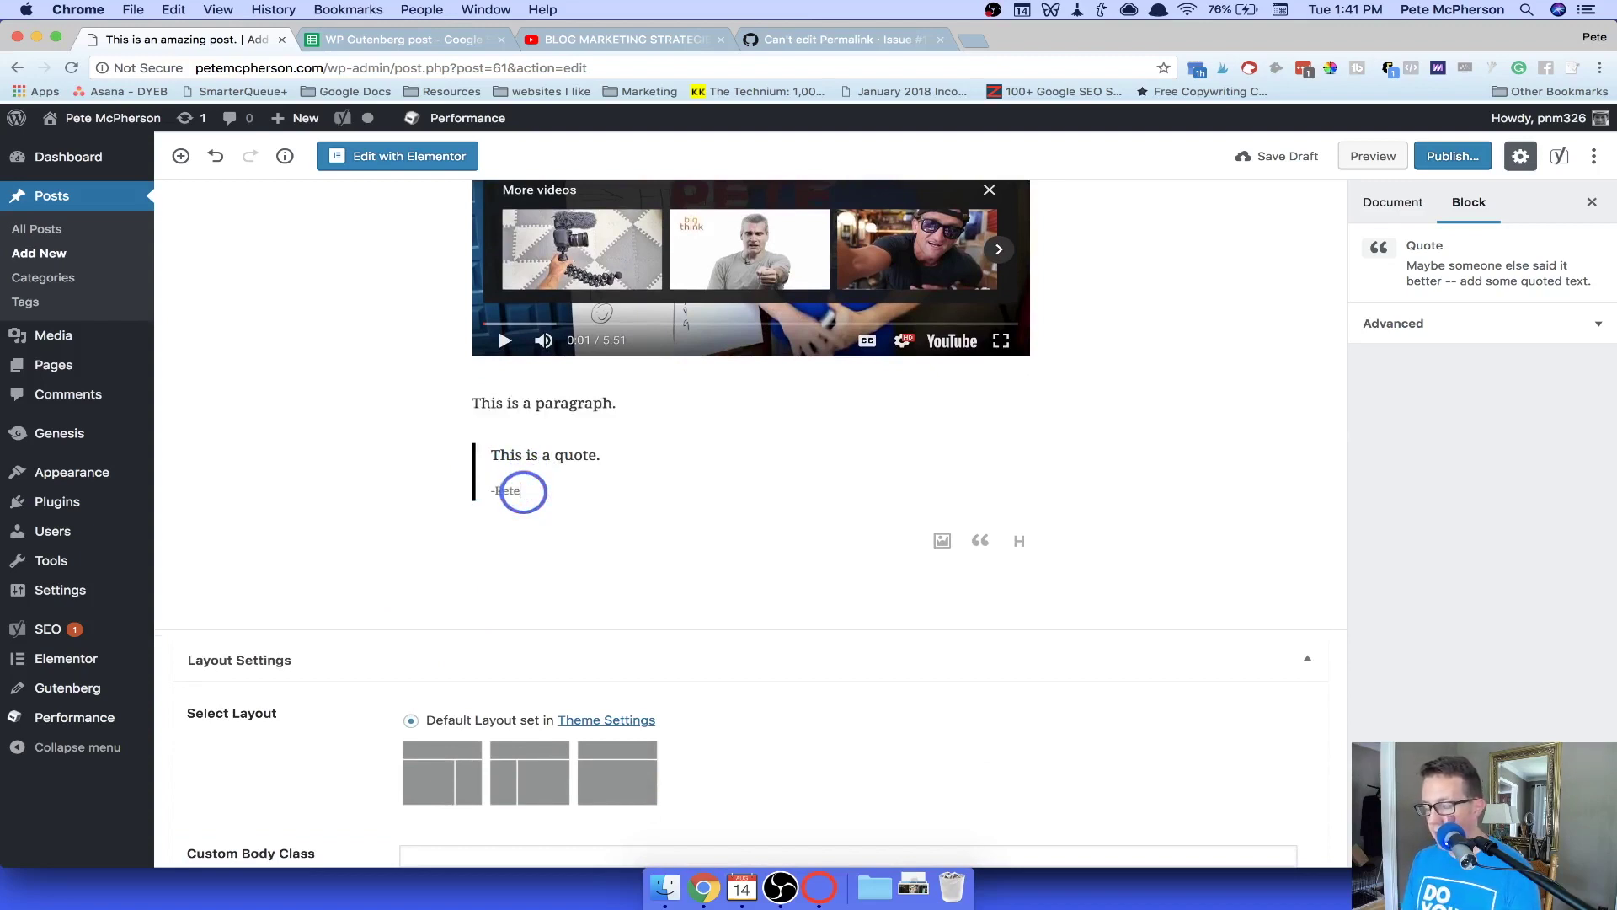
left_click(525, 455)
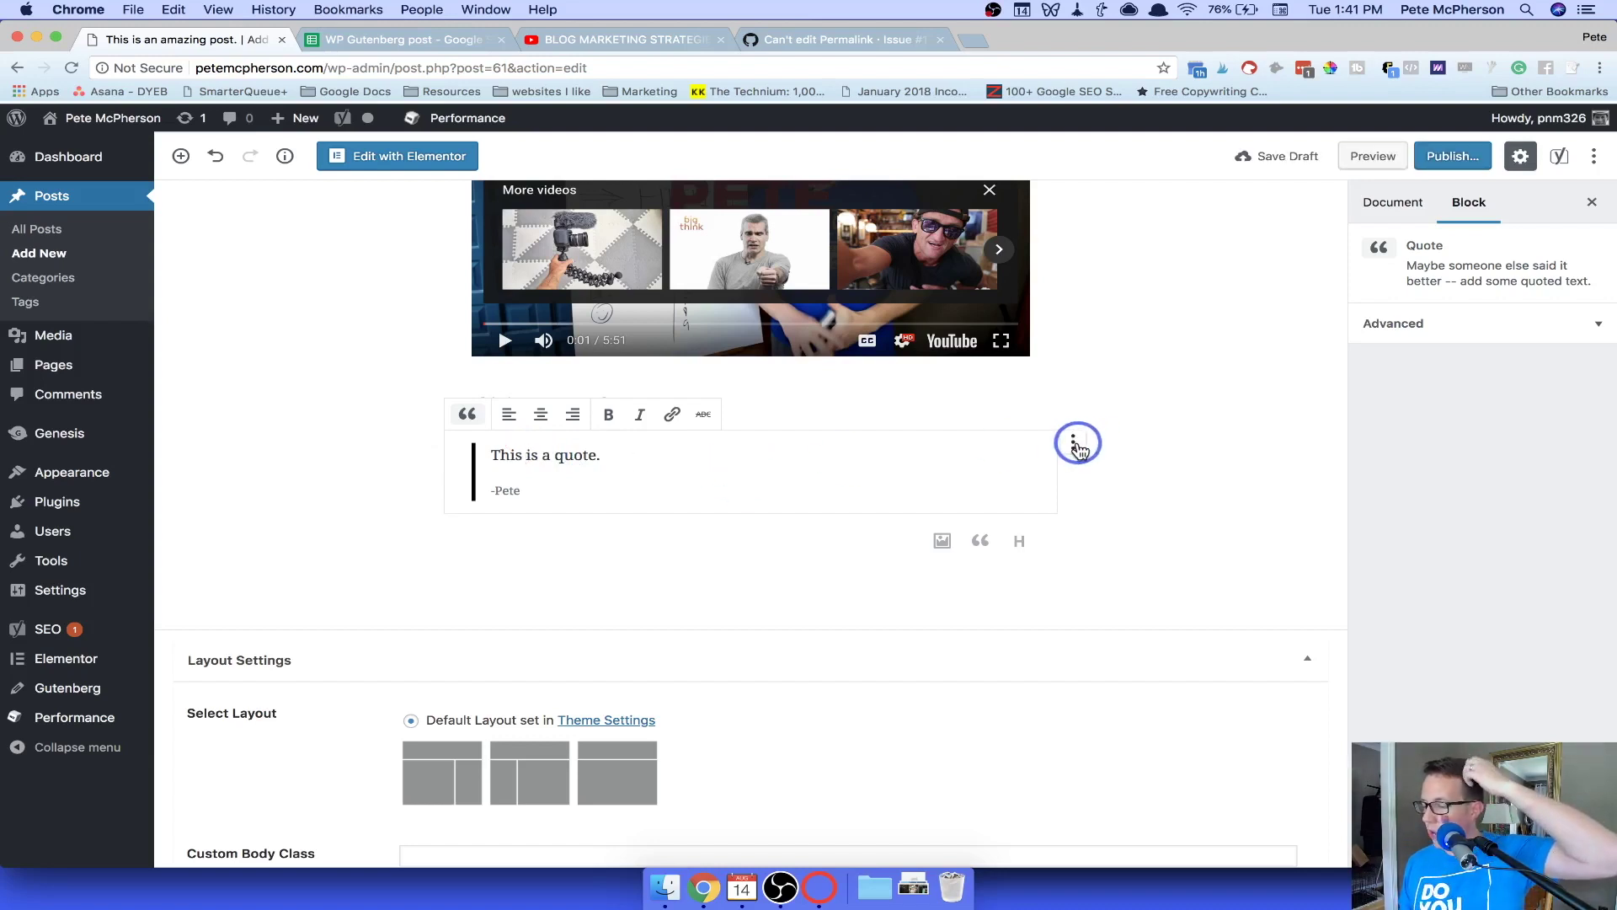
left_click(1074, 443)
left_click(684, 455)
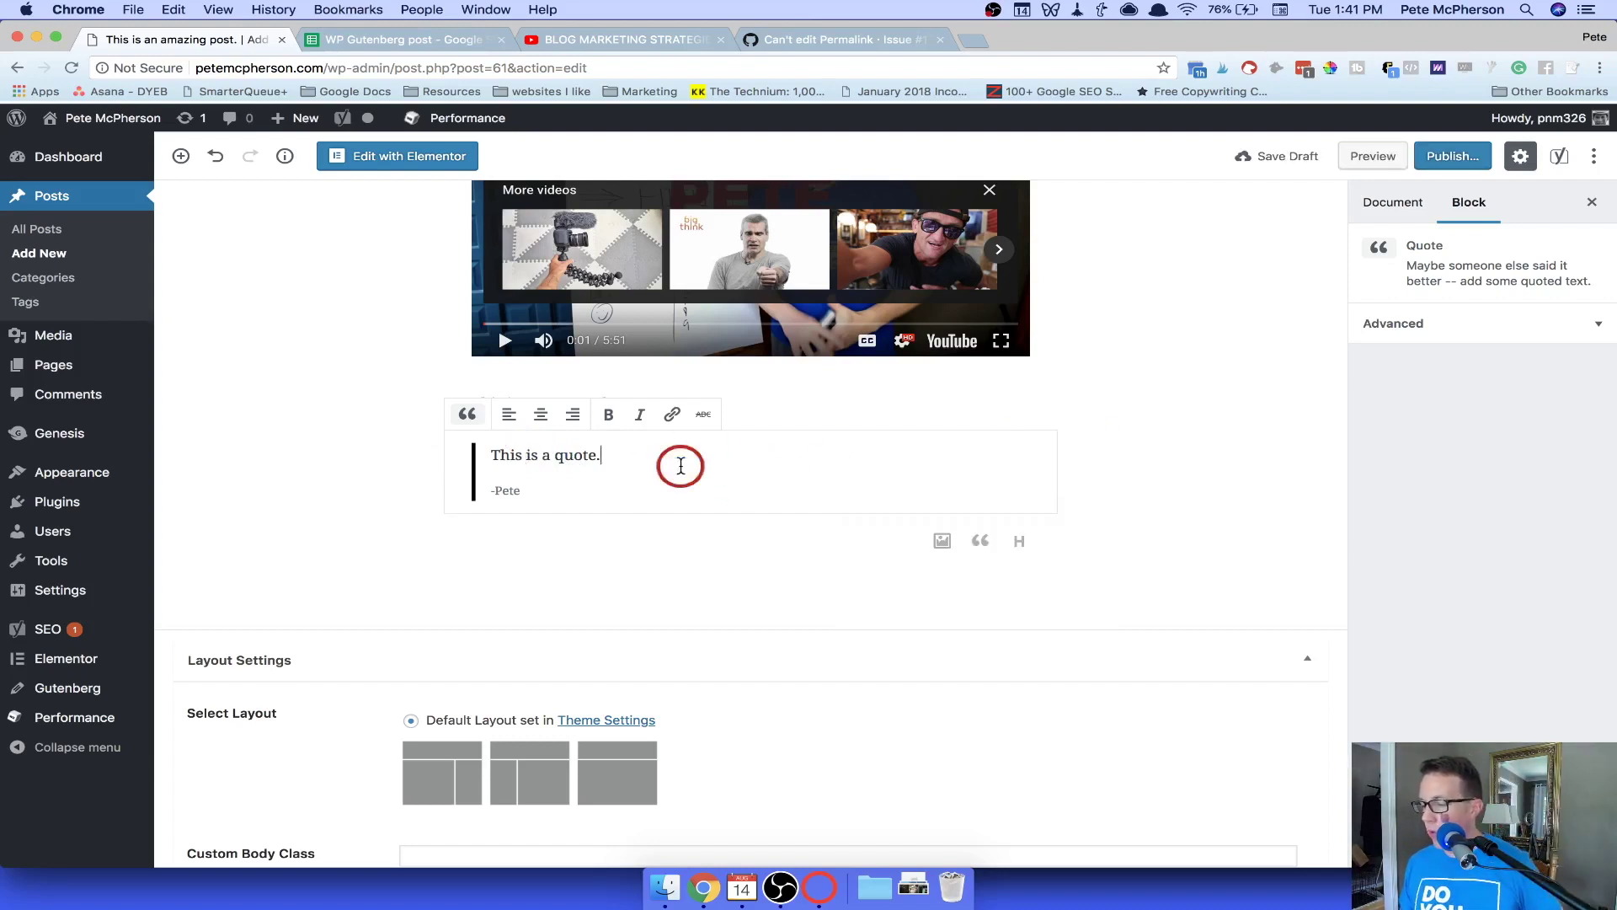
left_click(980, 538)
left_click(466, 502)
Apply the Large style to the 'This is a quote.' block, after comparing it with Regular.
left_click(467, 509)
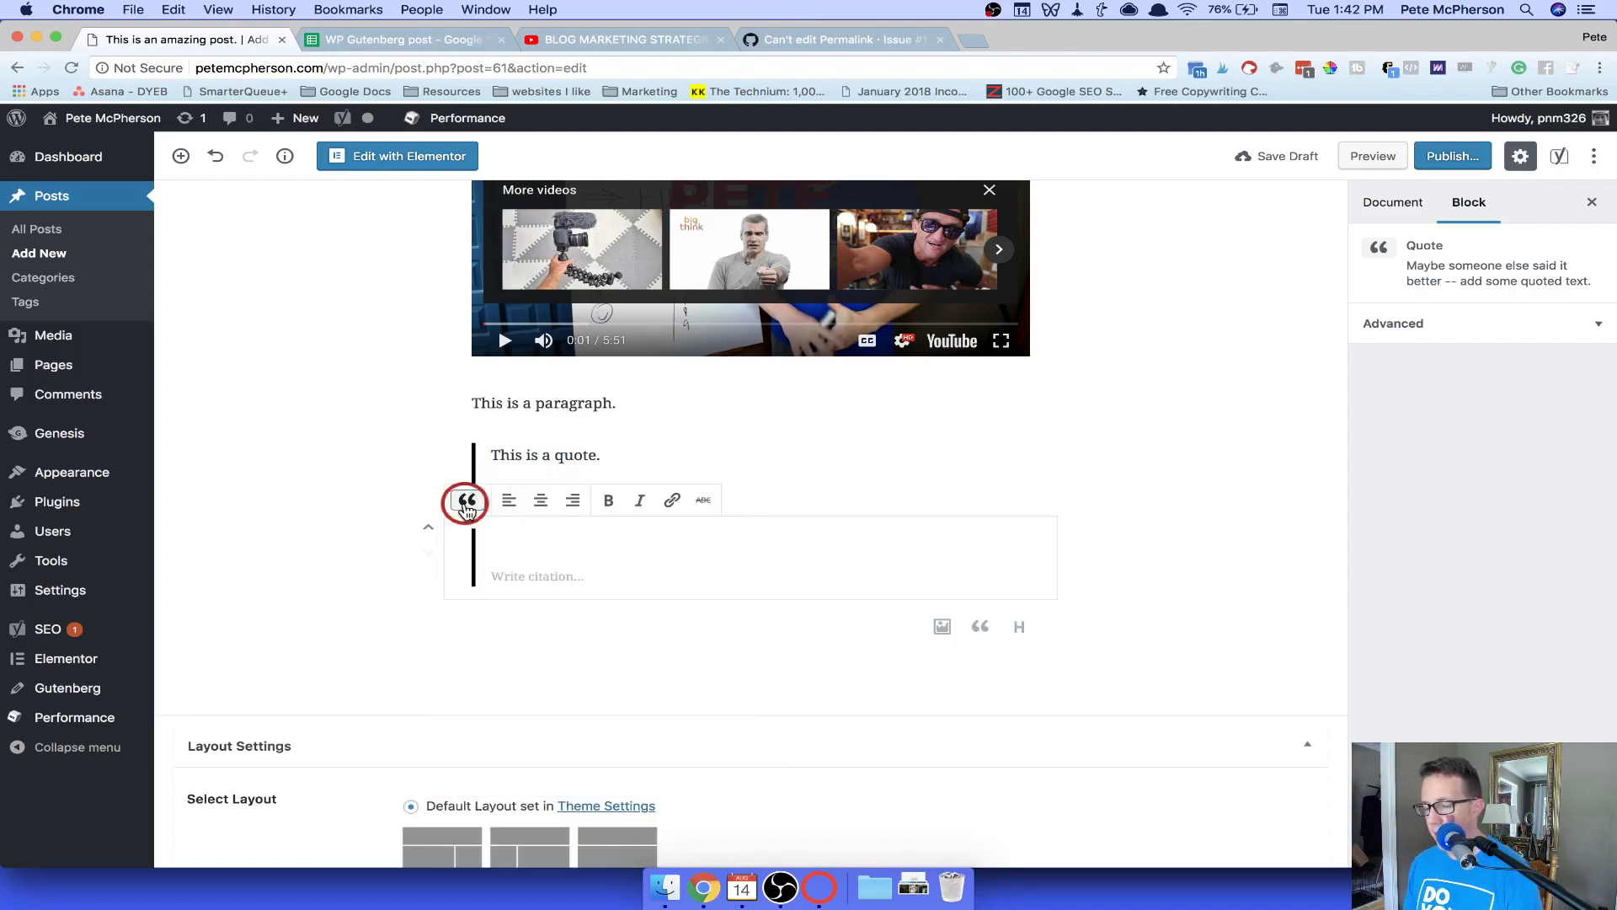
left_click(466, 503)
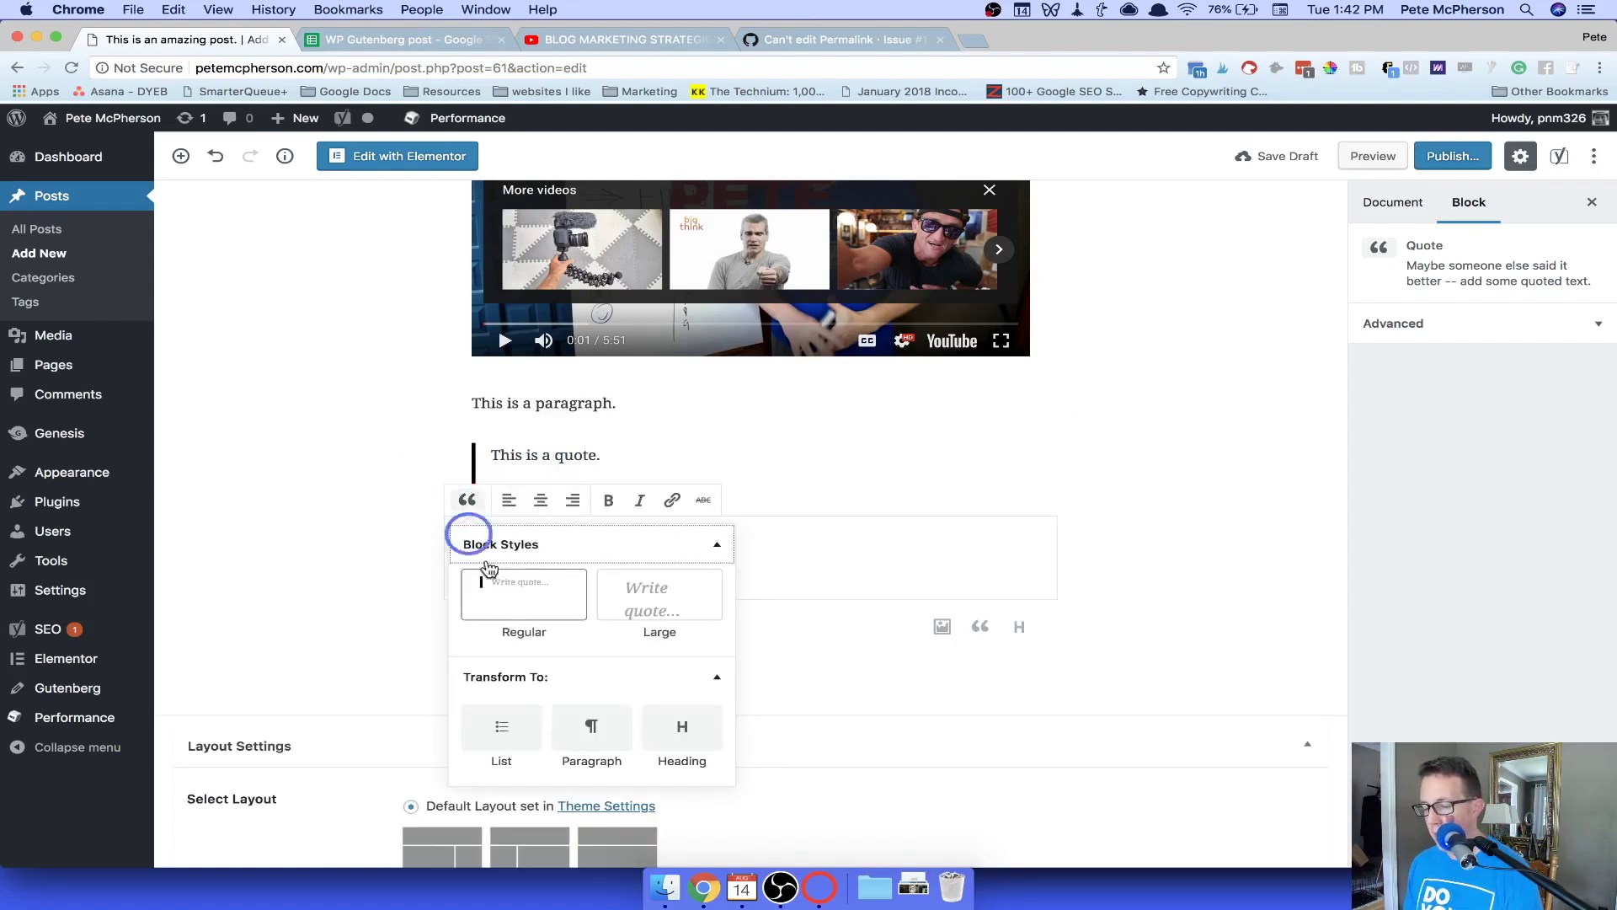
left_click(471, 503)
left_click(534, 456)
left_click(468, 413)
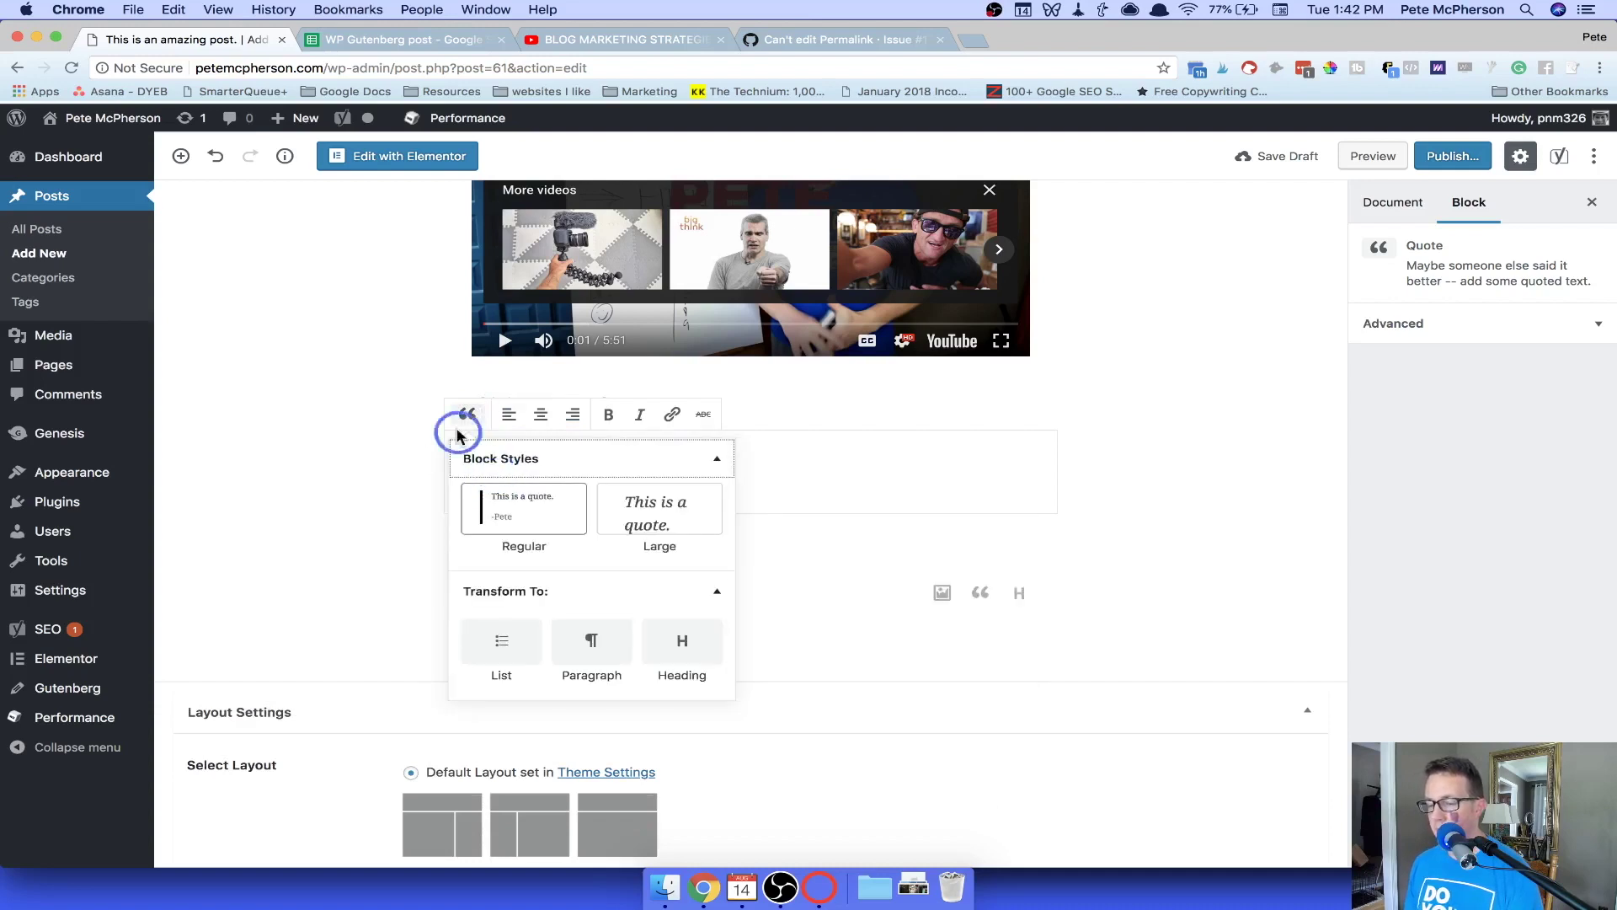
left_click(490, 487)
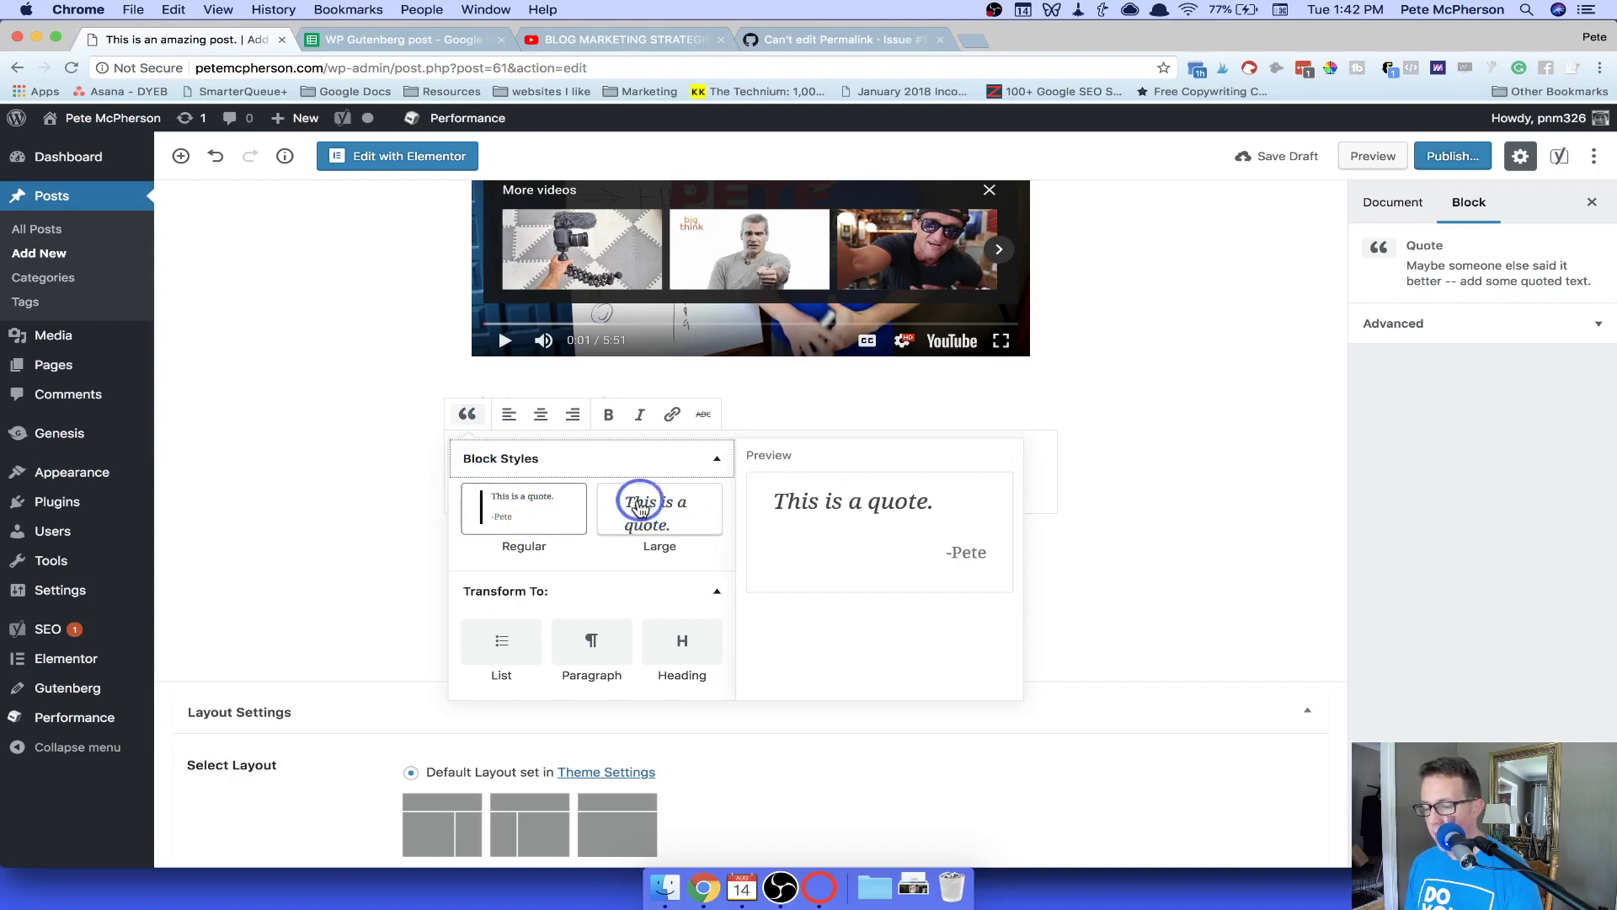
left_click(651, 514)
left_click(587, 528)
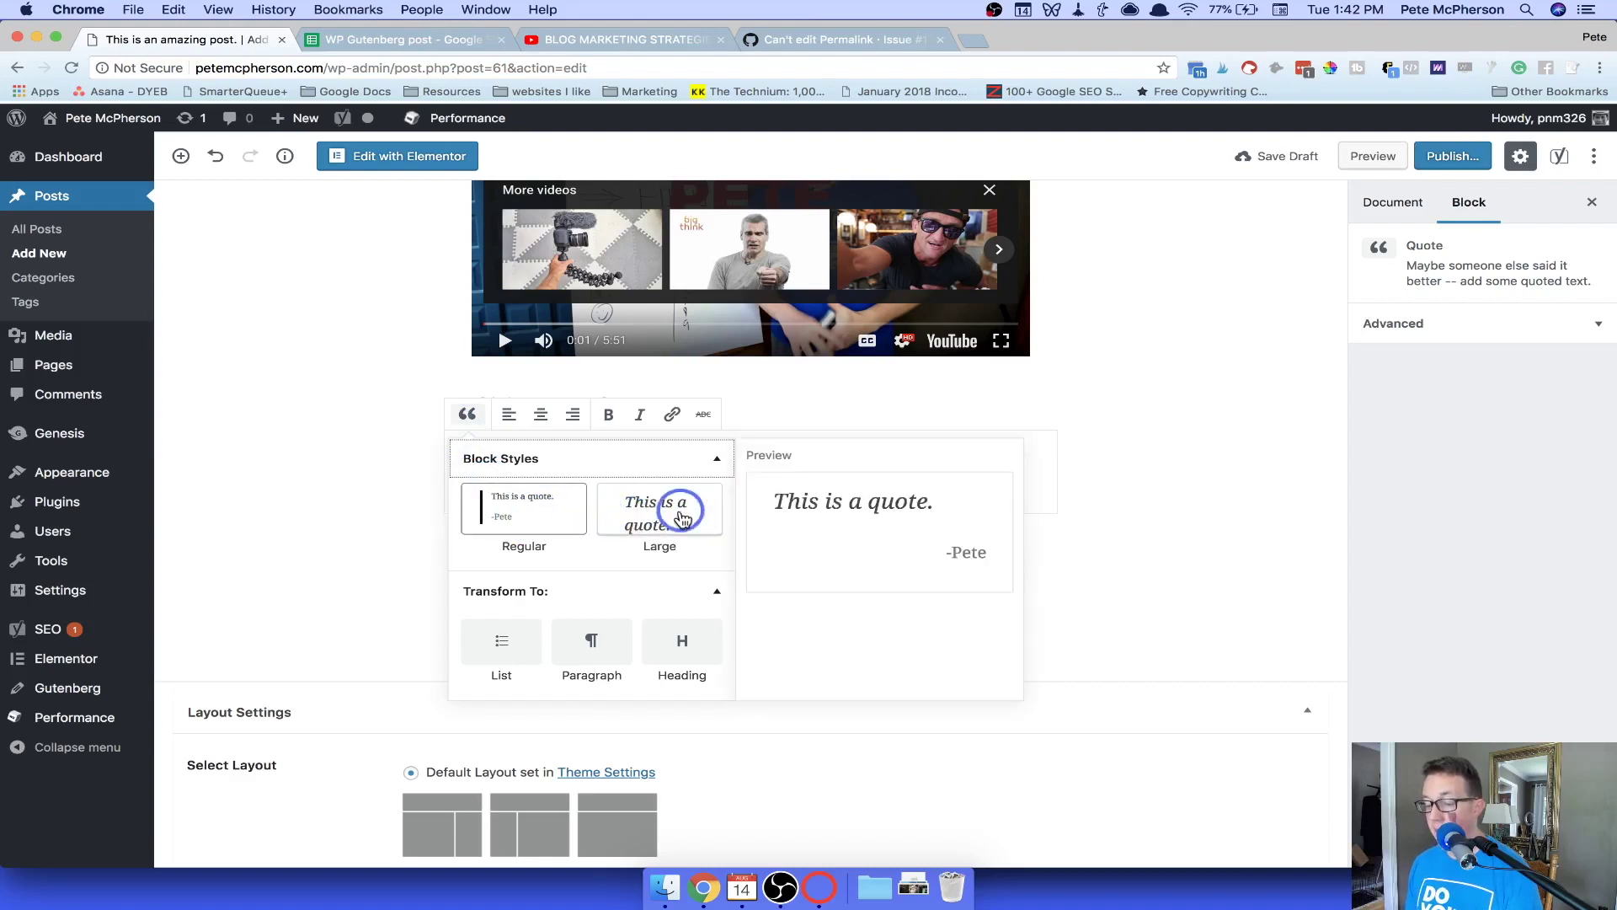
left_click(682, 517)
left_click(644, 502)
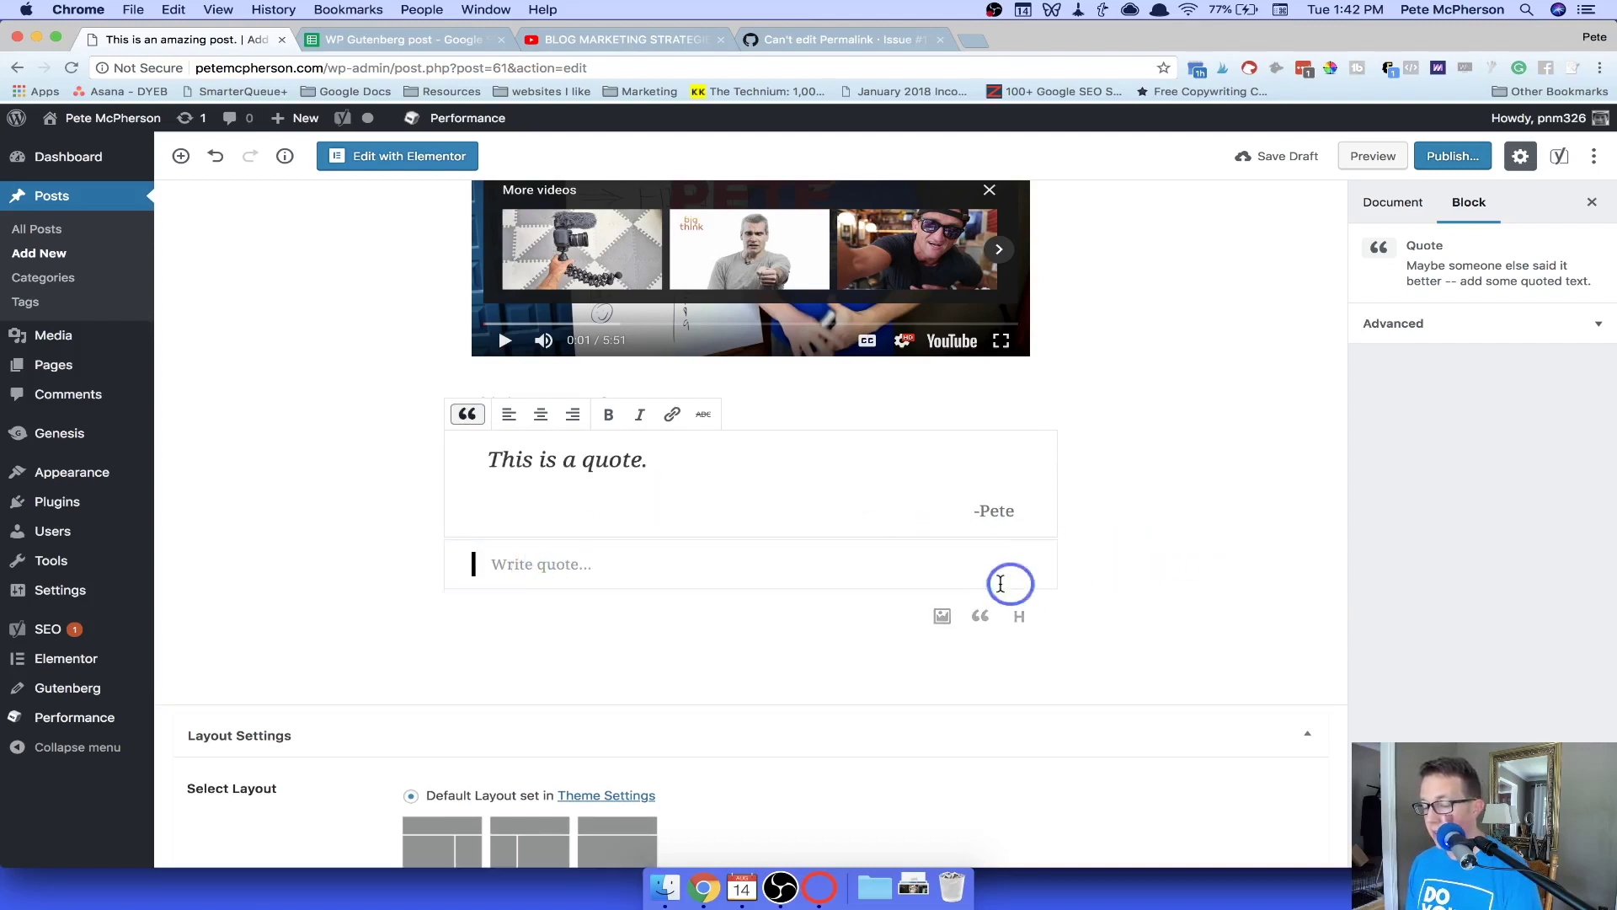
Delete the leftover empty quote block below the quote.
left_click(1073, 558)
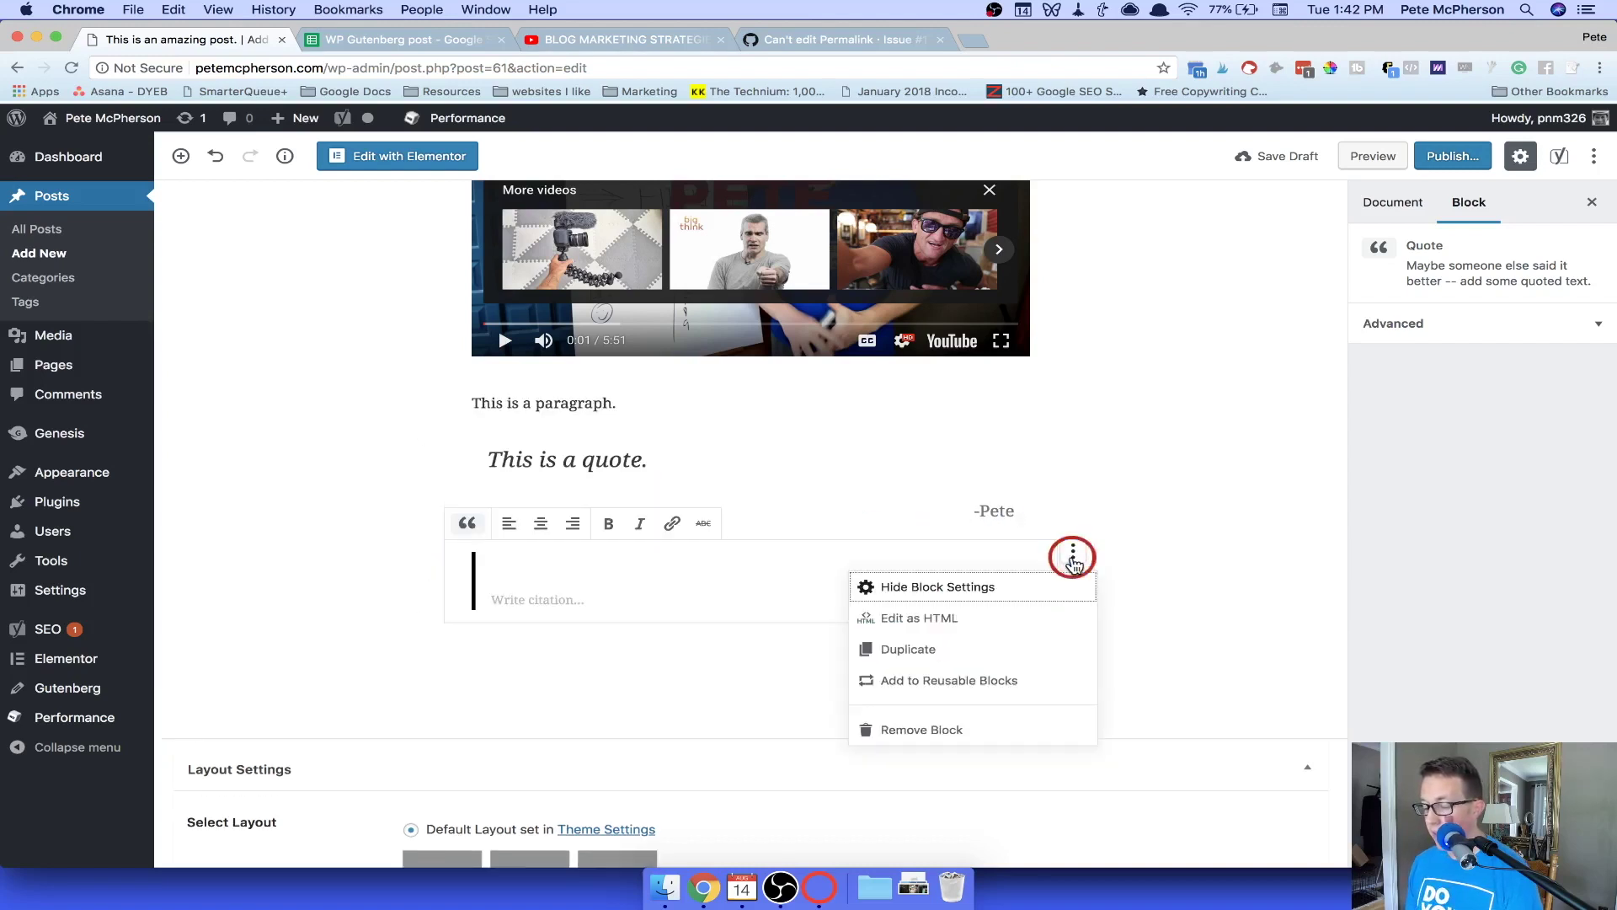
left_click(927, 729)
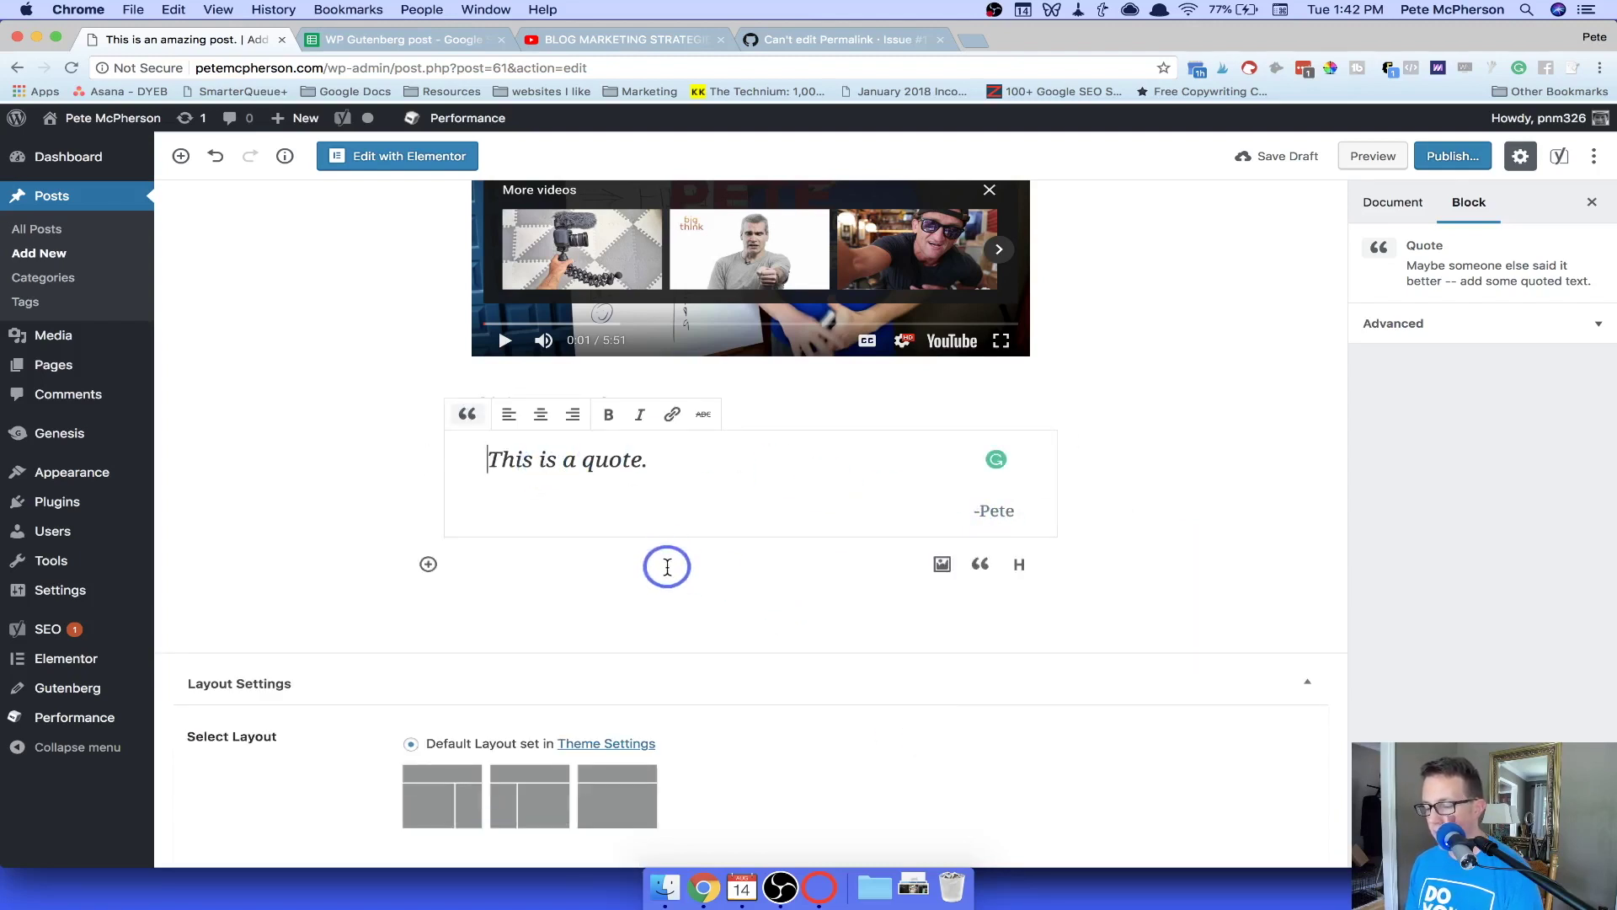
left_click(427, 565)
left_click(658, 577)
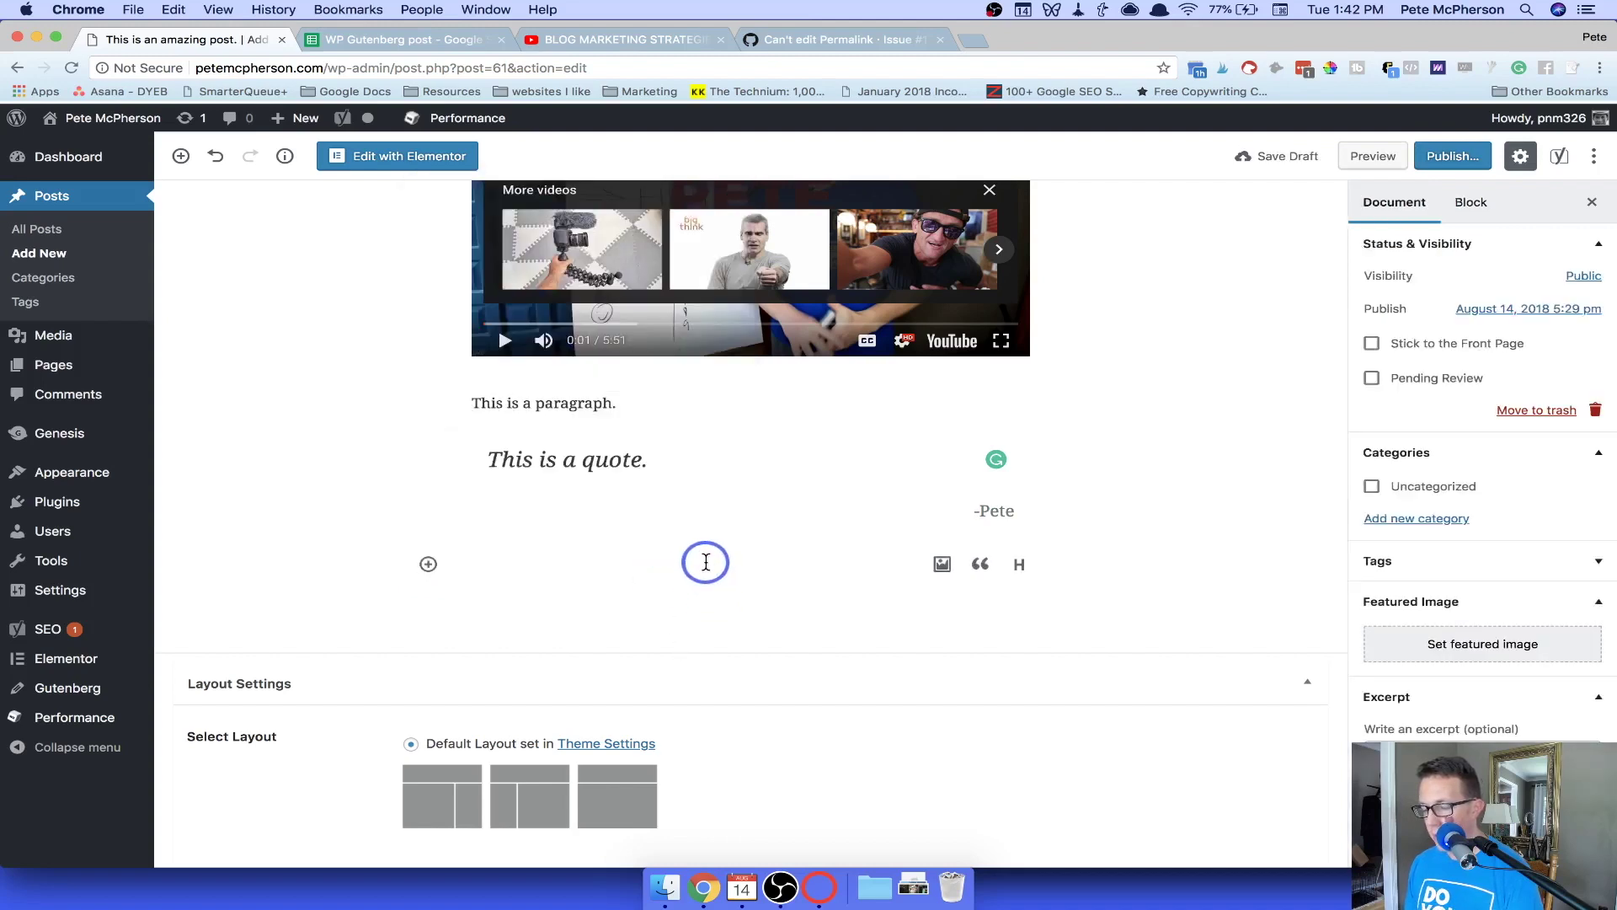
Add the paragraph 'This is a paragraph.' below the quote.
left_click(699, 560)
type("This is a paragraph.")
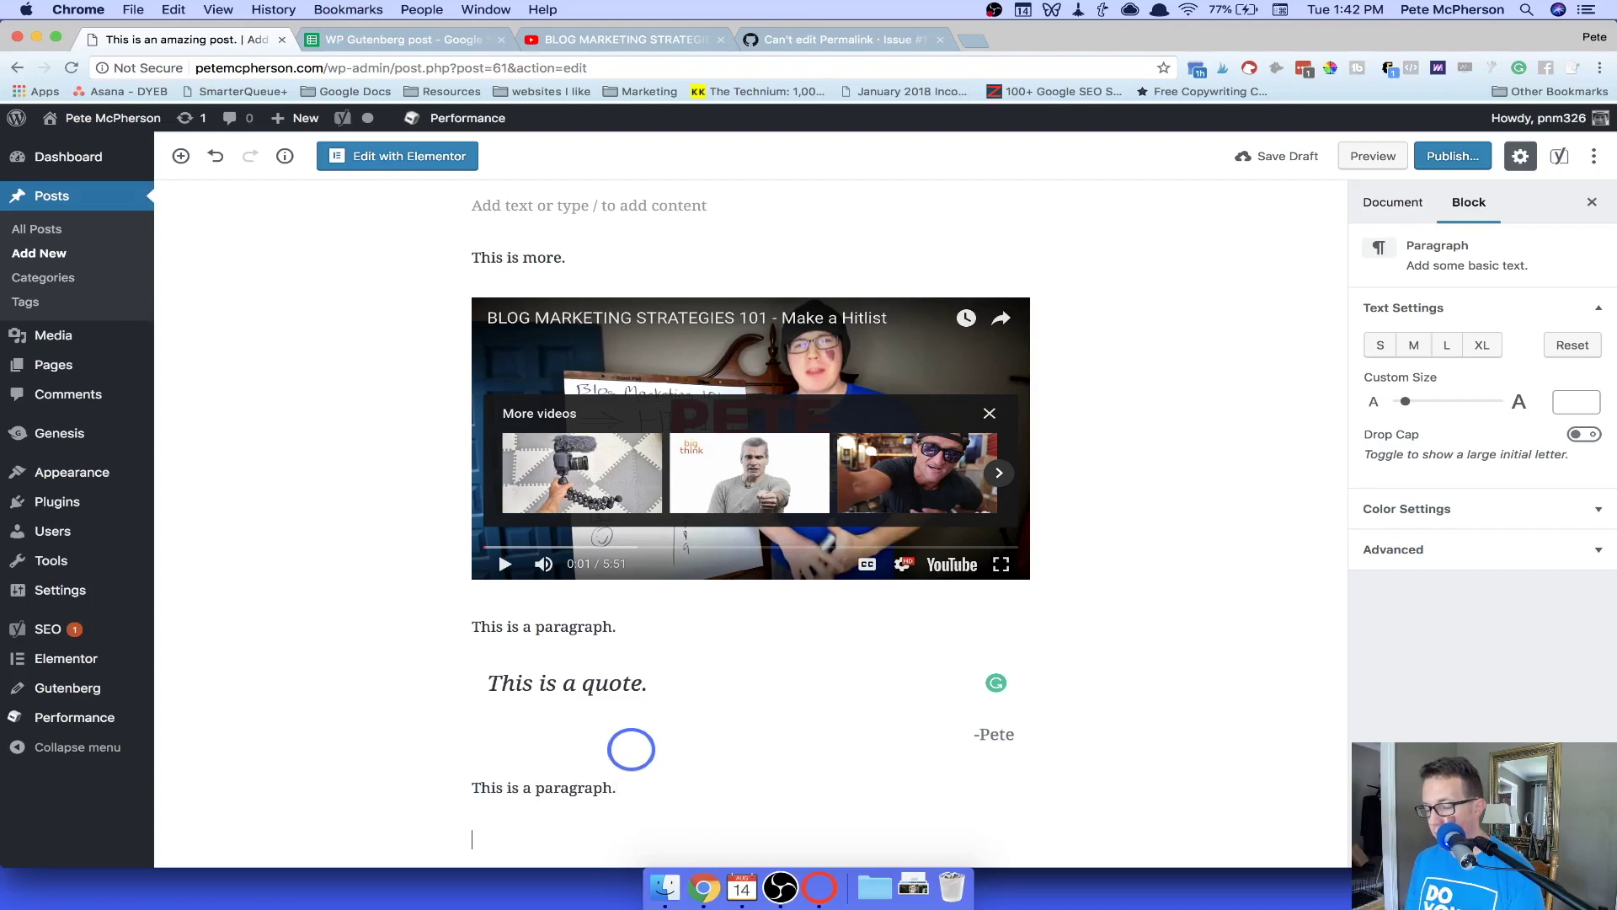
scroll(631, 749, "down", 6)
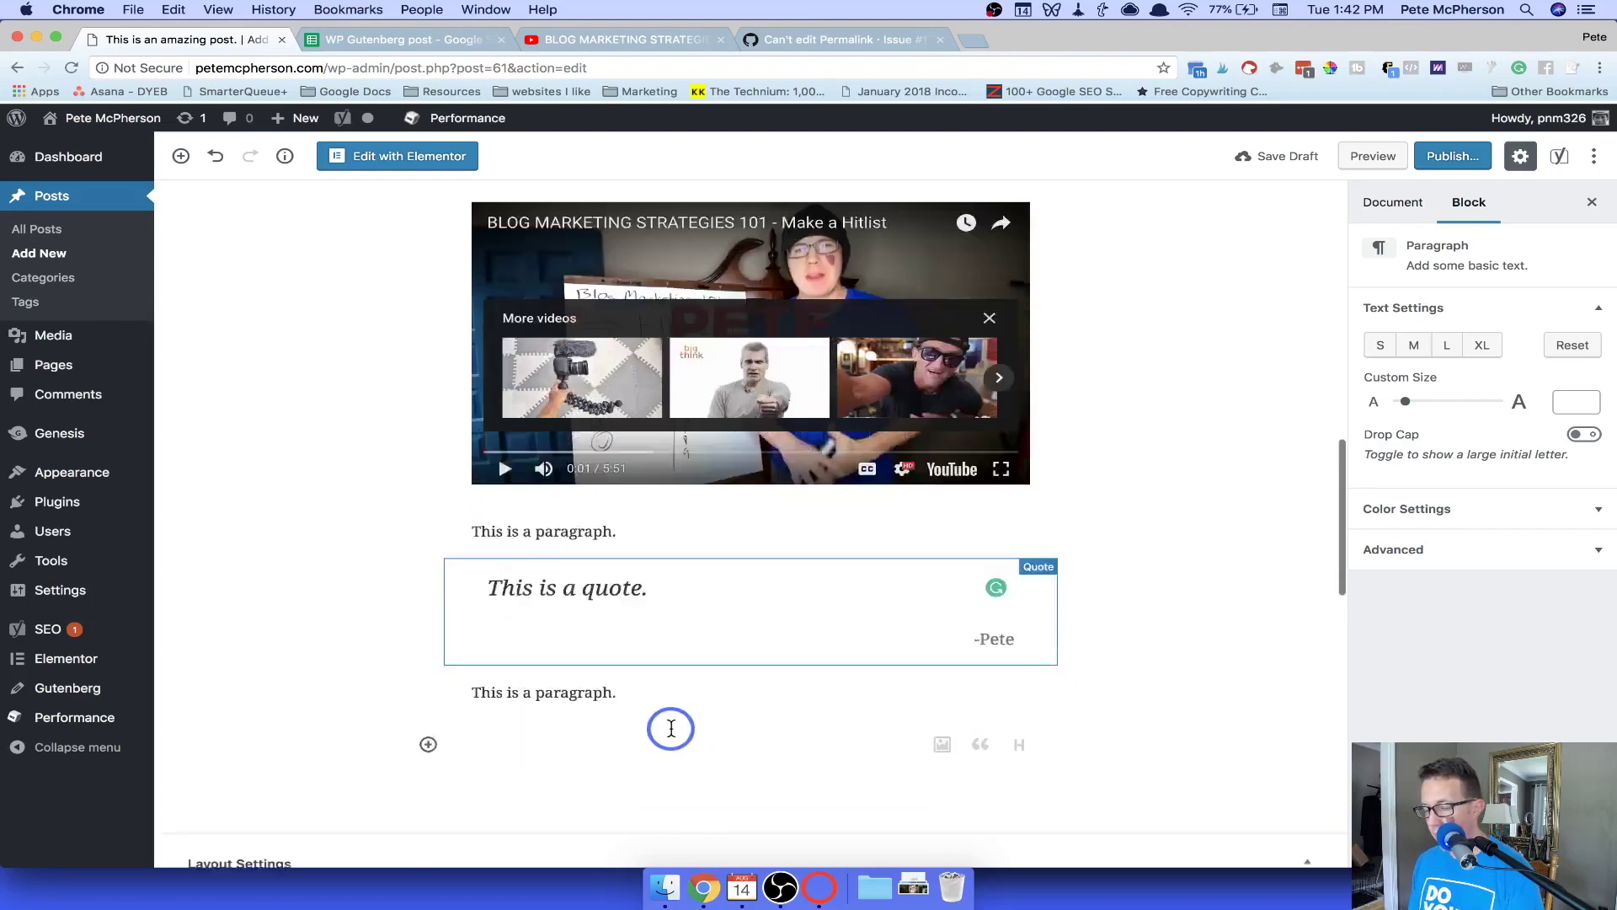
scroll(607, 379, "up", 2)
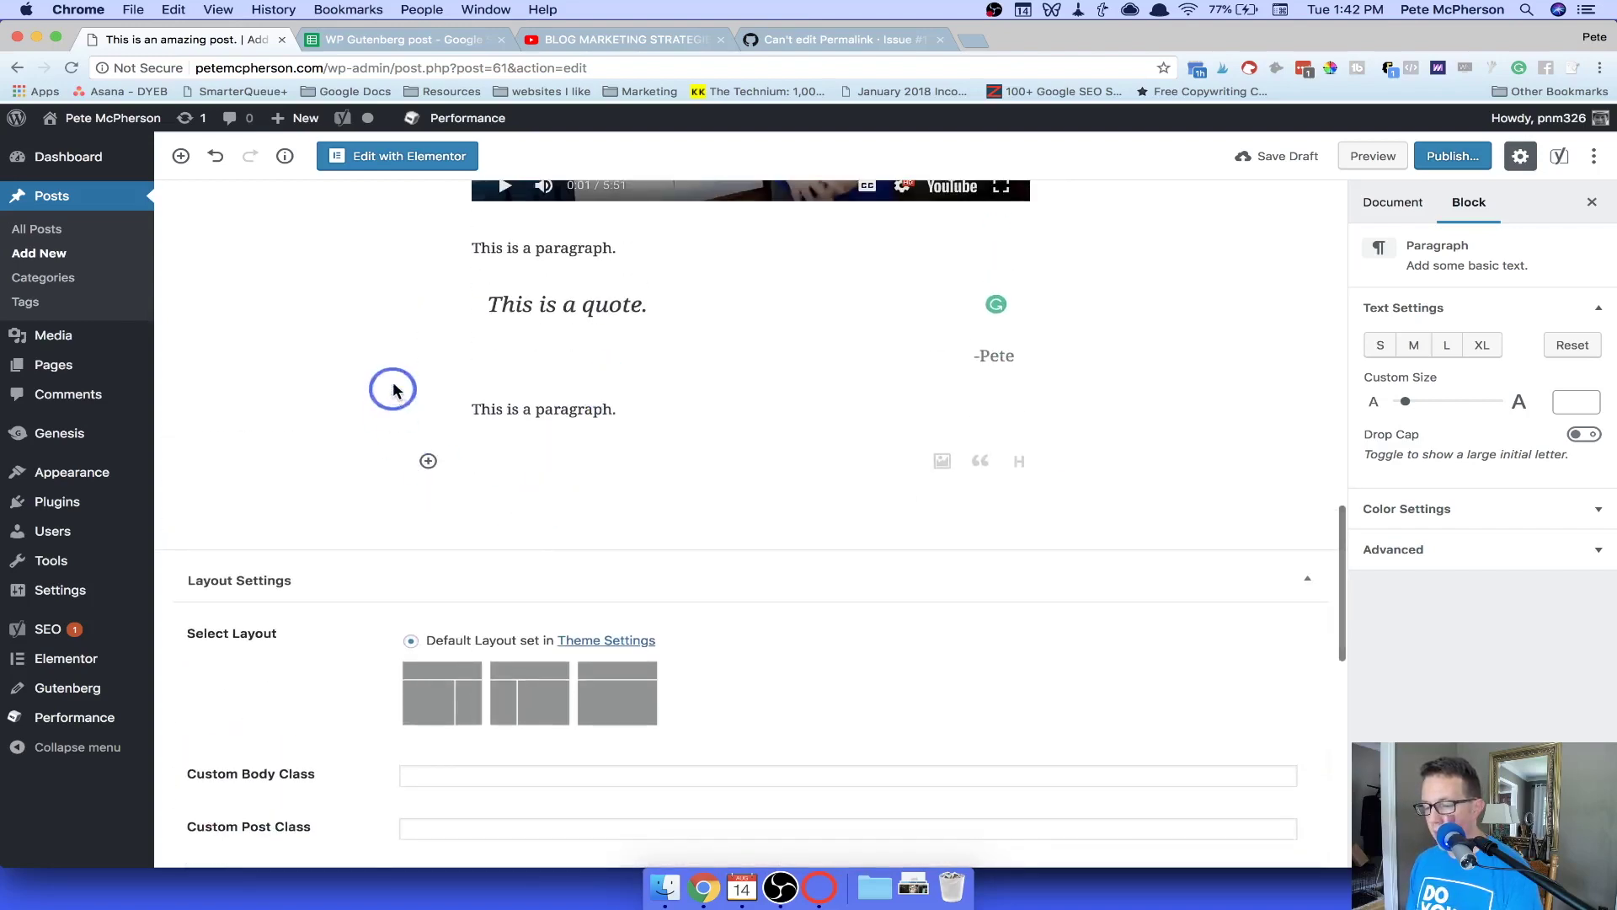
left_click(180, 156)
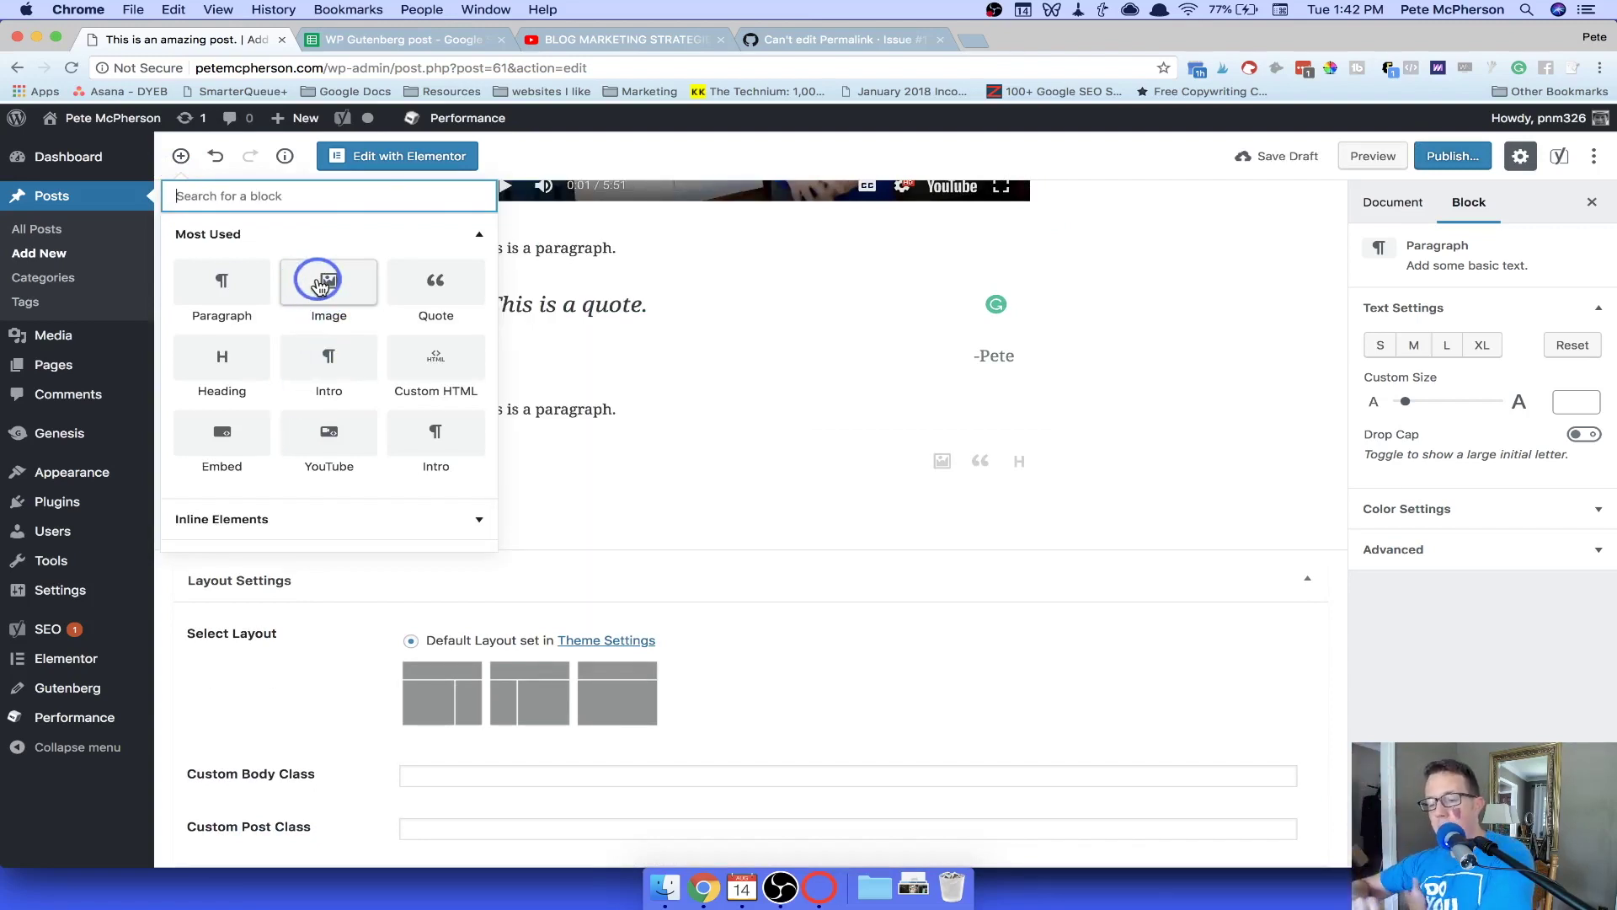
Insert an empty Embed block below the paragraph.
left_click(241, 454)
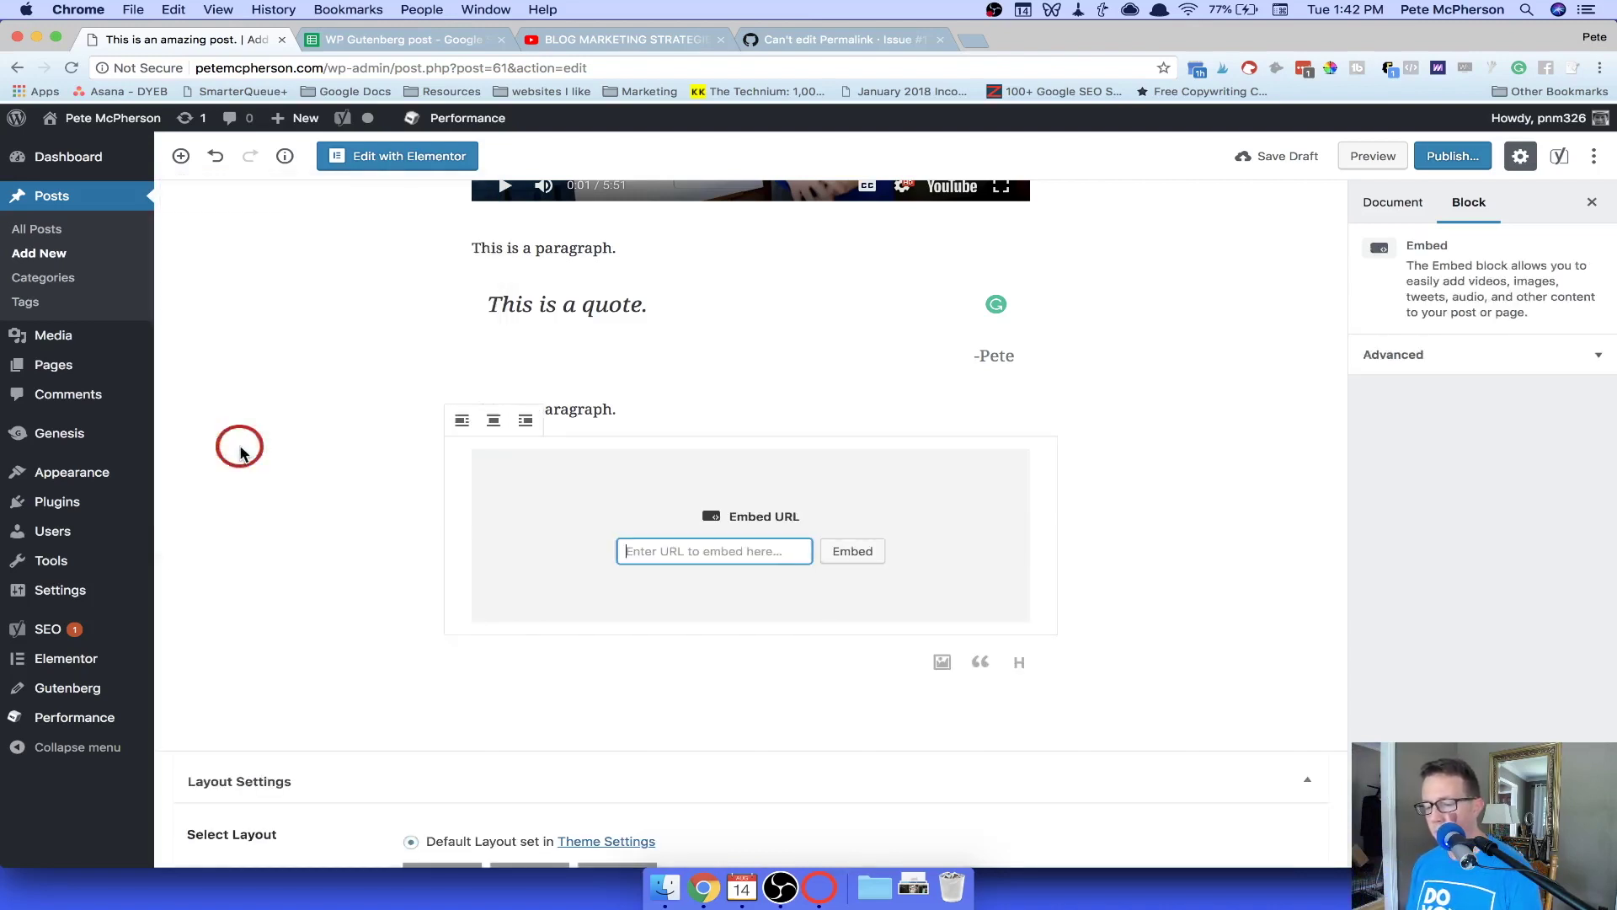
left_click(718, 554)
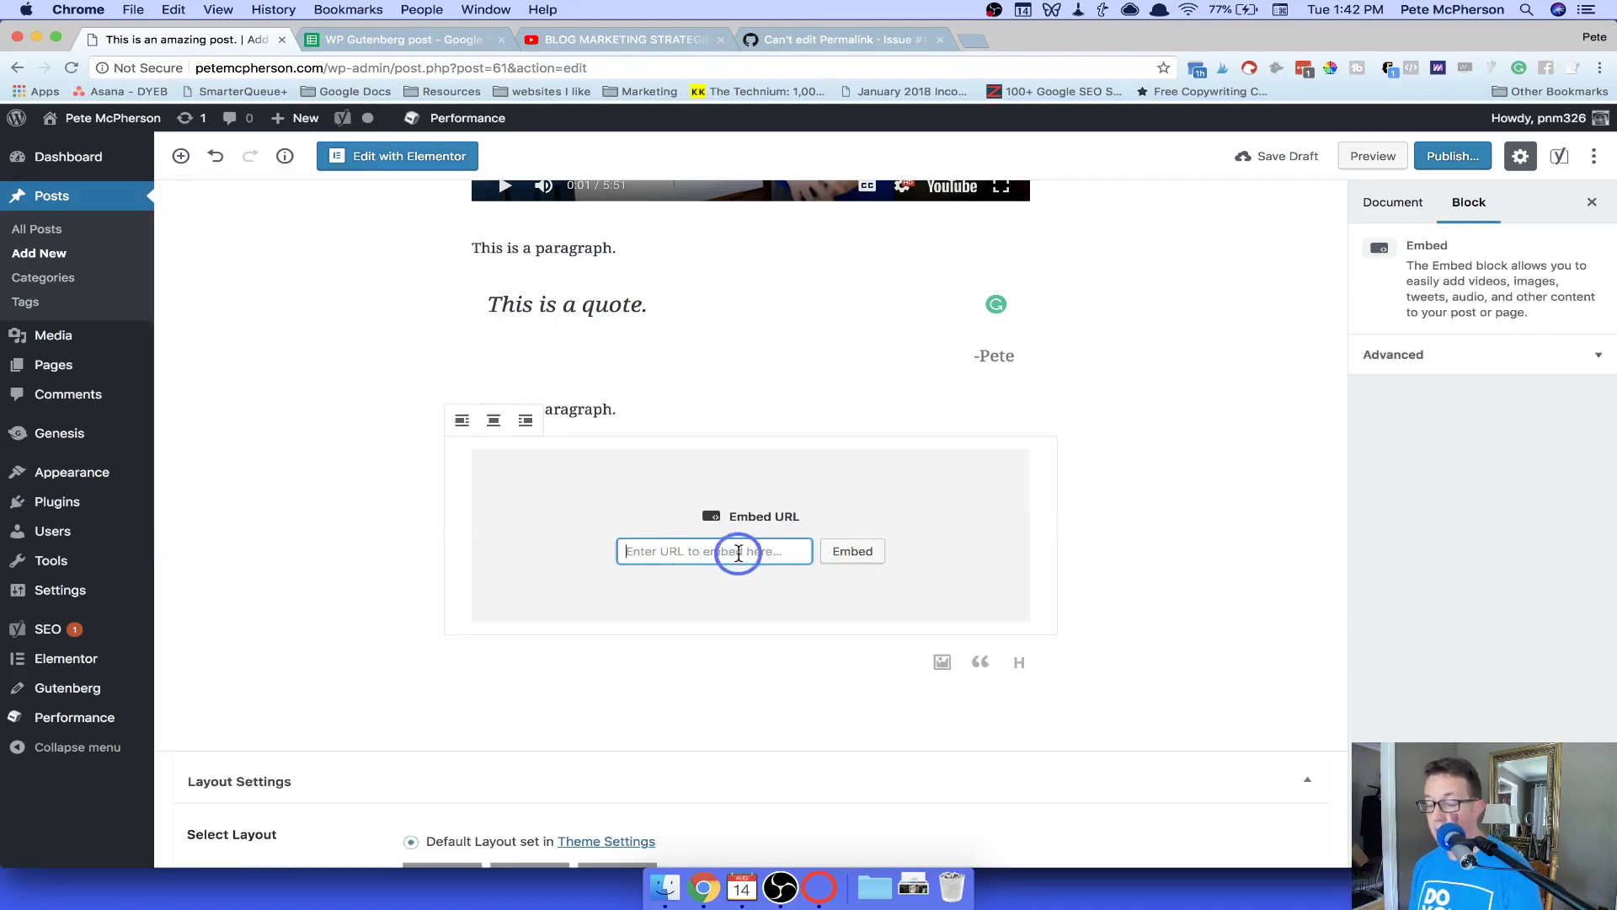
scroll(747, 337, "up", 5)
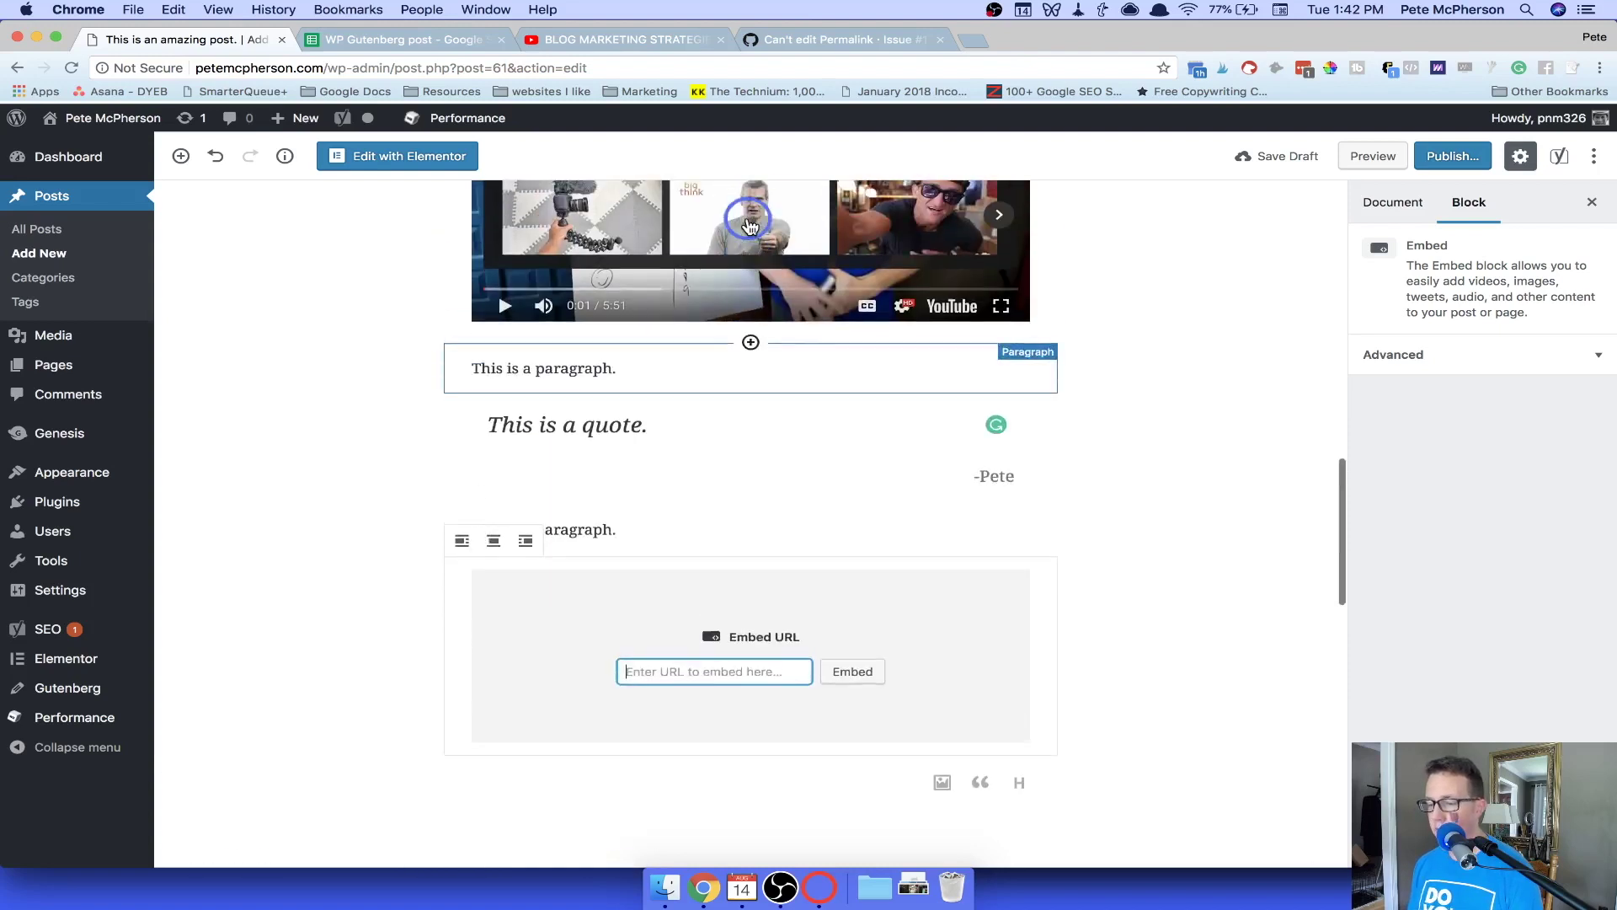
left_click(737, 343)
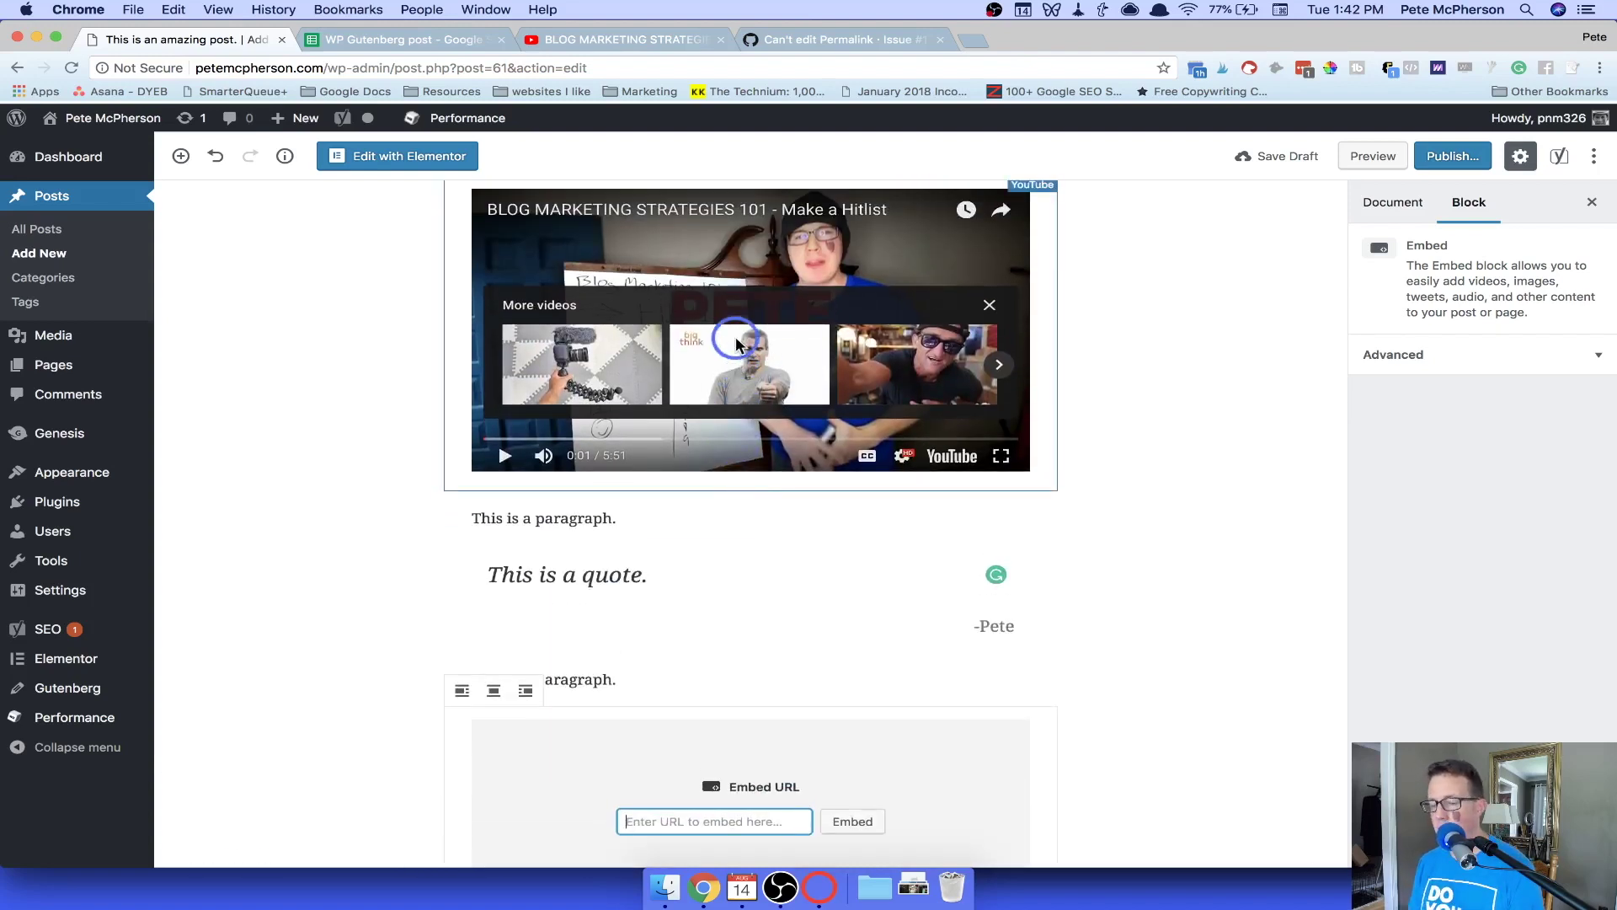
left_click(623, 406)
scroll(747, 590, "down", 6)
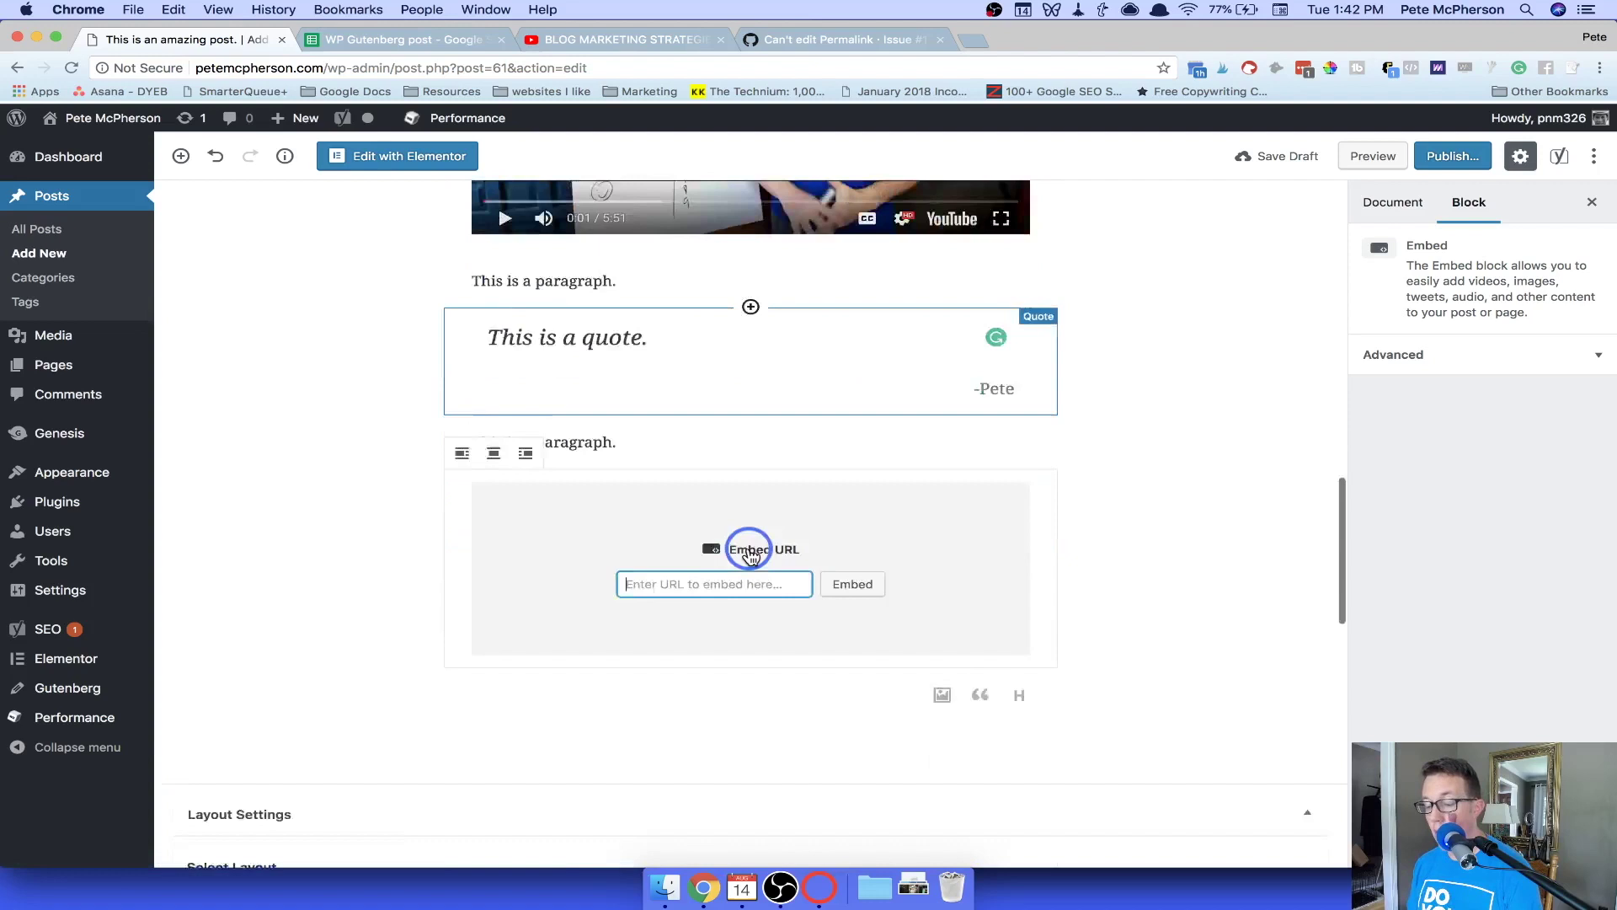
Add a Custom HTML block below the embed.
left_click(729, 573)
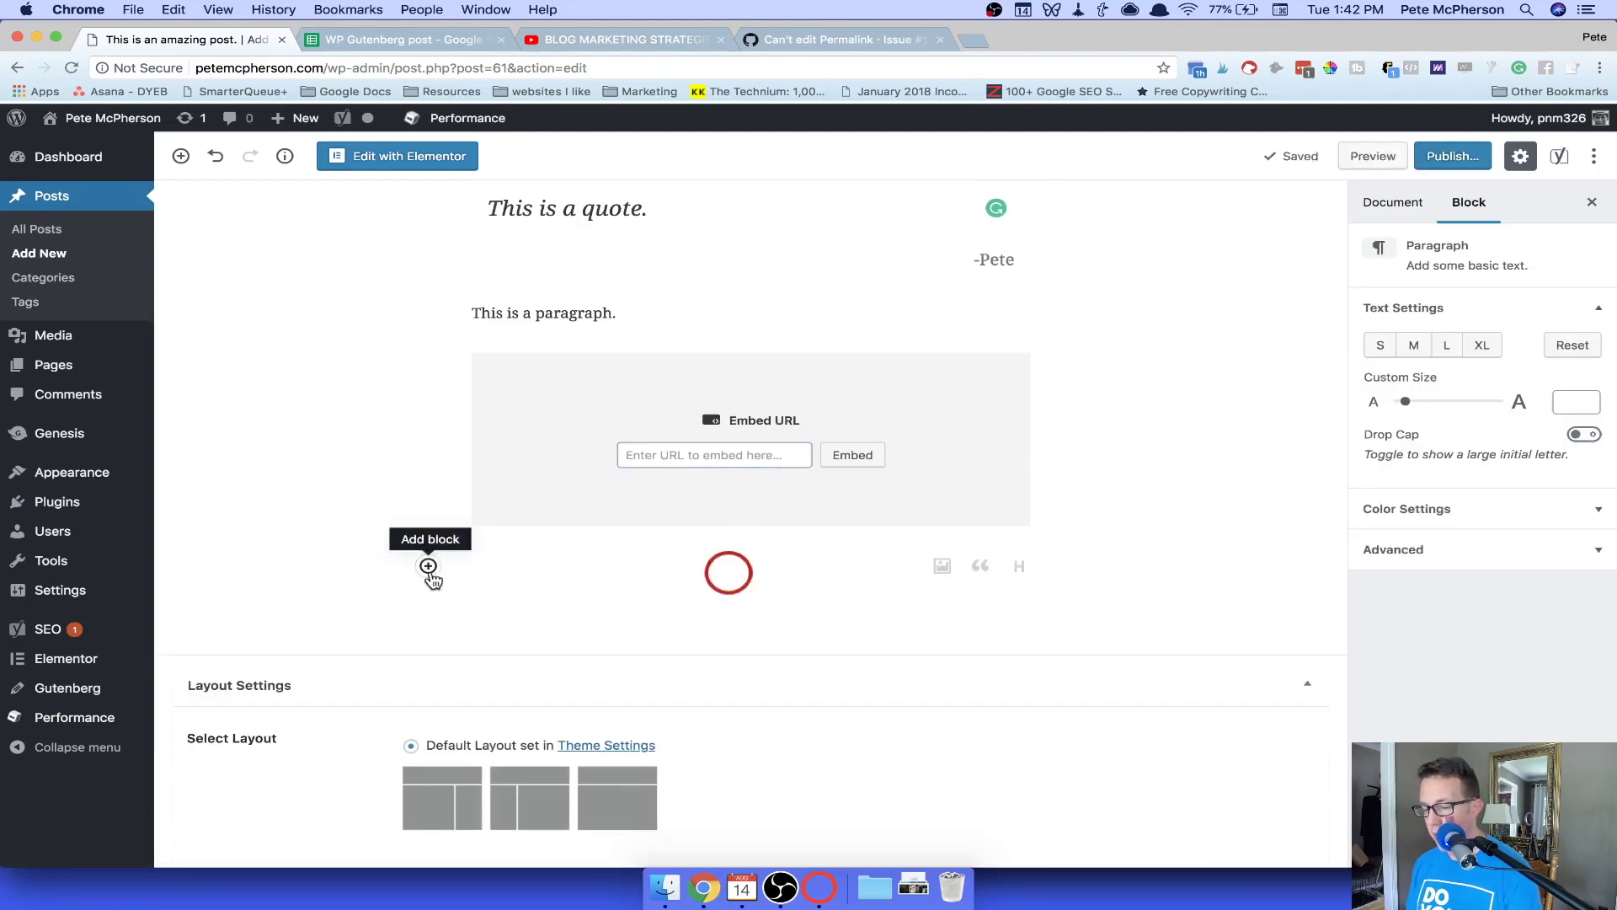
left_click(428, 565)
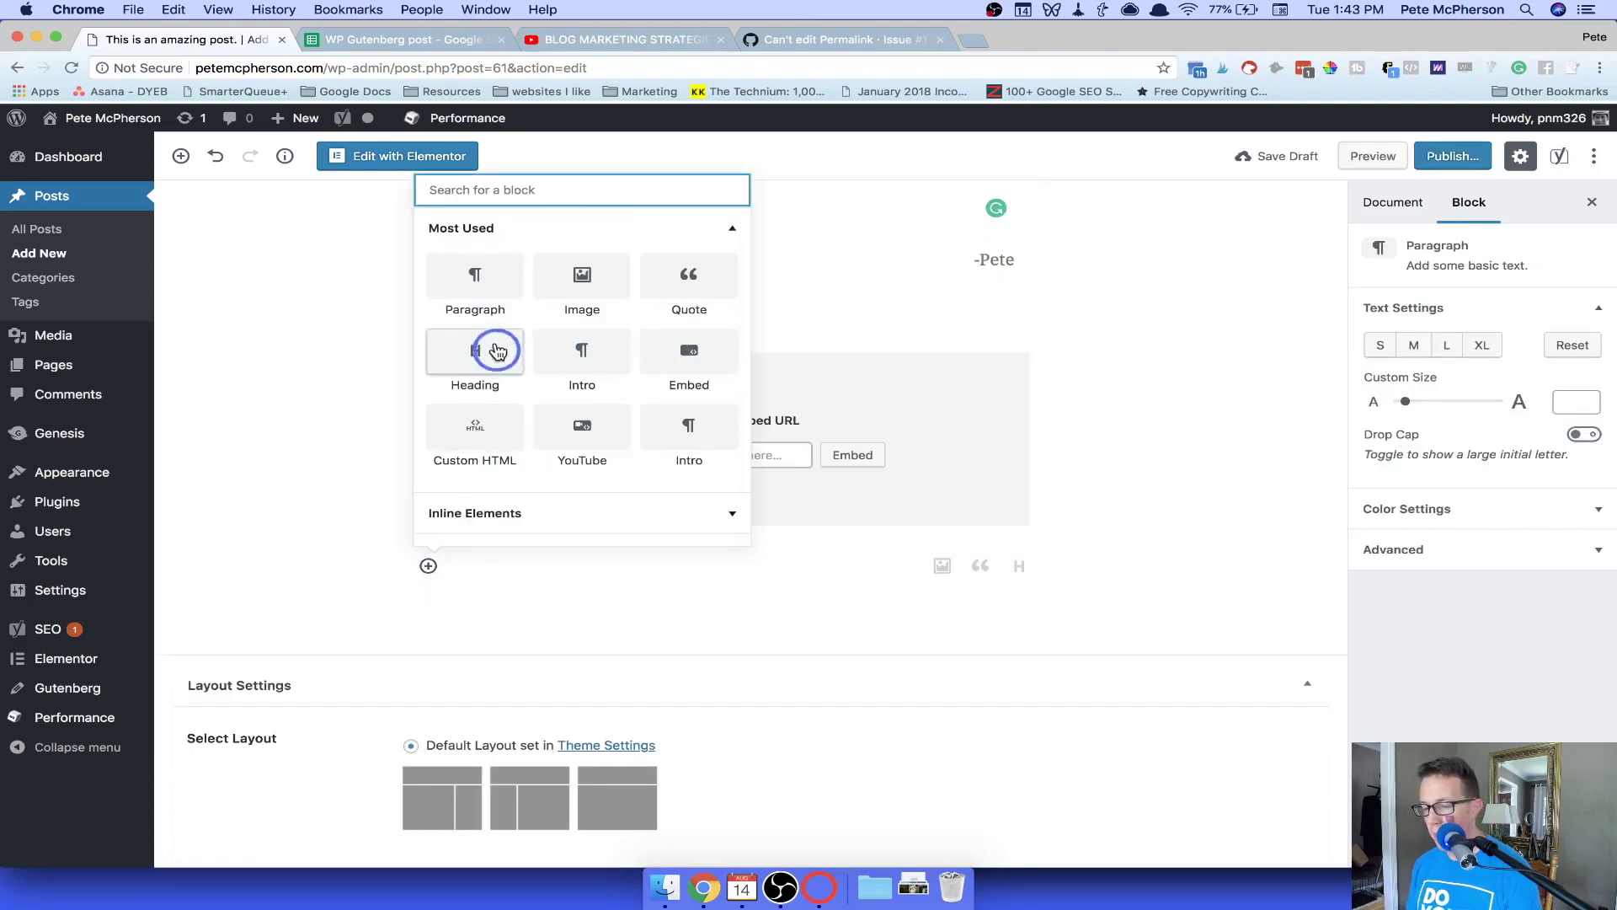
left_click(487, 433)
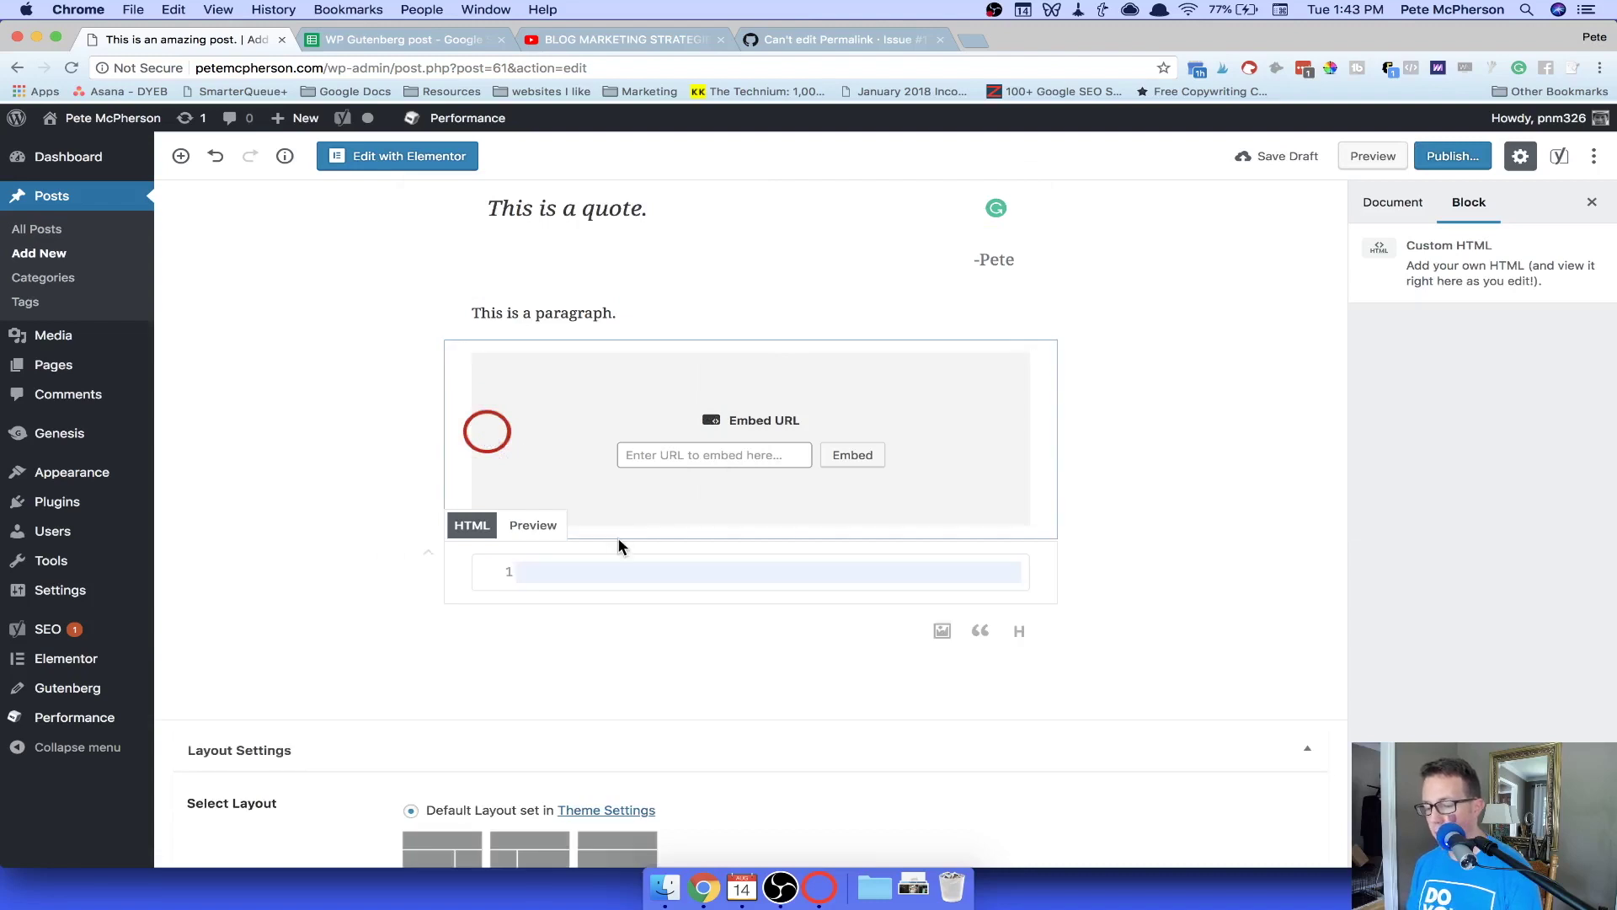
scroll(596, 583, "down", 2)
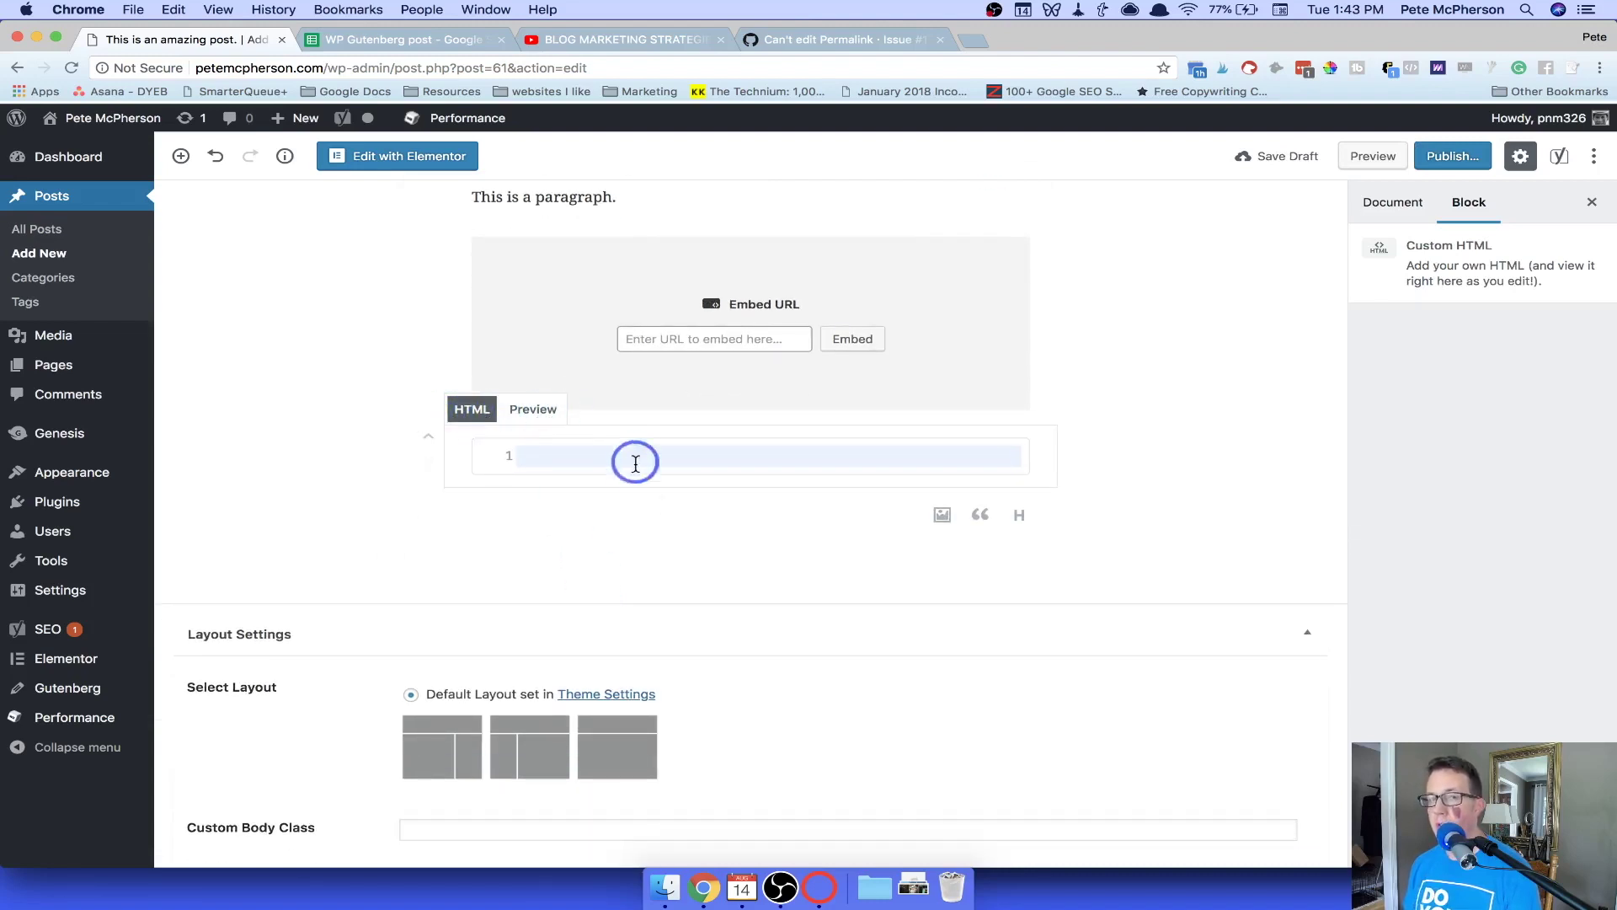
Enter a div class 'table-of-content' wrapping a <p> reading 'This is a table of contents paragraph.'.
type("<div class=\"tabl")
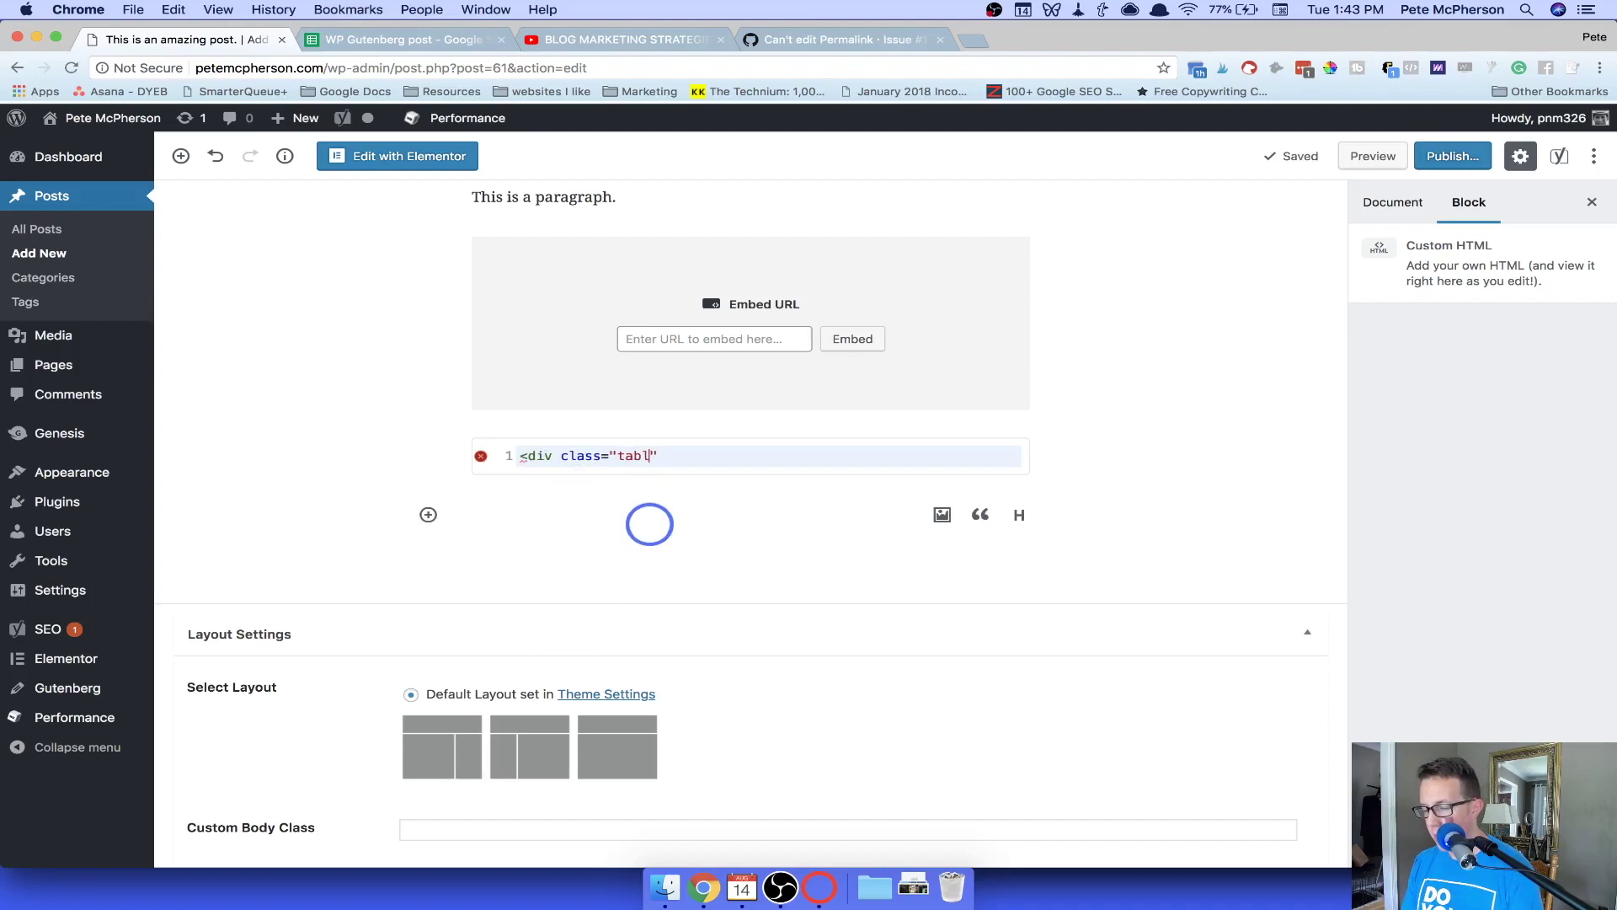
type("\">")
key("Return")
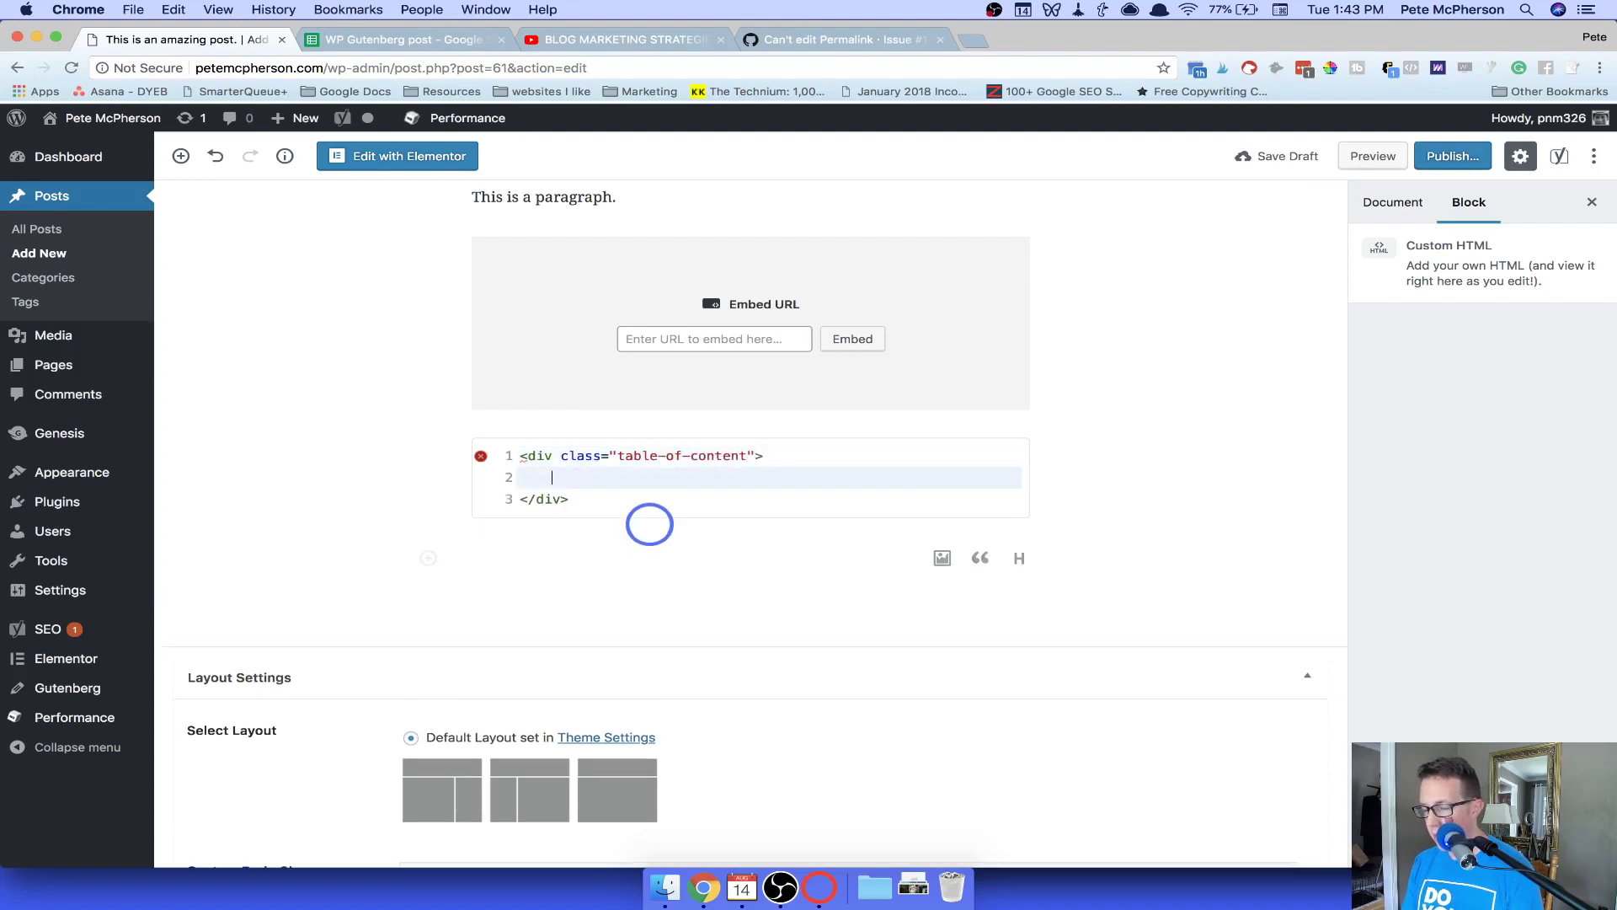
type("<p>")
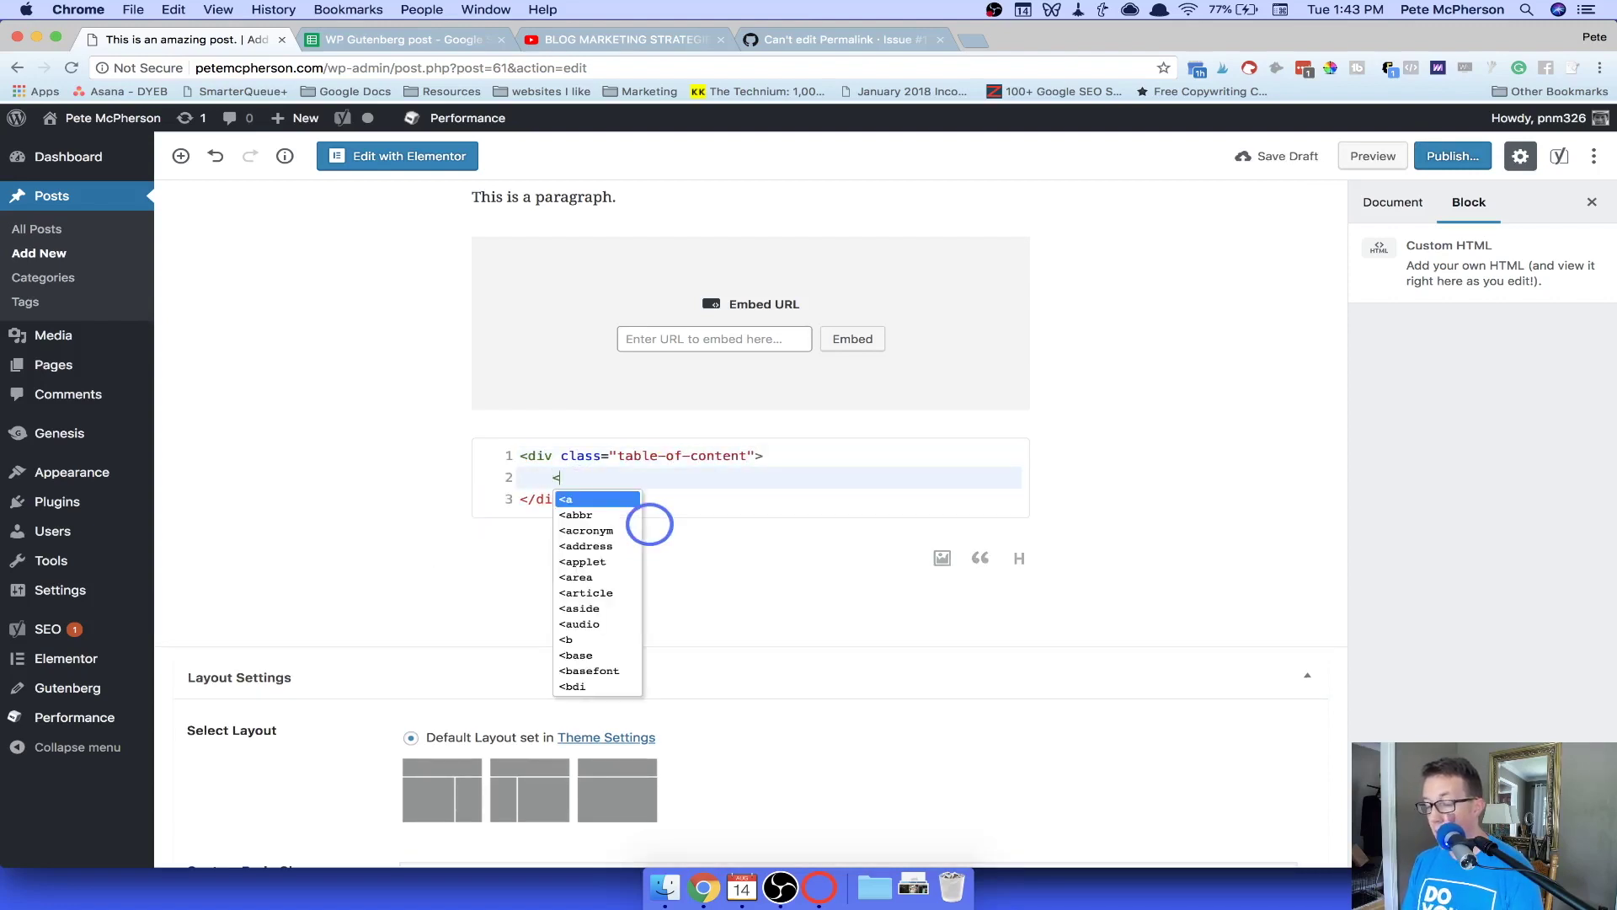
key("Return")
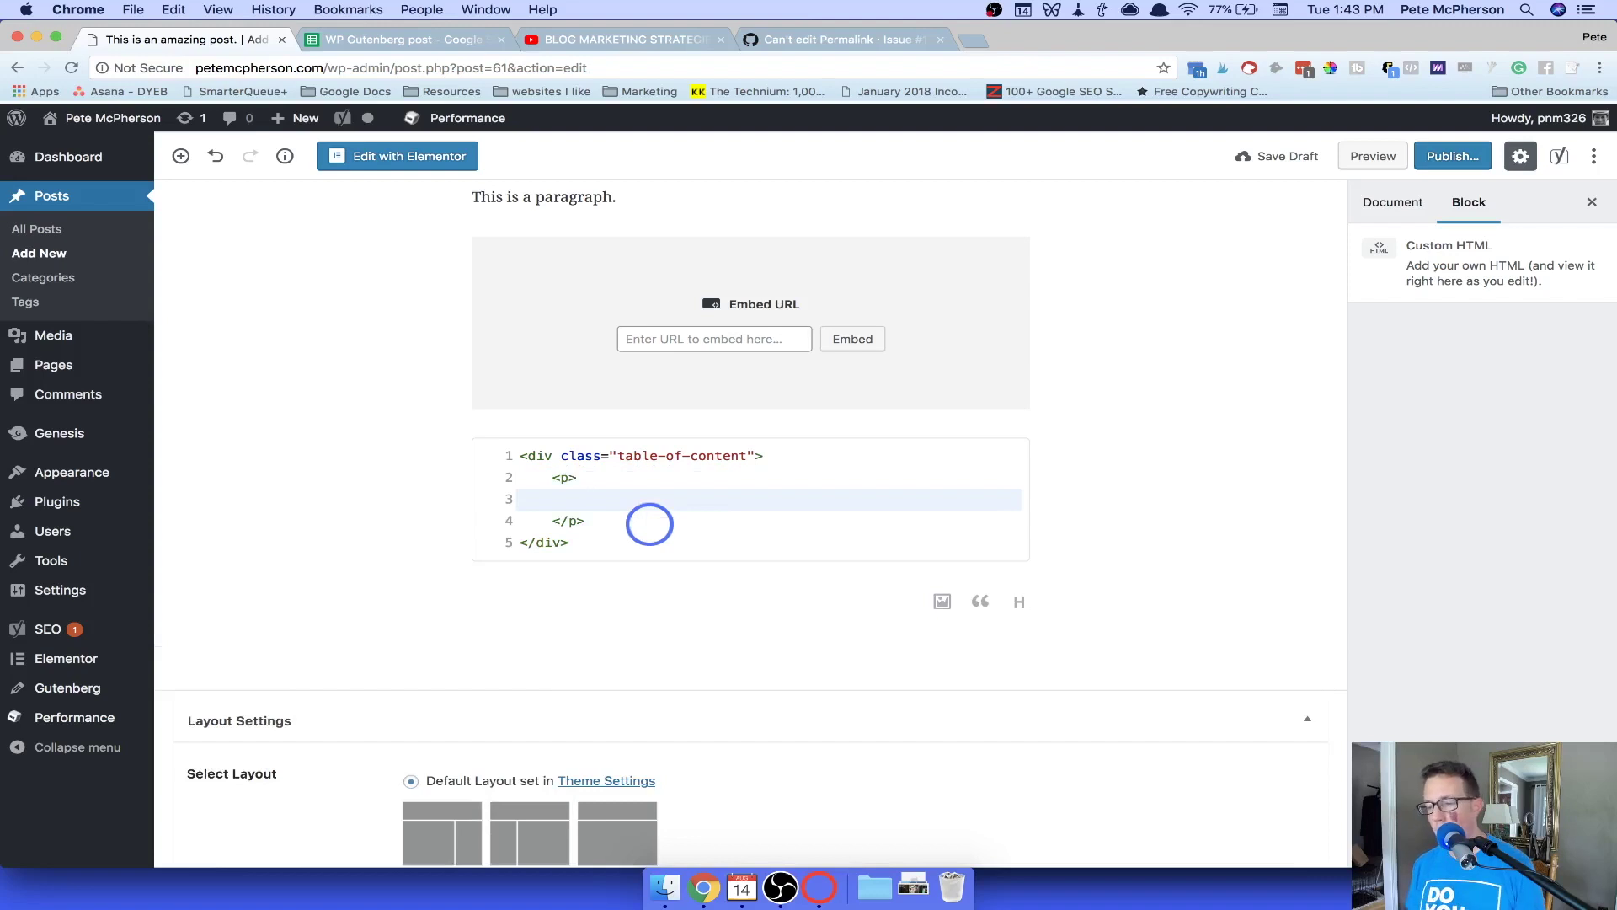
scroll(650, 524, "up", 5)
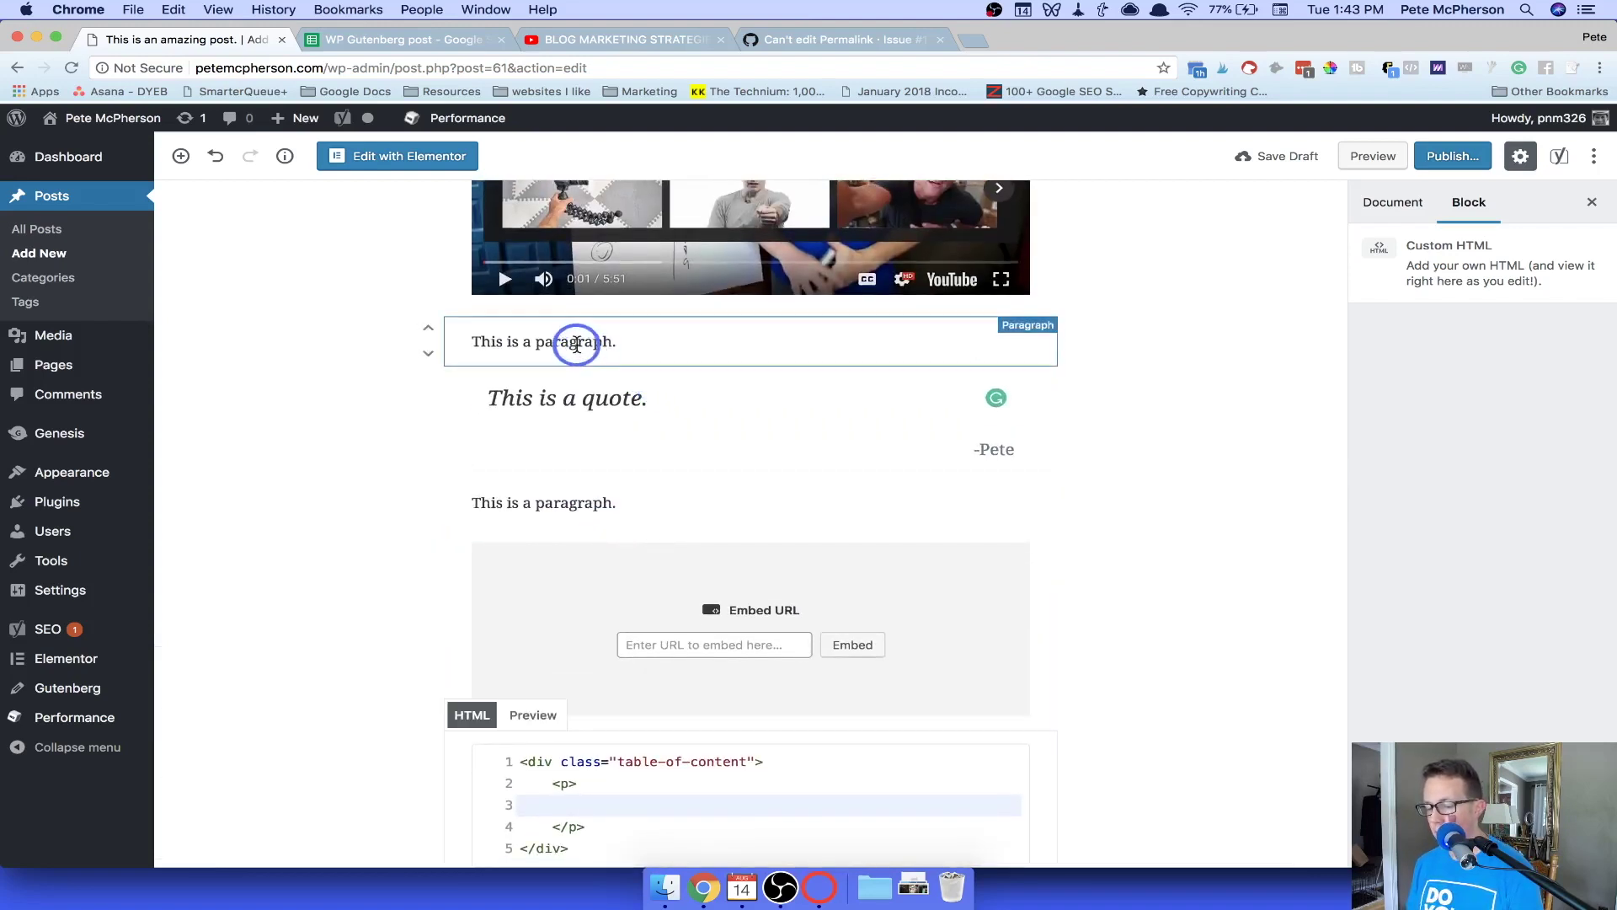
type("This is a table of cont")
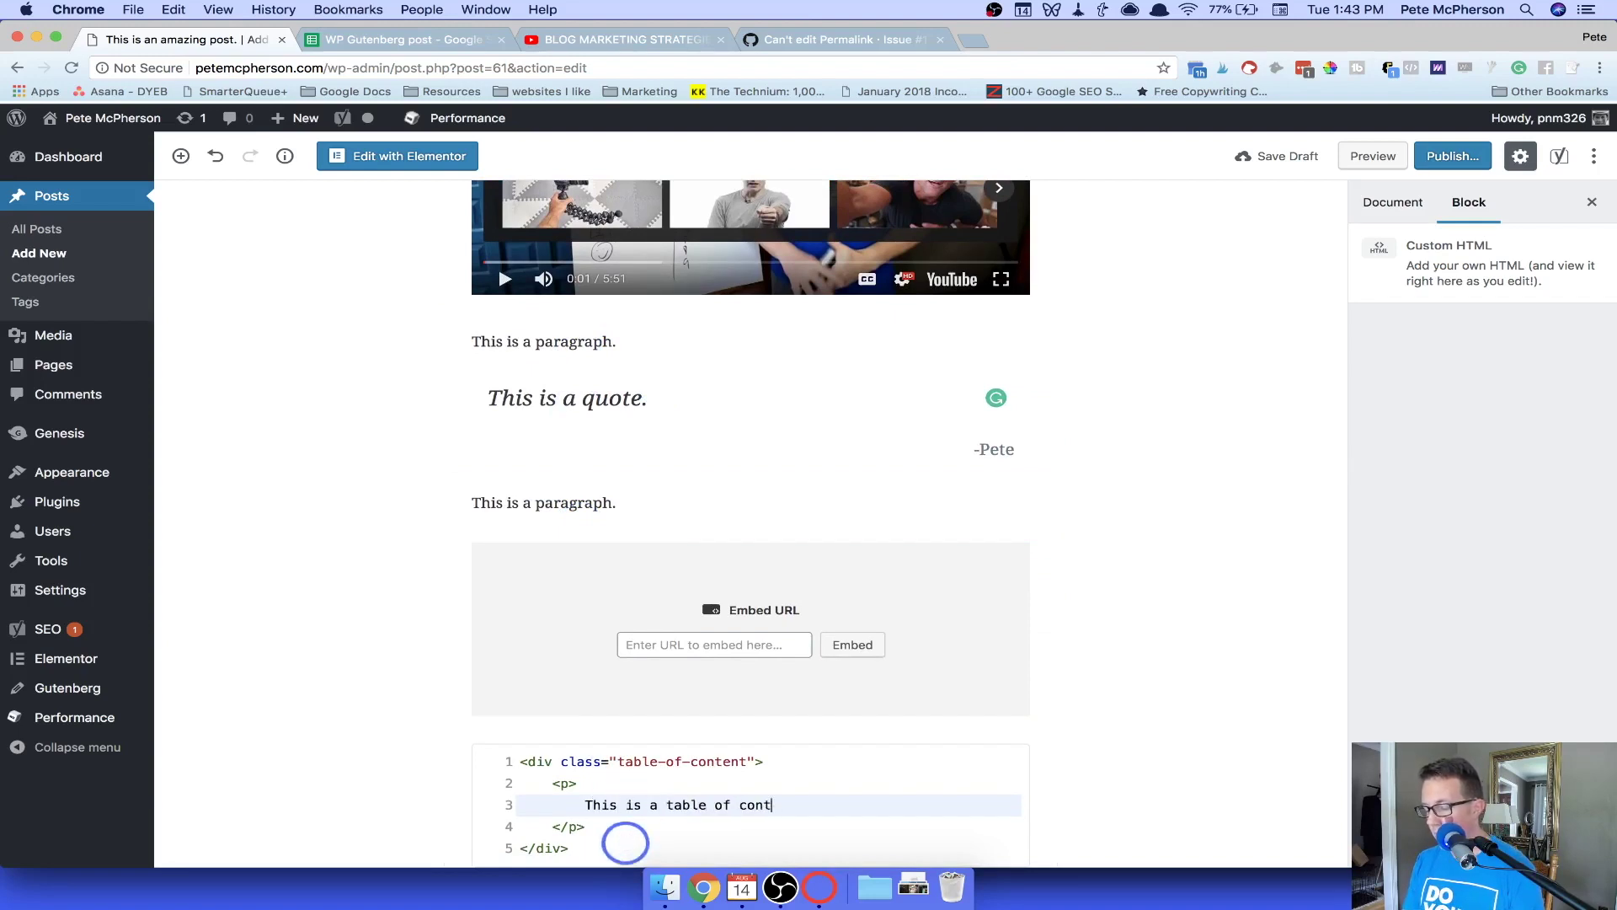
type("ents paragraph.")
left_click(531, 341)
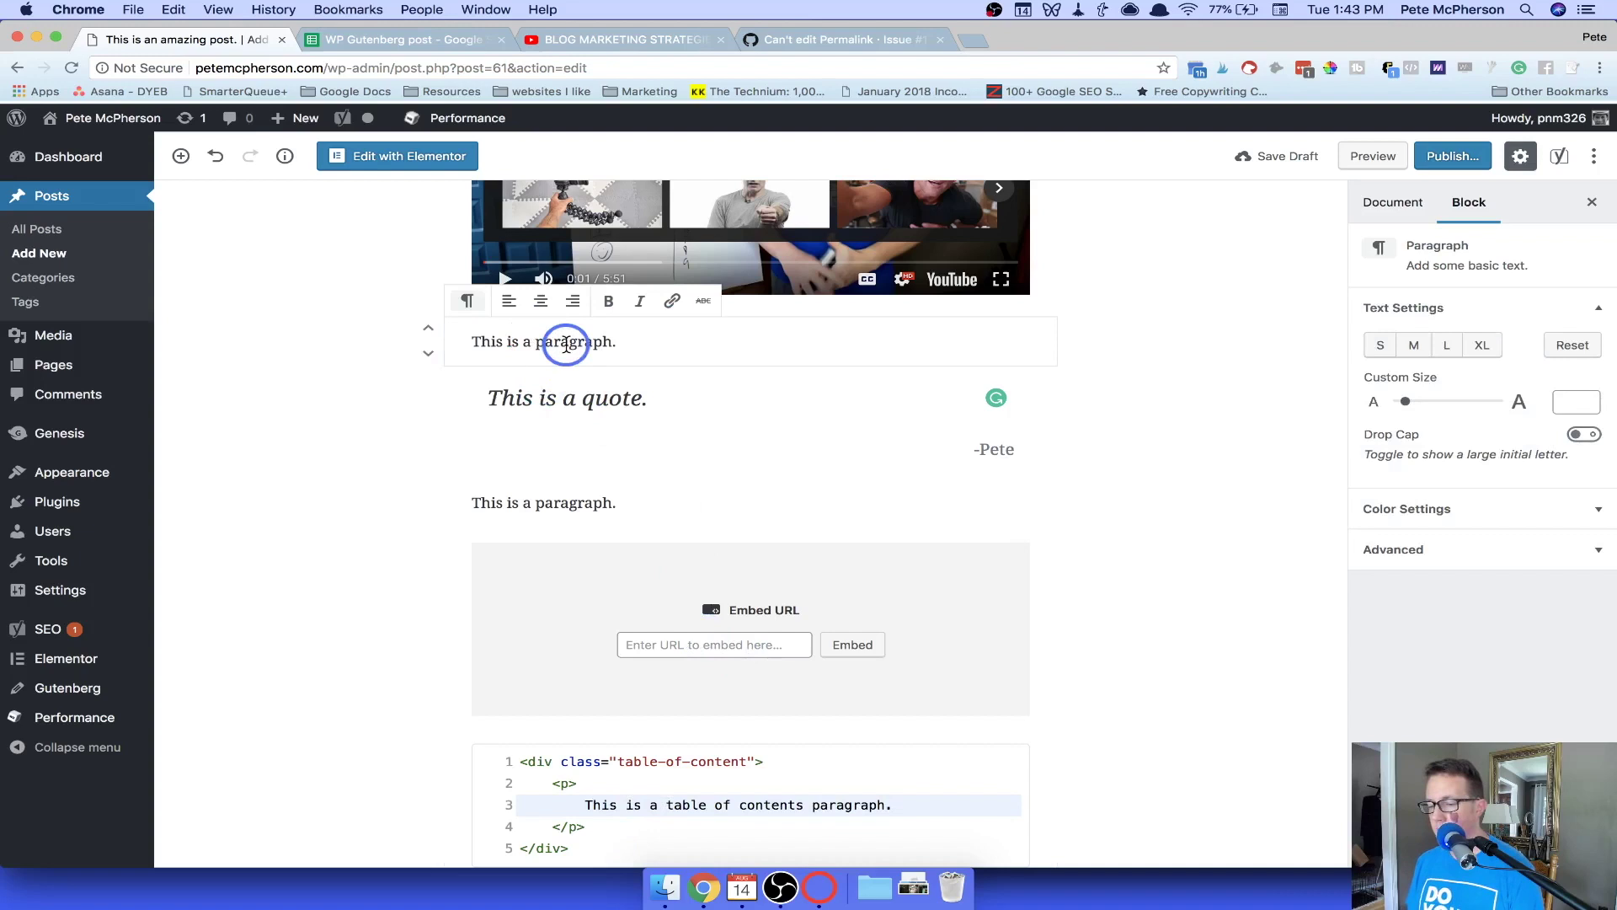
scroll(516, 343, "down", 5)
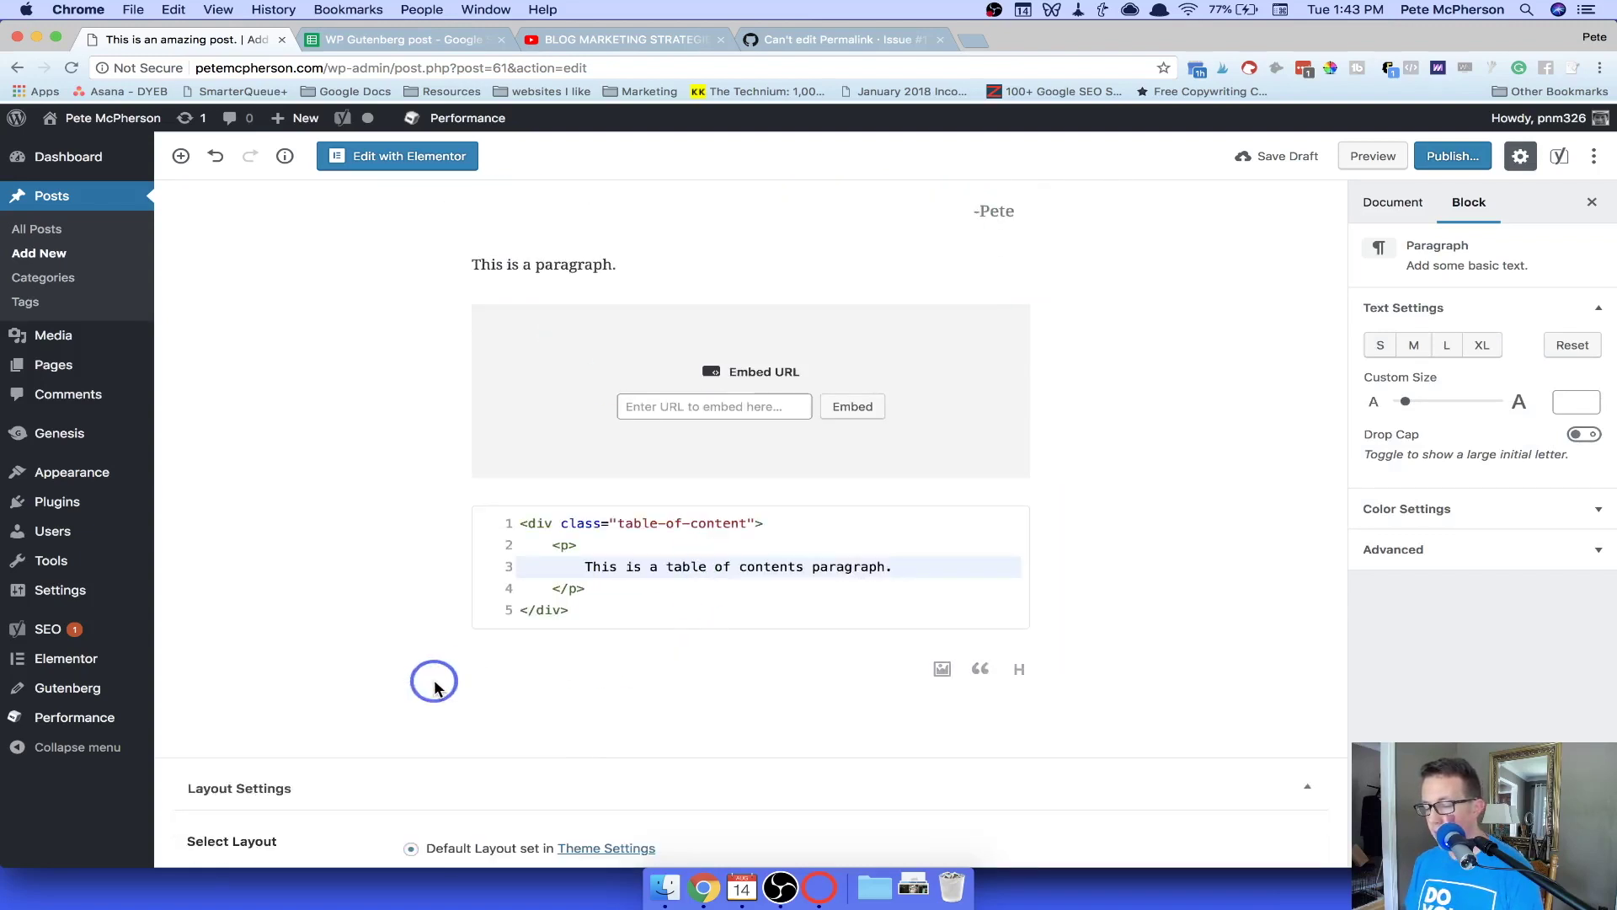
Insert a List block by searching 'l' and type the bullet items 'point 2' and 'point 2'.
left_click(428, 672)
type("li")
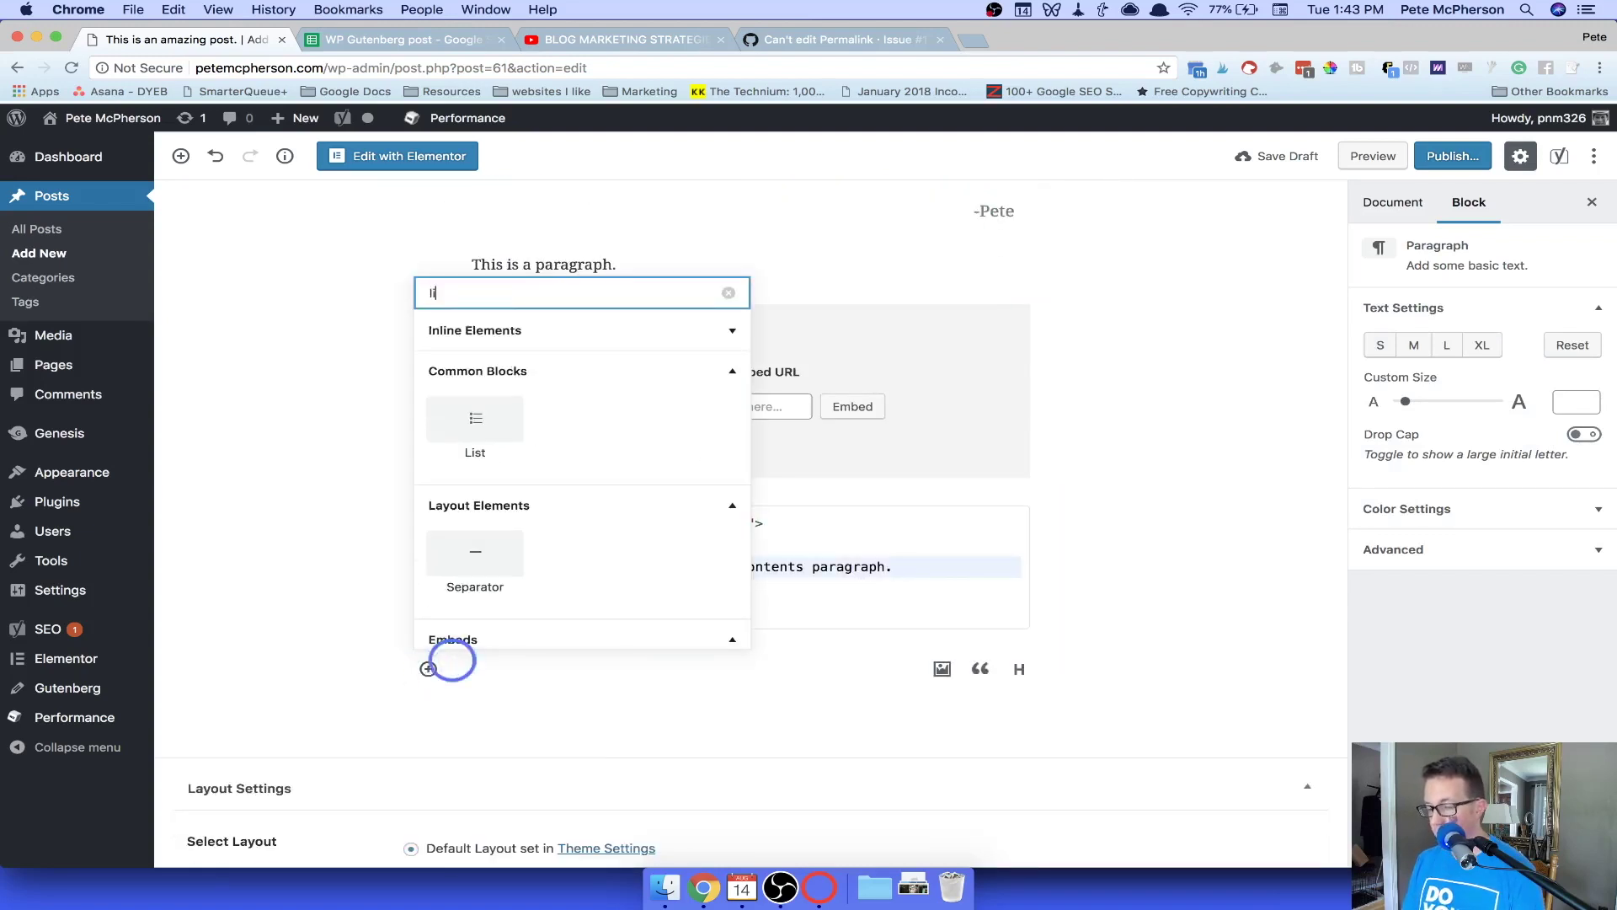
left_click(478, 424)
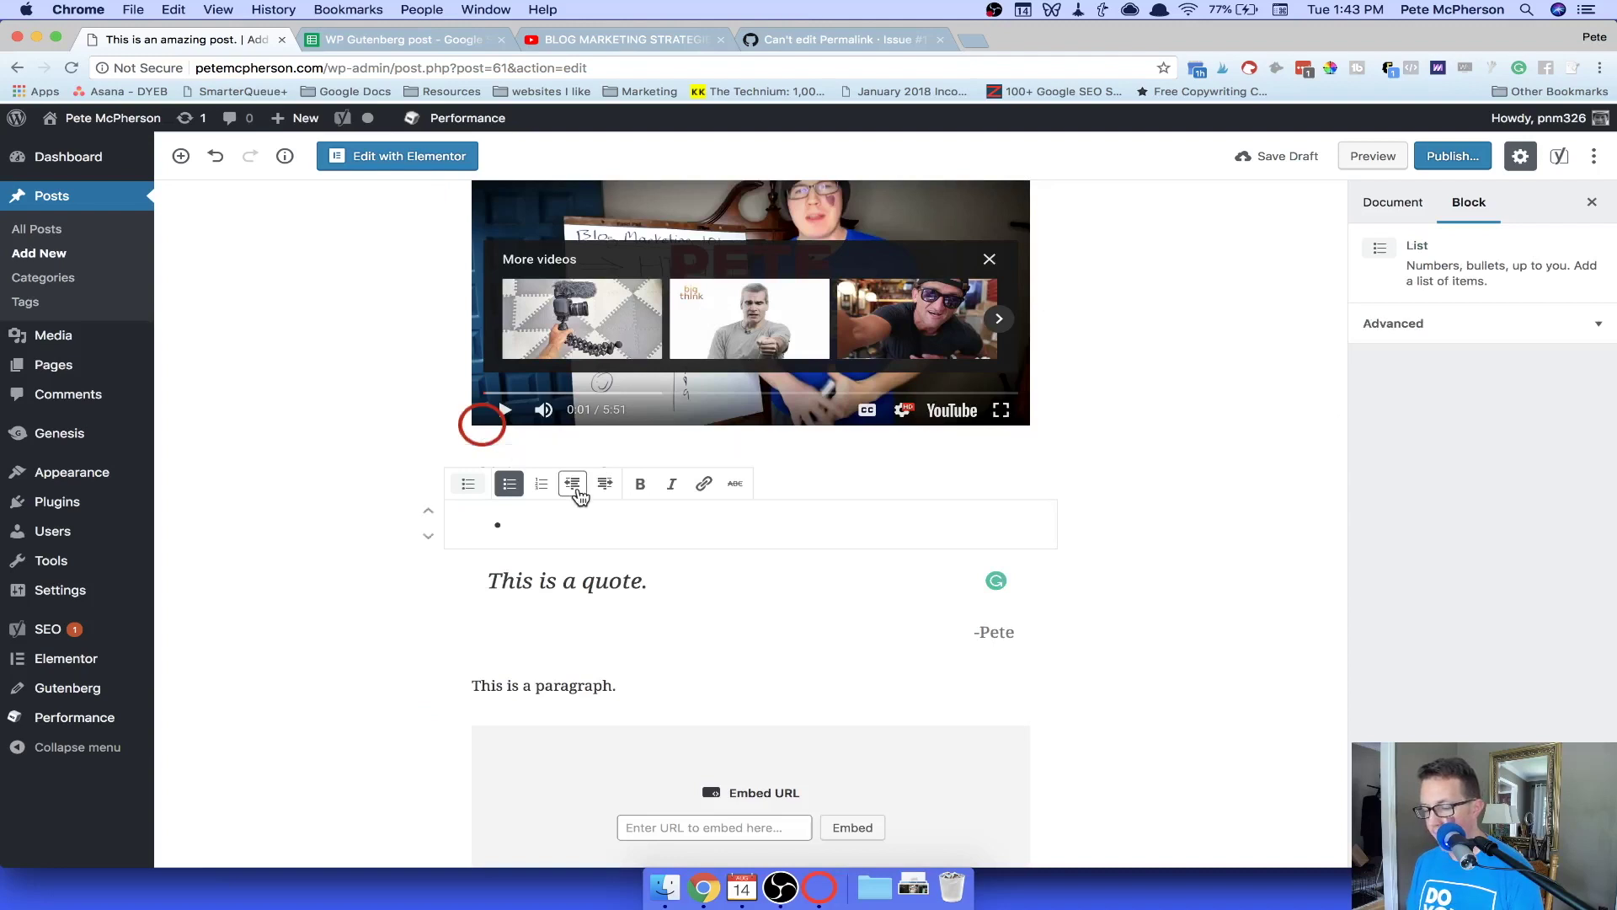
left_click(541, 484)
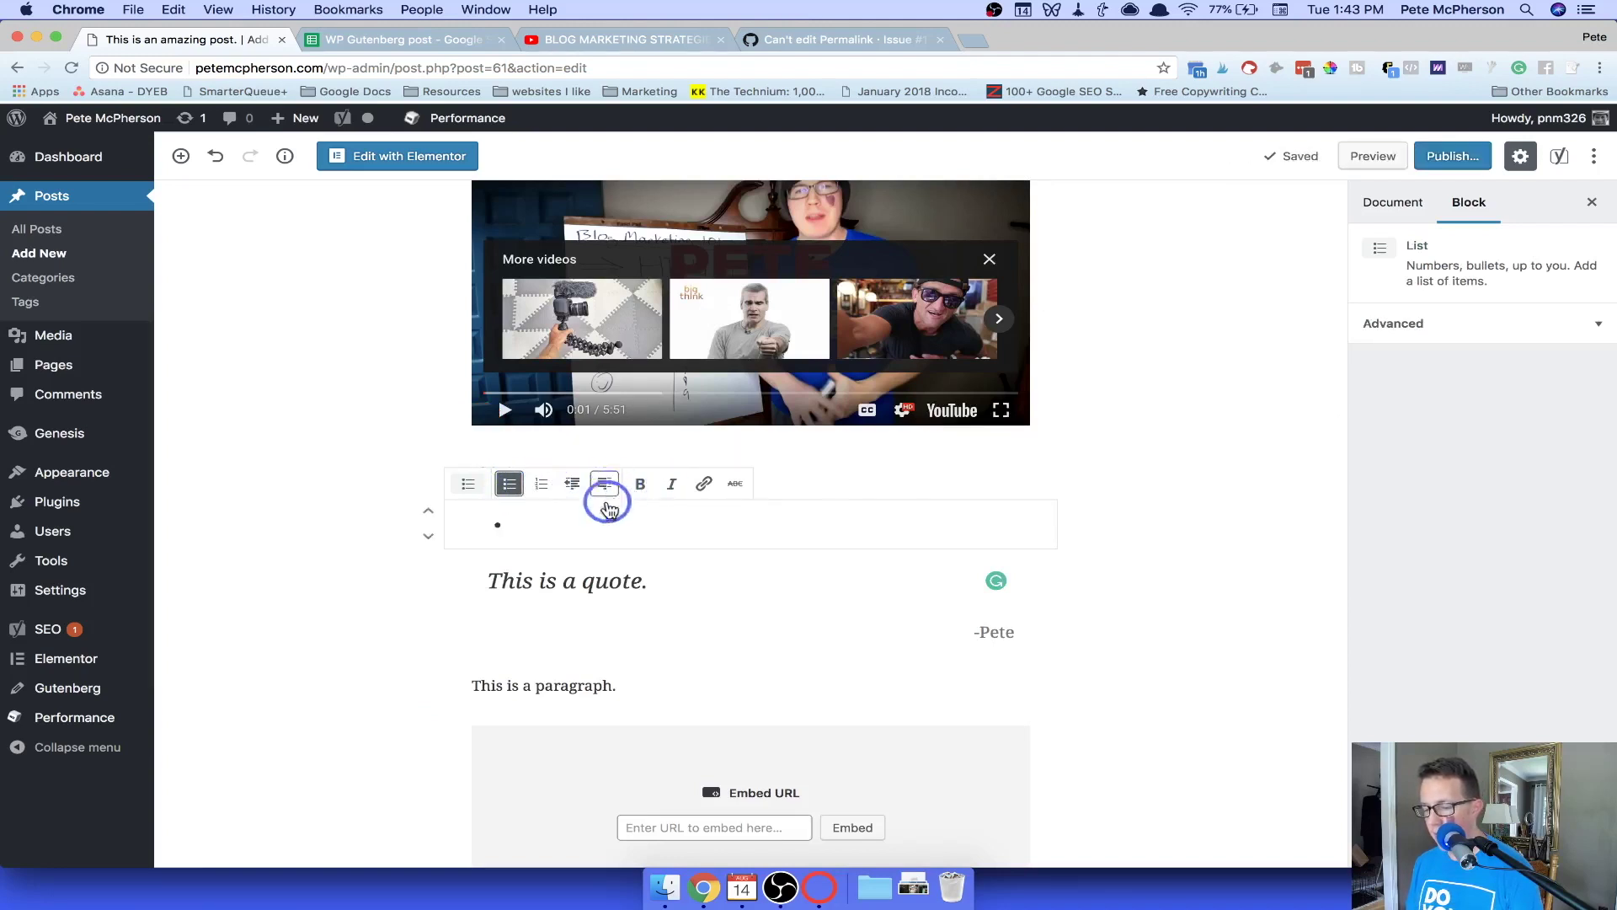
left_click(569, 528)
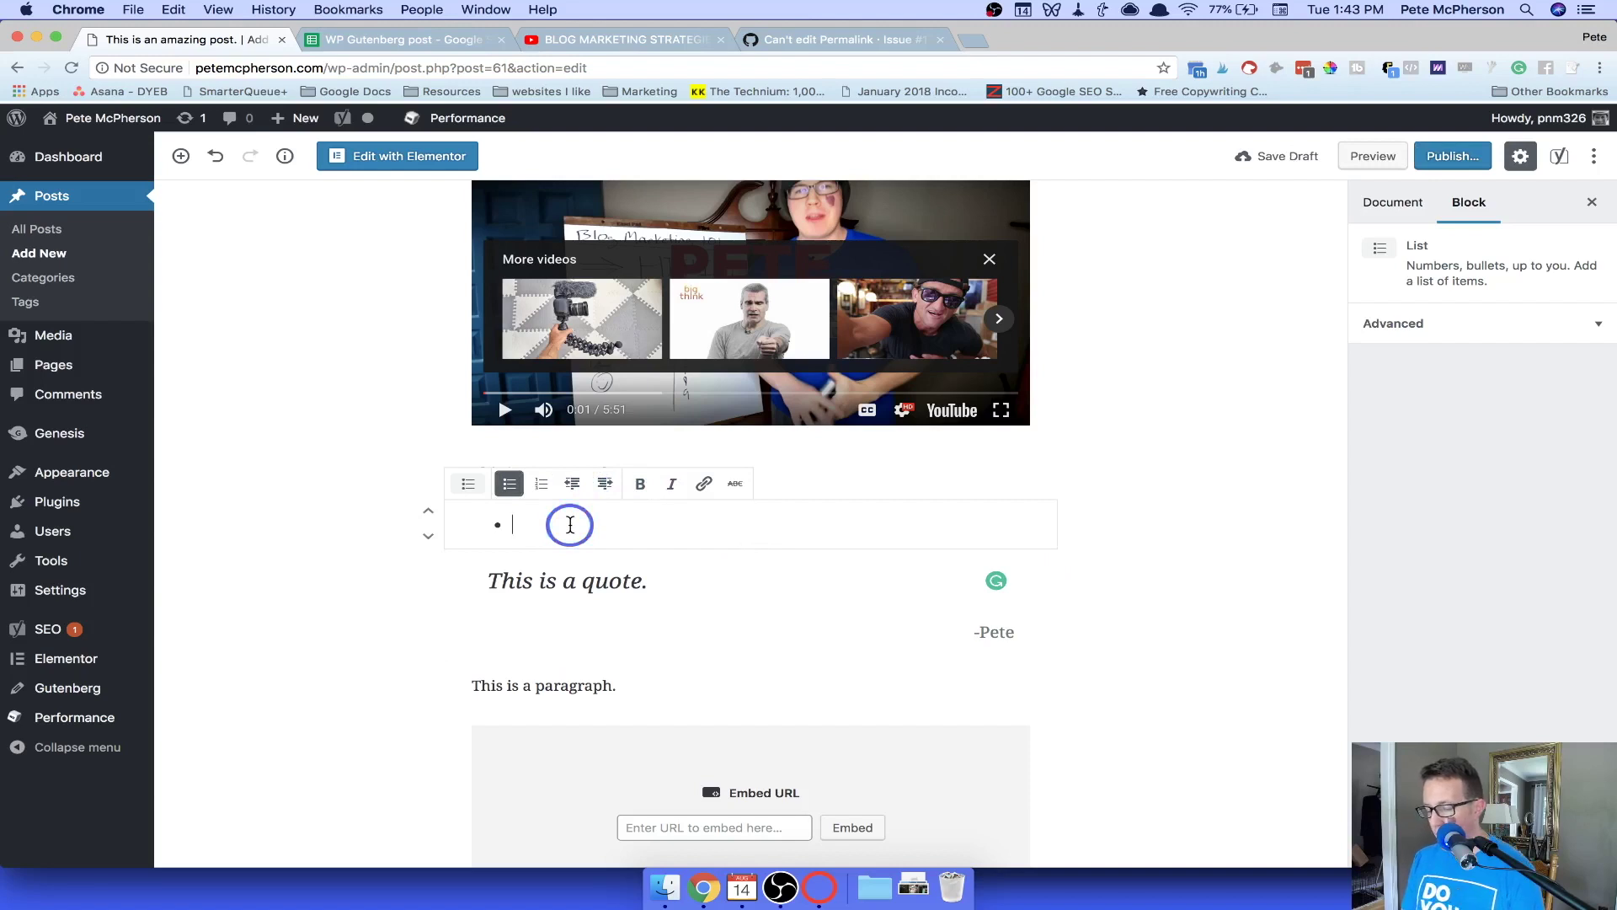
type("point 2")
key("Return")
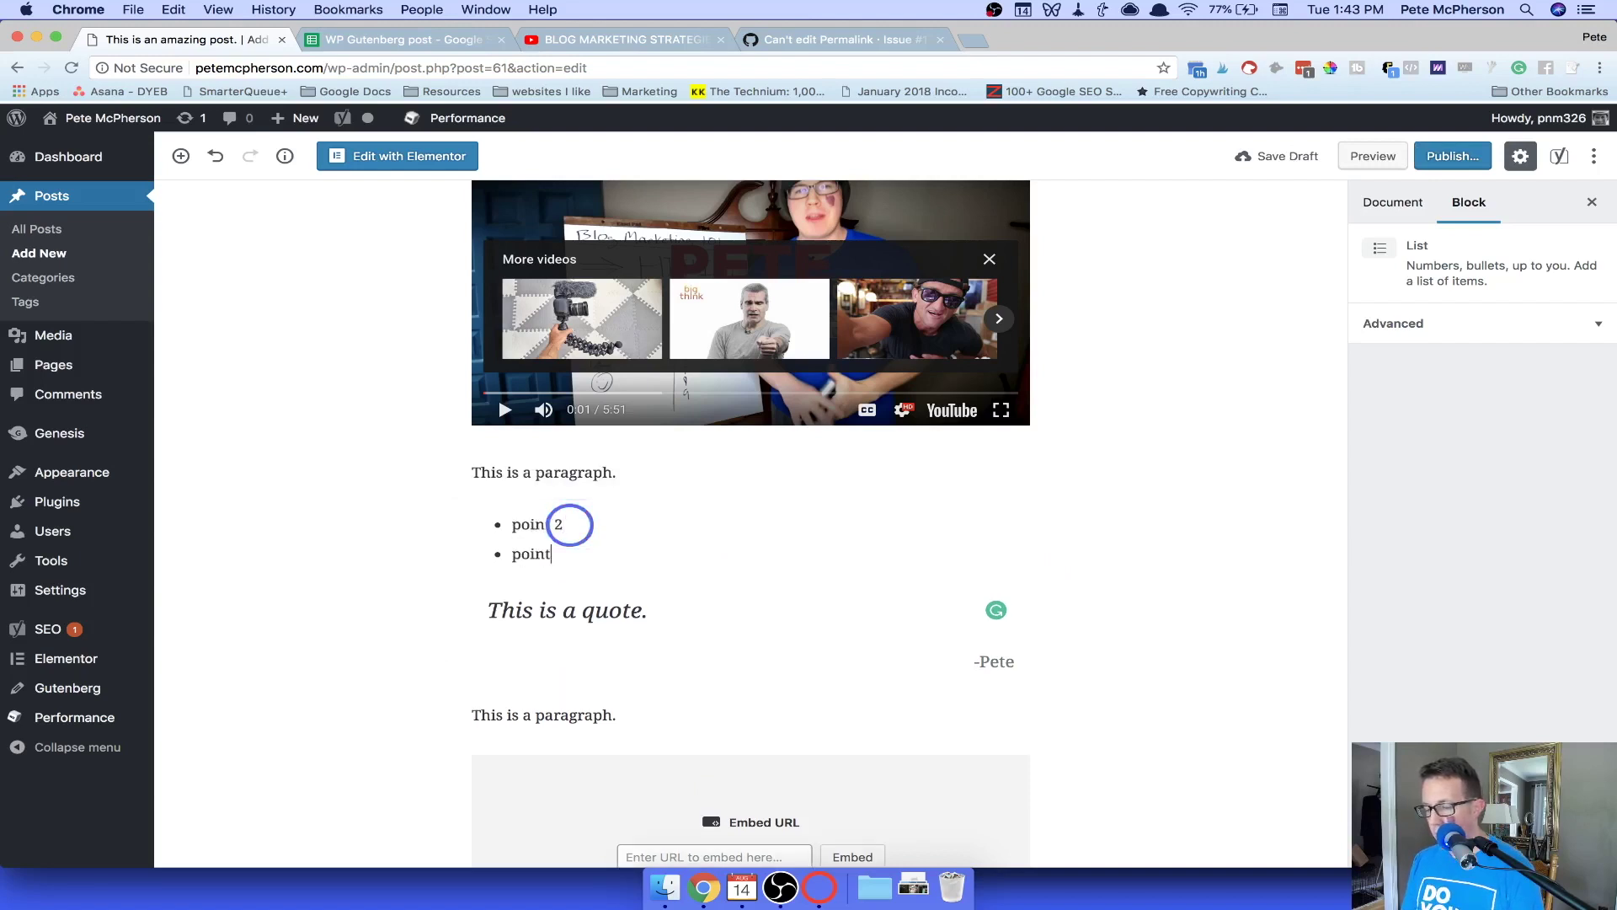
type("point 2")
key("Return")
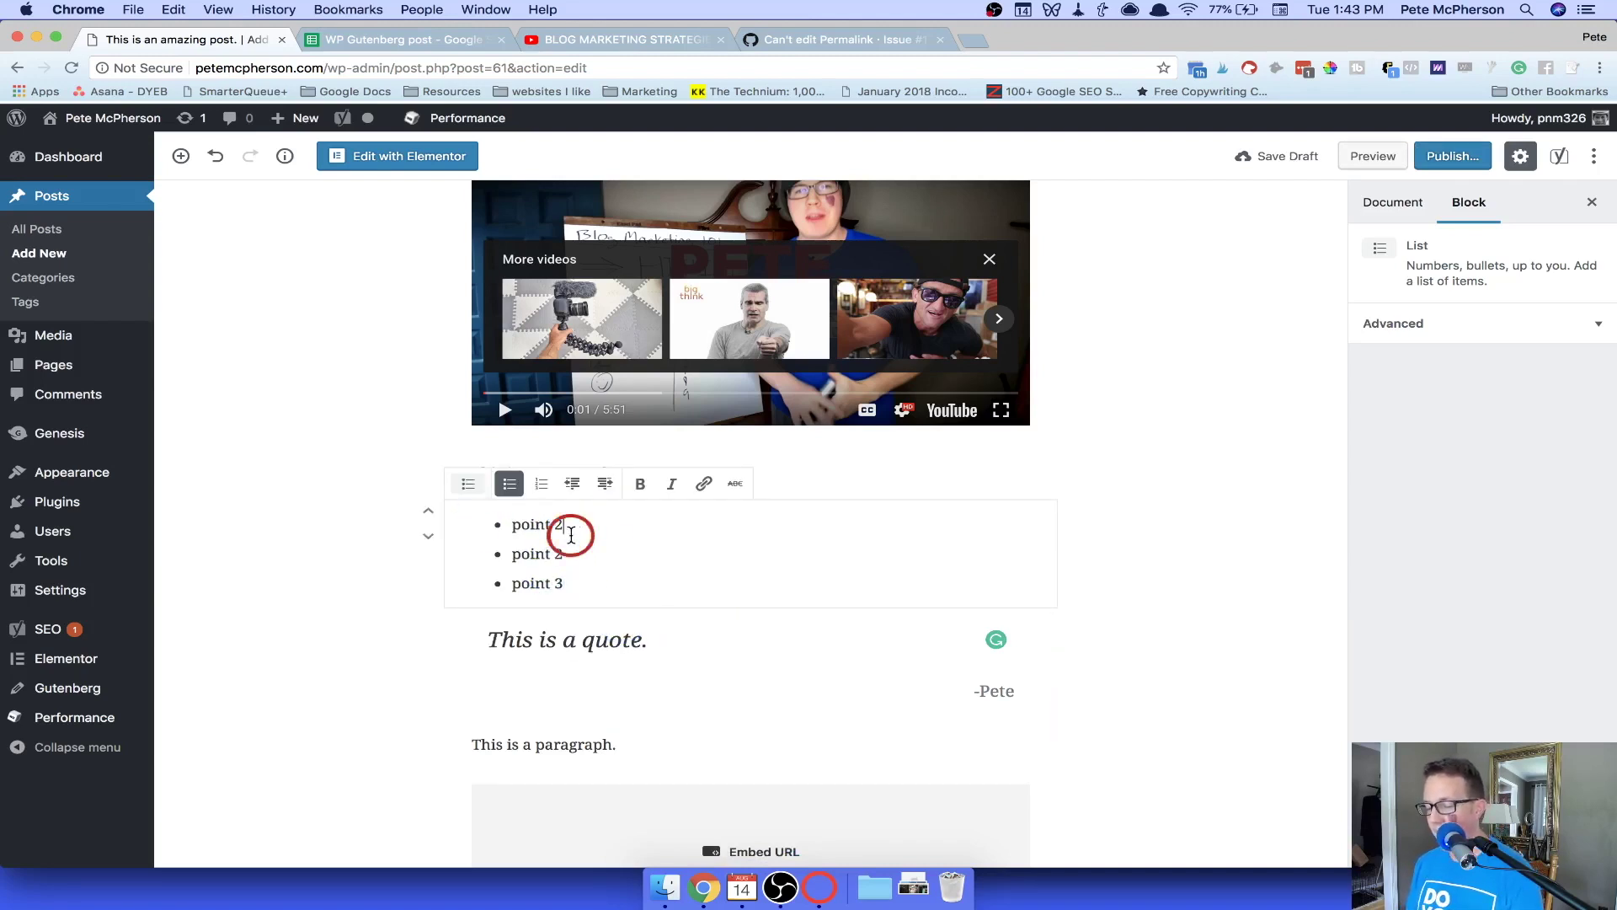
Edit the list as HTML, add <div class="table-of-contents">, and keep it as HTML.
left_click(1073, 511)
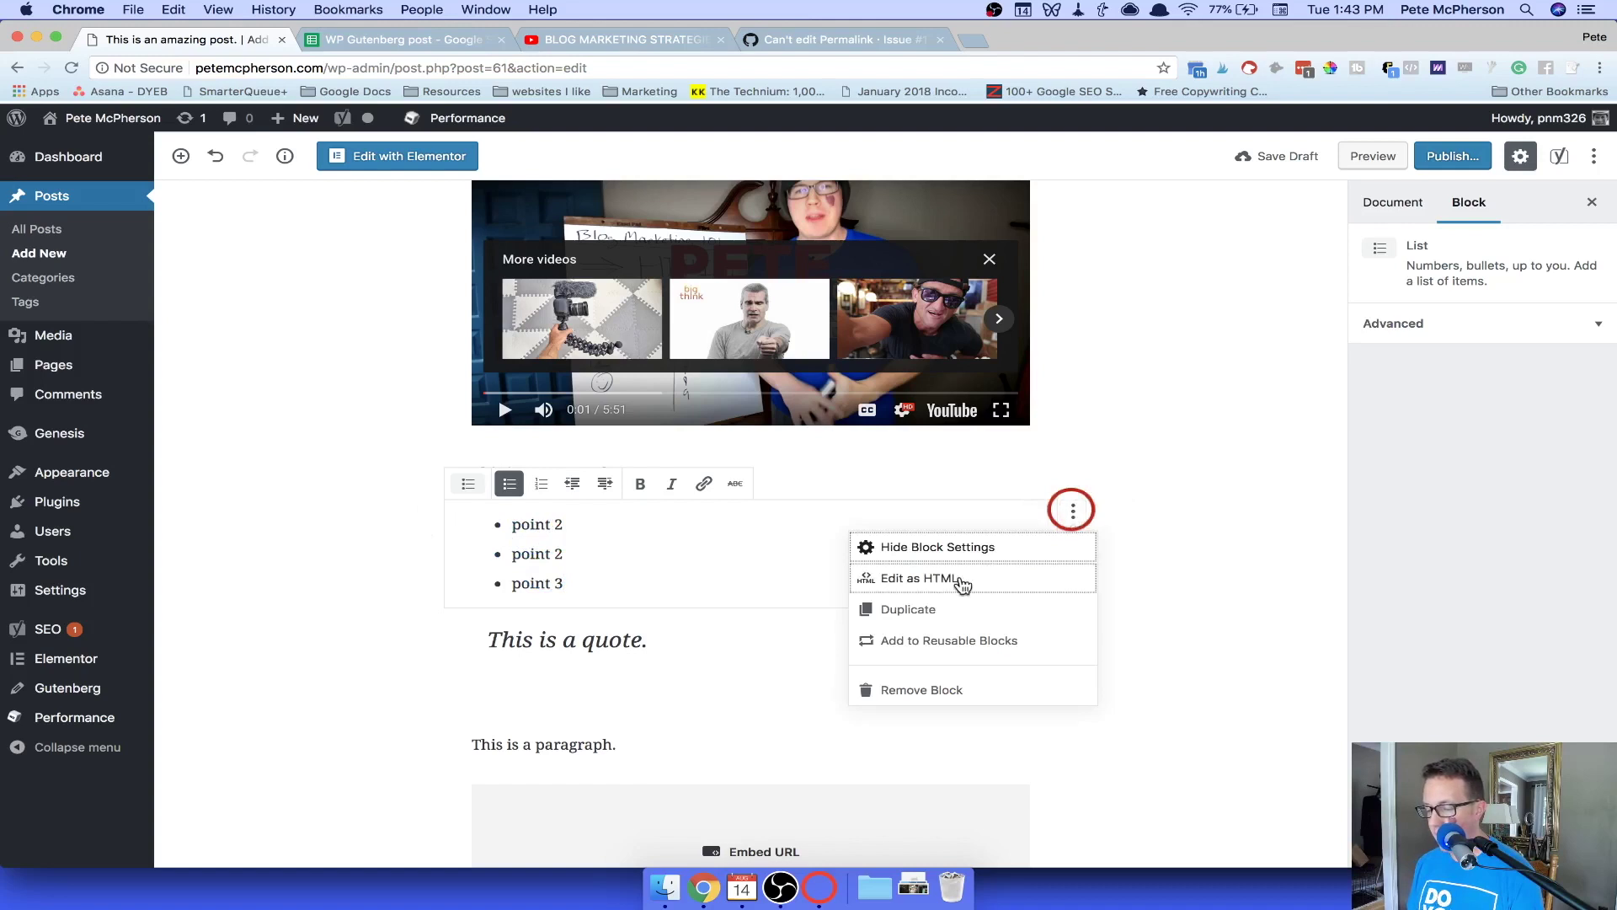
left_click(927, 579)
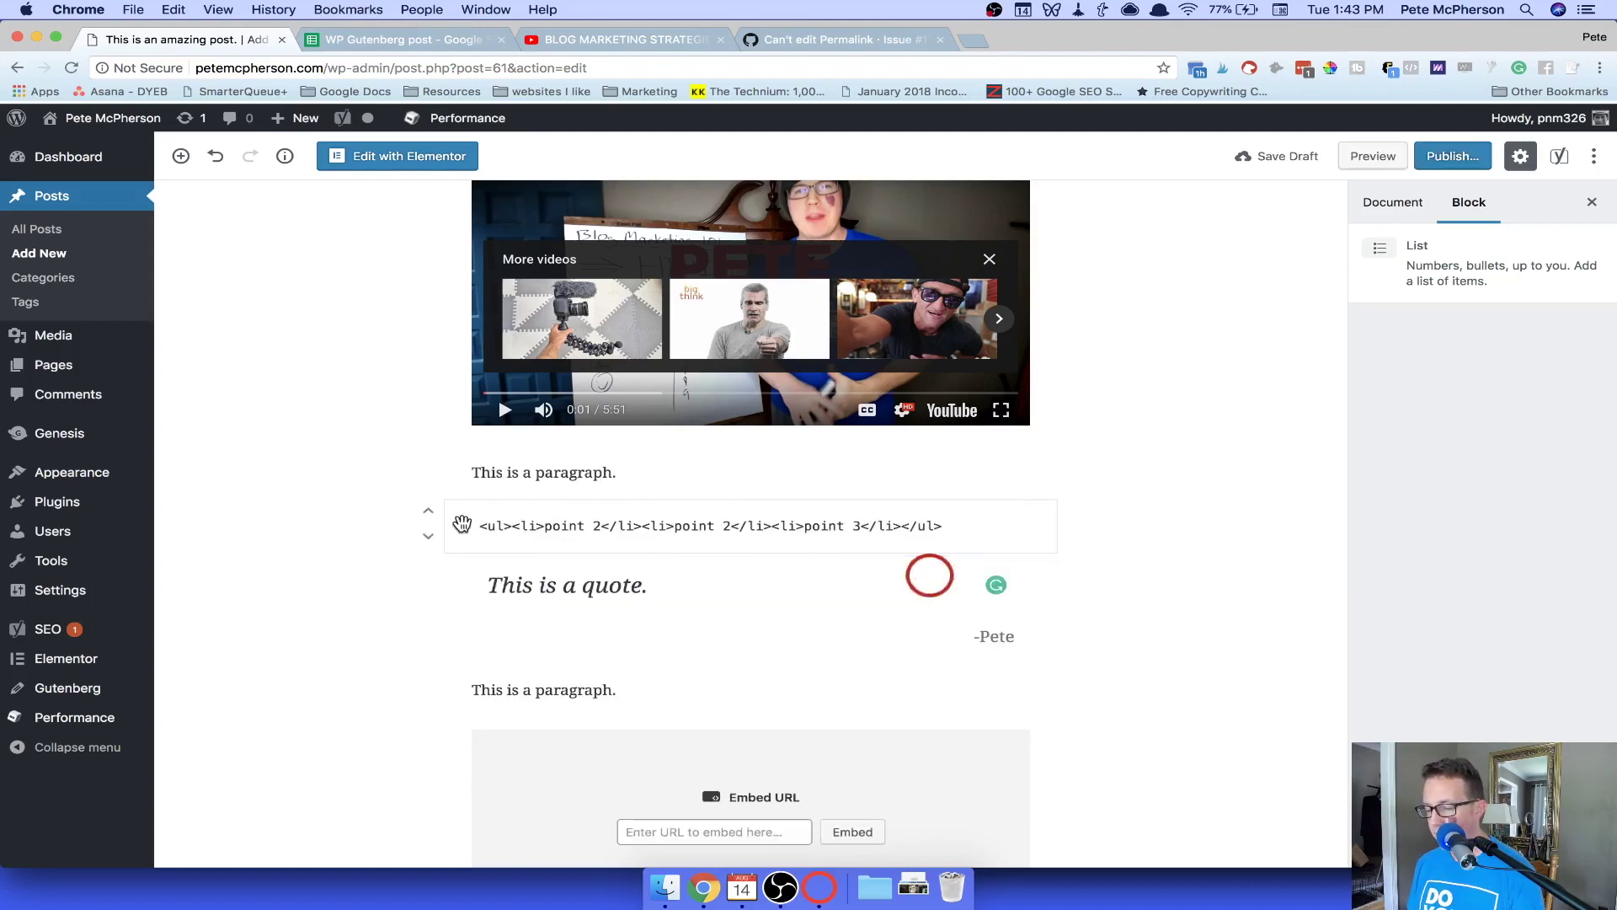
type("<div class")
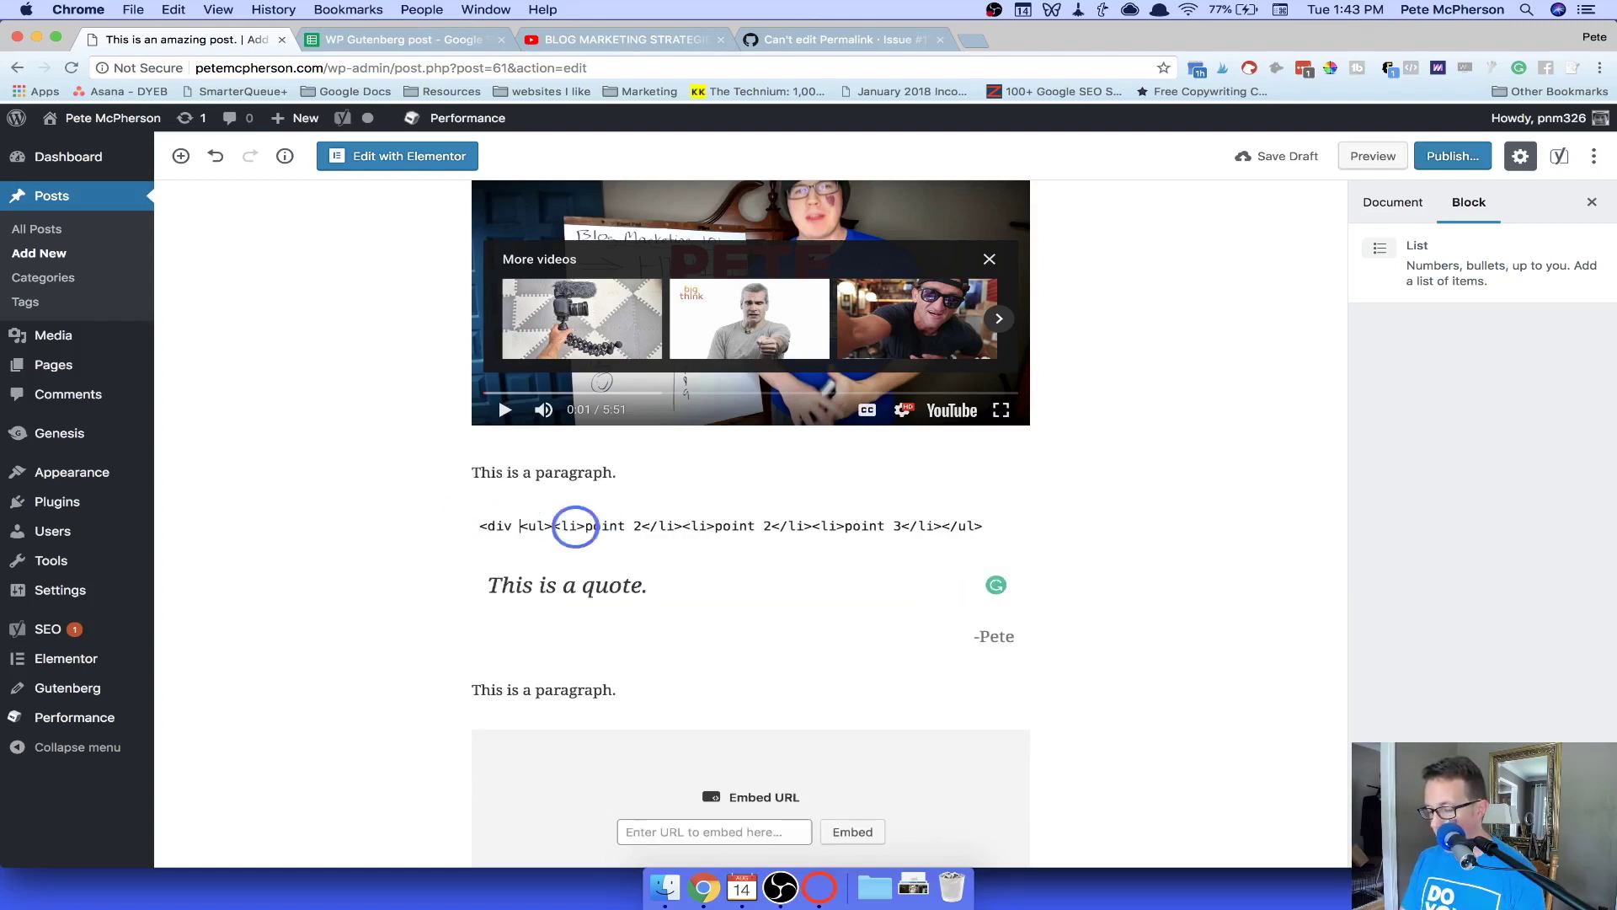
type("=\"")
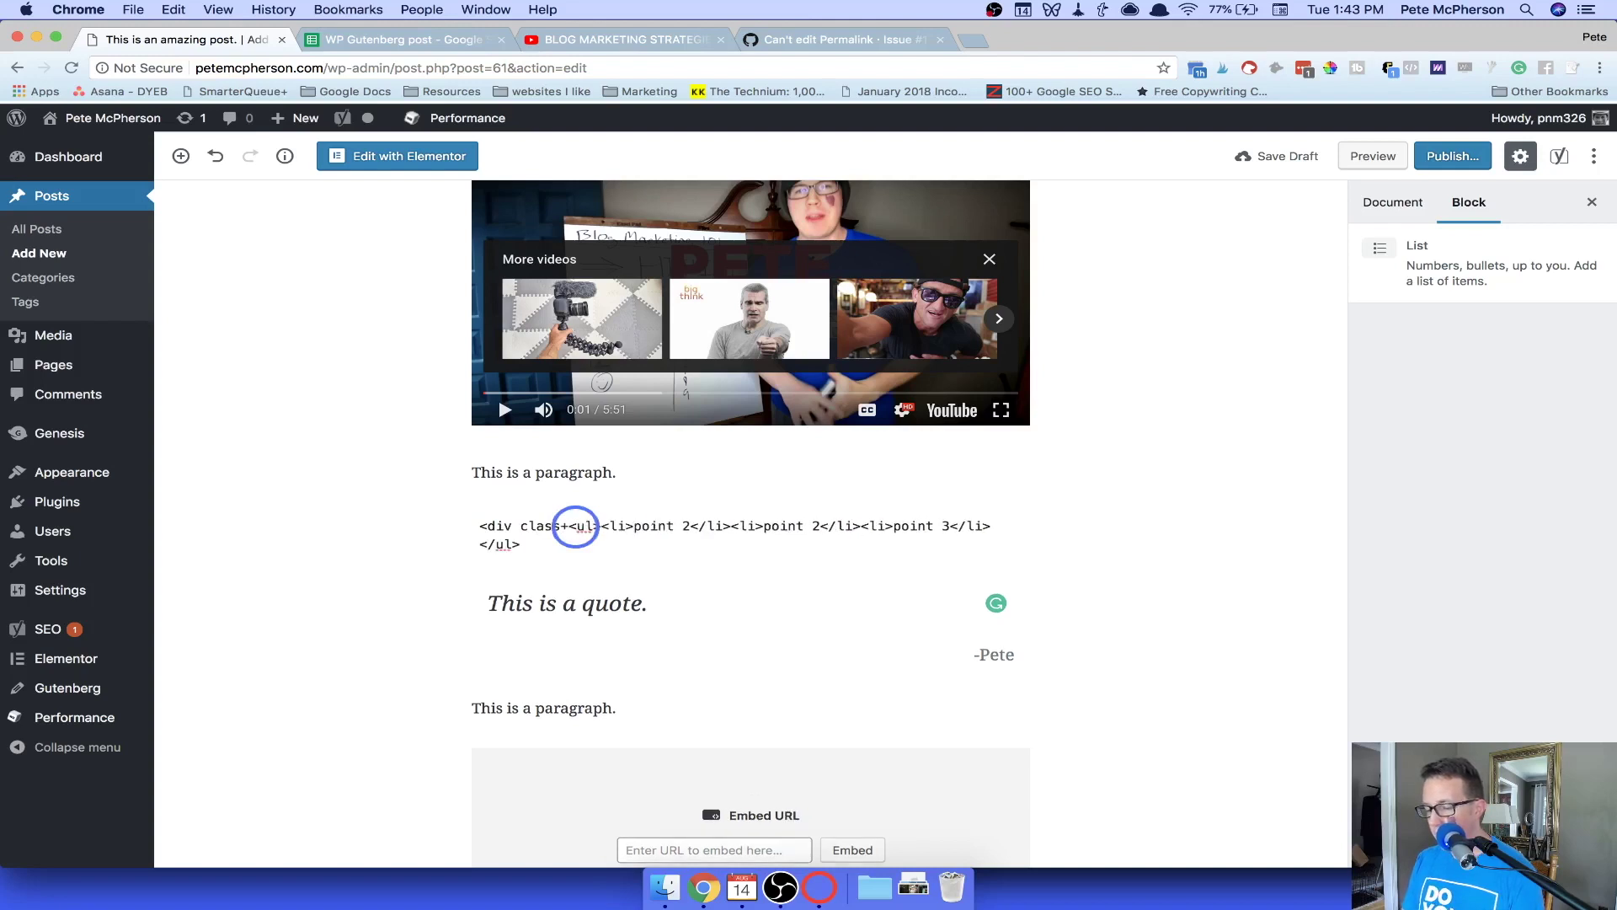
type("table-of")
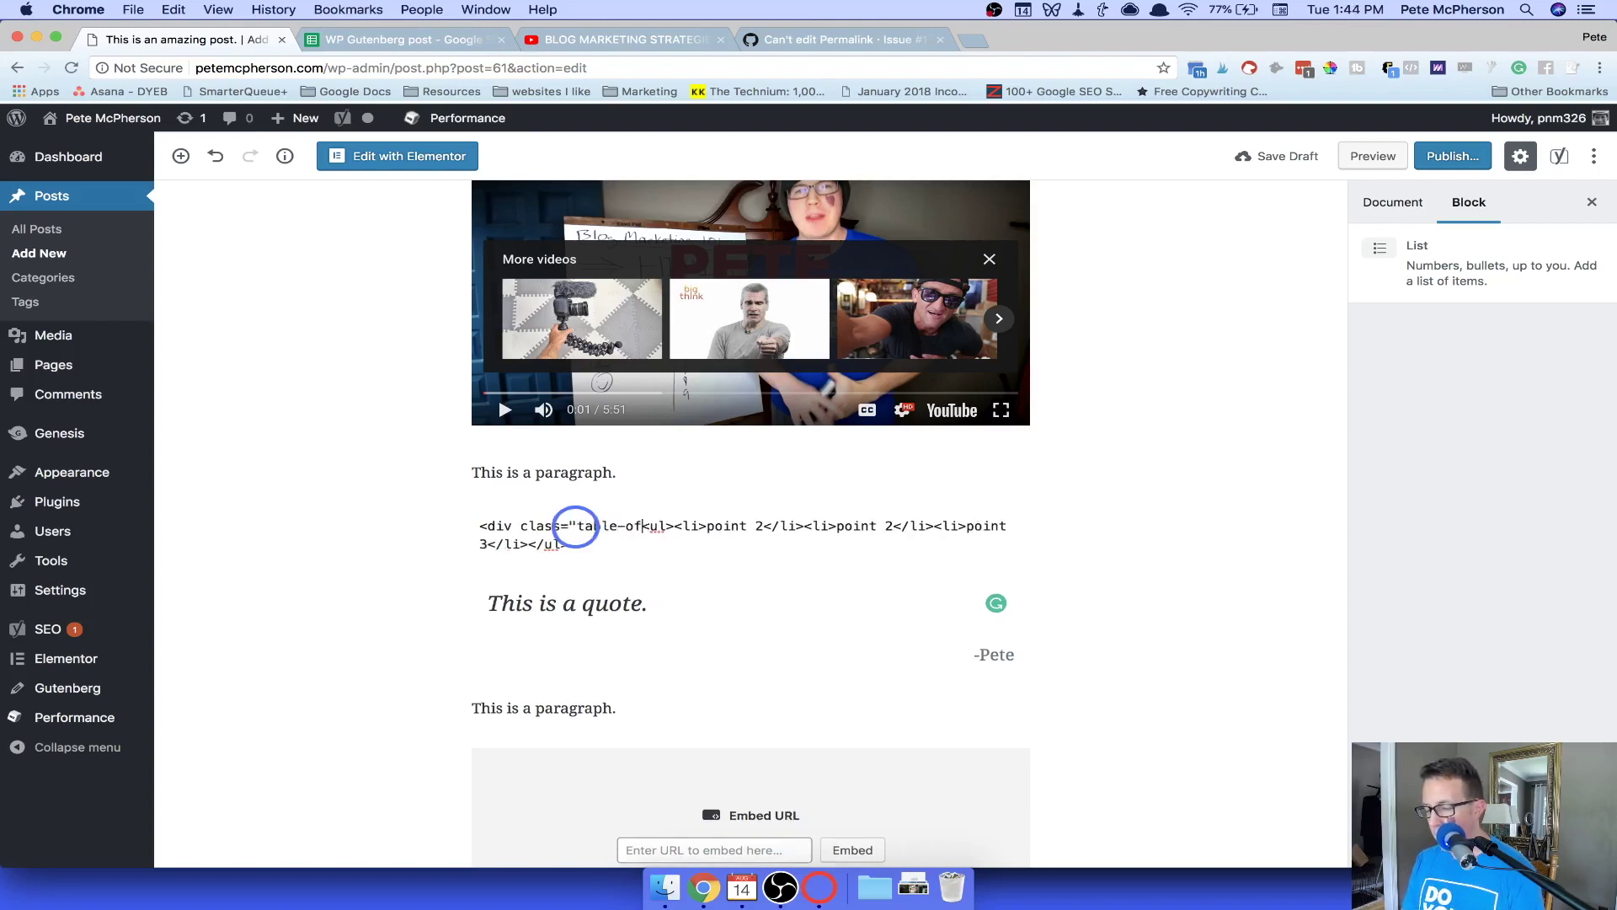
type("-contents")
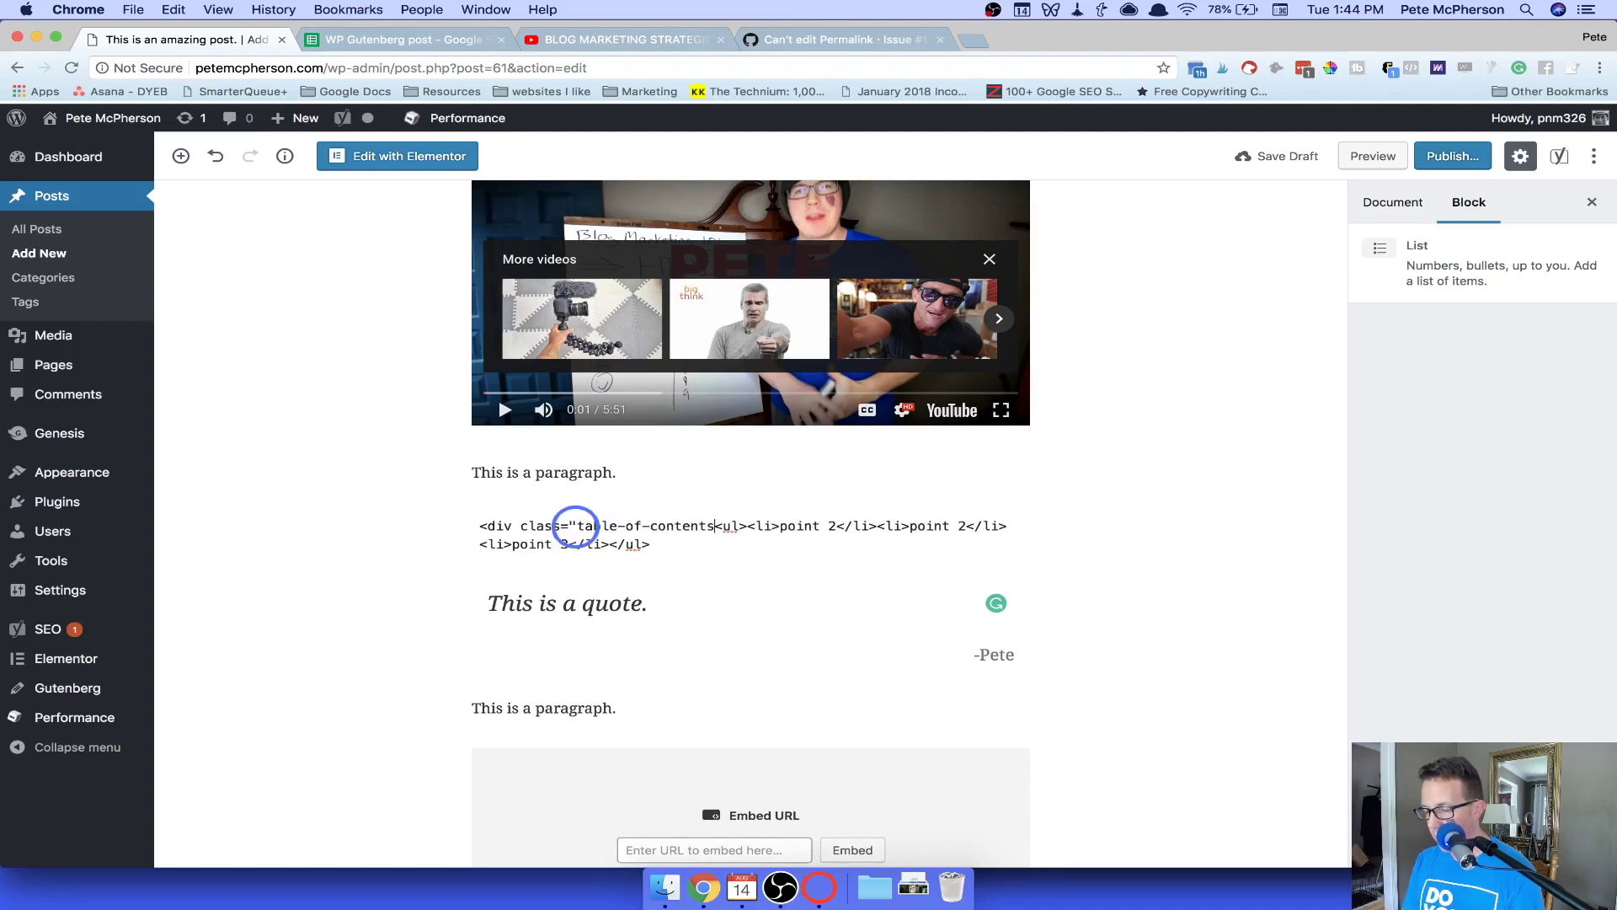
type("\">")
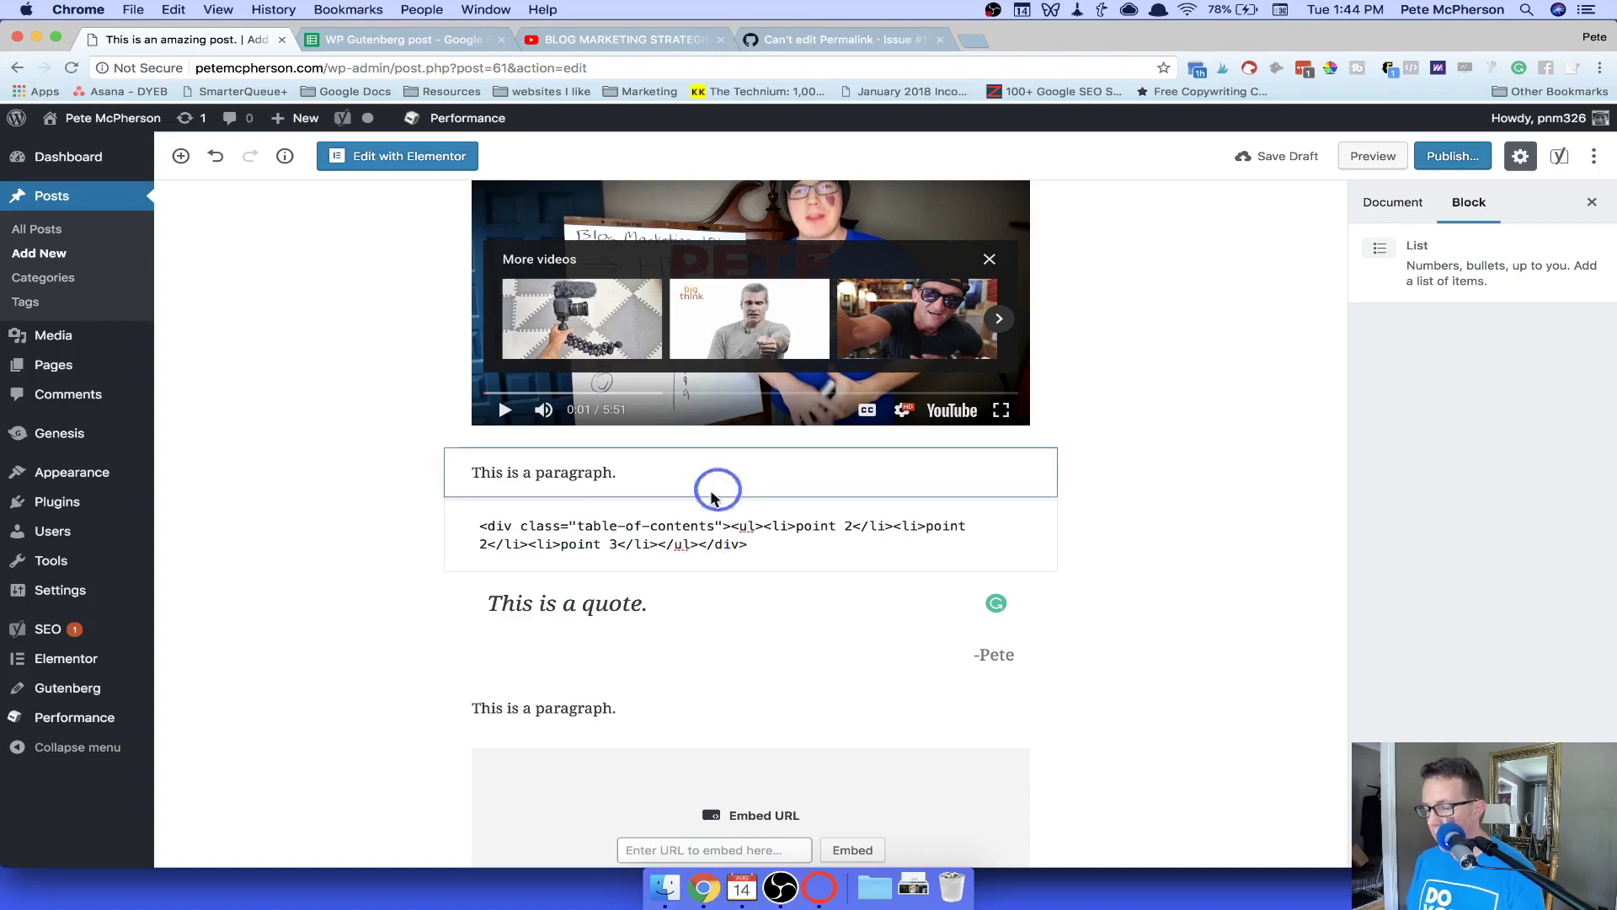
left_click(1073, 511)
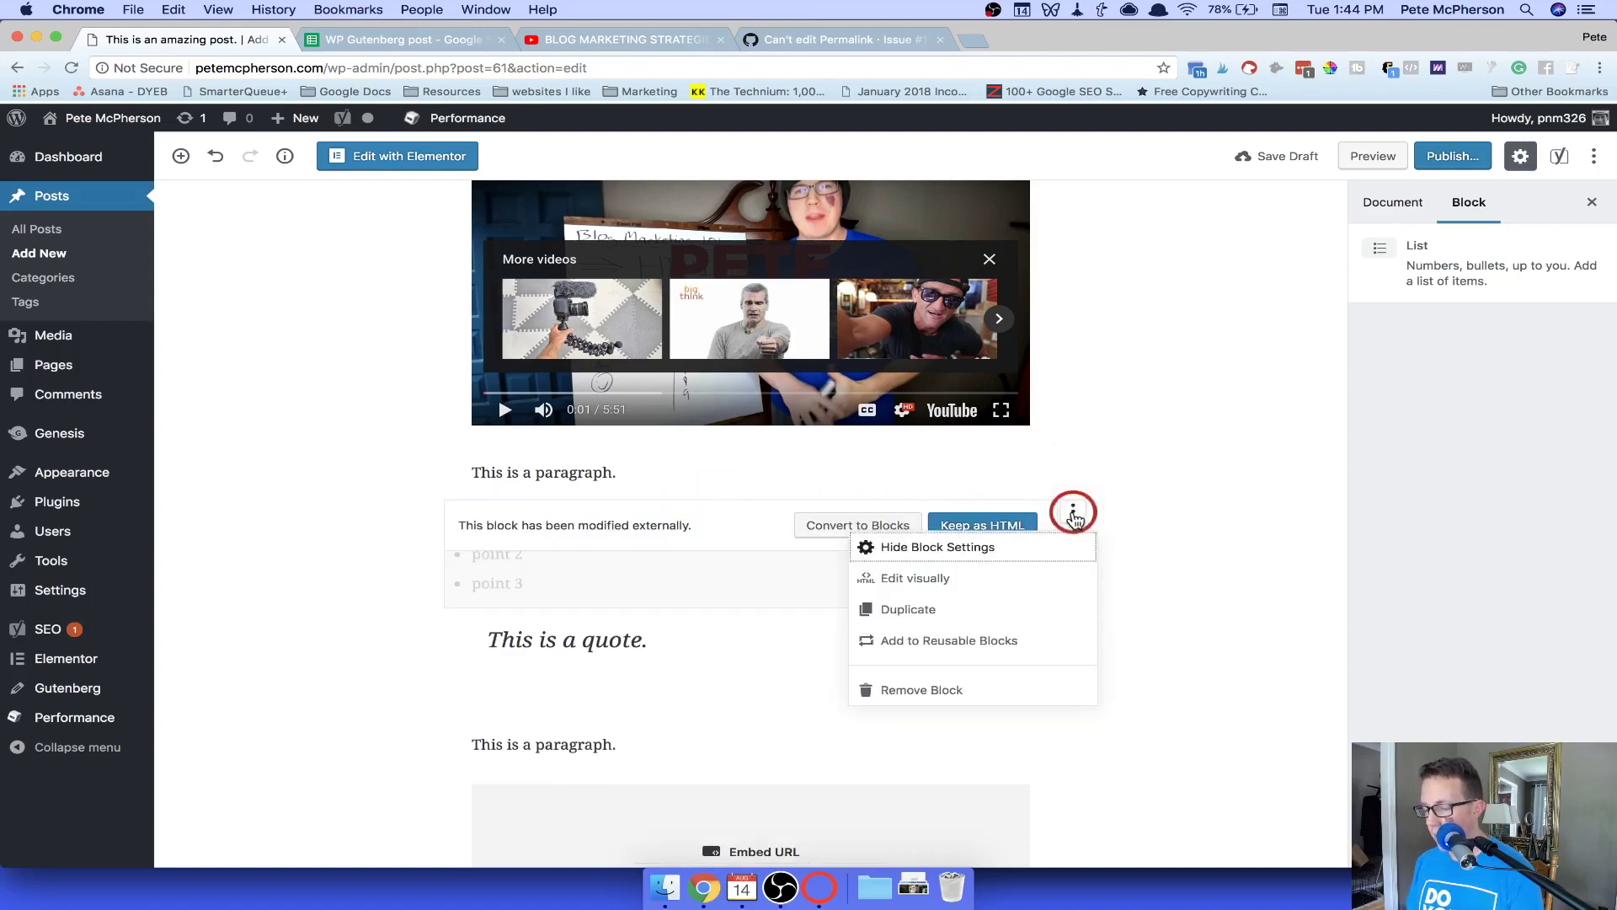
left_click(947, 576)
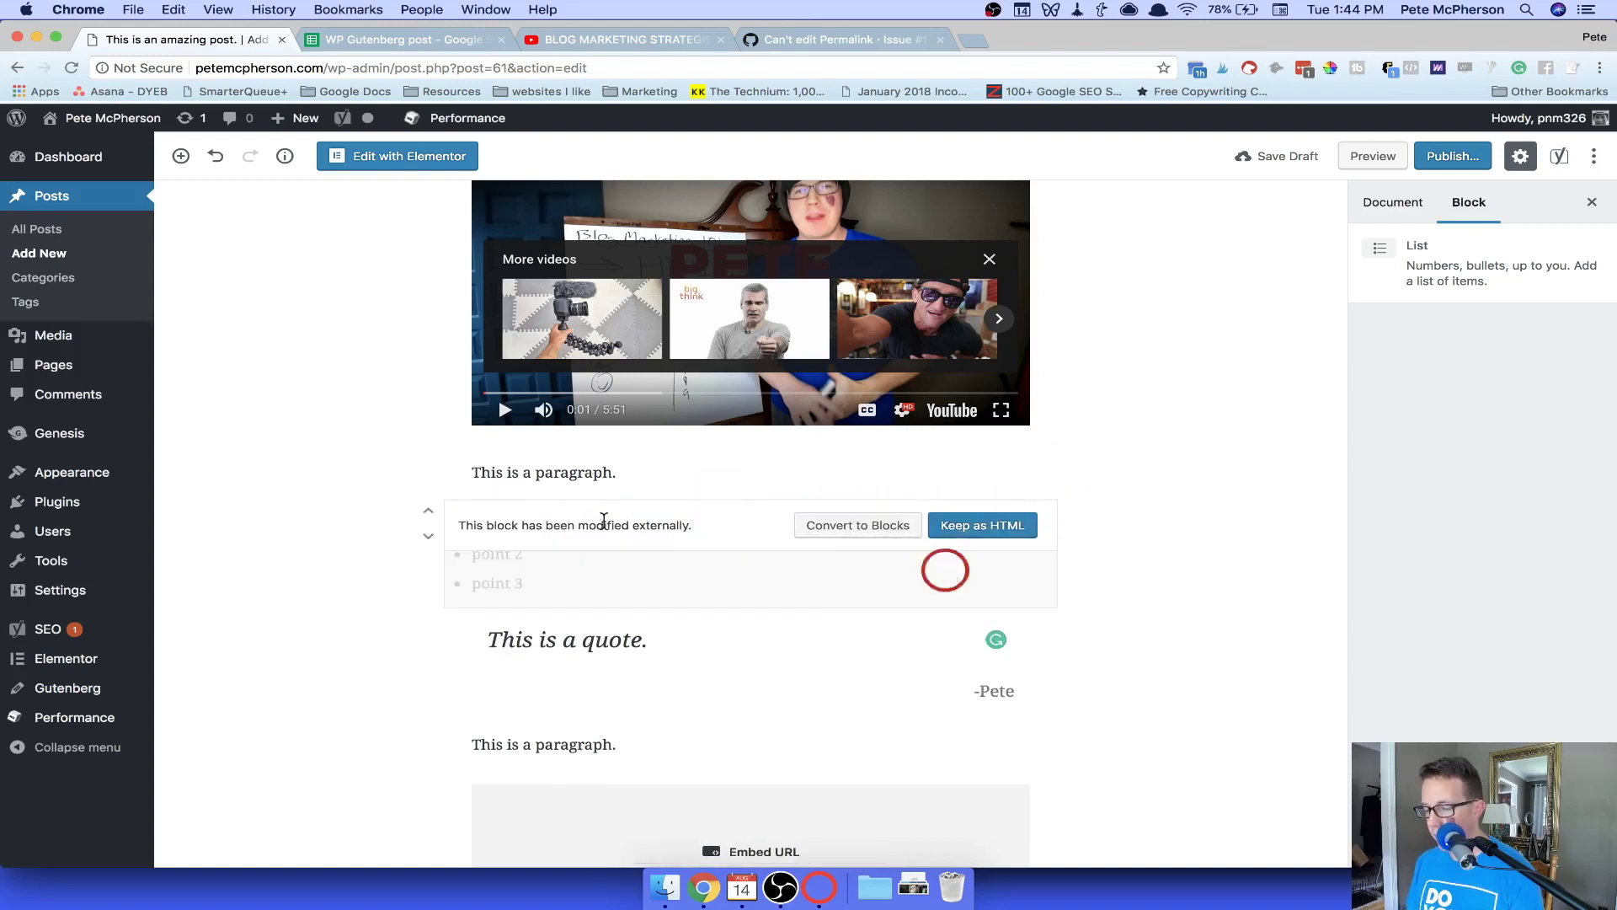
left_click(717, 540)
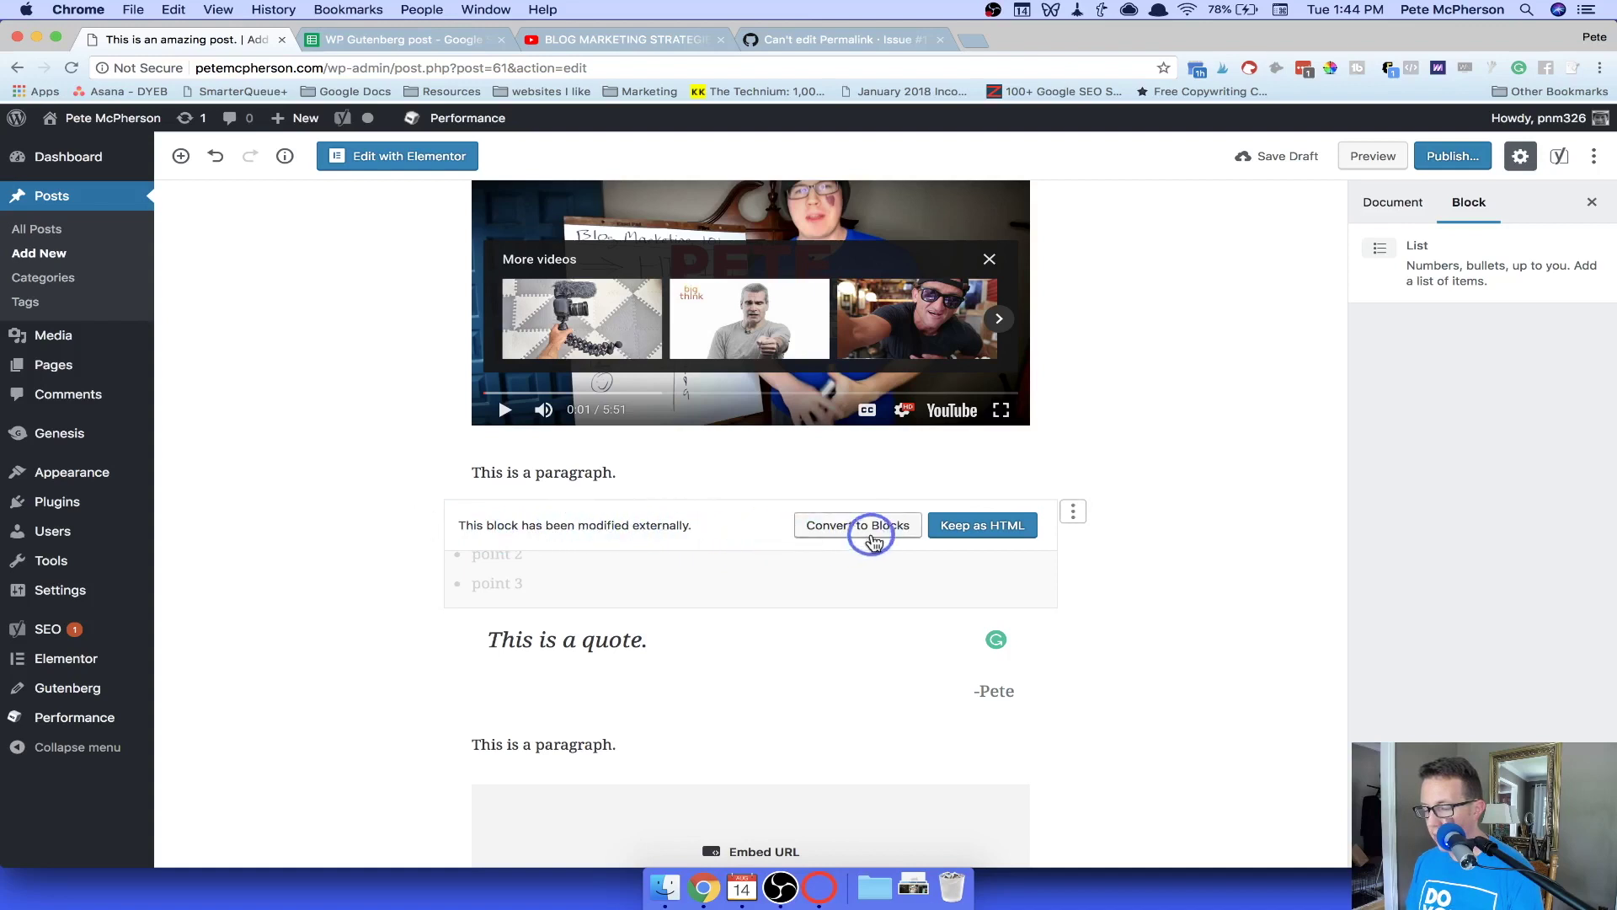
left_click(979, 525)
left_click(354, 578)
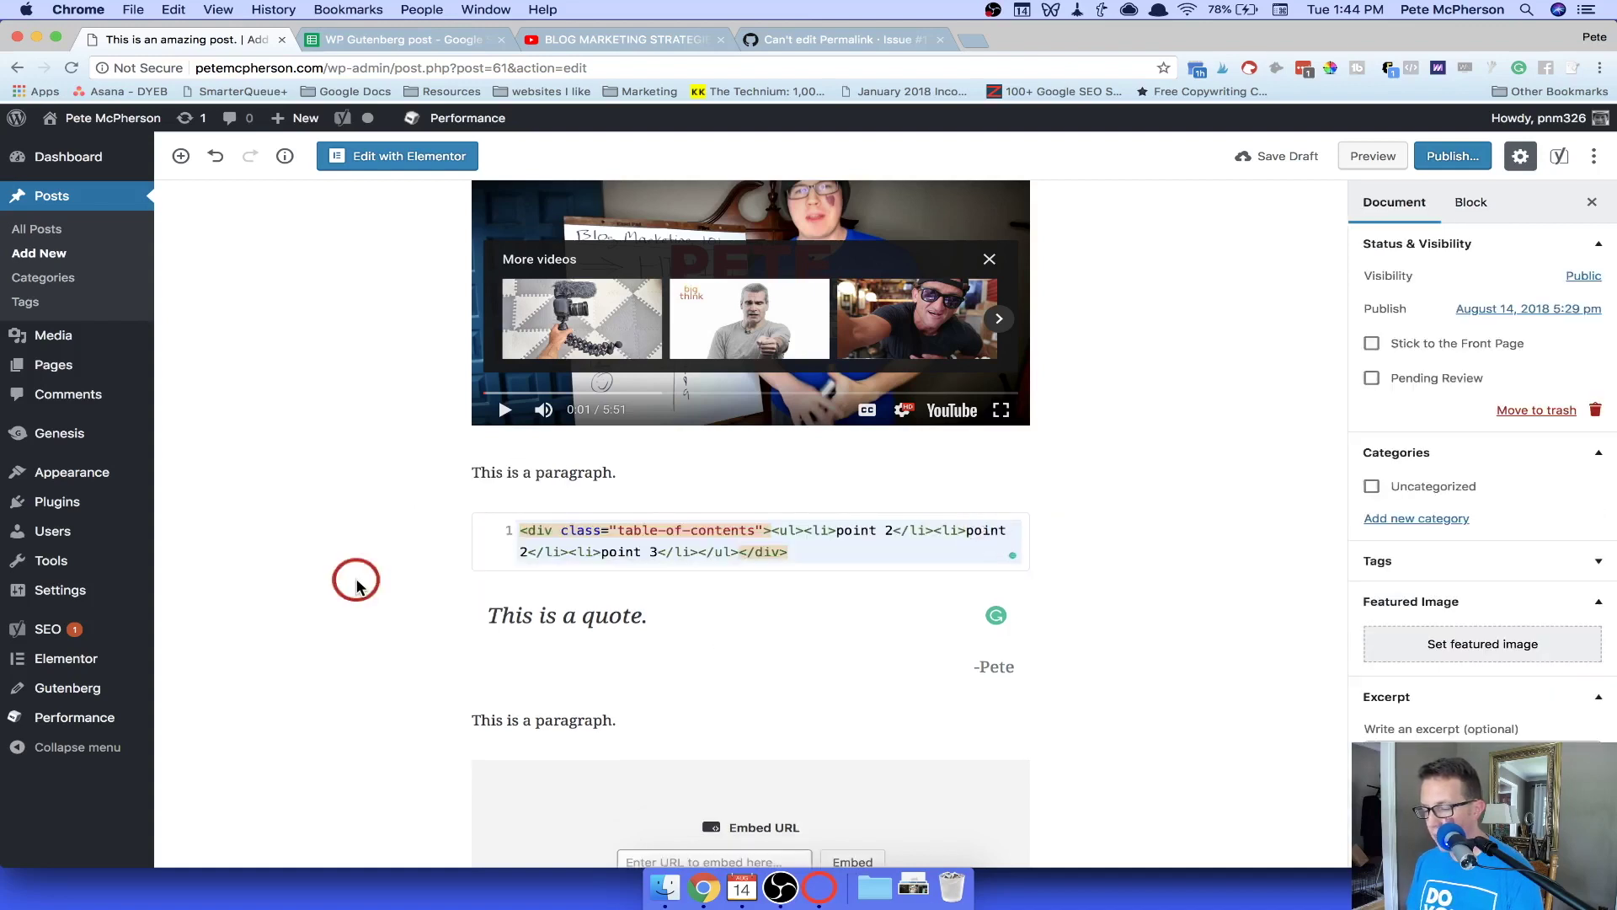
left_click(354, 578)
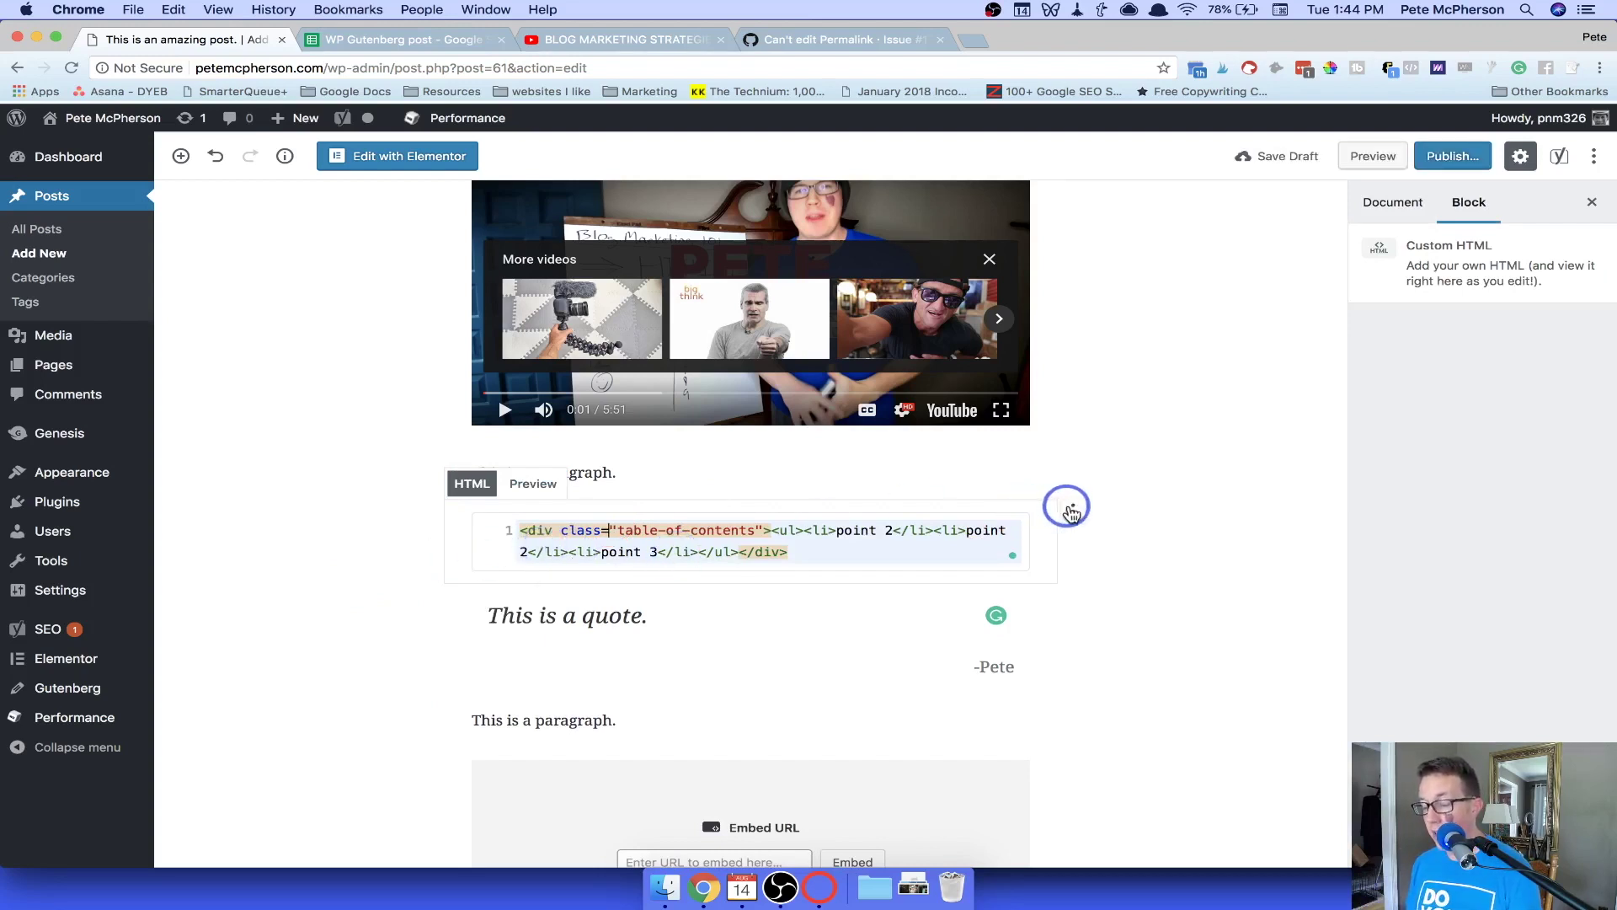
left_click(1078, 513)
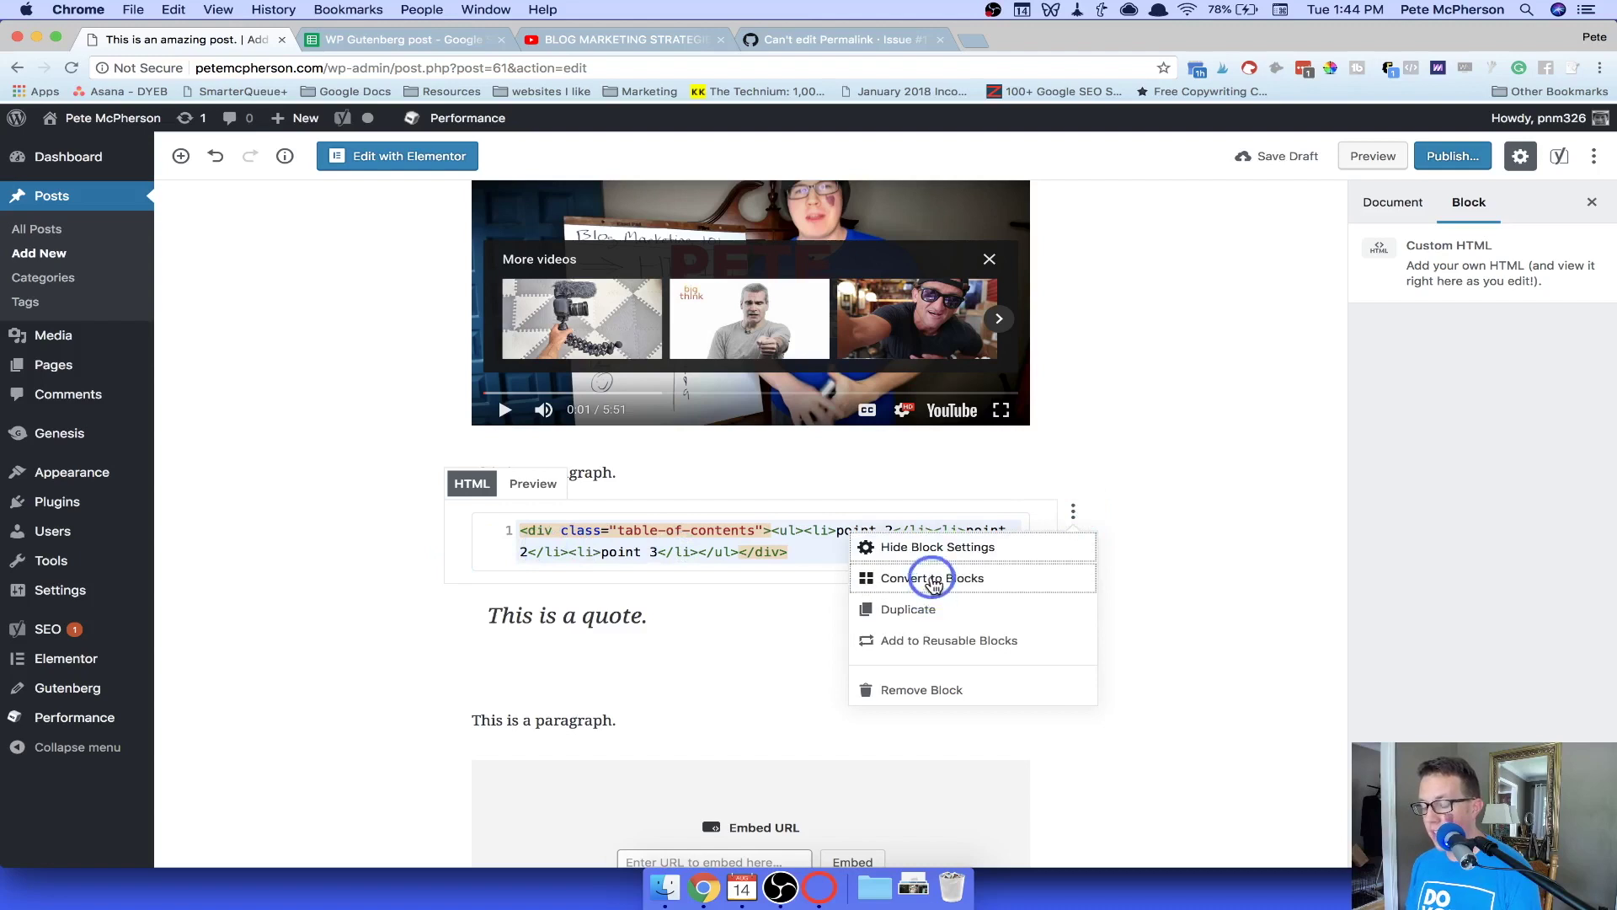
left_click(634, 542)
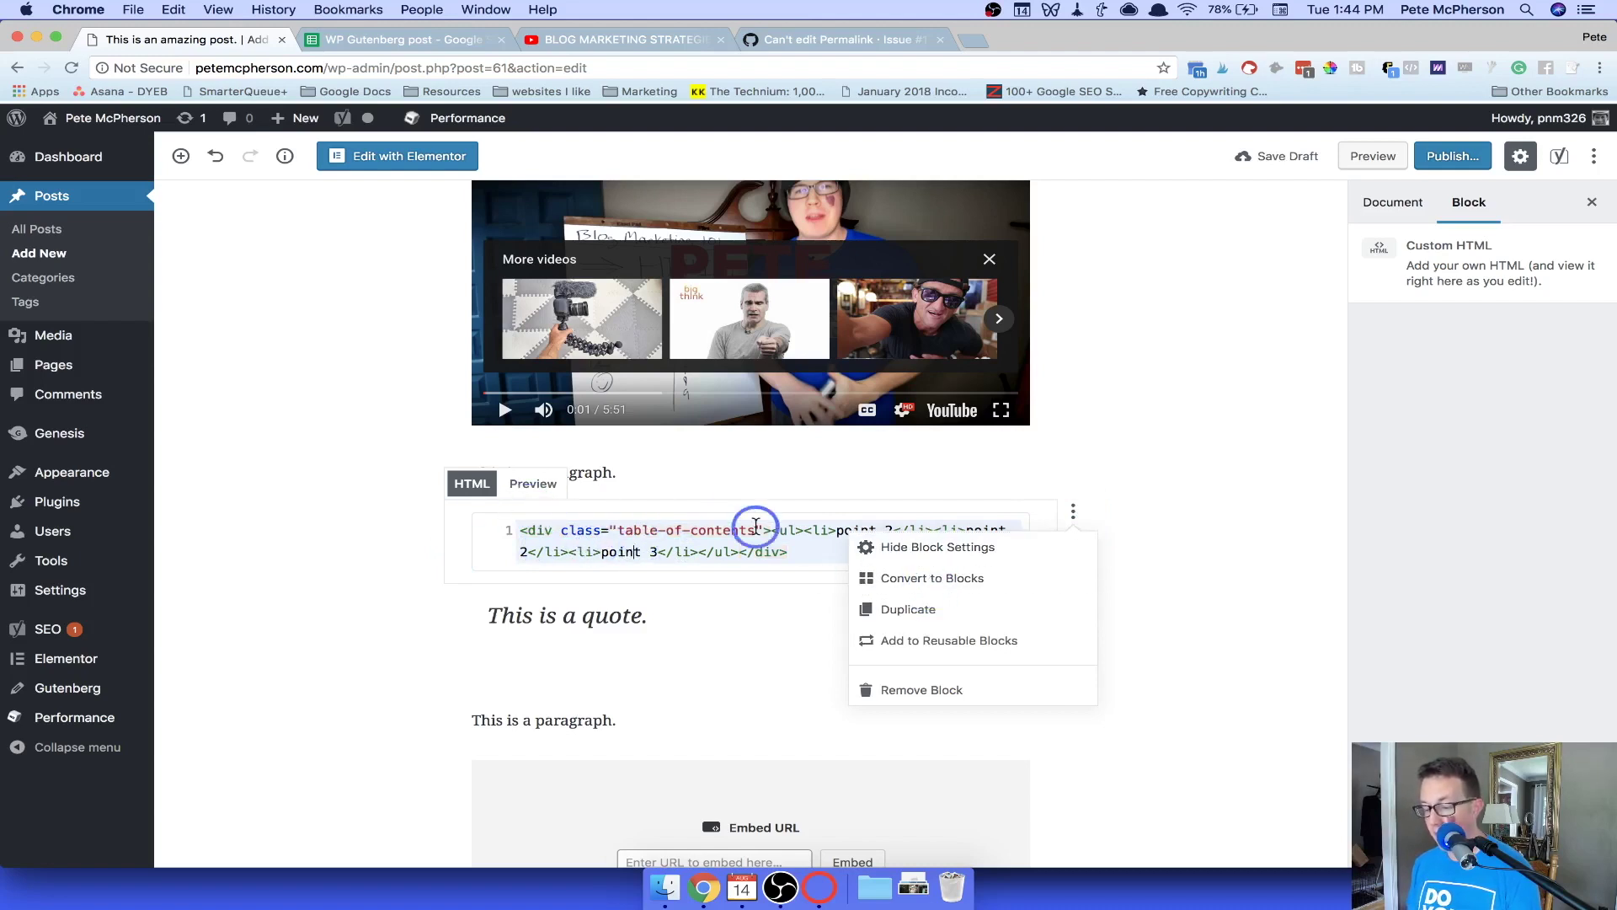
left_click(1160, 543)
left_click(1161, 543)
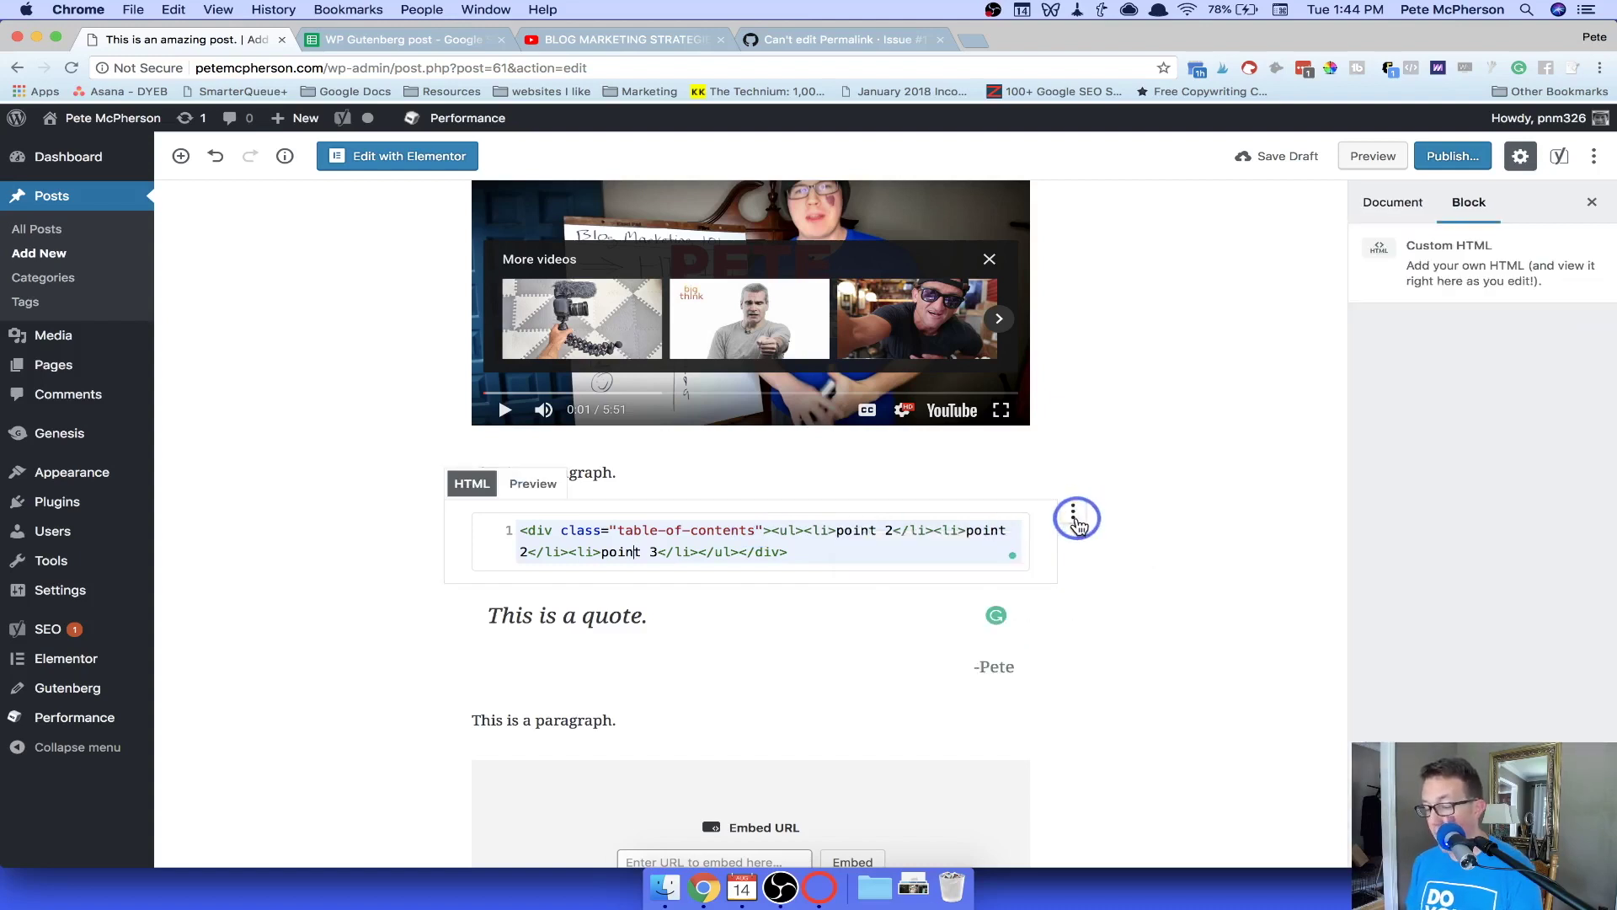
left_click(548, 491)
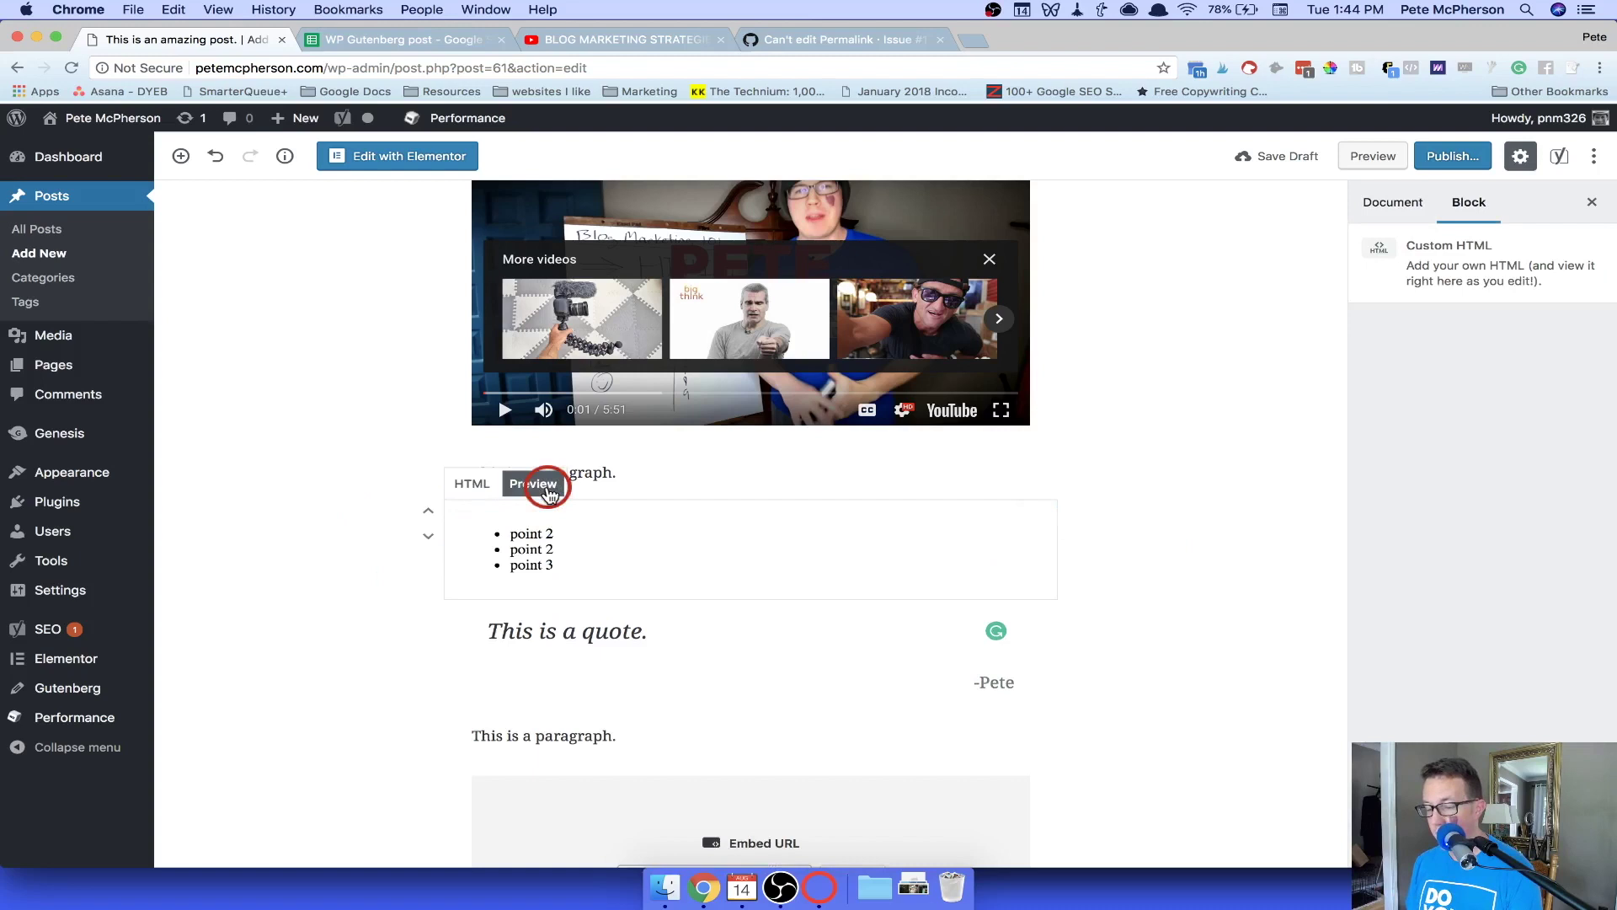
left_click(471, 482)
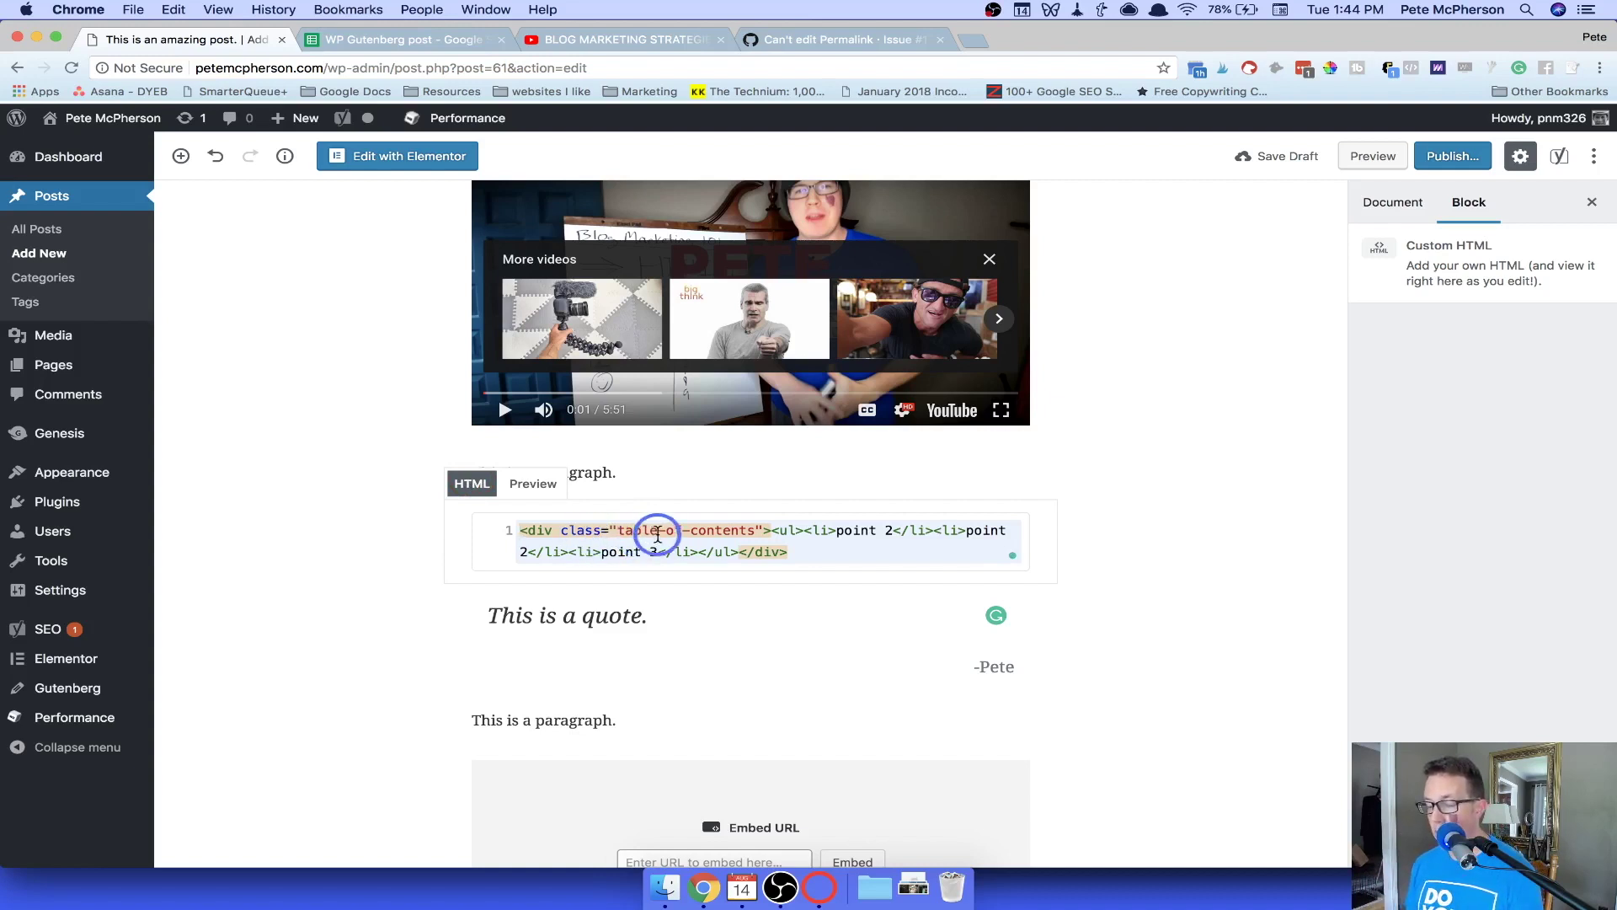
left_click(749, 549)
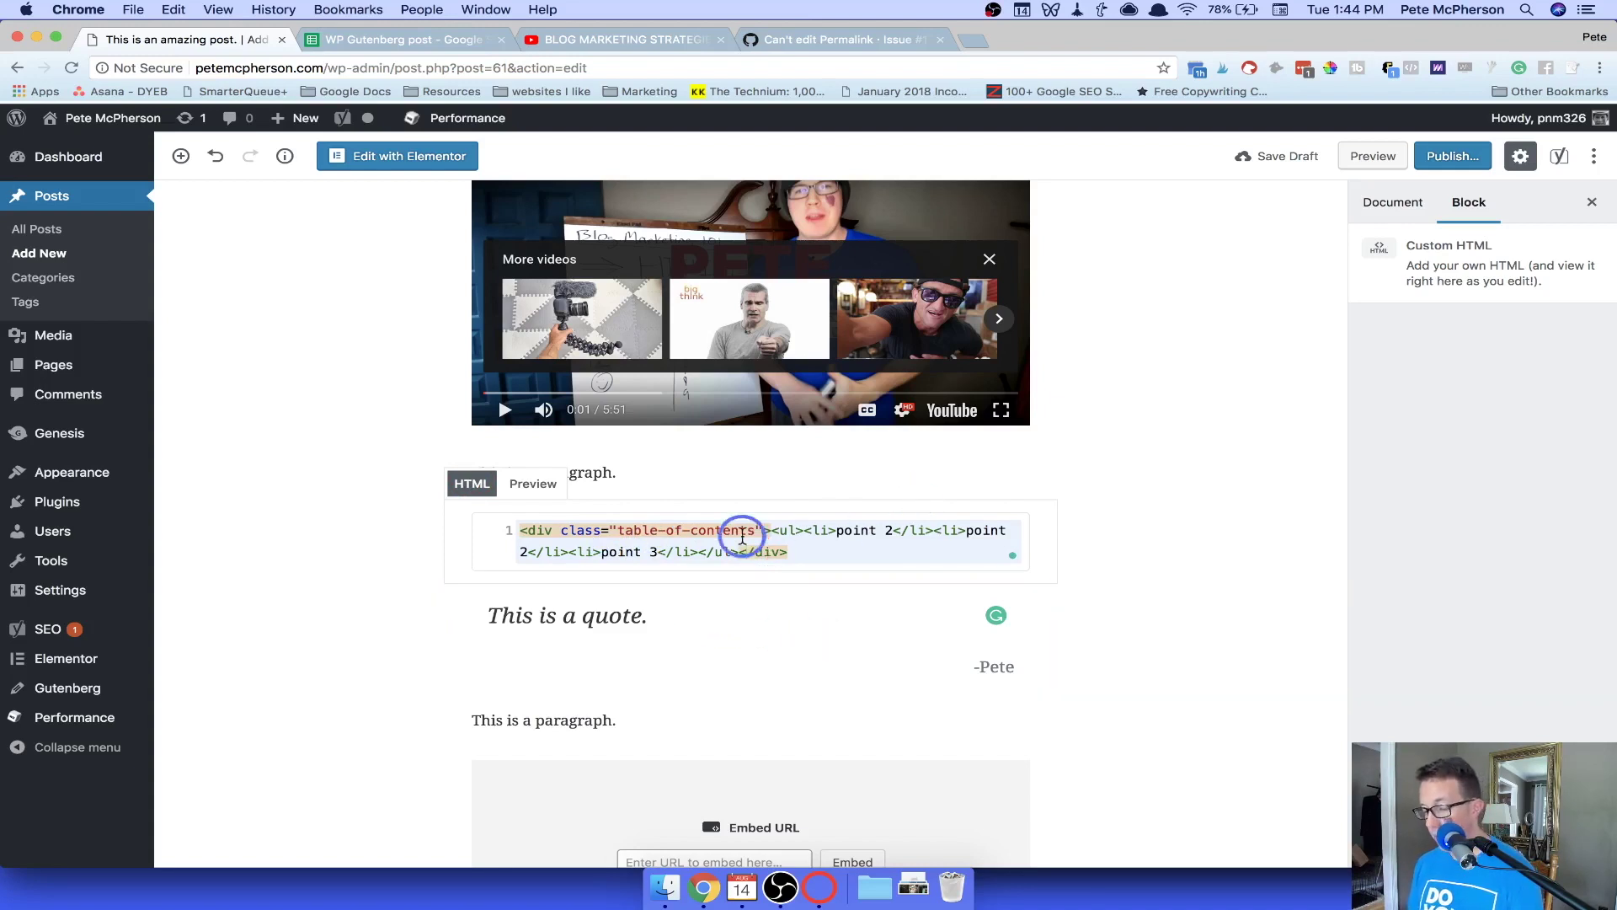
left_click(1155, 461)
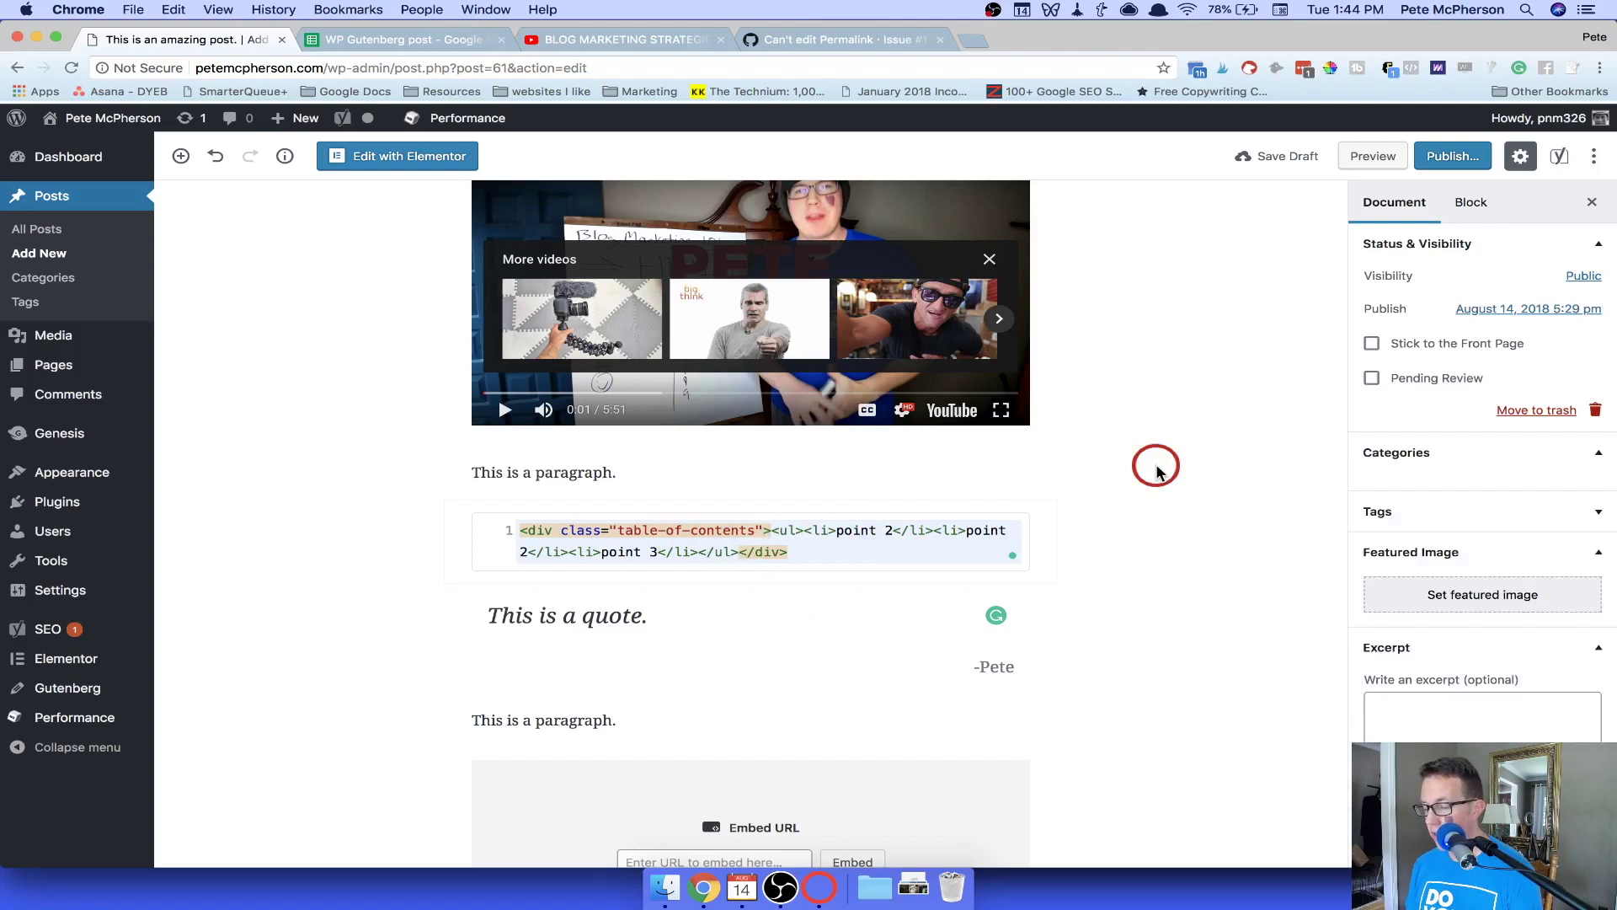
left_click(681, 623)
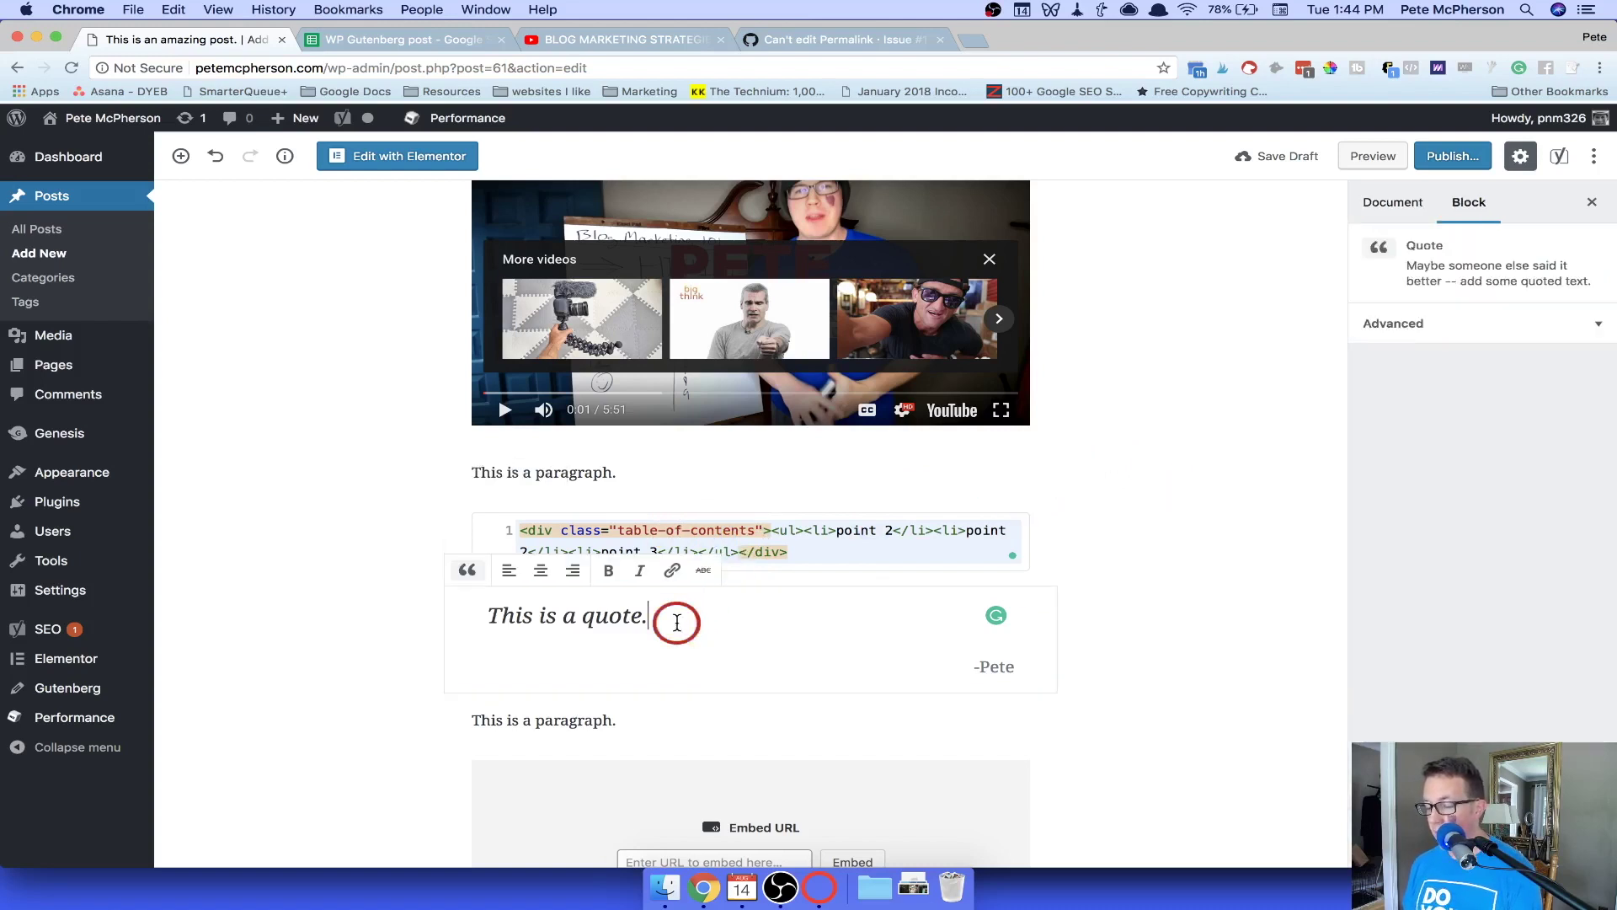
scroll(657, 636, "down", 1)
left_click(578, 670)
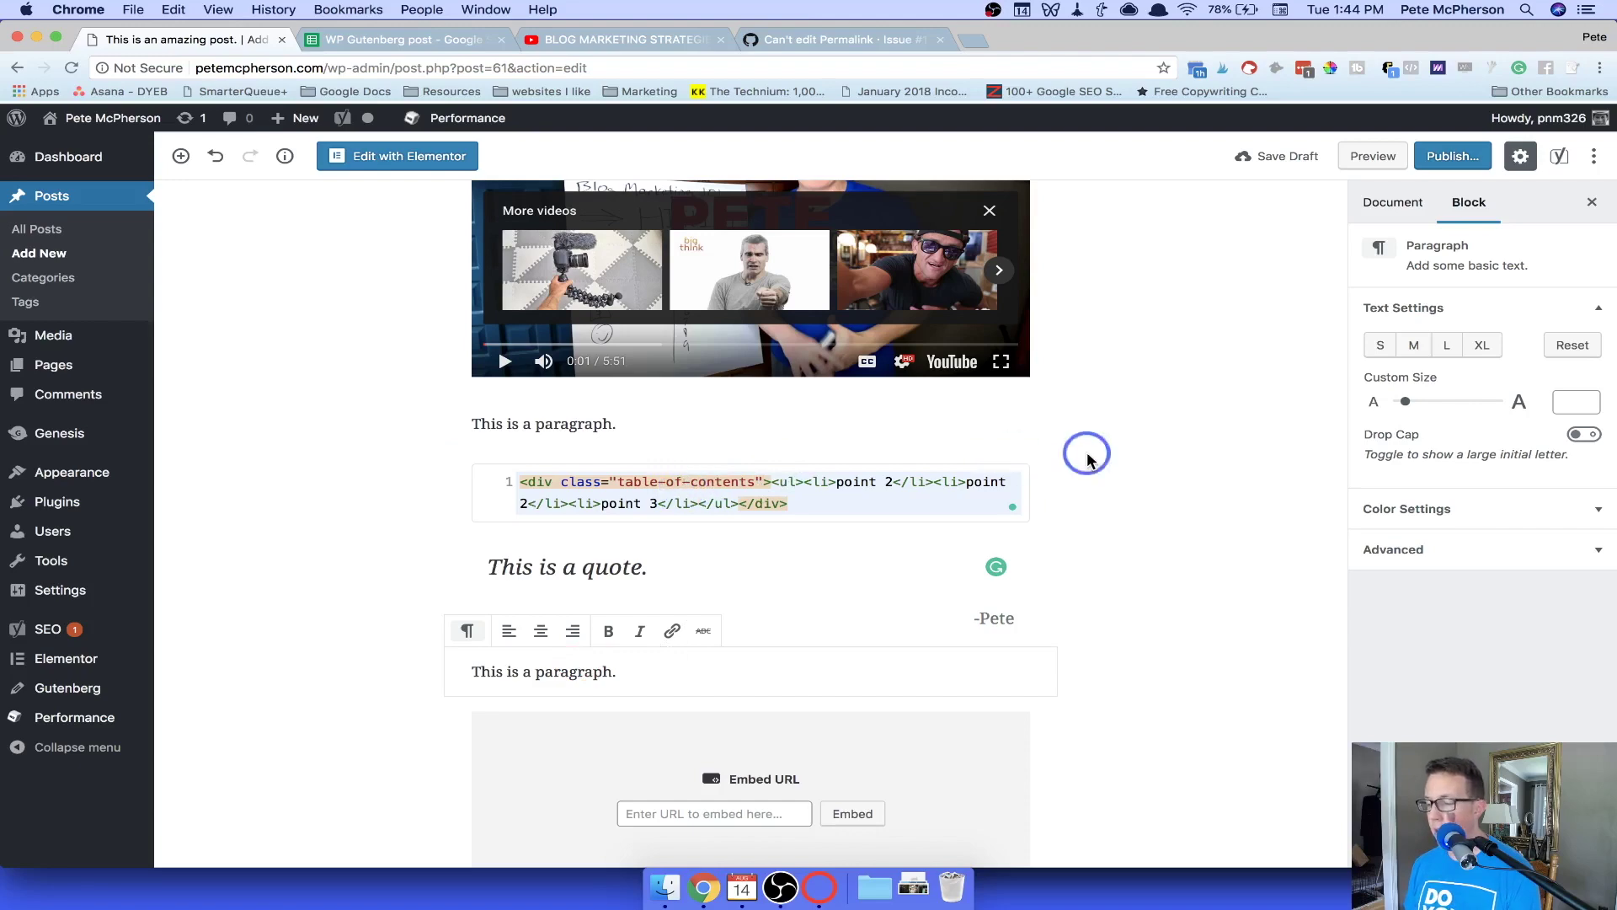
scroll(1084, 452, "up", 5)
Save the draft and check the bulleted list in the post preview tab.
left_click(1299, 165)
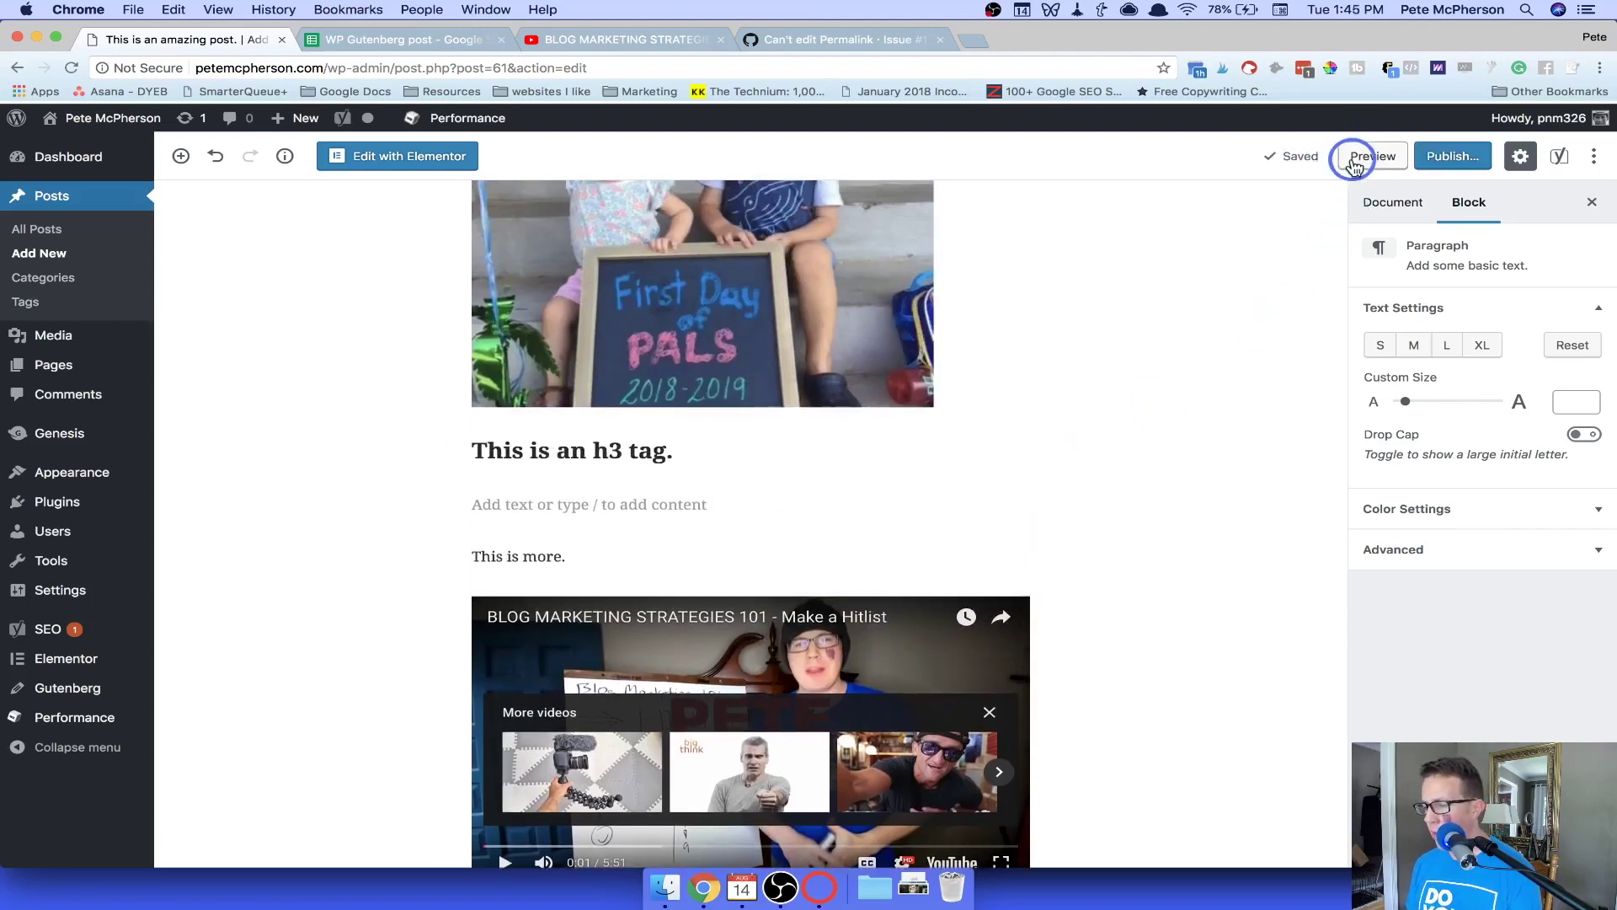
left_click(1351, 157)
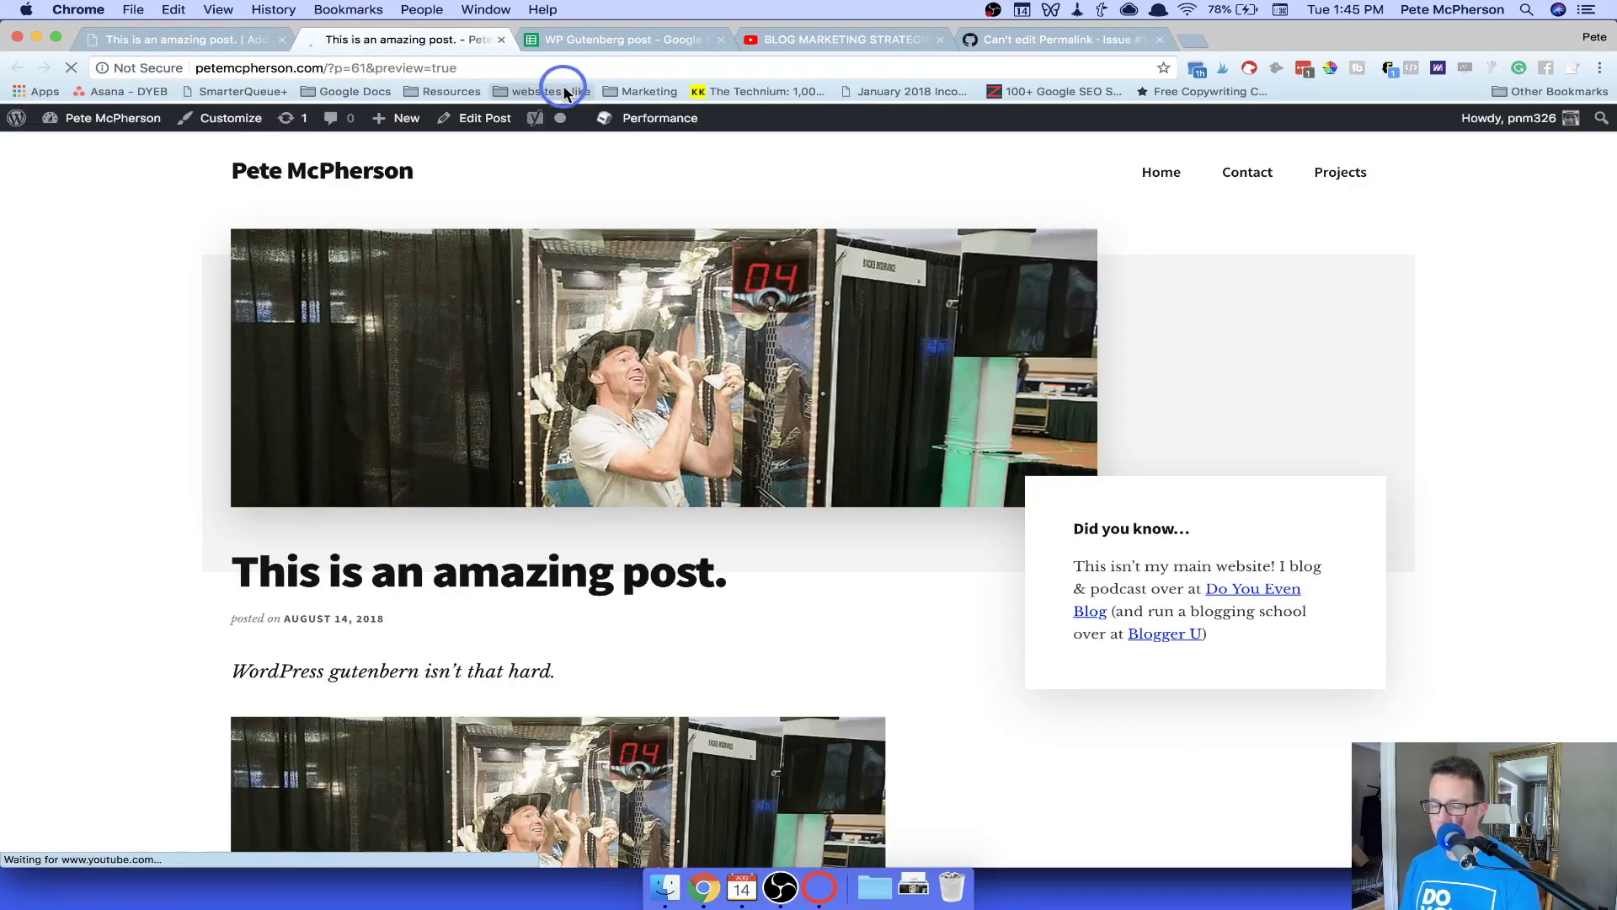
scroll(568, 703, "down", 15)
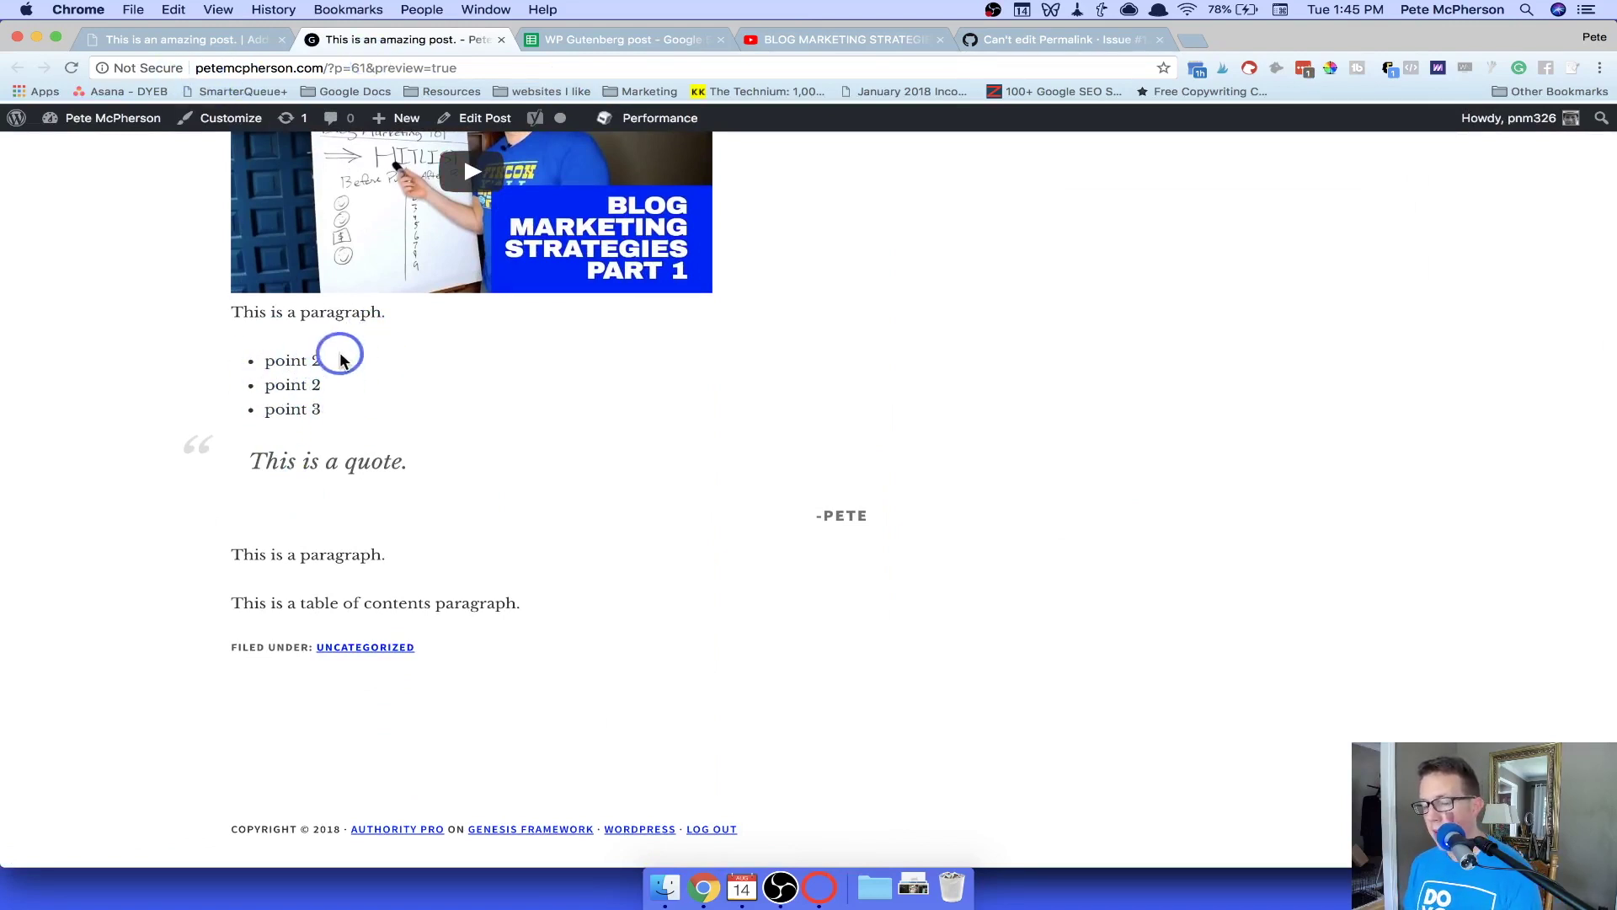
scroll(329, 409, "up", 3)
key("ctrl+shift+Tab")
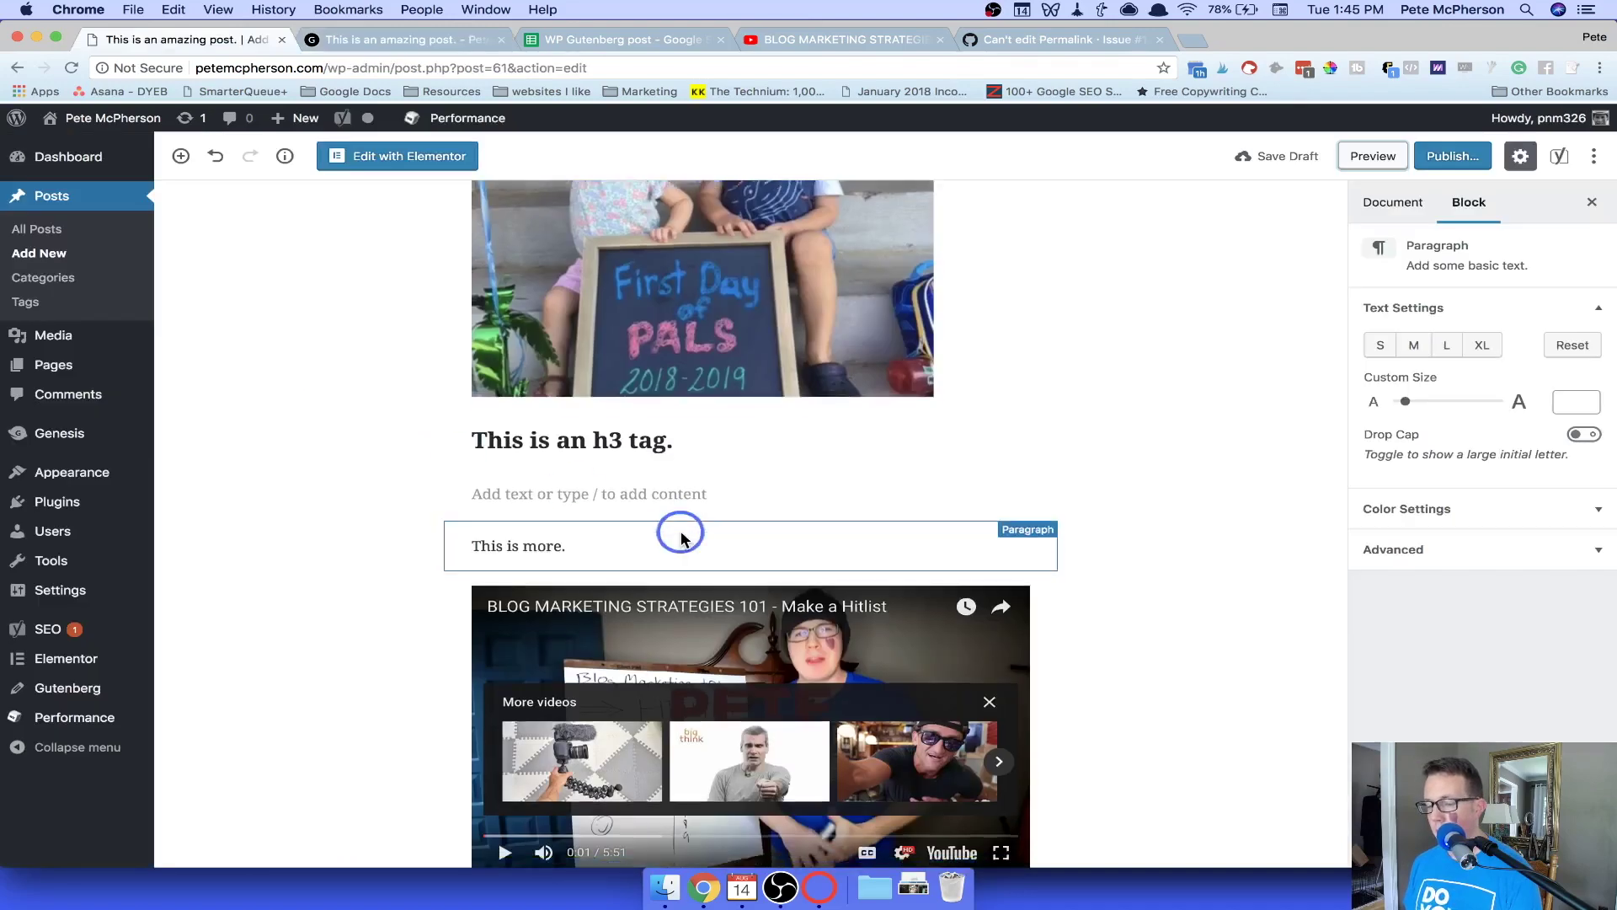
Convert the bullet points' Custom HTML block back into a list block.
scroll(680, 538, "down", 5)
left_click(714, 678)
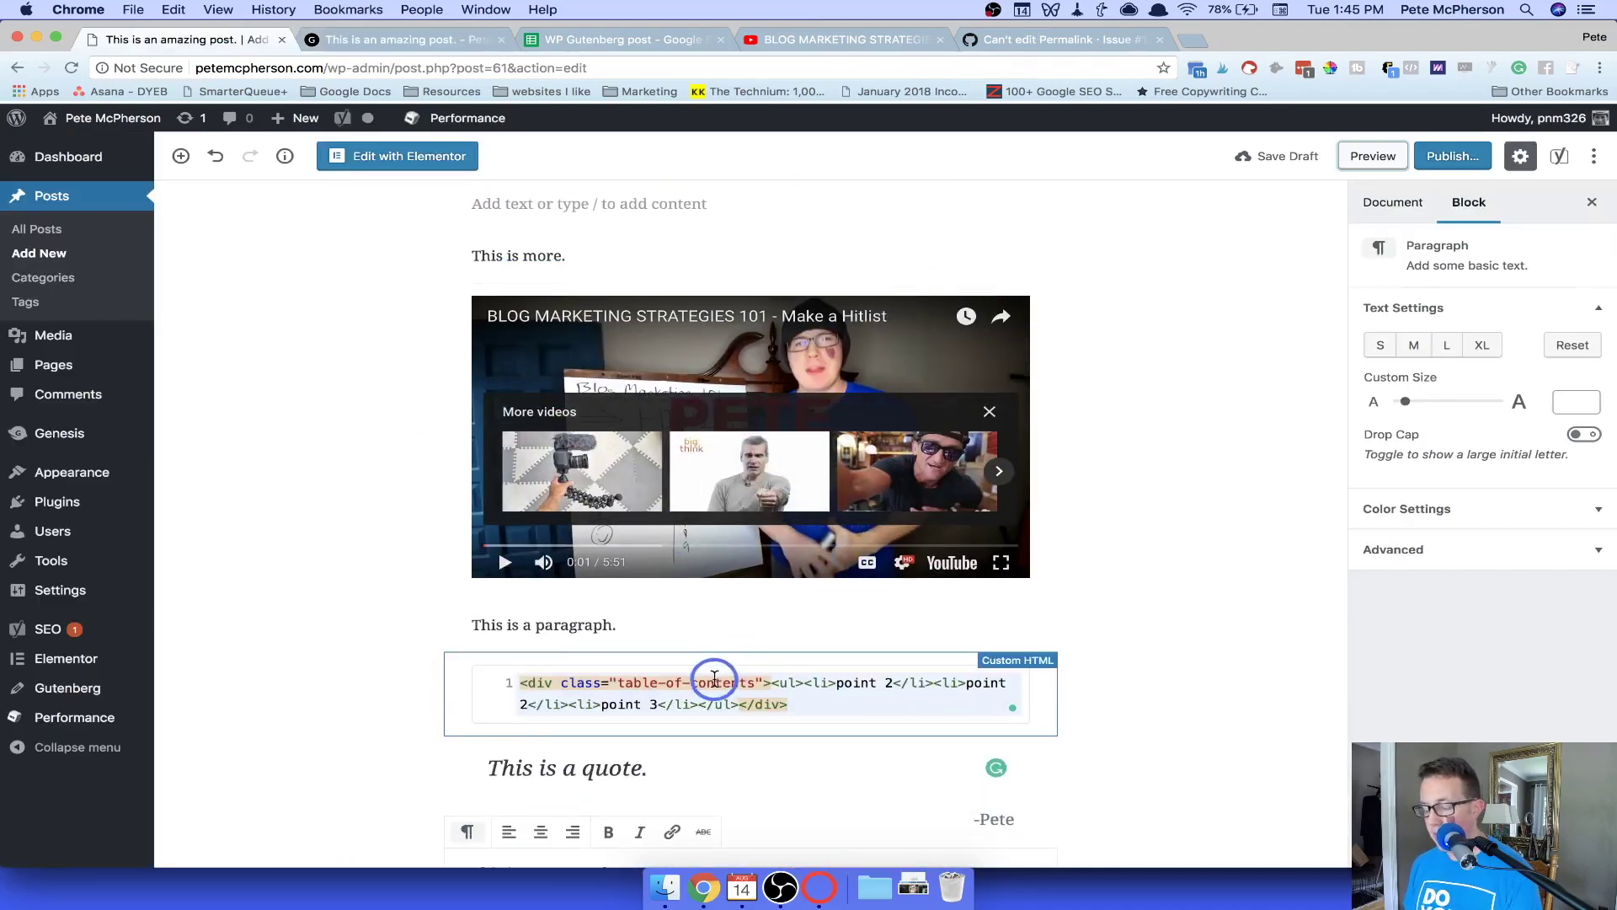
left_click(539, 638)
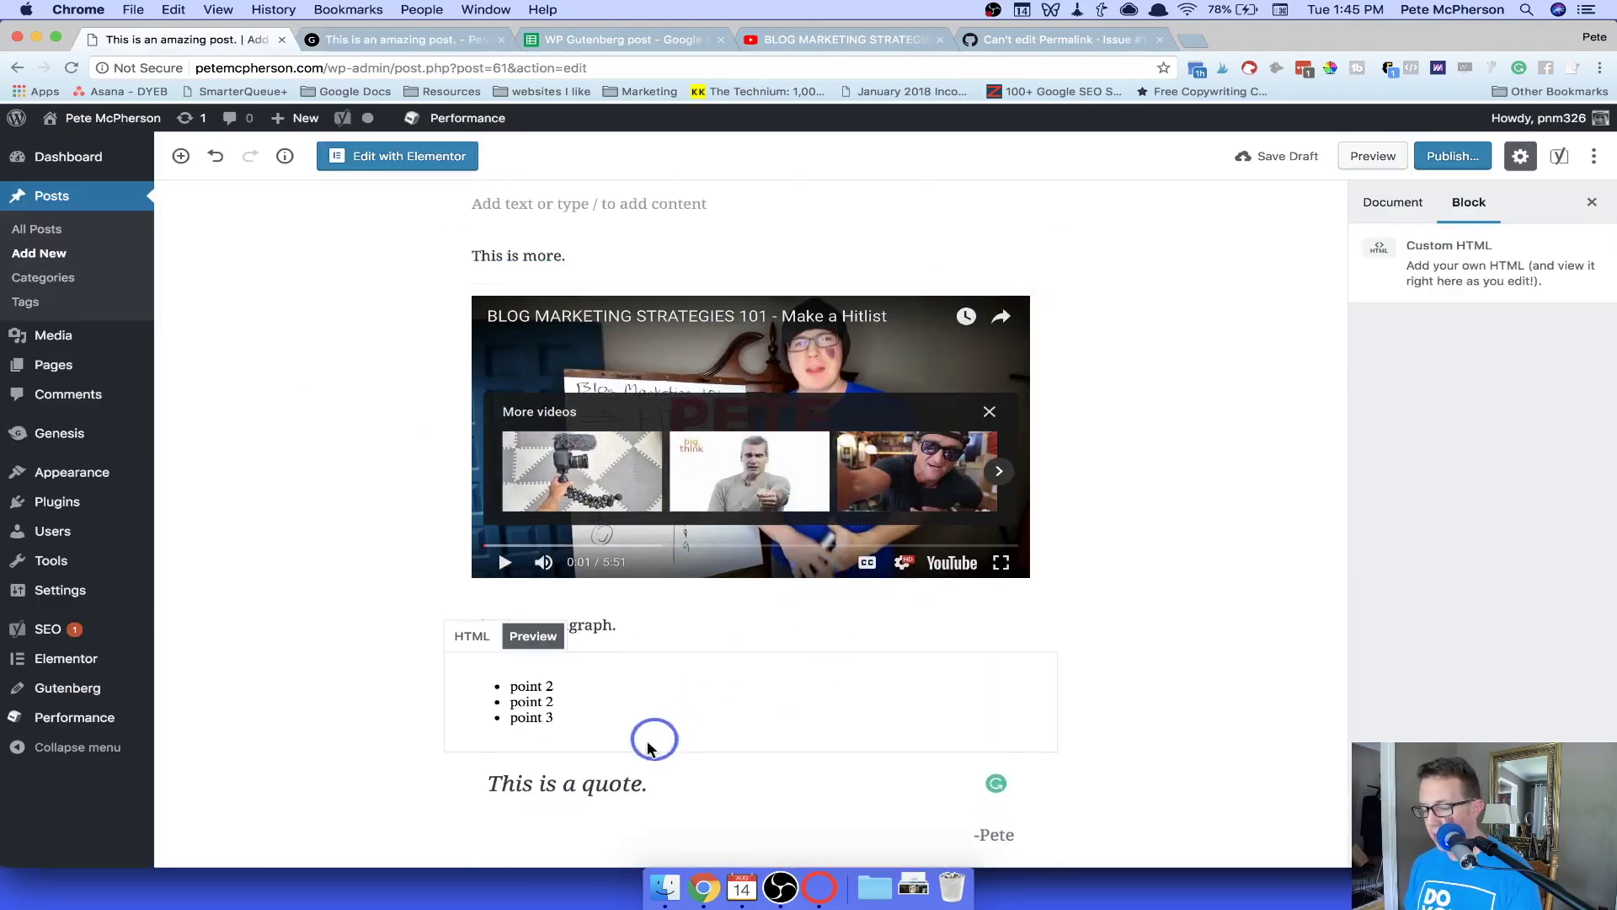
left_click(621, 783)
scroll(621, 783, "down", 2)
scroll(620, 784, "down", 1)
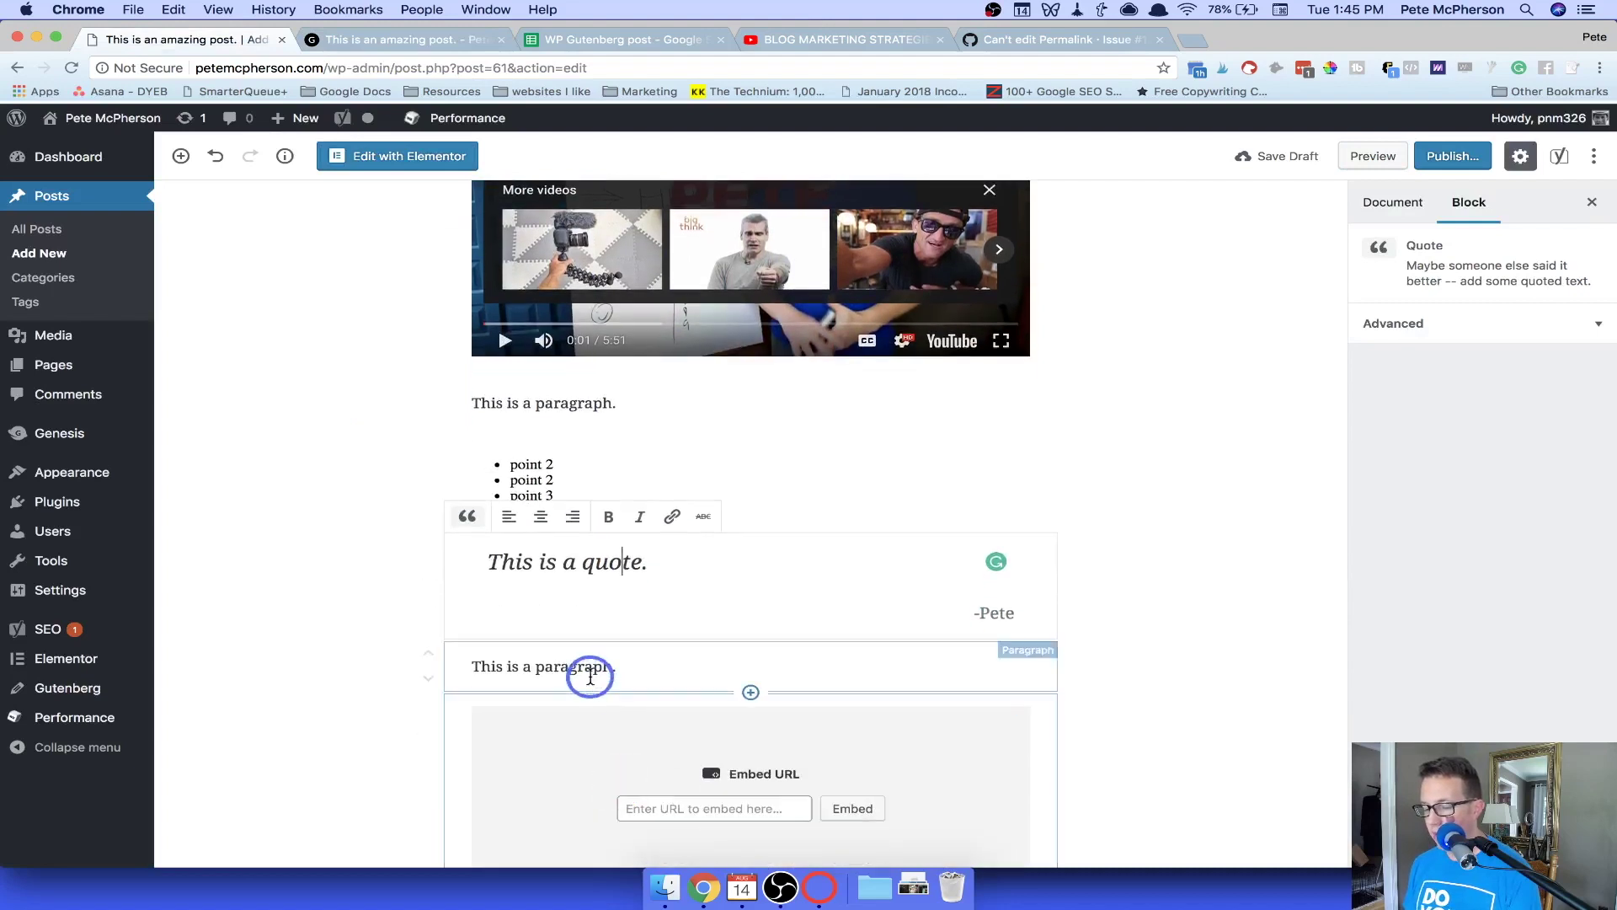
left_click(590, 674)
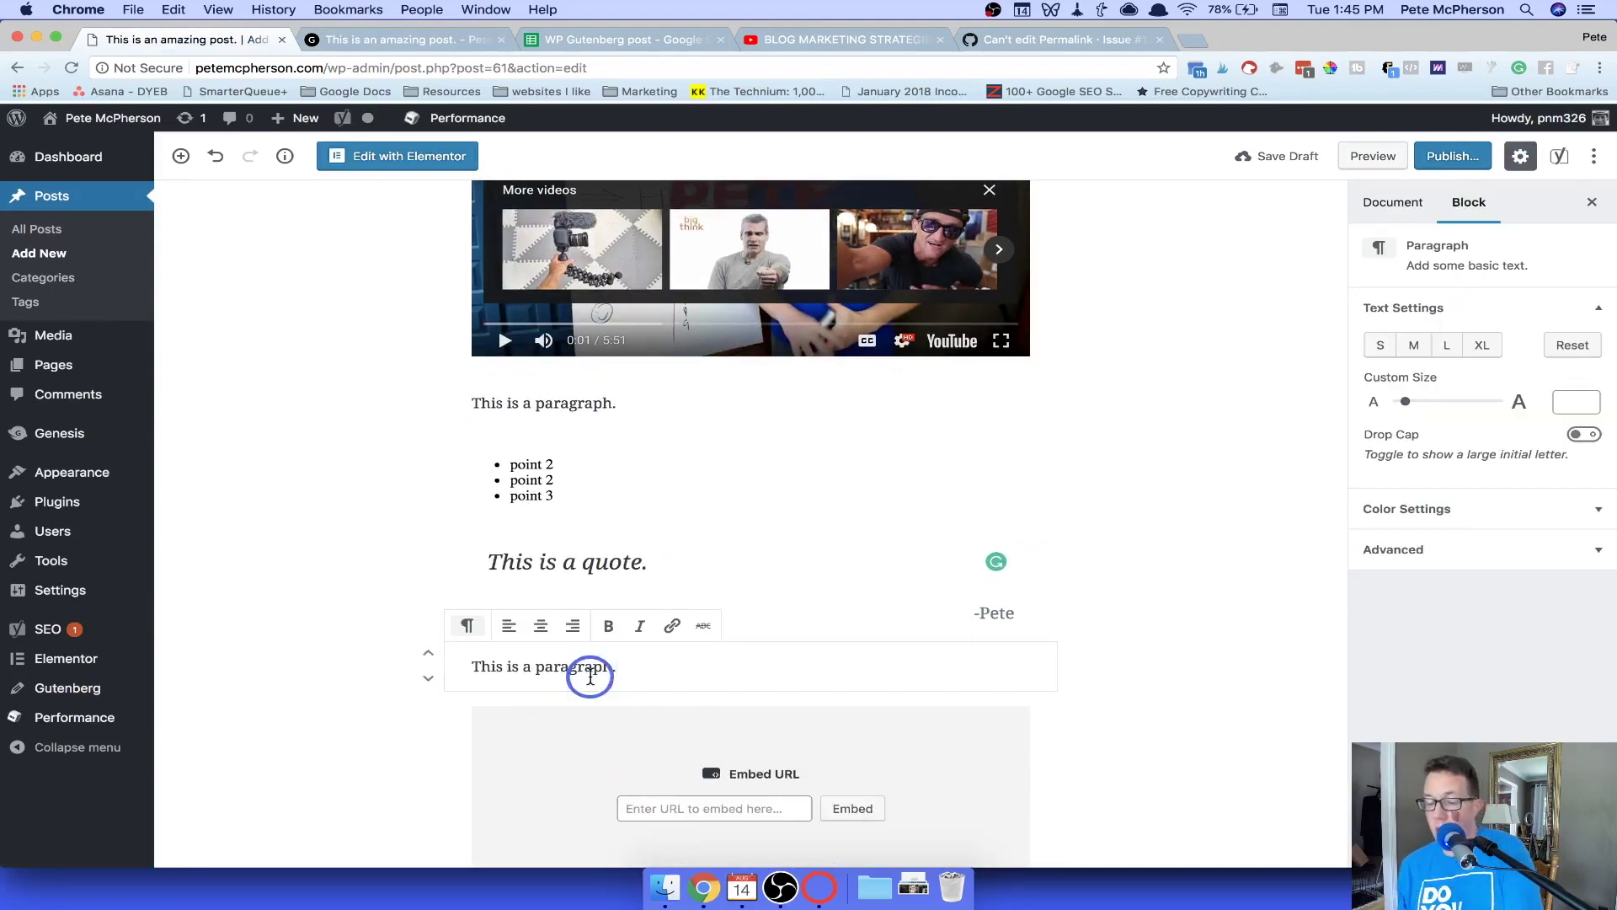
left_click(568, 463)
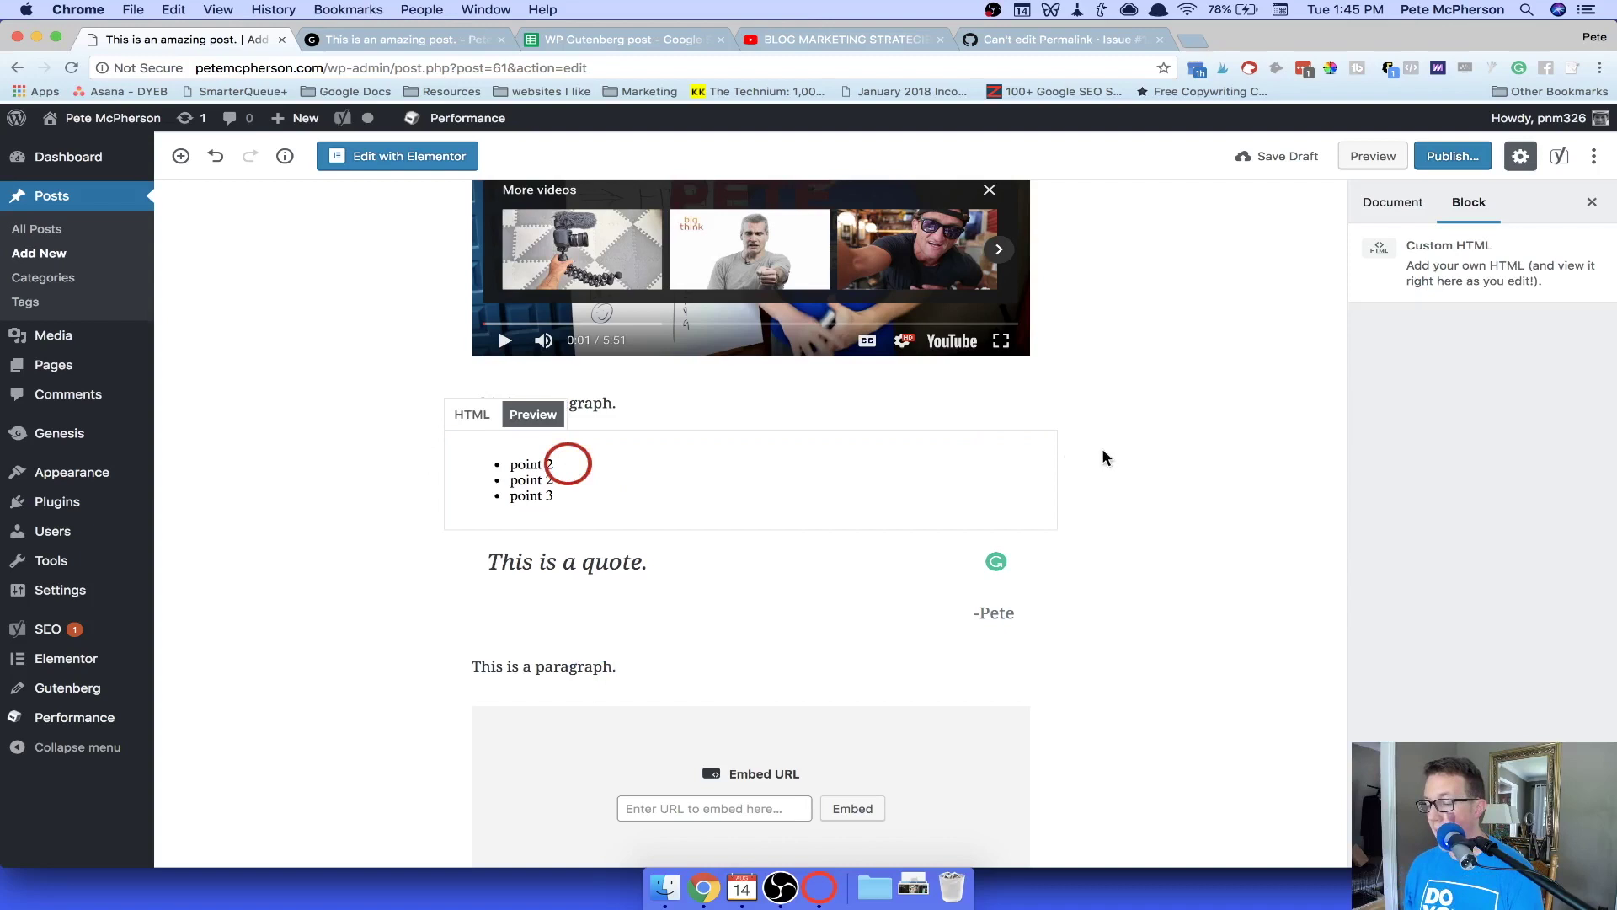
left_click(1074, 443)
left_click(958, 516)
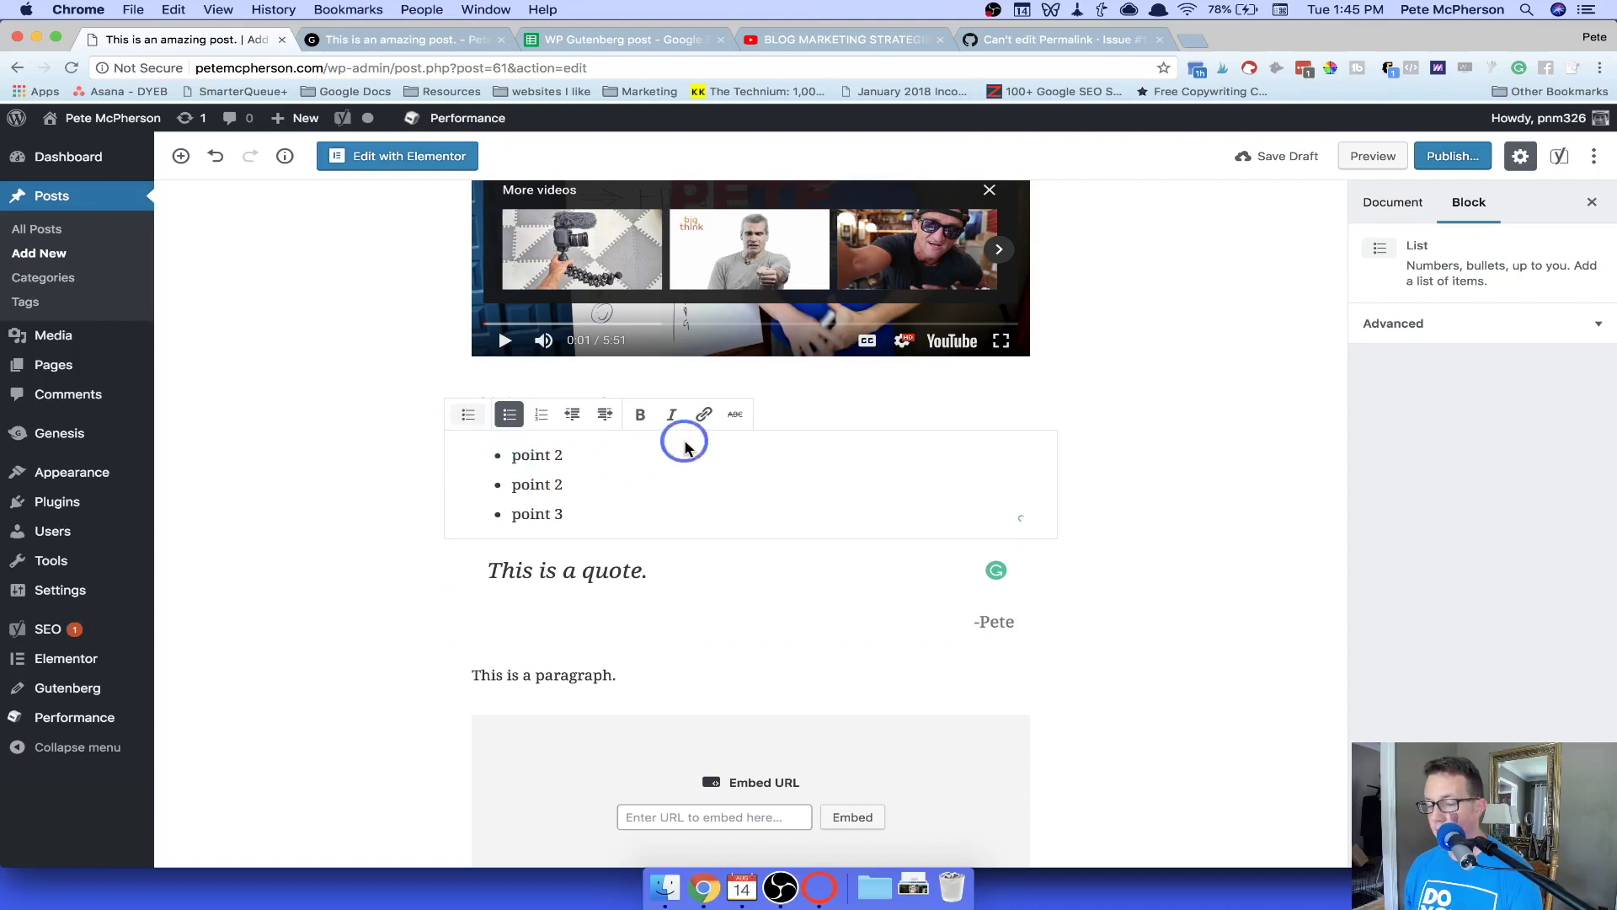
Show the list block as raw ul/li HTML markup via Edit as HTML.
left_click(1072, 439)
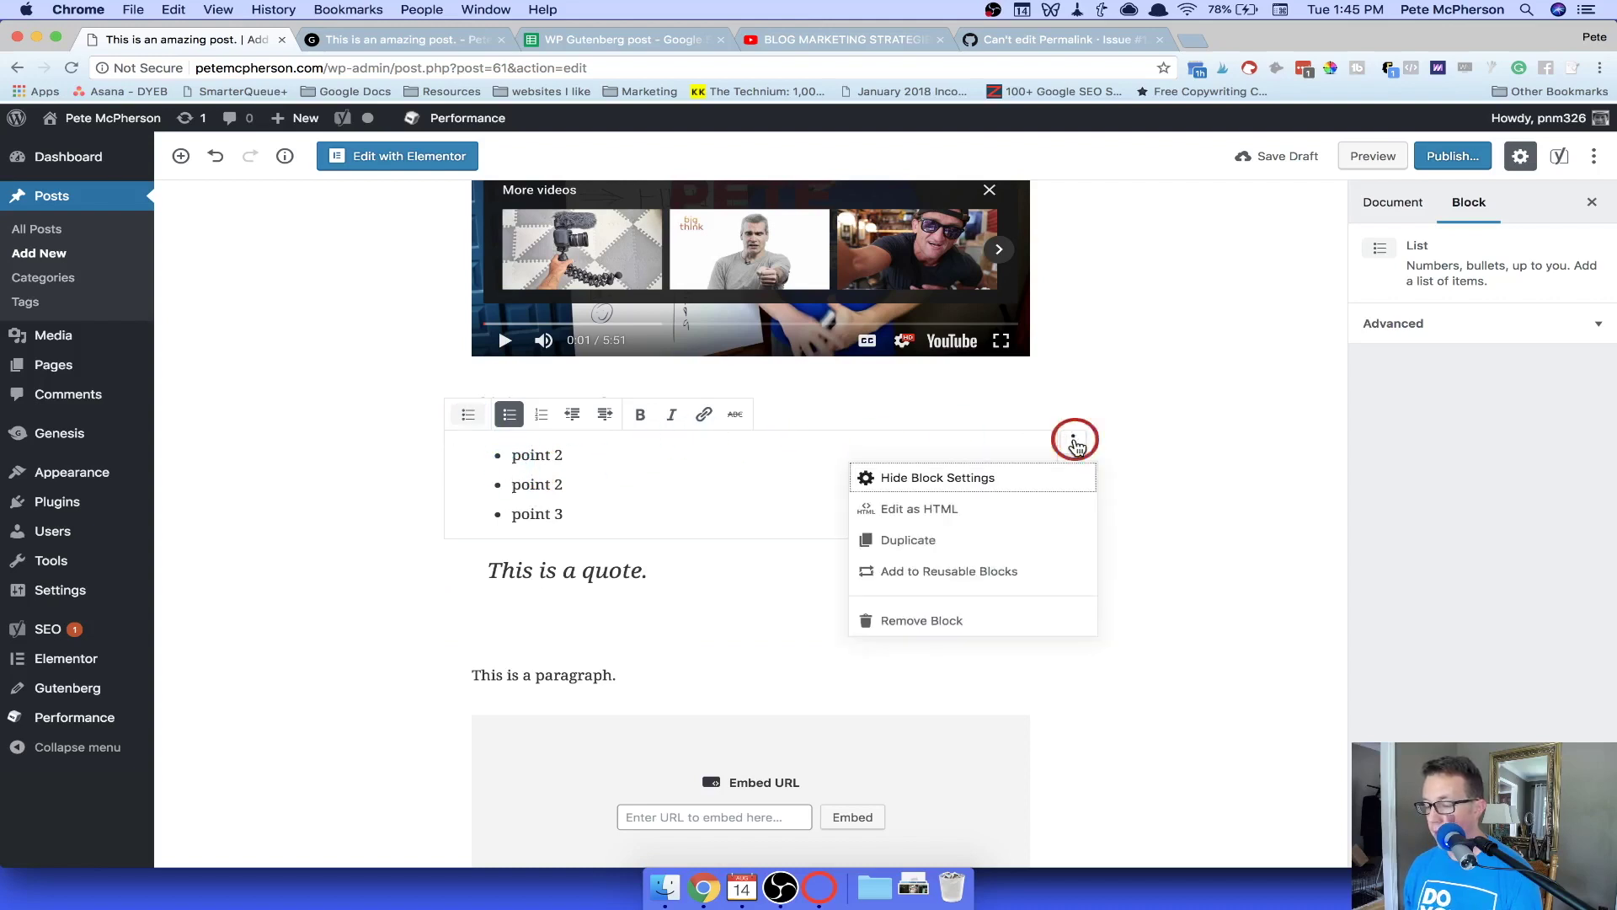
left_click(963, 513)
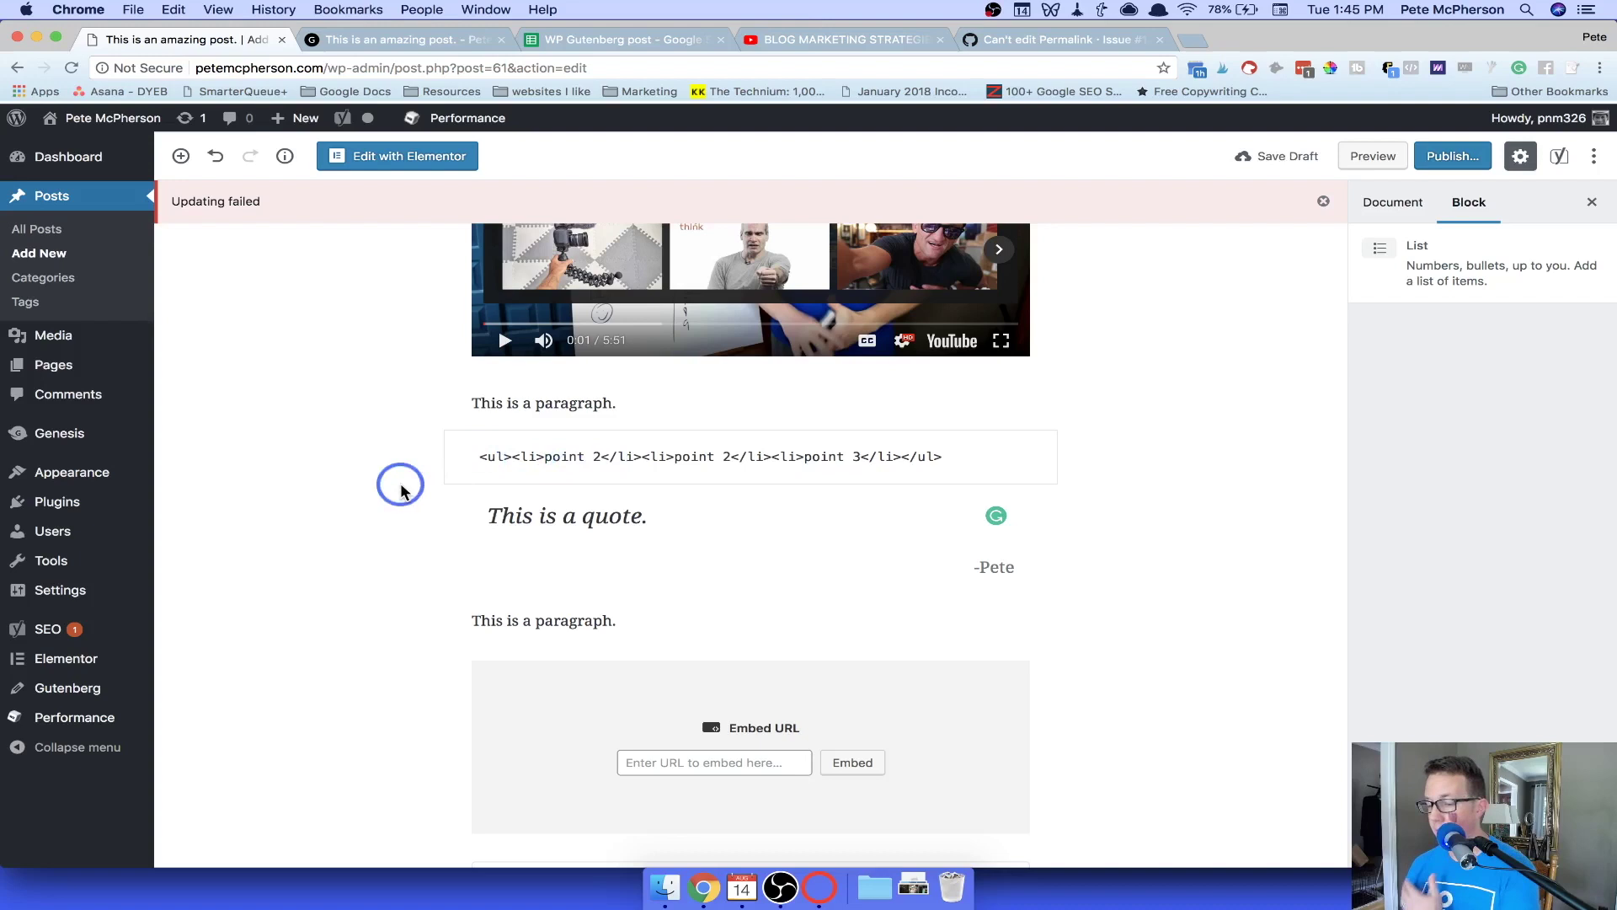
scroll(448, 500, "up", 3)
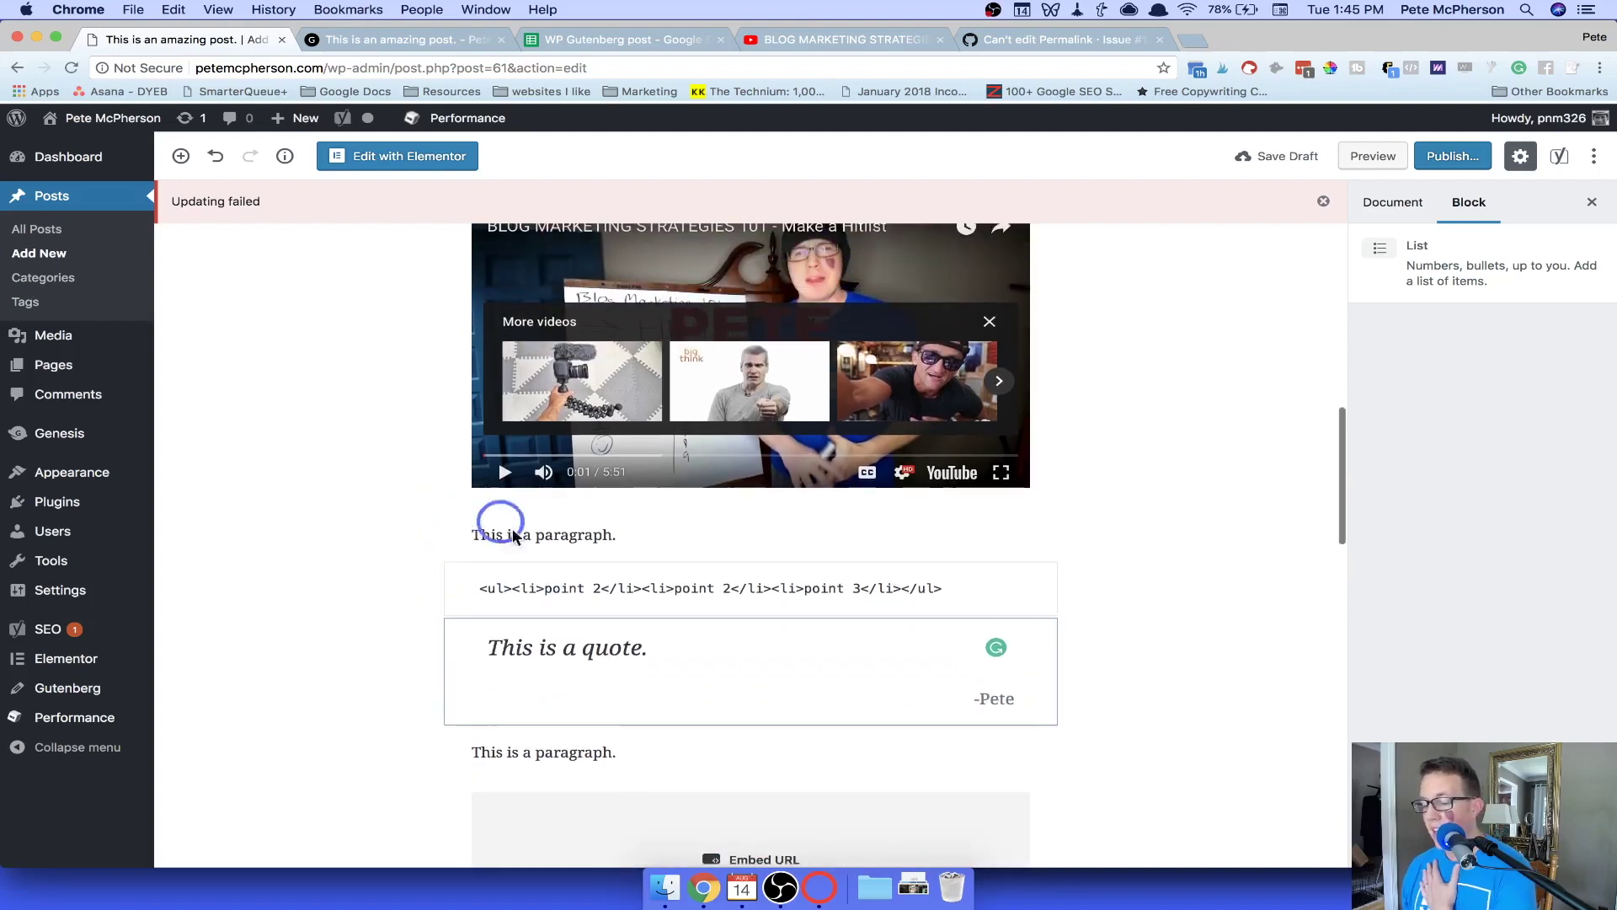
left_click(523, 587)
scroll(524, 581, "down", 8)
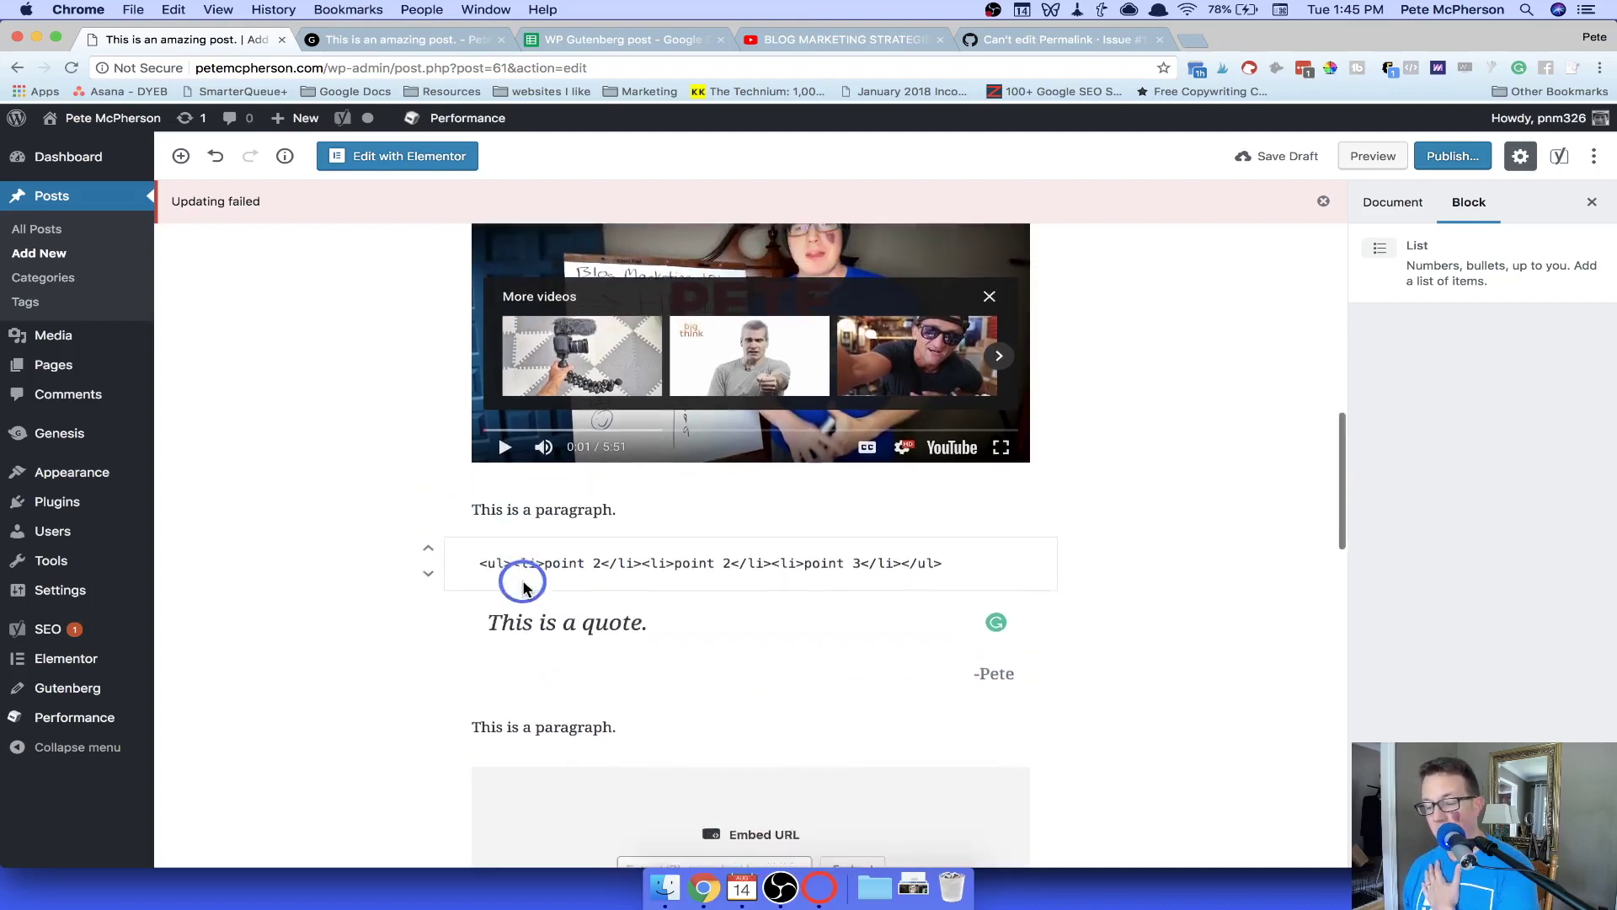
left_click(601, 307)
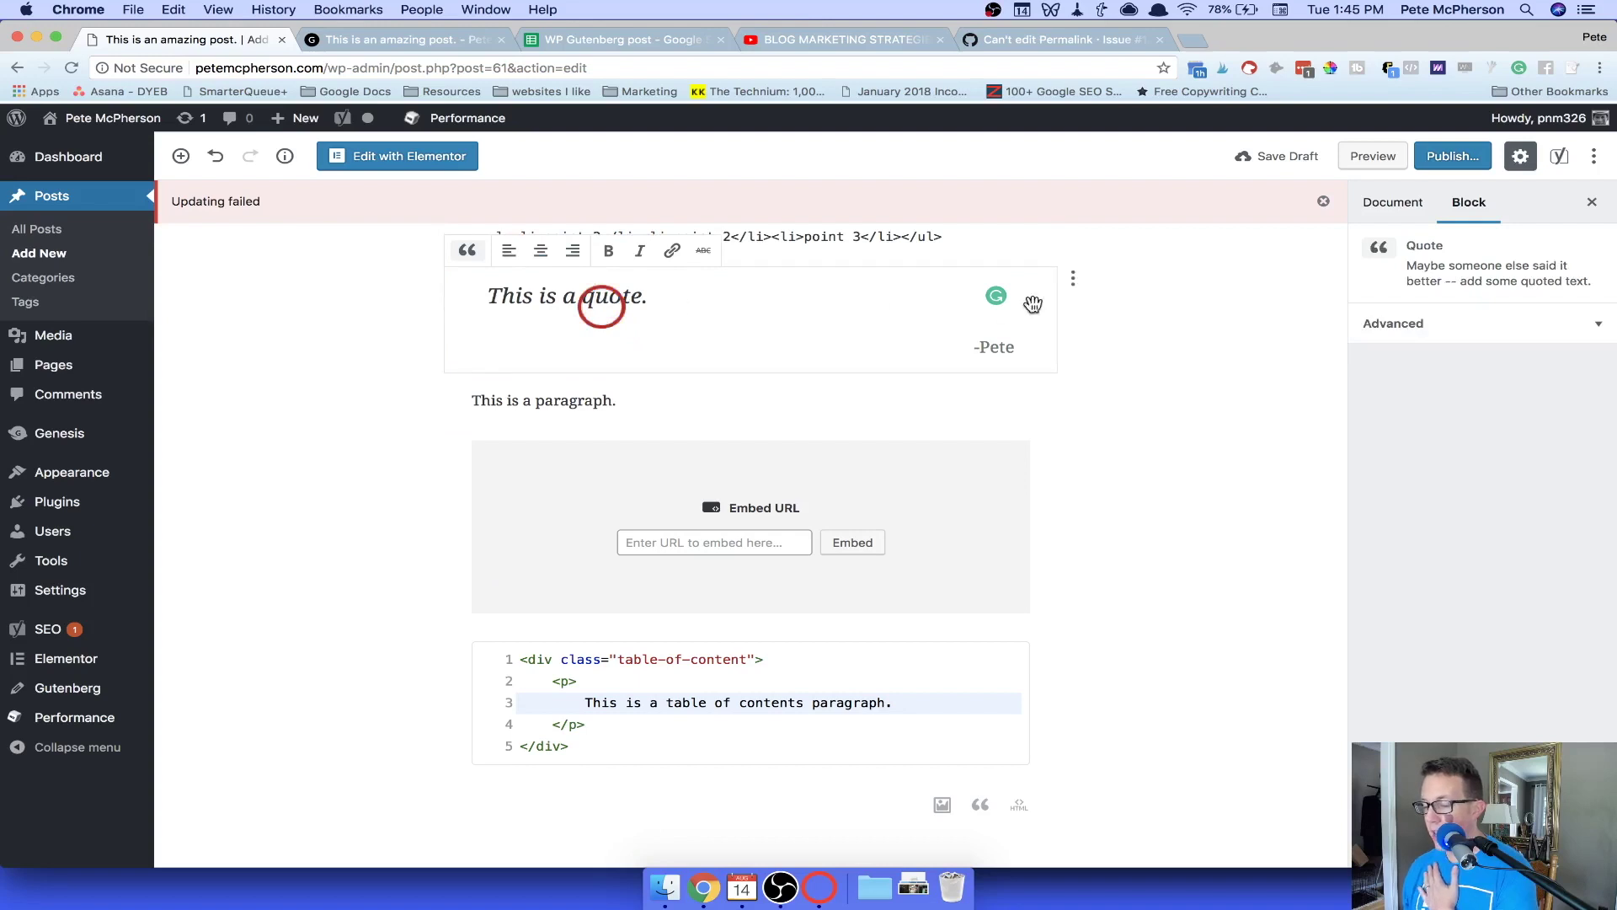
In the quote's HTML, add 'fake-class' to the blockquote class attribute beside is-style-large.
left_click(1073, 277)
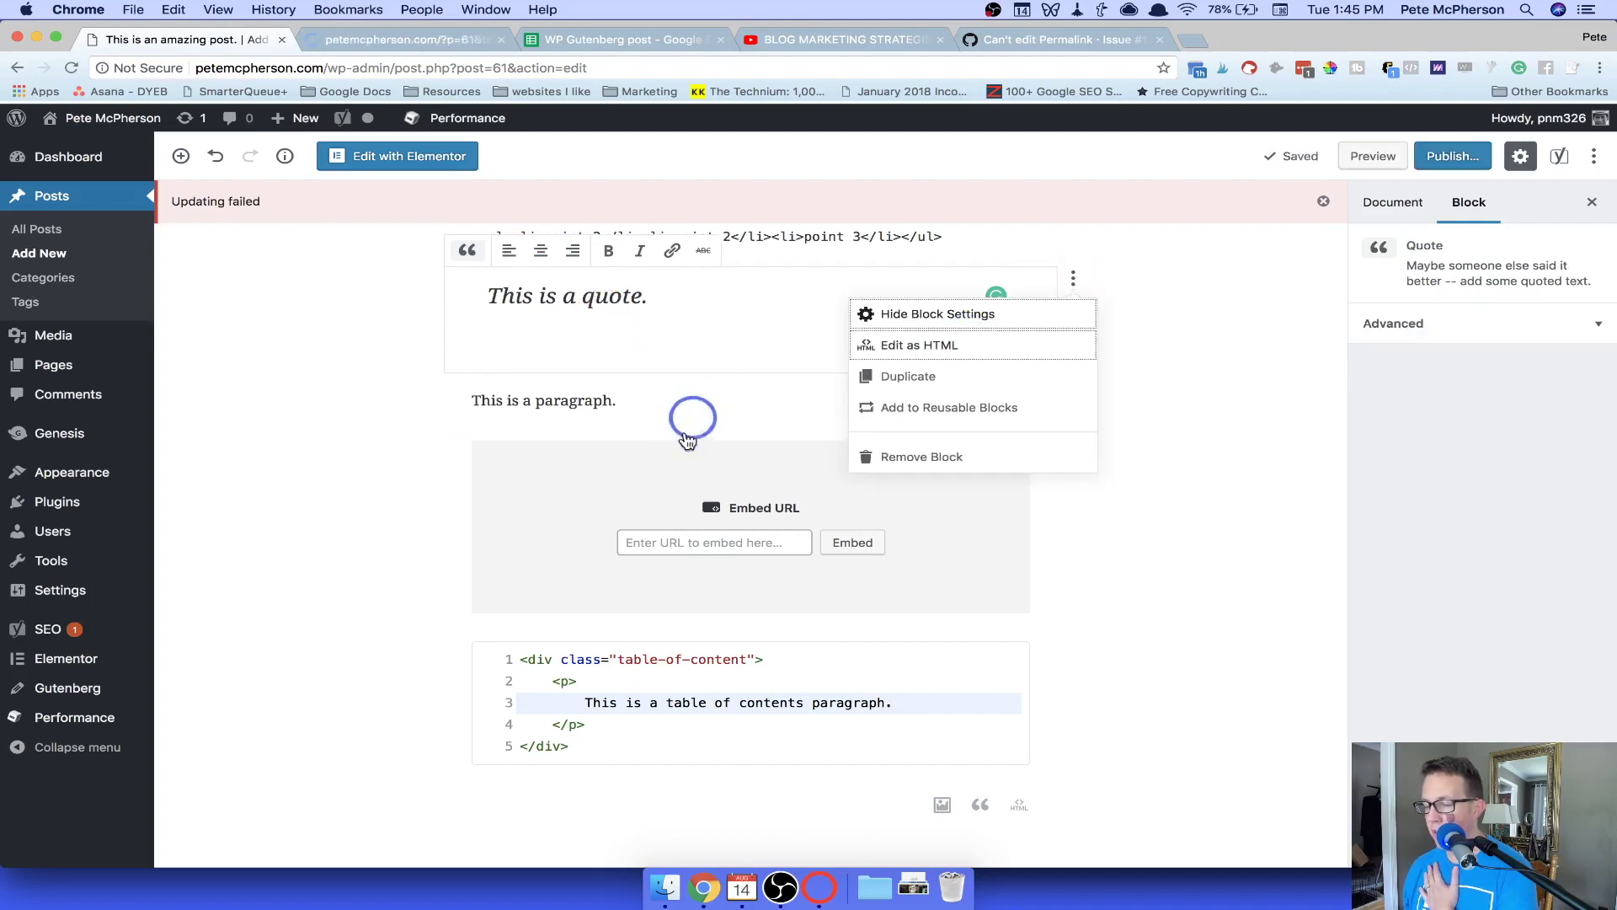
left_click(923, 347)
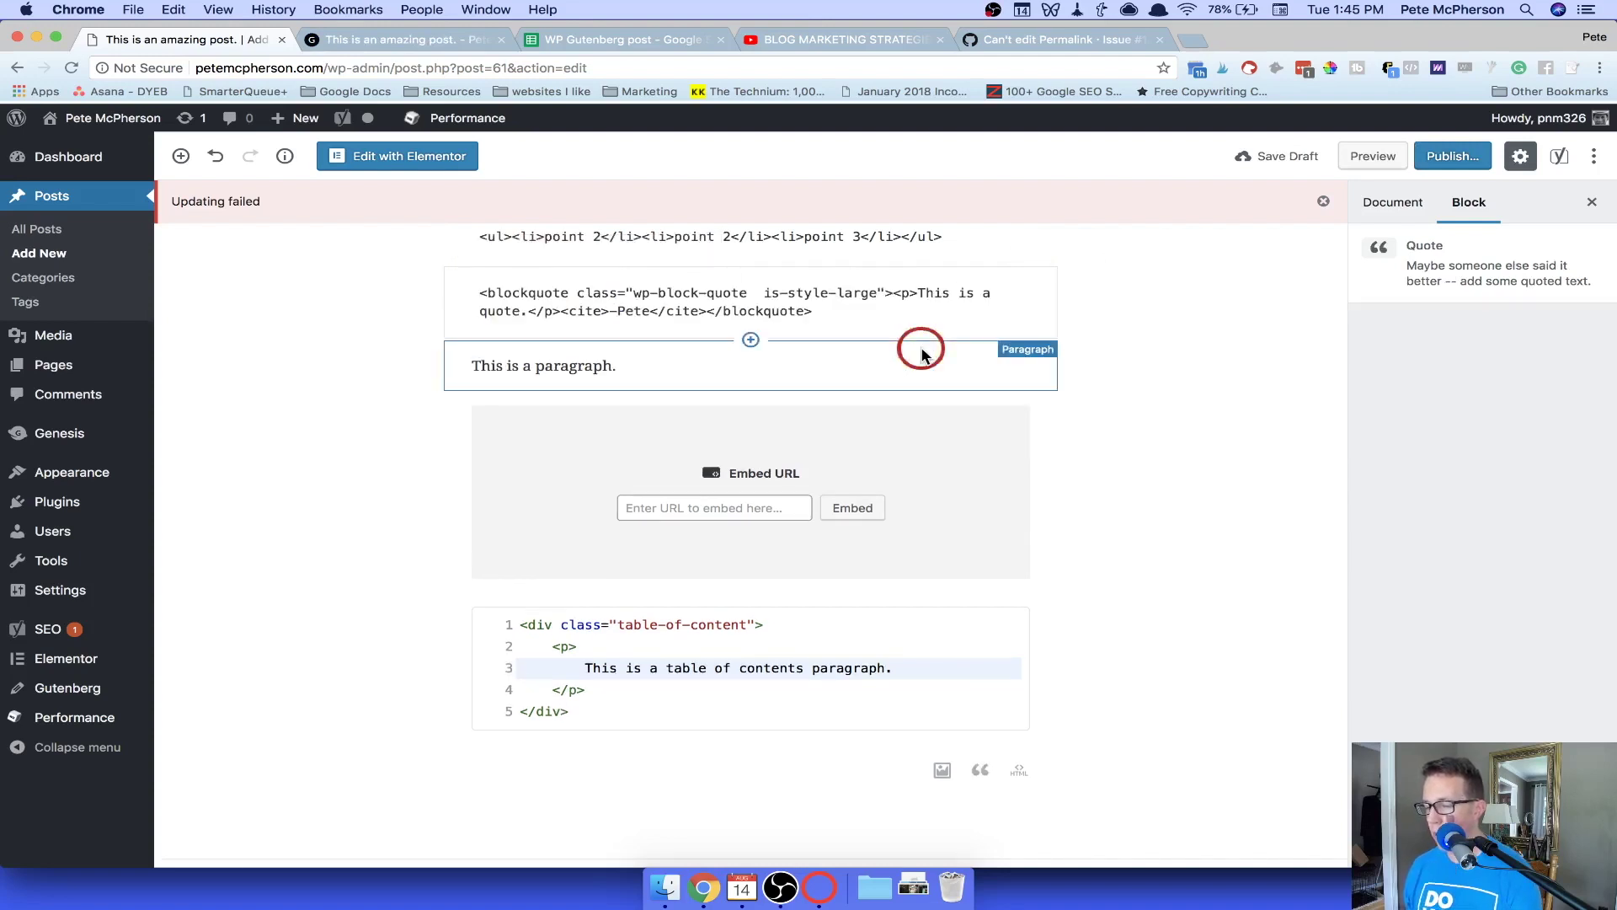
left_click(480, 291)
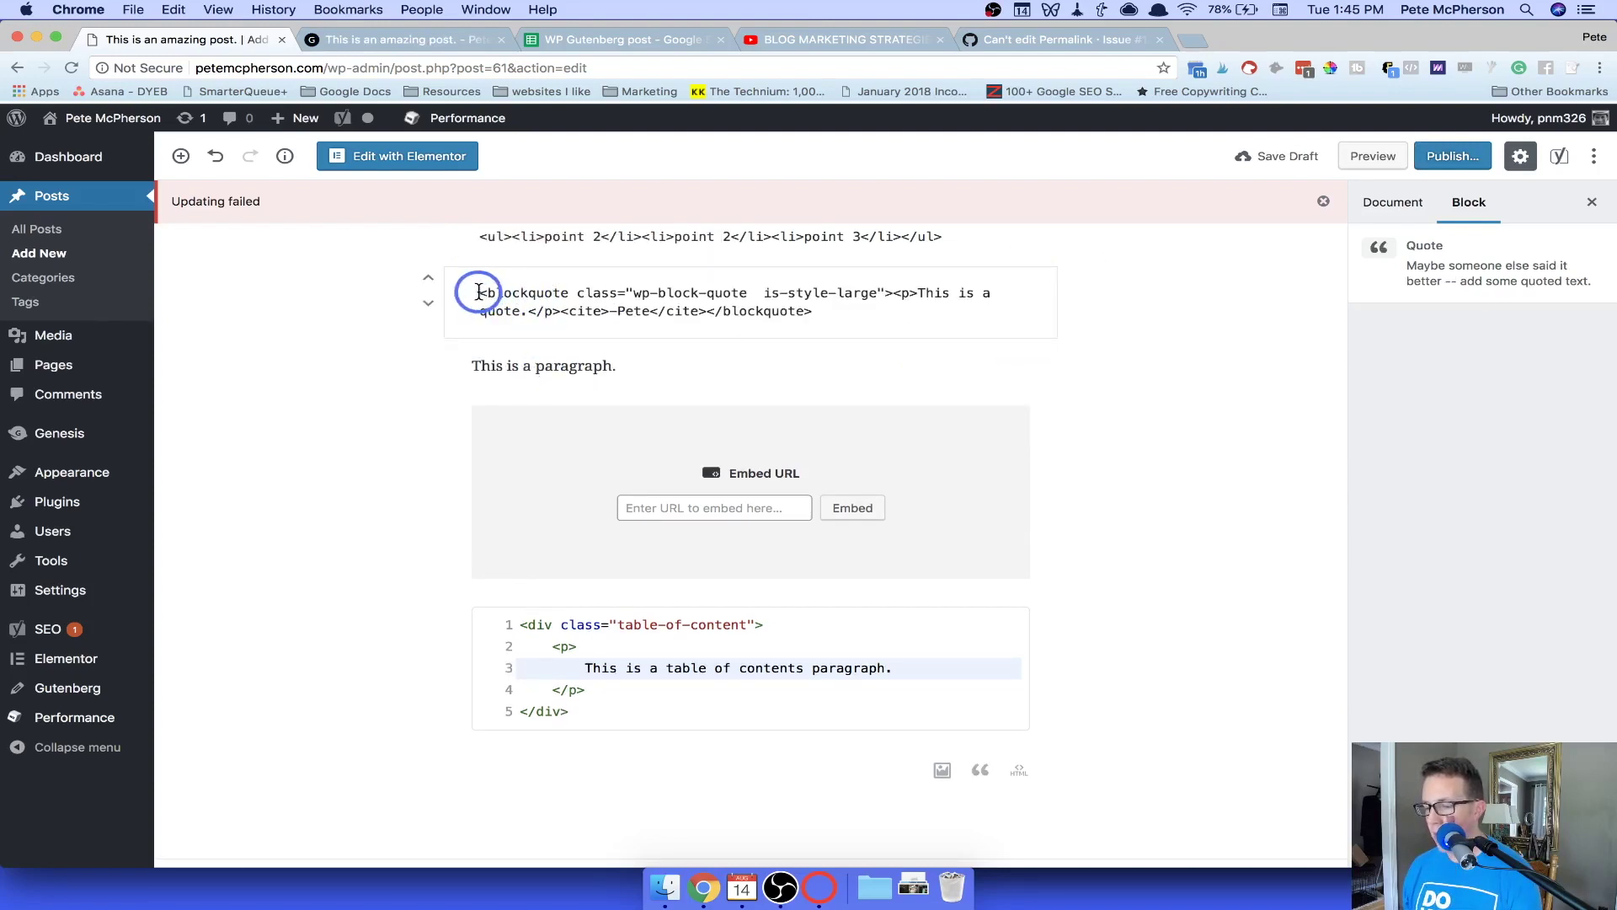
type("<")
left_click(601, 291)
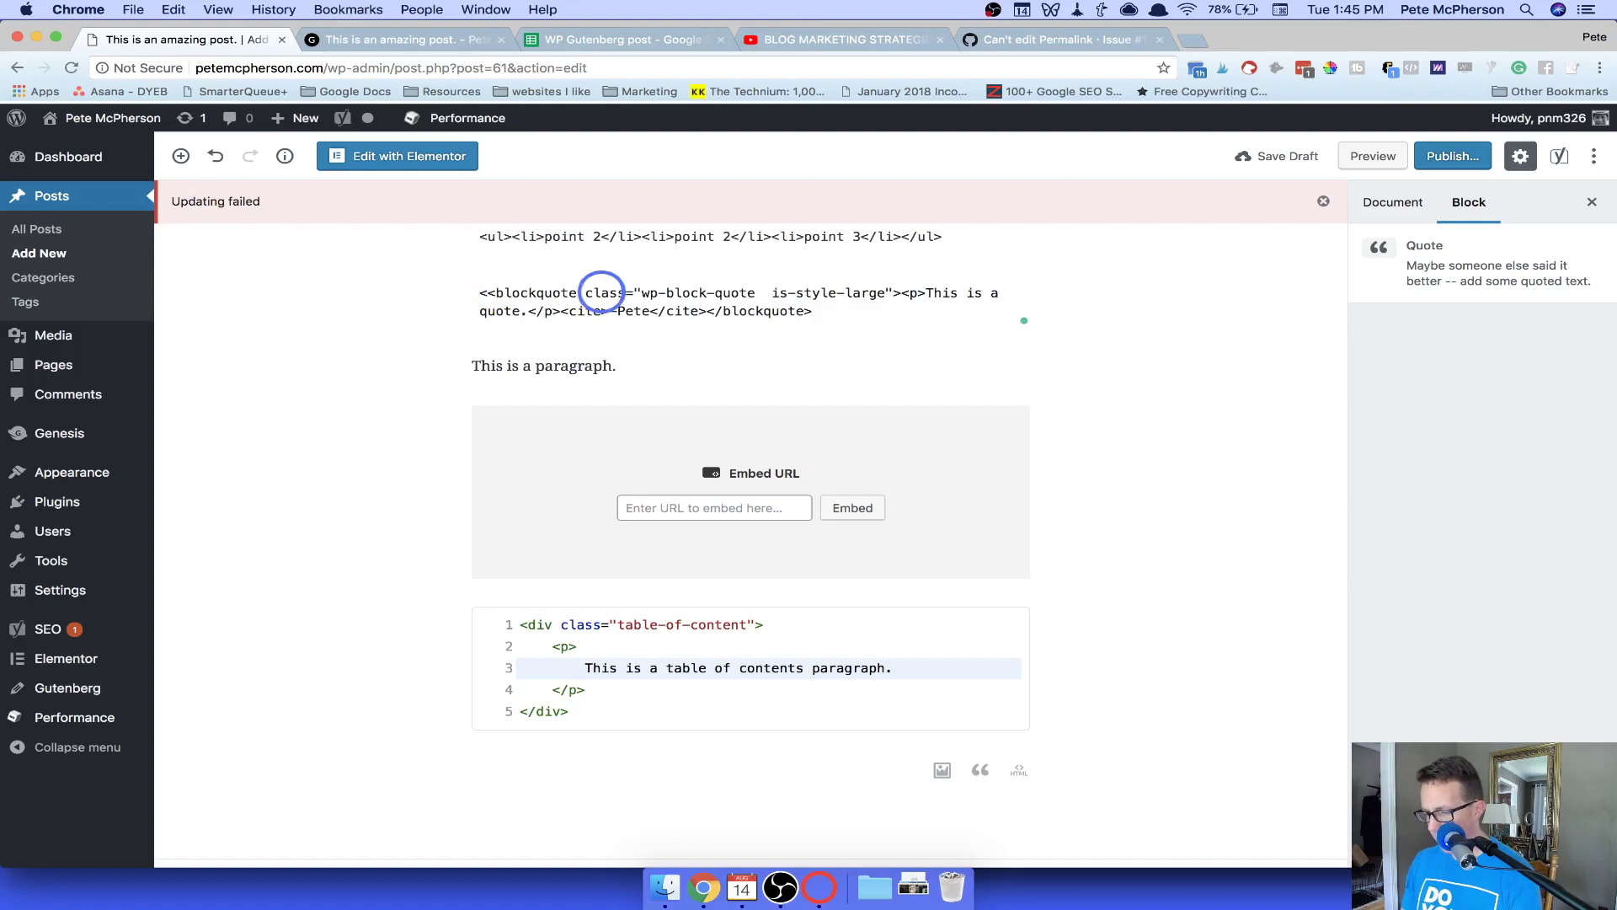
key("super+z")
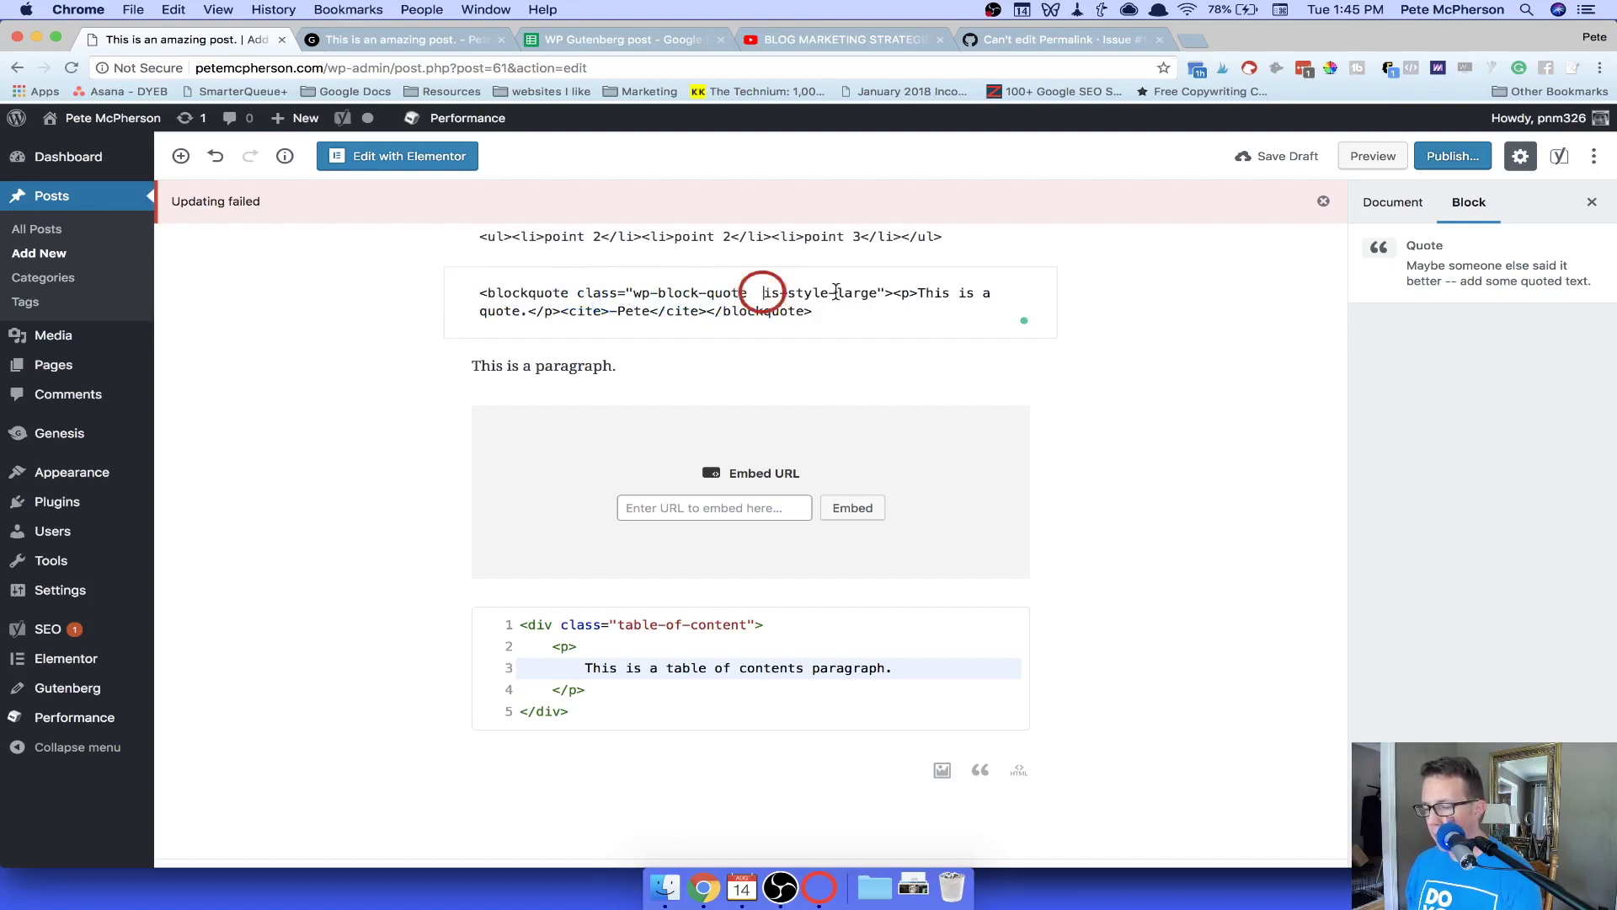
type("fake-class")
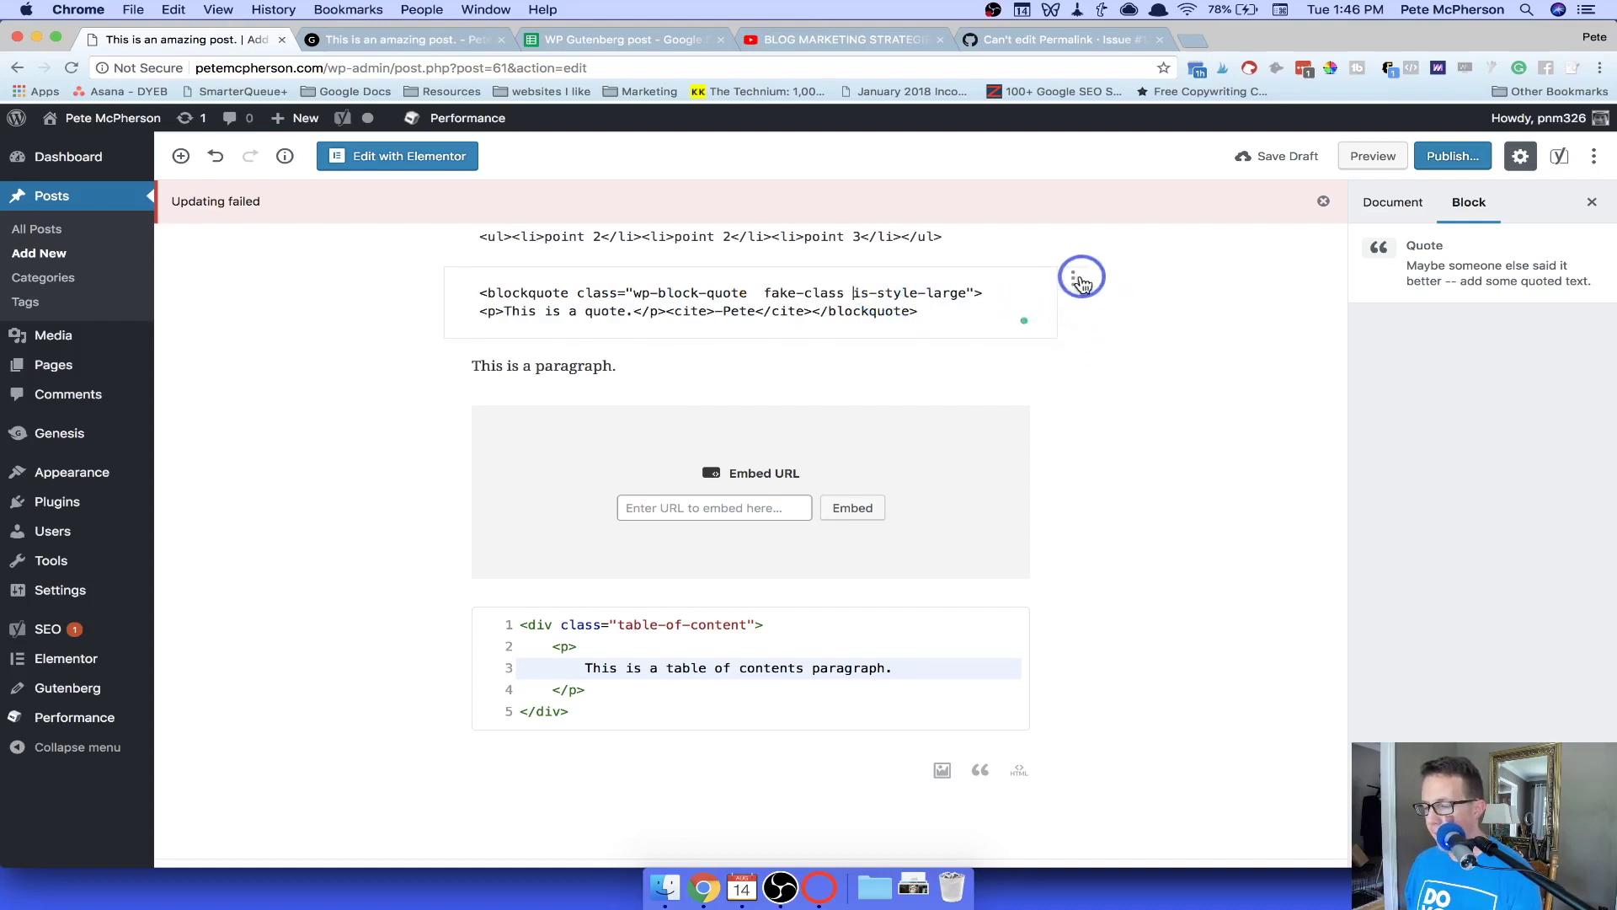
left_click(906, 305)
Render the quote visually, then switch back to HTML to confirm 'fake-class' persisted.
scroll(906, 305, "up", 3)
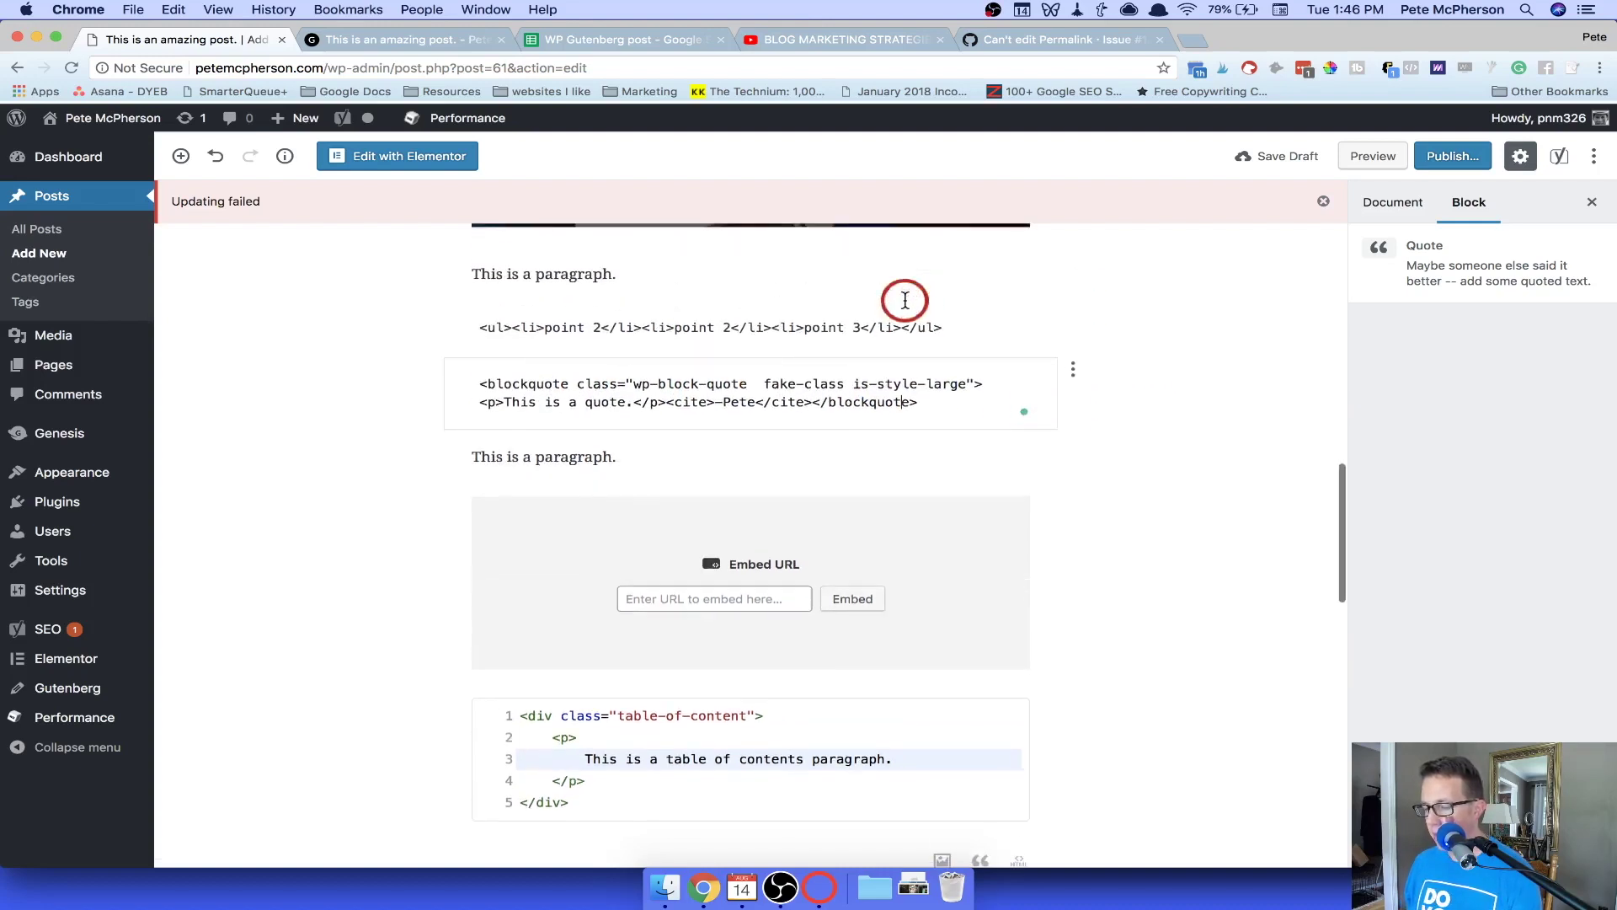
left_click(1072, 401)
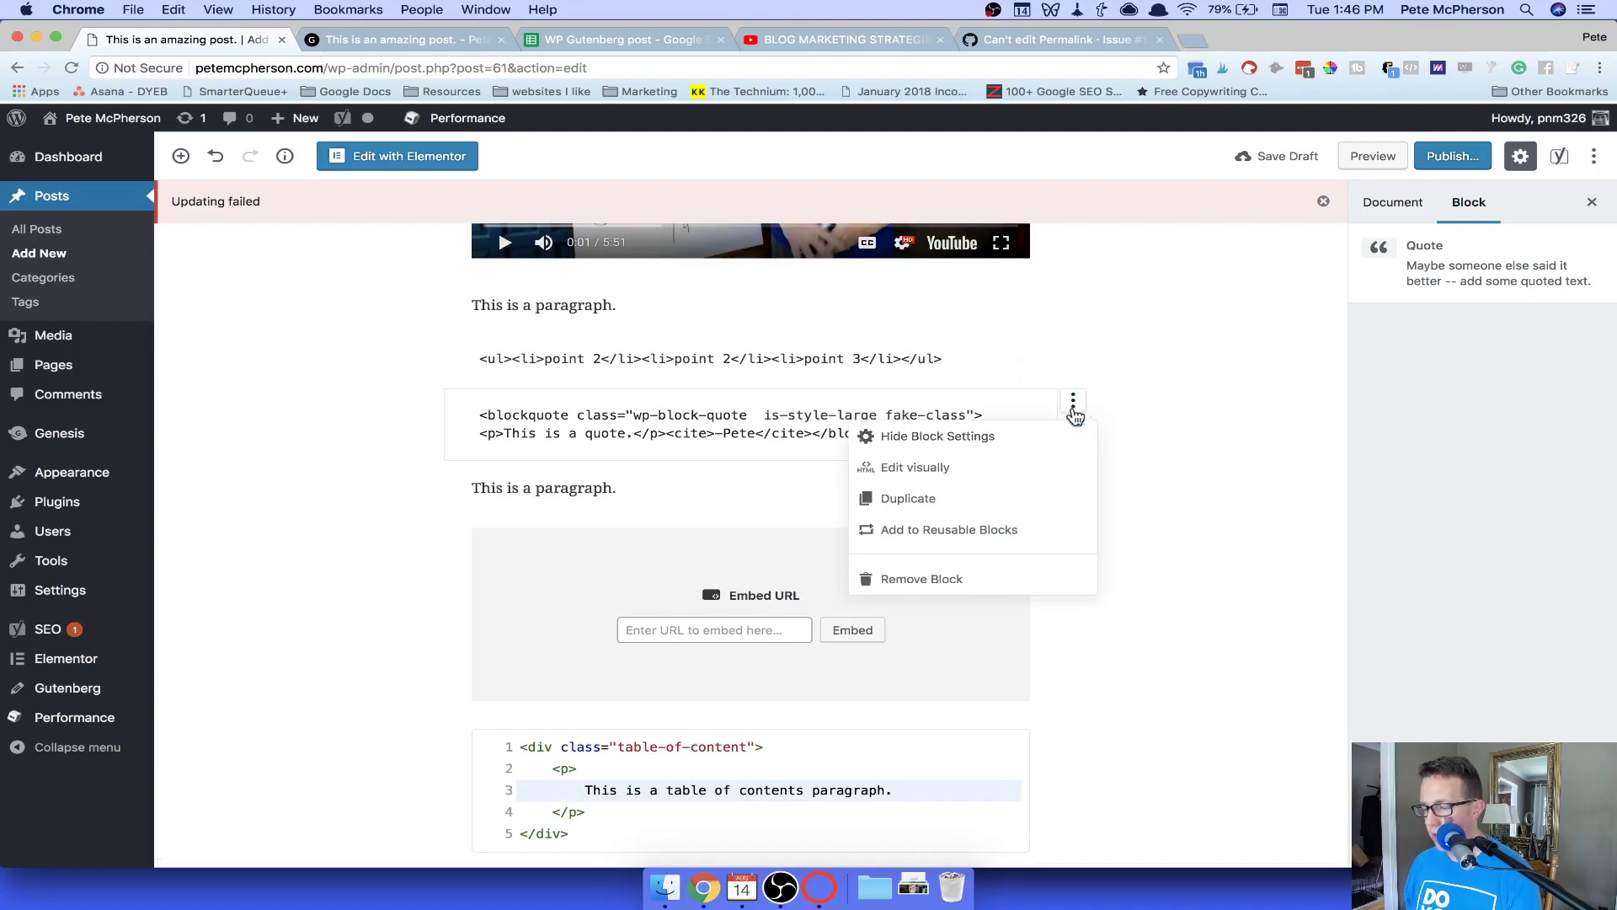
left_click(1019, 472)
left_click(588, 526)
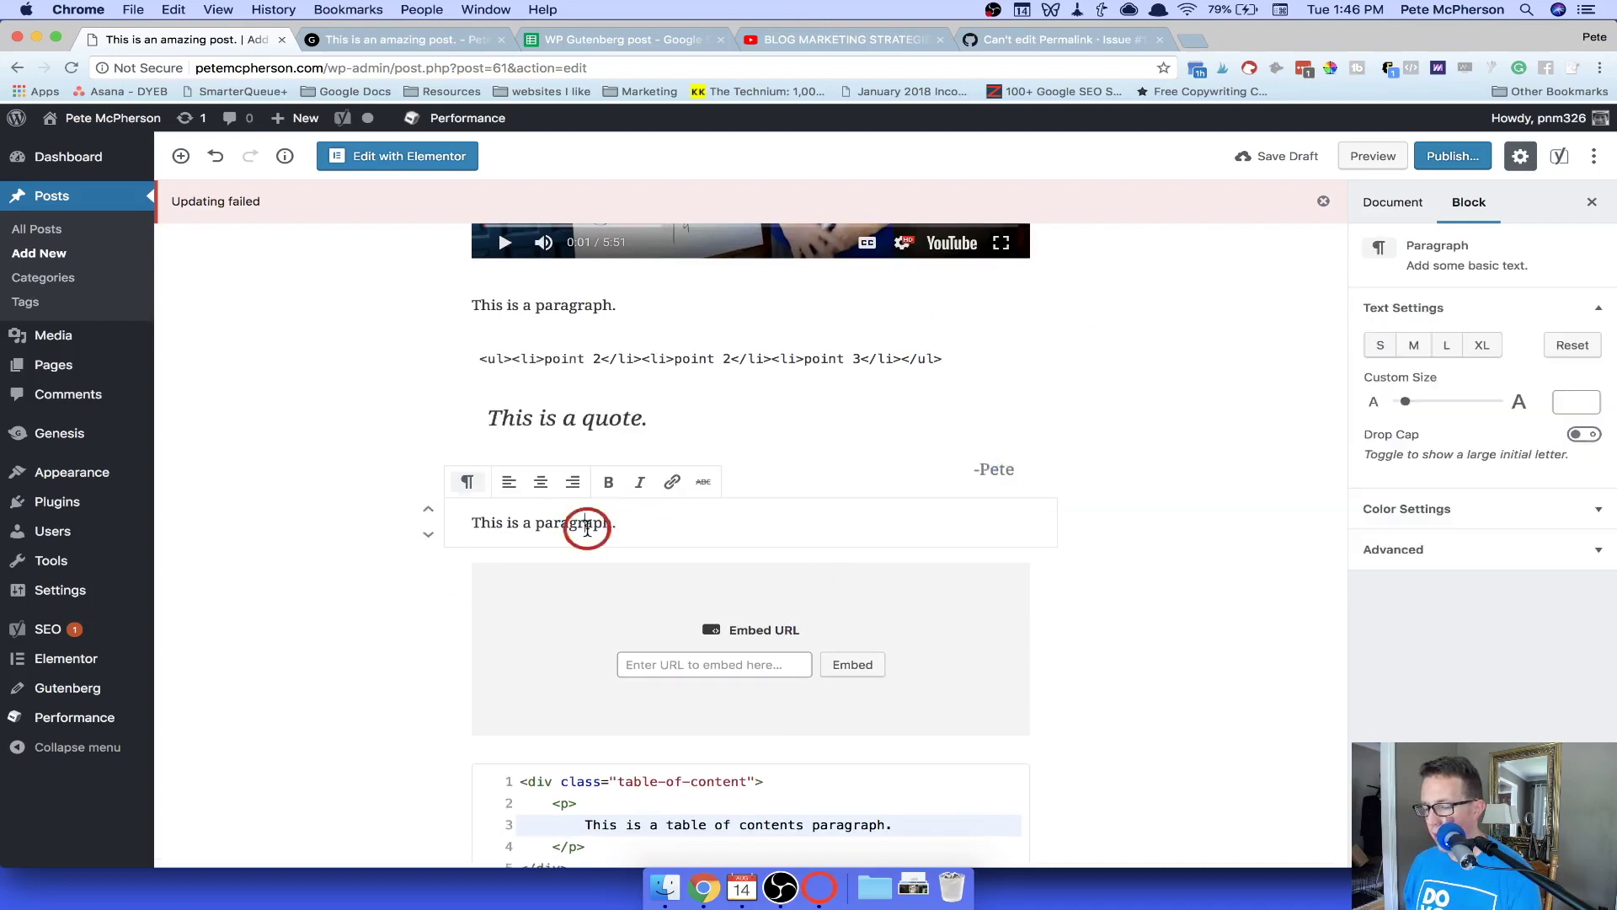
left_click(585, 421)
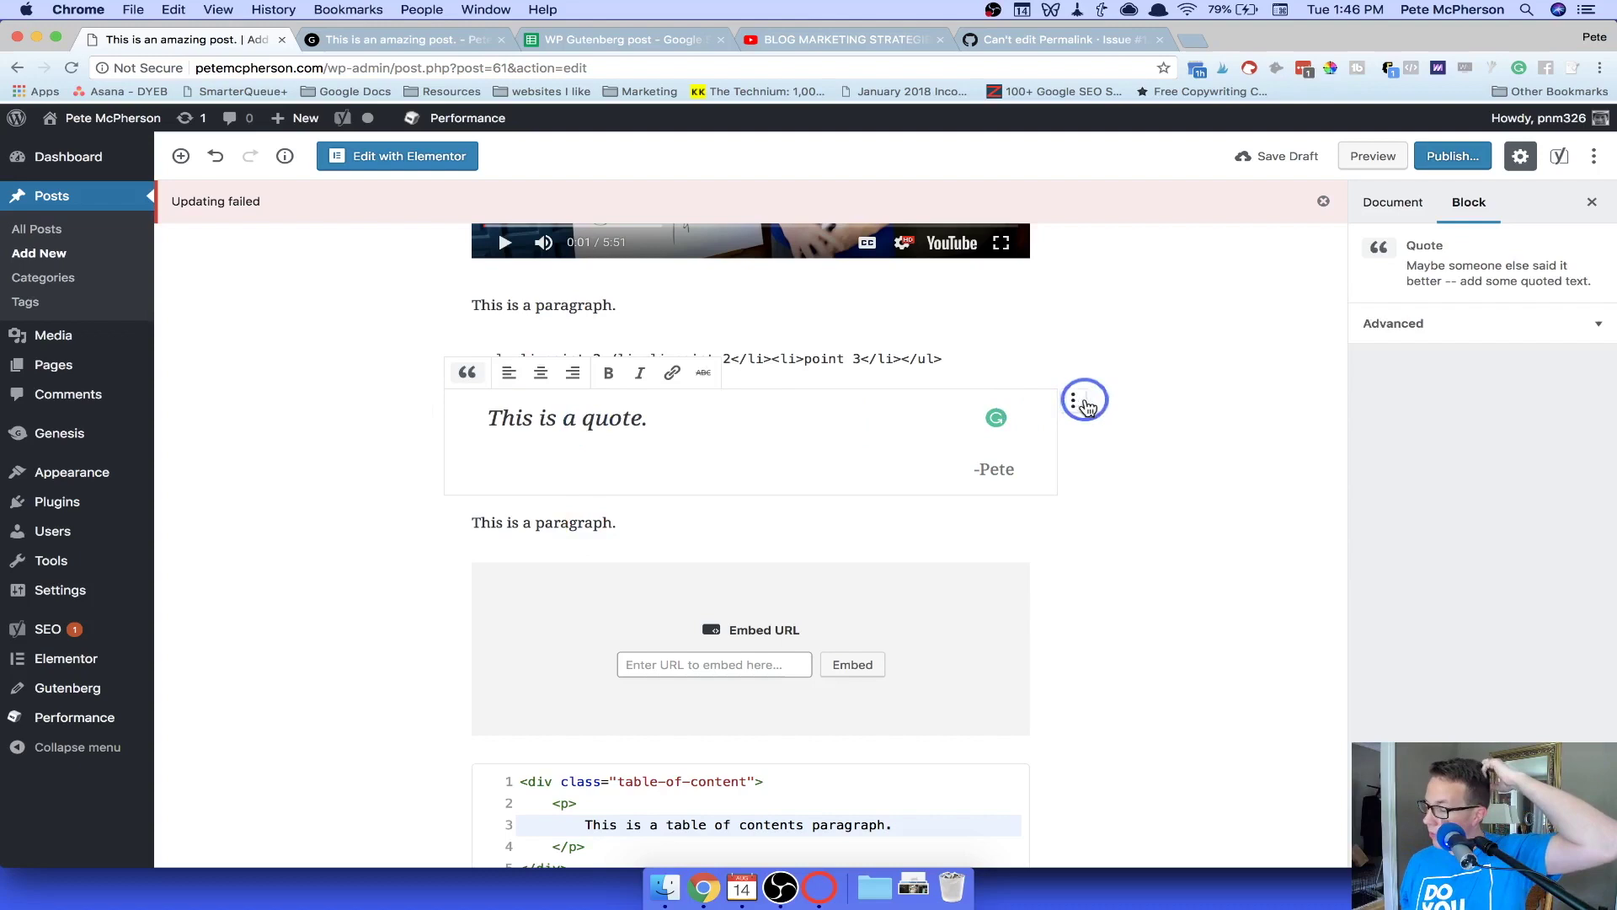
left_click(1072, 403)
left_click(1001, 467)
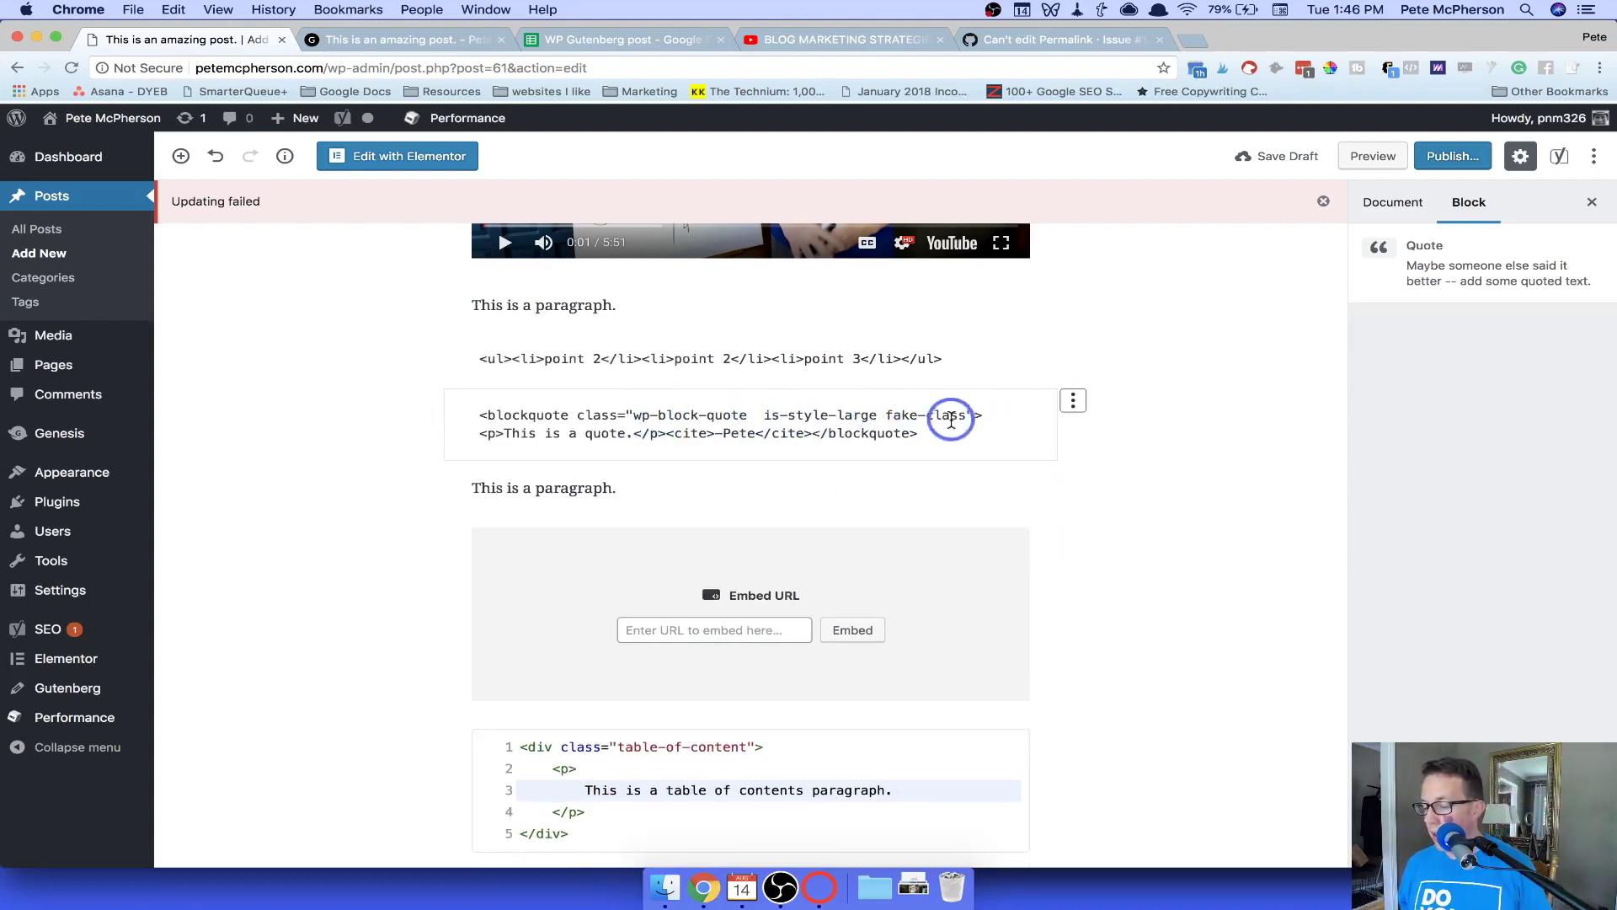
left_click(1072, 402)
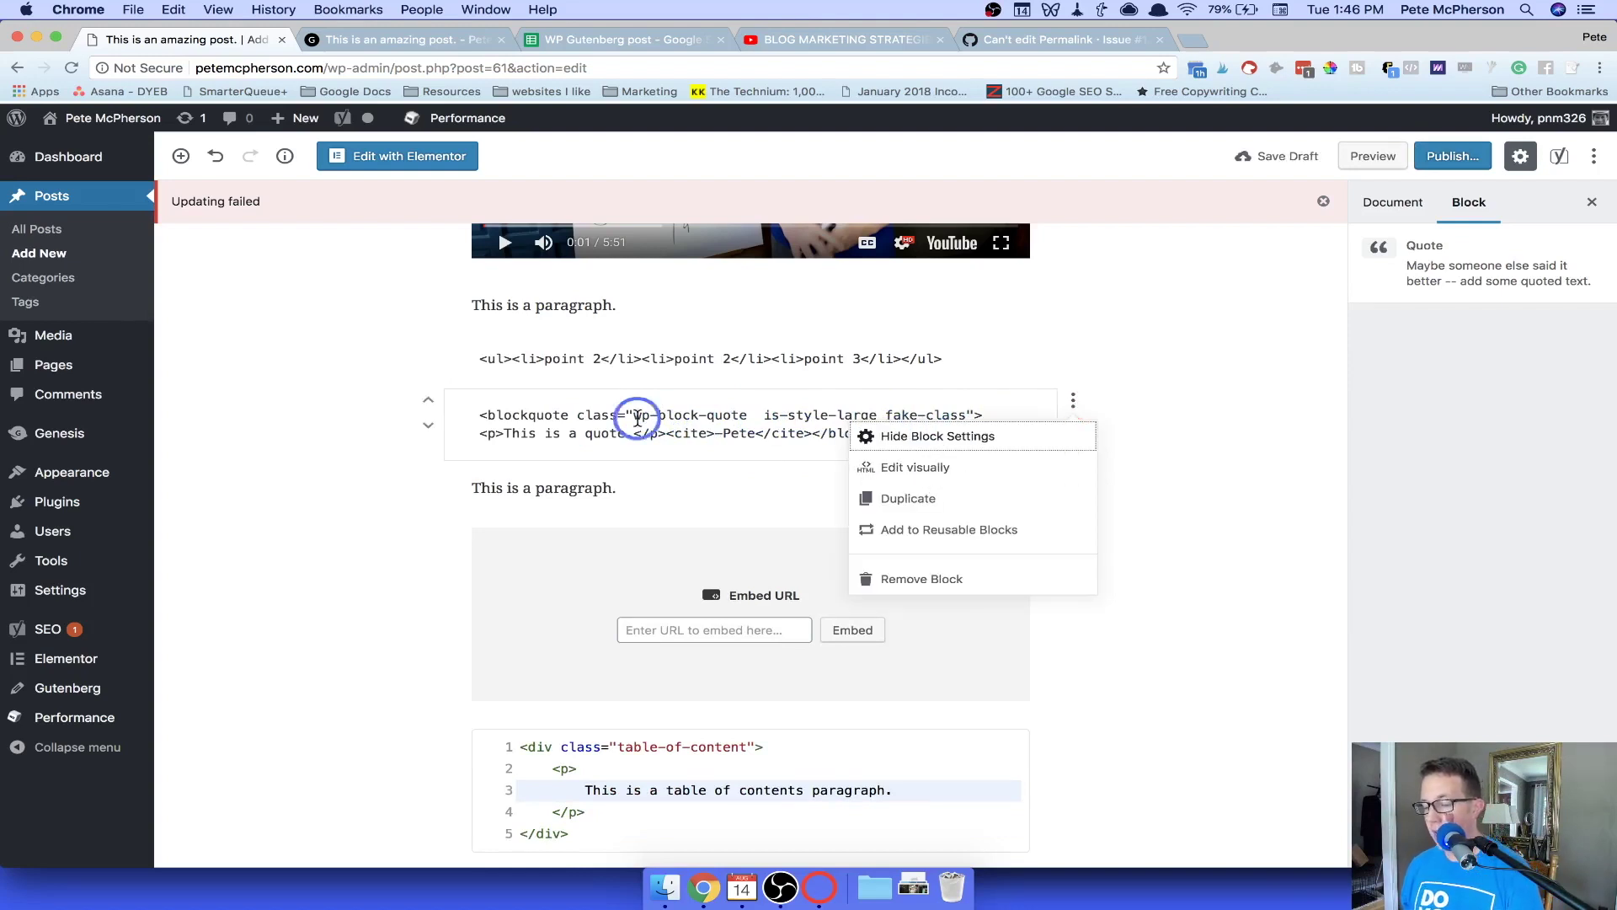
Show the quote as a rendered block again and select the paragraph after it.
left_click(910, 467)
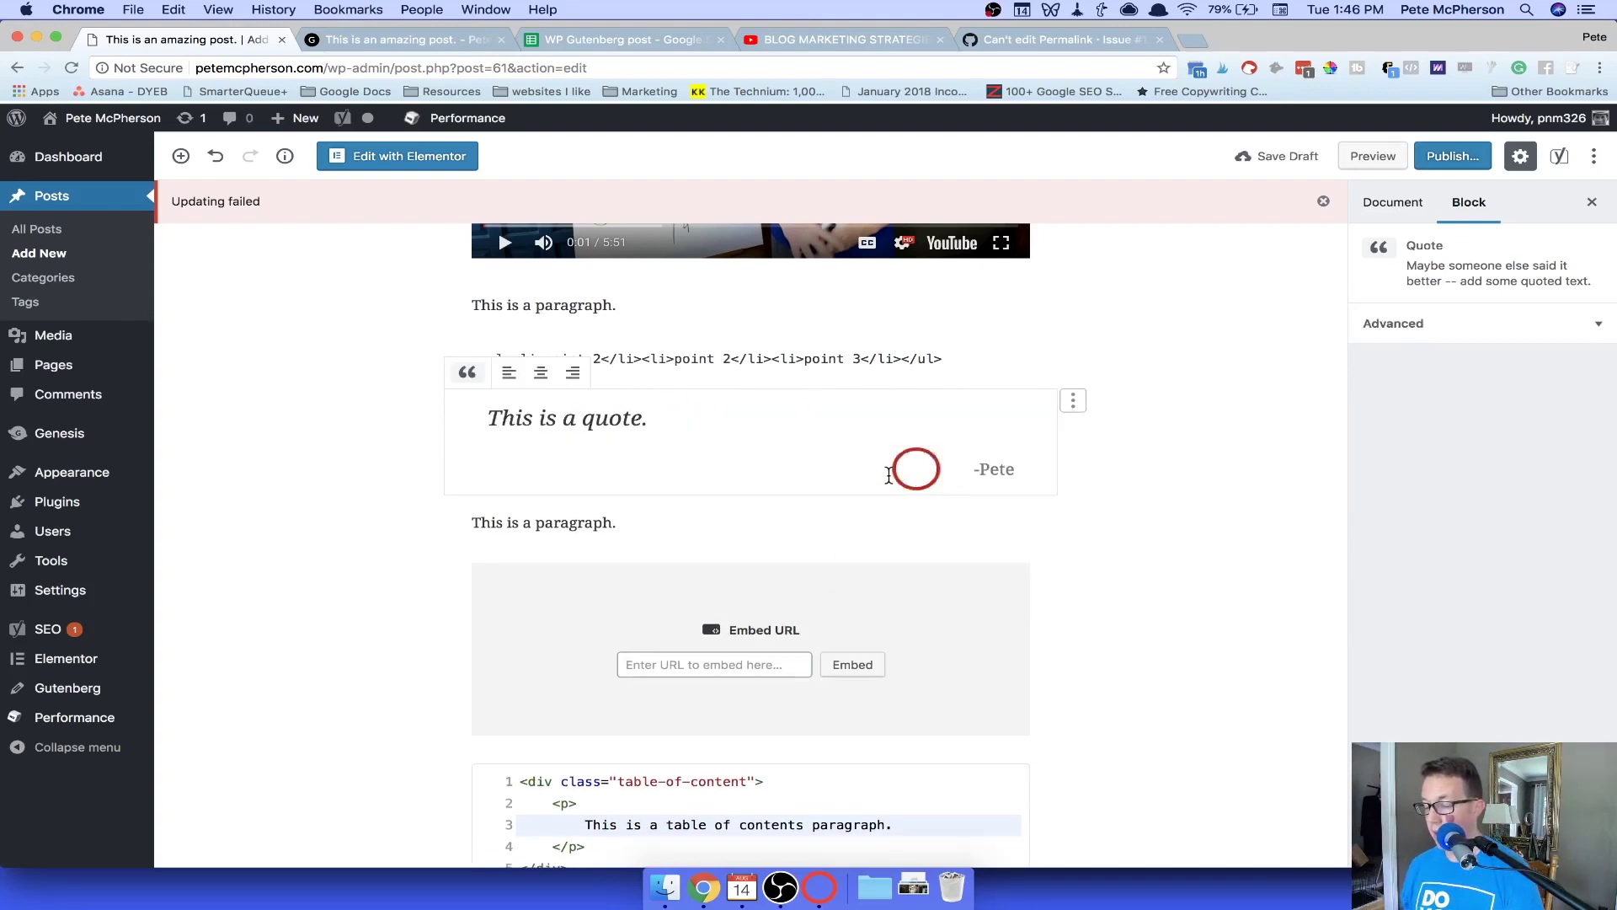
scroll(902, 471, "down", 5)
scroll(924, 364, "up", 5)
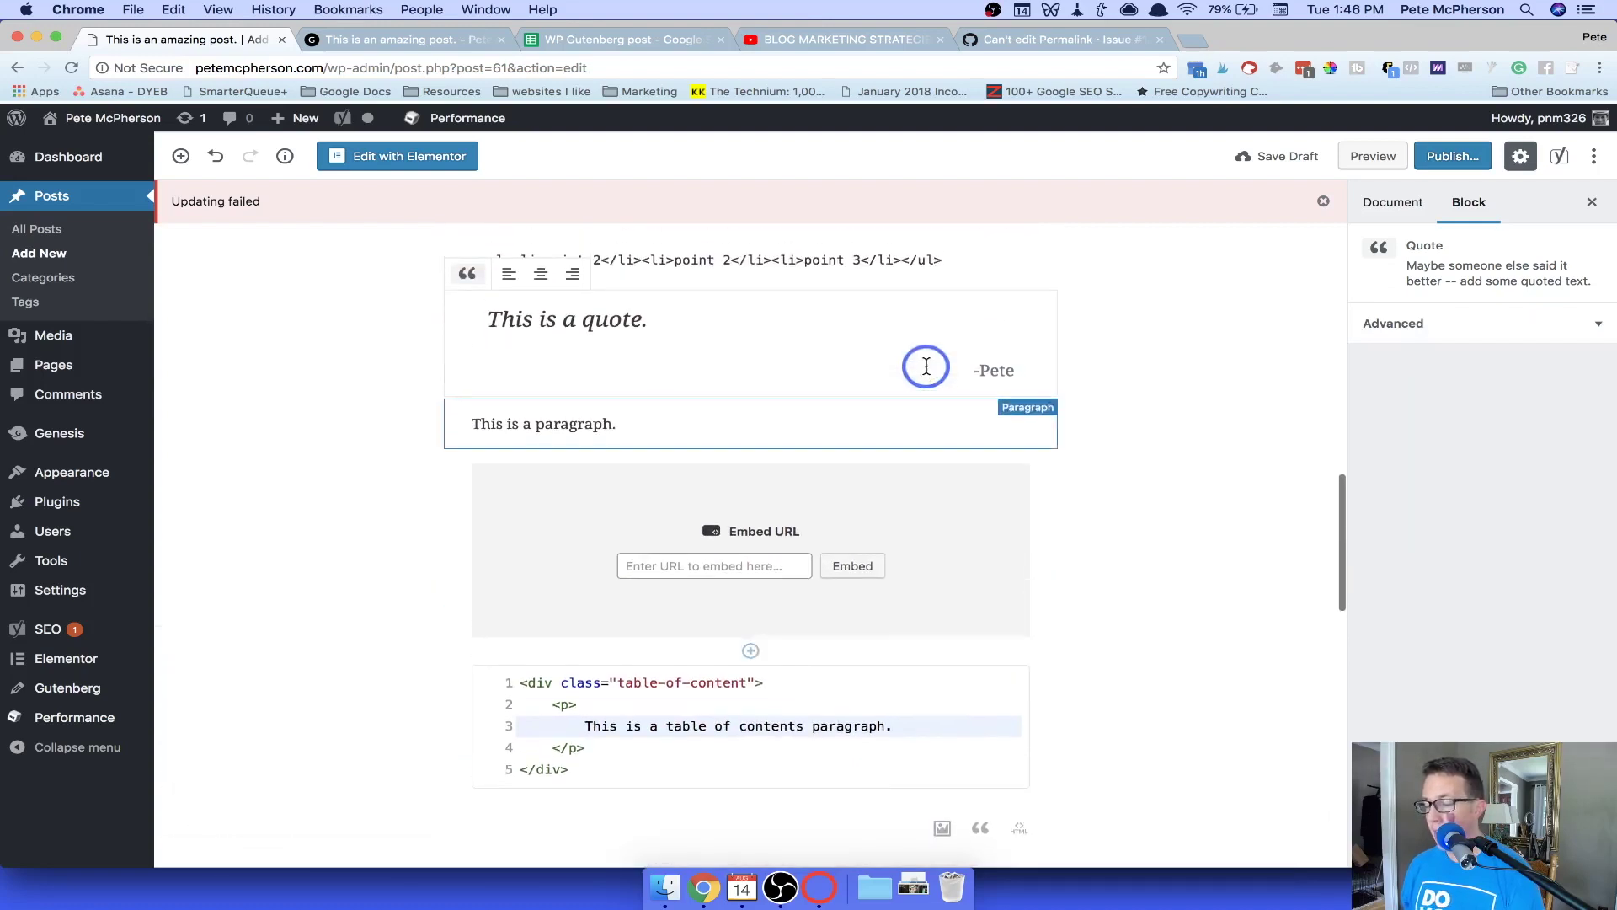
left_click(512, 445)
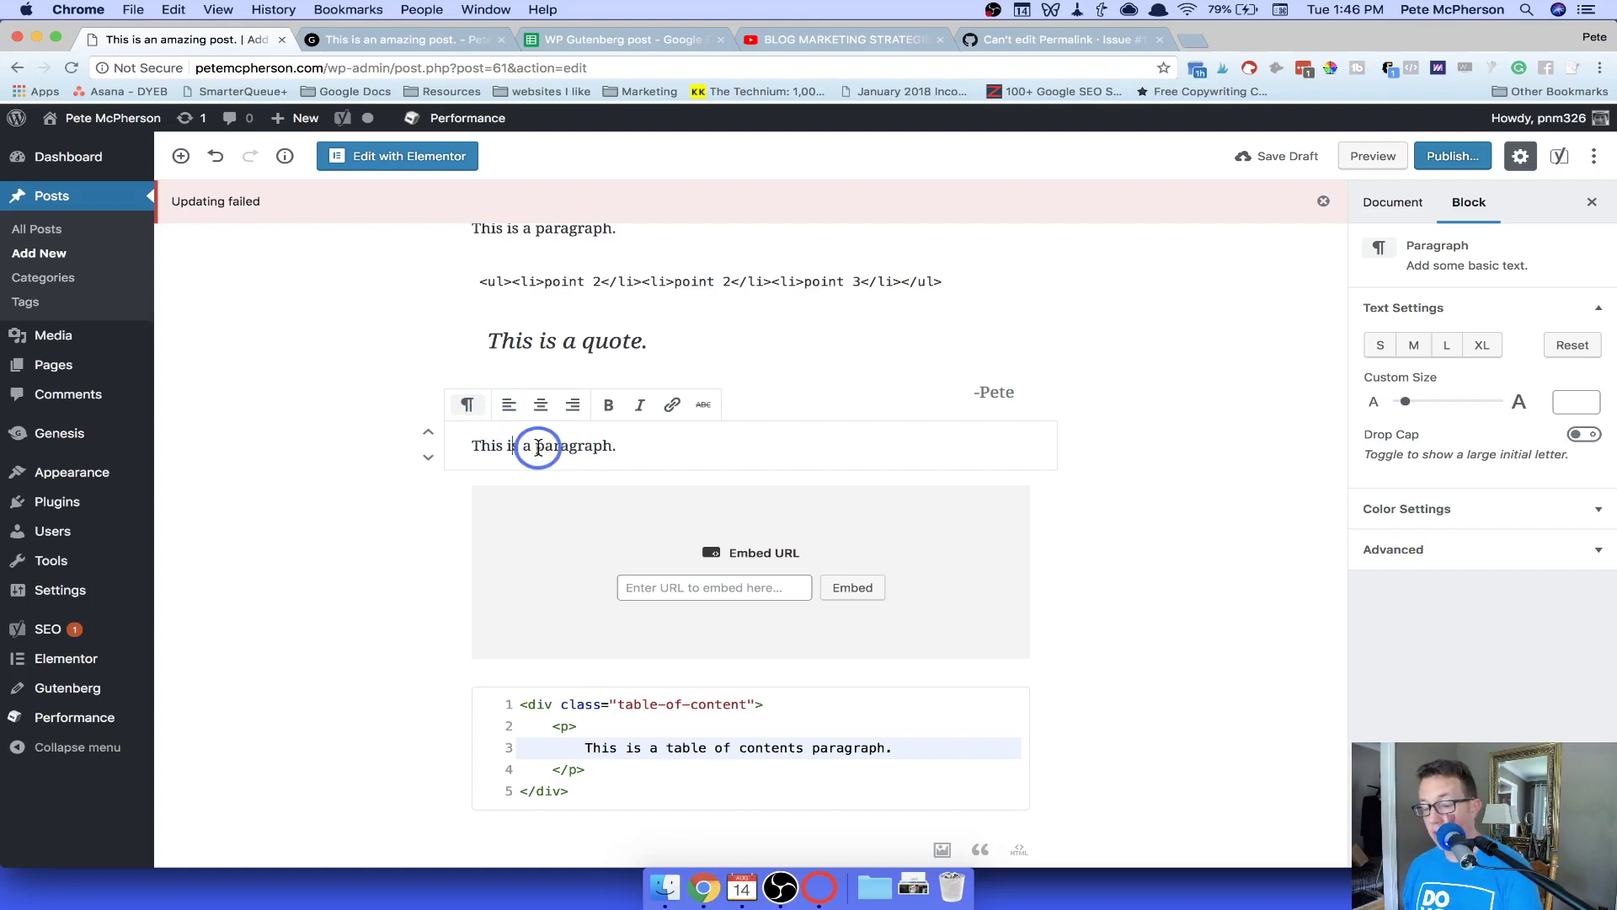
Browse the block inserter's list of block types, closing it without adding anything.
left_click(179, 157)
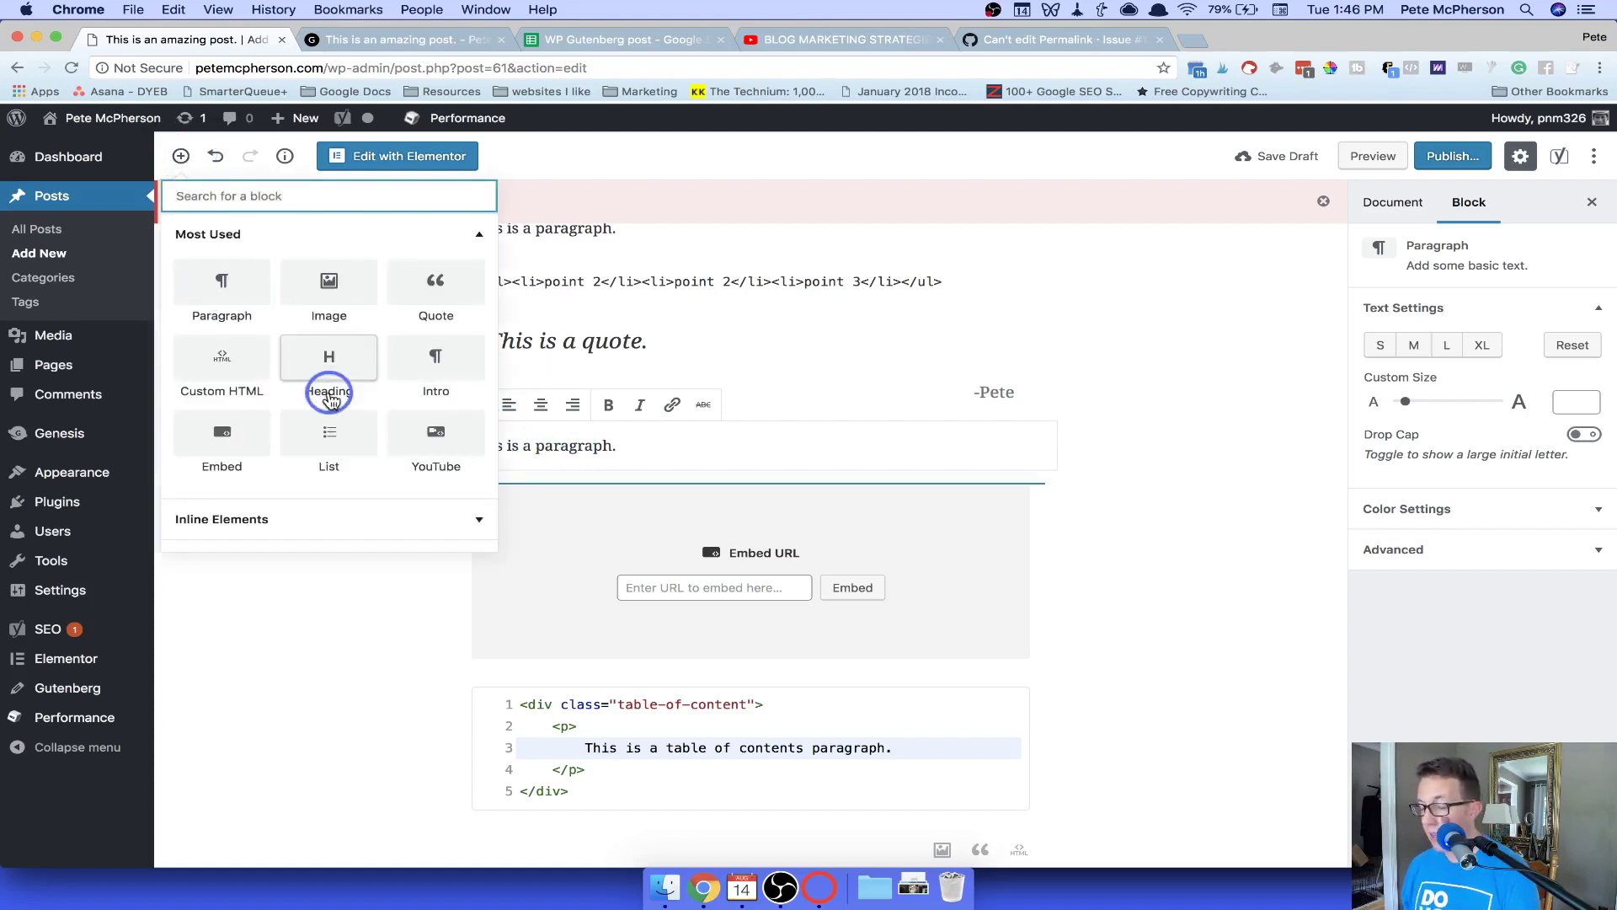
scroll(328, 396, "down", 5)
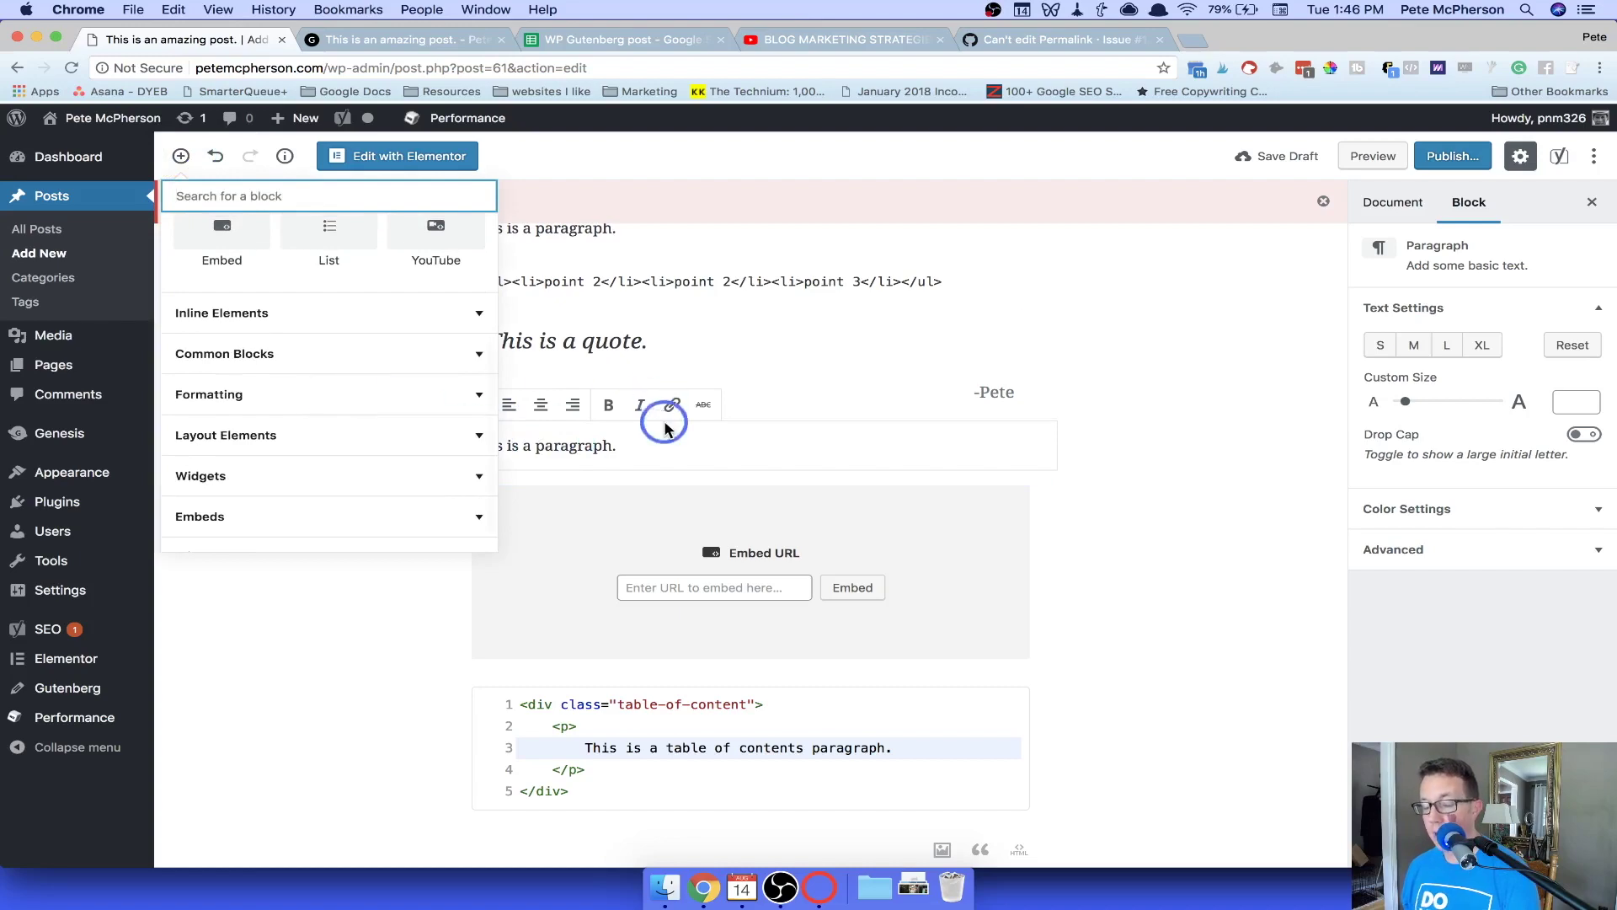
left_click(400, 604)
scroll(401, 606, "up", 10)
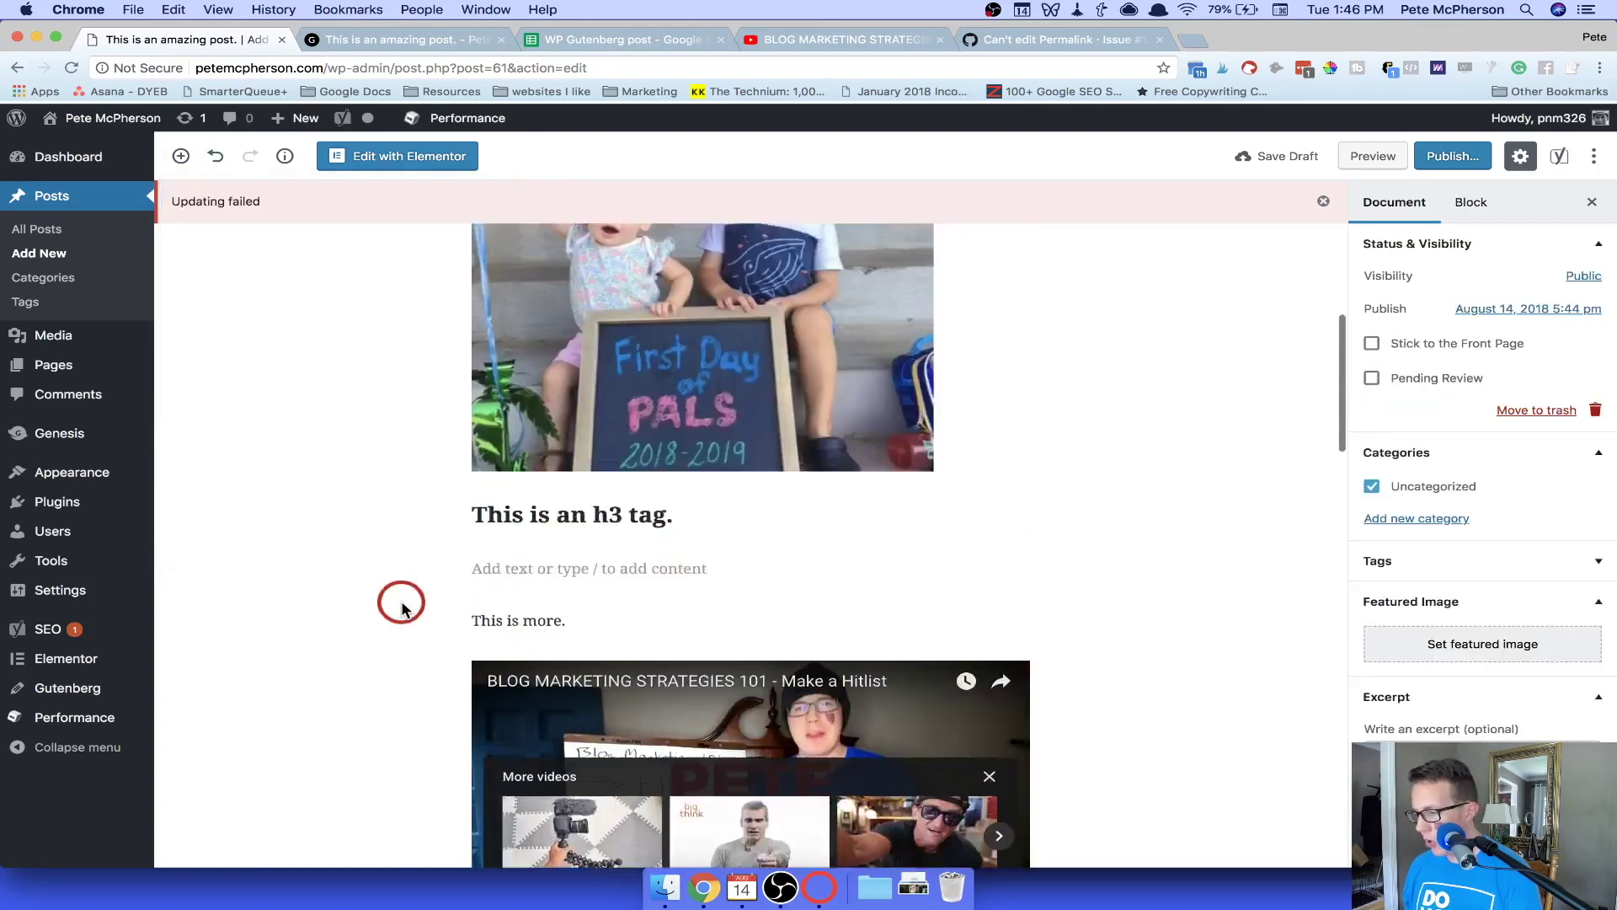
scroll(401, 606, "up", 1)
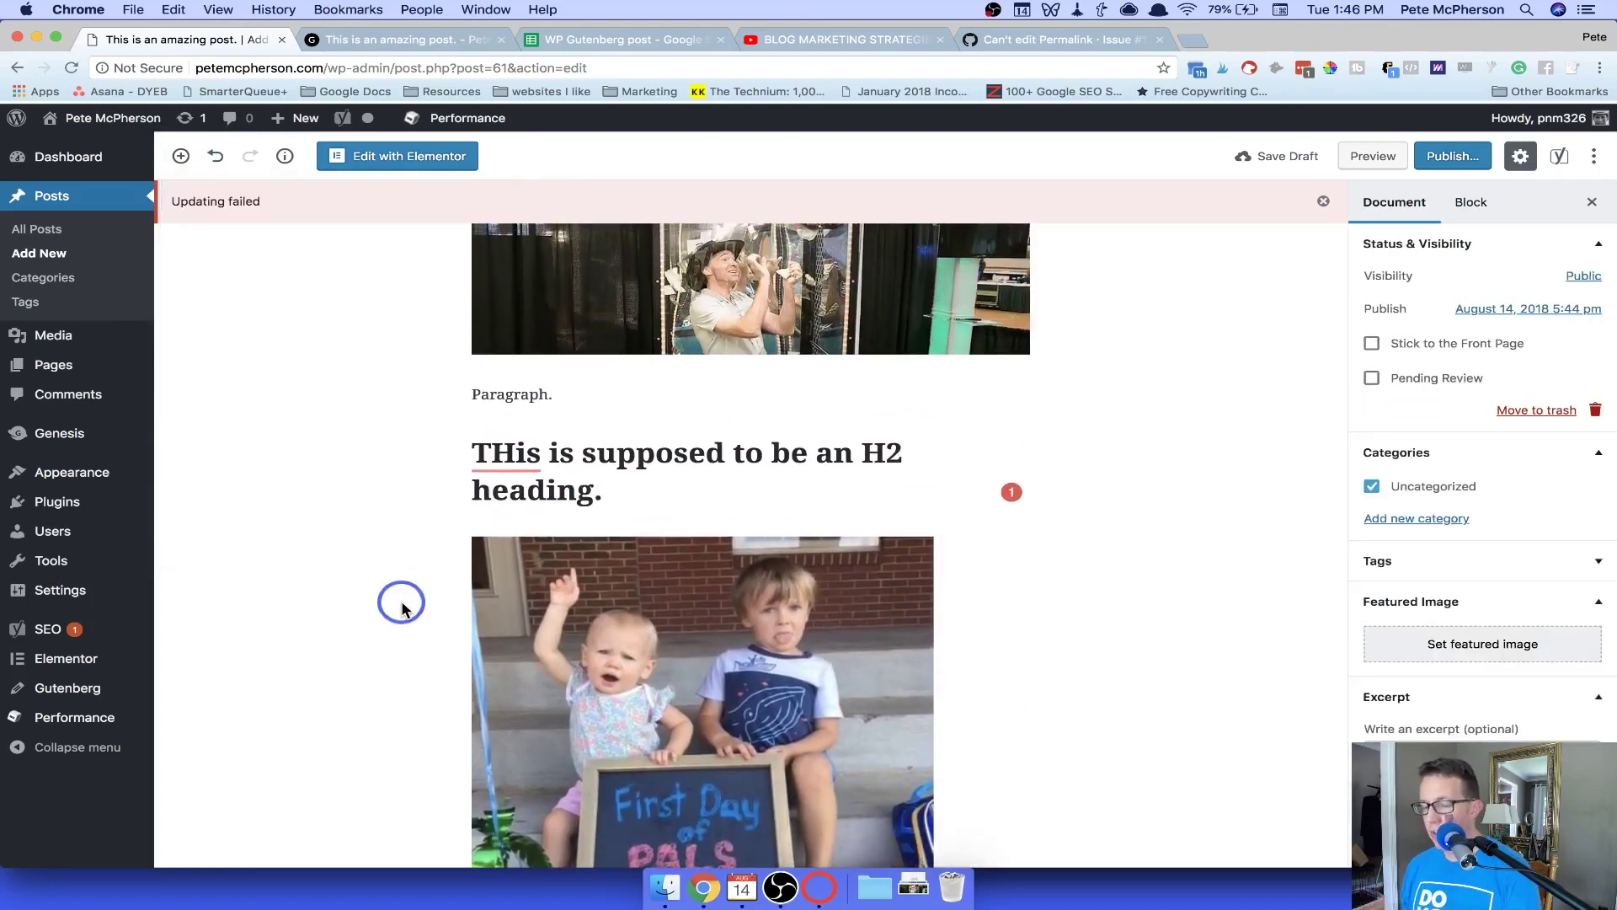